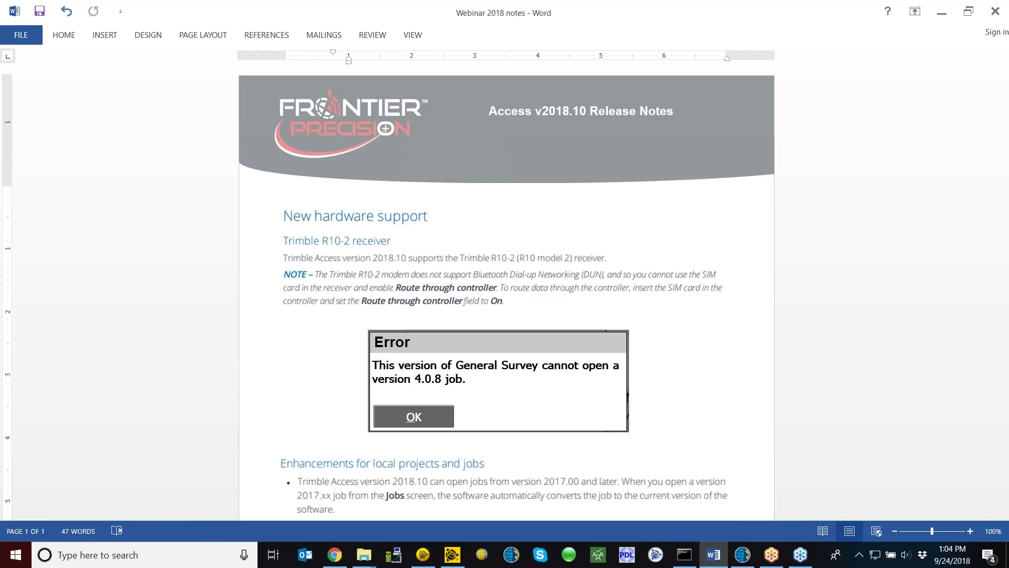
Scroll through the Webinar 2018 release notes.
{"action": "scroll", "coordinate": [692, 291], "scroll_direction": "down", "scroll_amount": 3}
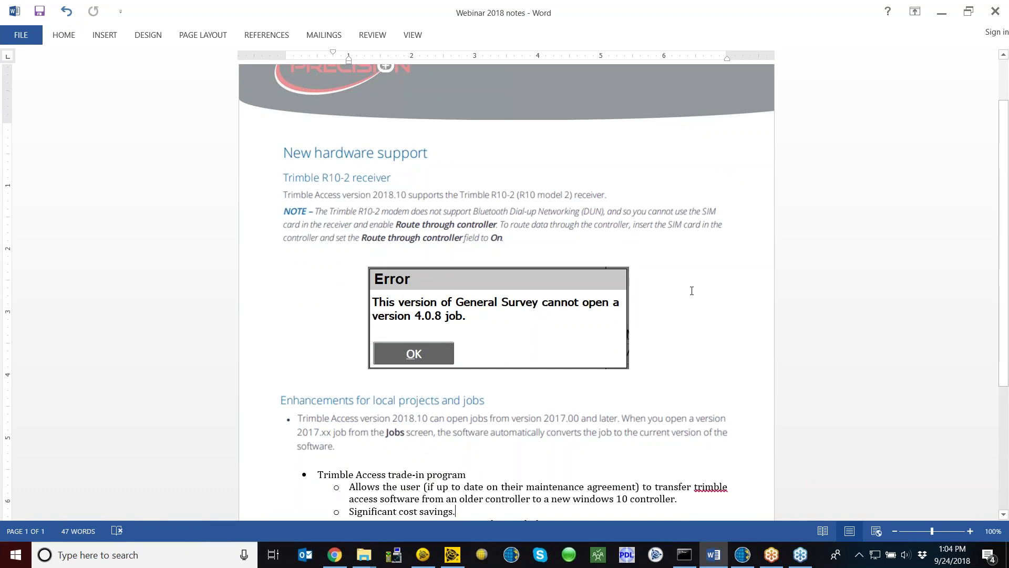
{"action": "scroll", "coordinate": [821, 293], "scroll_direction": "down", "scroll_amount": 3}
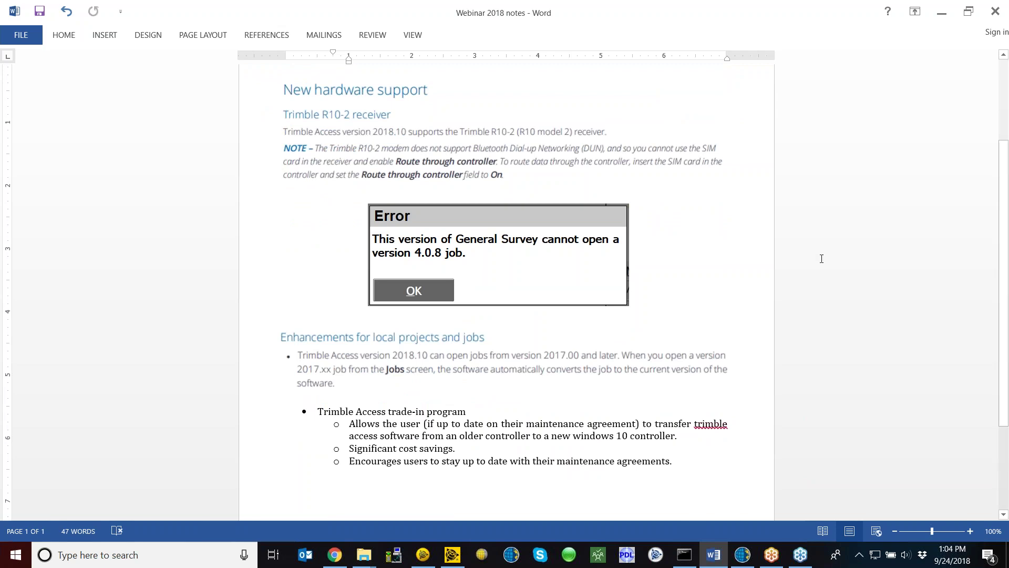
{"action": "scroll", "coordinate": [797, 268], "scroll_direction": "up", "scroll_amount": 1}
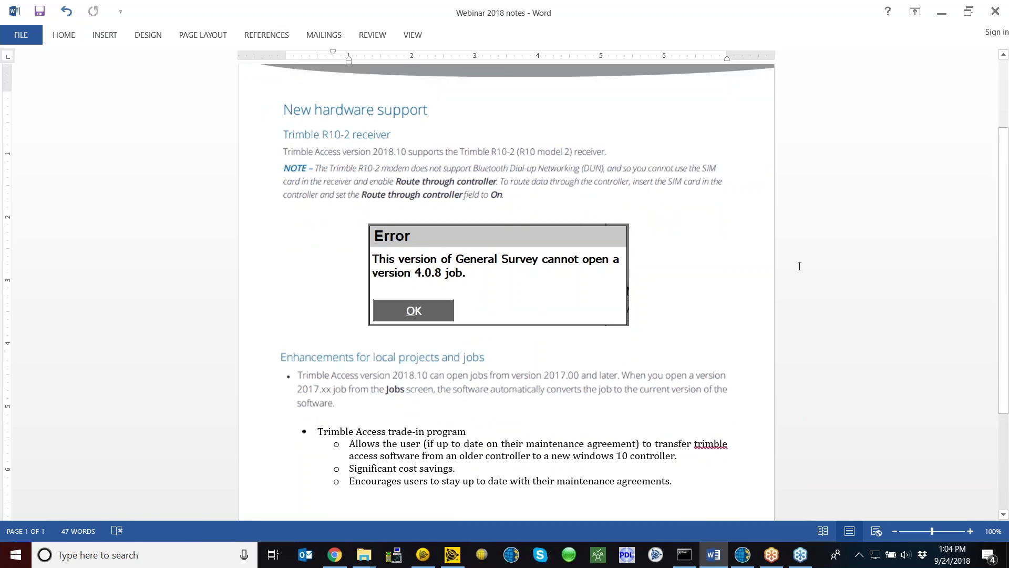
{"action": "scroll", "coordinate": [760, 295], "scroll_direction": "up", "scroll_amount": 3}
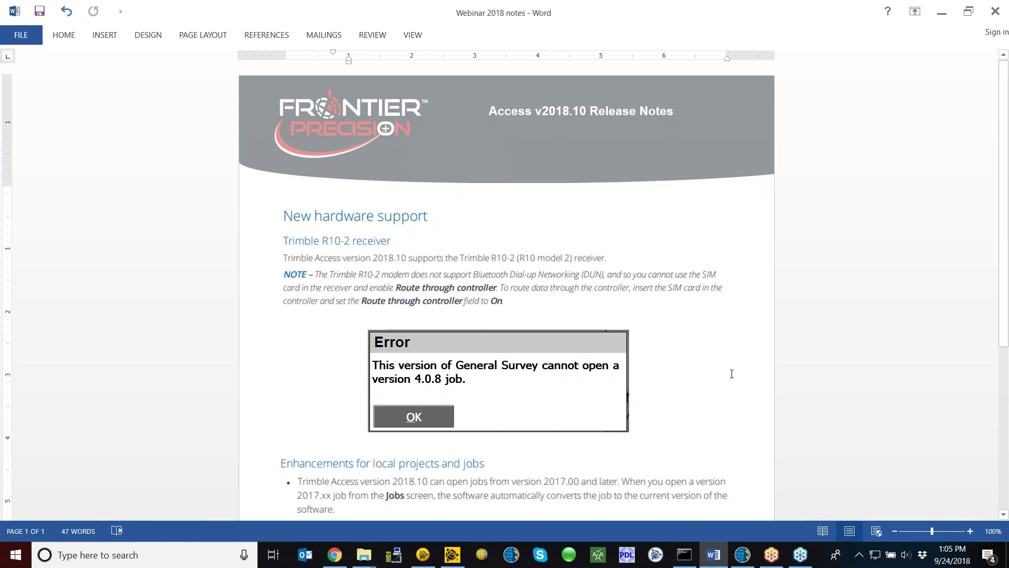
{"action": "scroll", "coordinate": [732, 374], "scroll_direction": "down", "scroll_amount": 2}
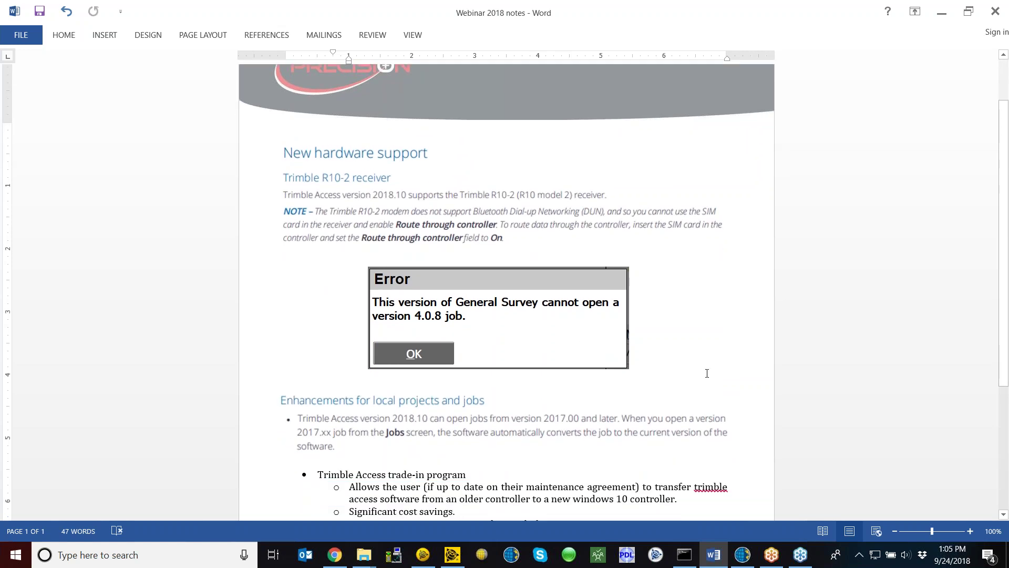
{"action": "scroll", "coordinate": [699, 341], "scroll_direction": "down", "scroll_amount": 2}
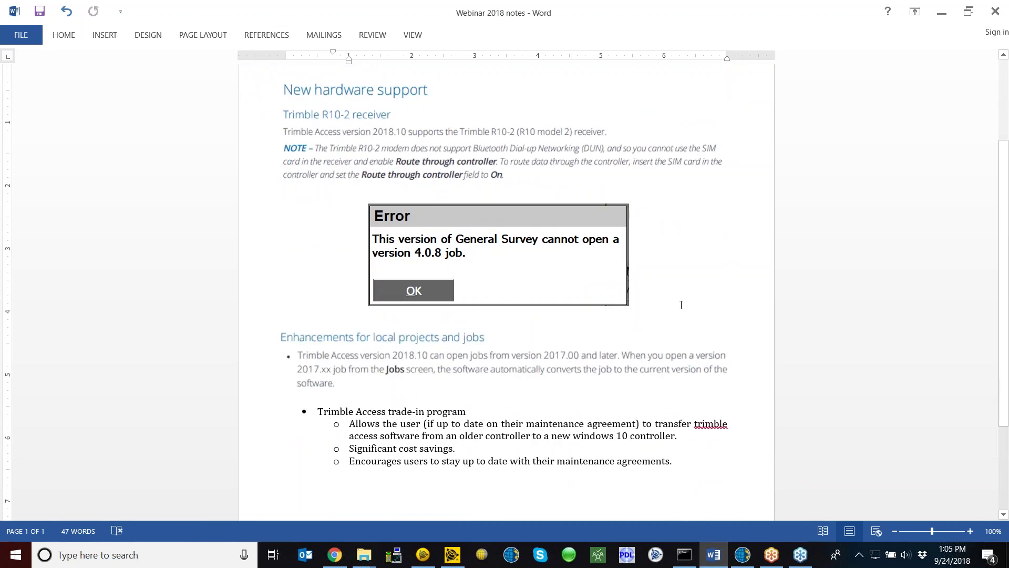
{"action": "scroll", "coordinate": [399, 308], "scroll_direction": "down", "scroll_amount": 2}
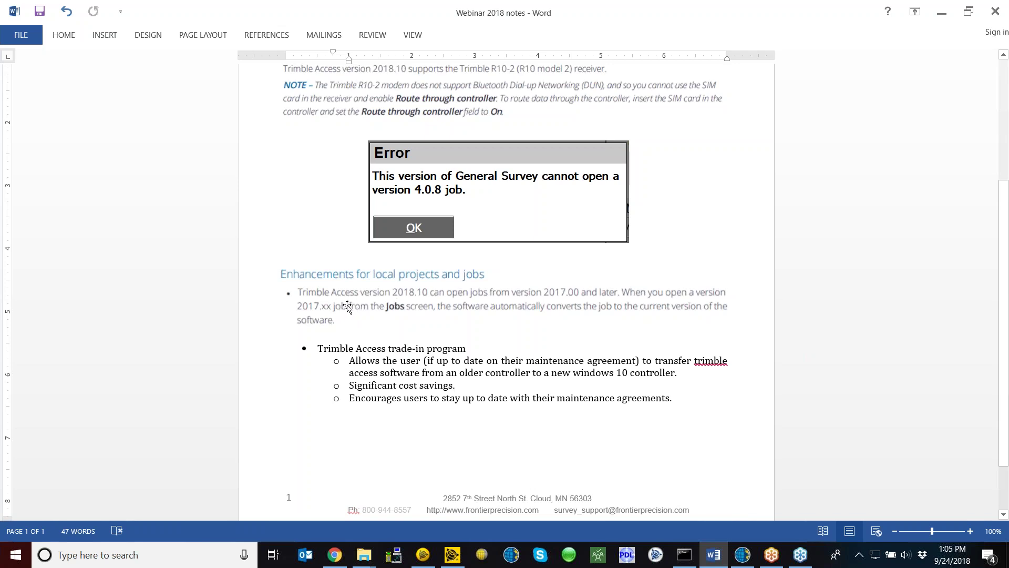
{"action": "scroll", "coordinate": [673, 309], "scroll_direction": "up", "scroll_amount": 5}
{"action": "scroll", "coordinate": [672, 309], "scroll_direction": "down", "scroll_amount": 5}
Check the available Trimble Access versions in the installation manager, keeping the latest release.
{"action": "left_click", "coordinate": [451, 555]}
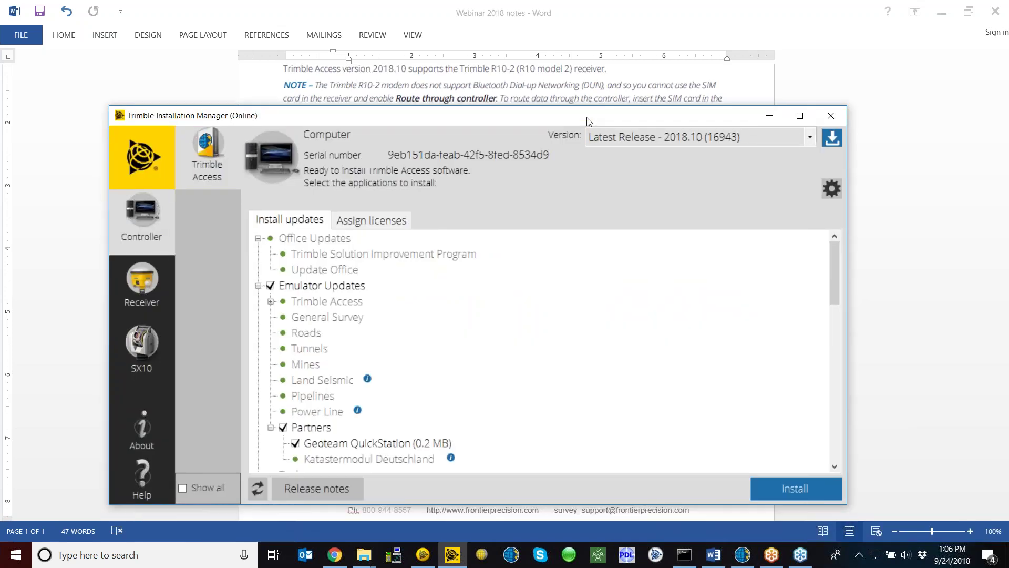
{"action": "left_click", "coordinate": [802, 103]}
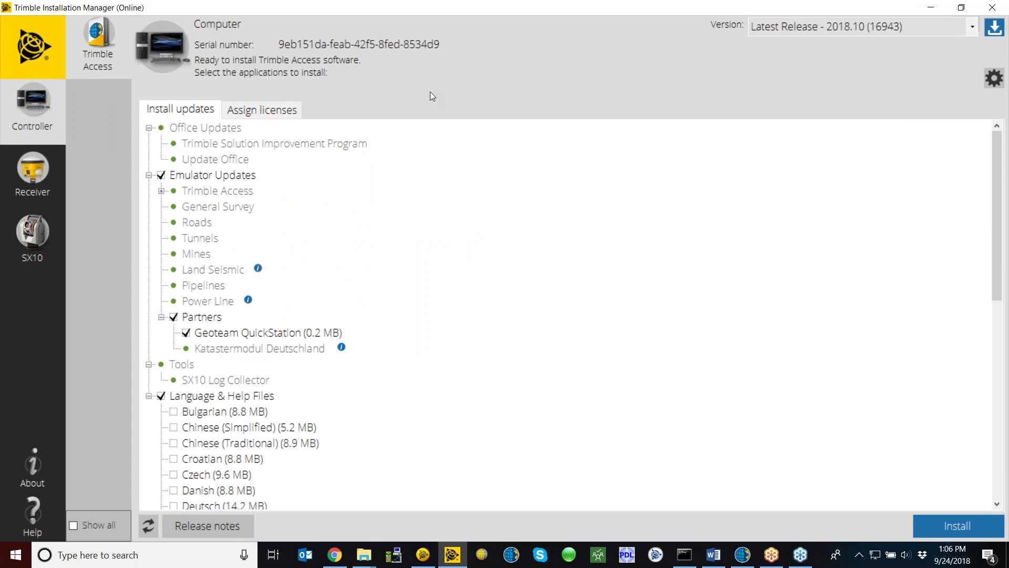
{"action": "left_click", "coordinate": [970, 30]}
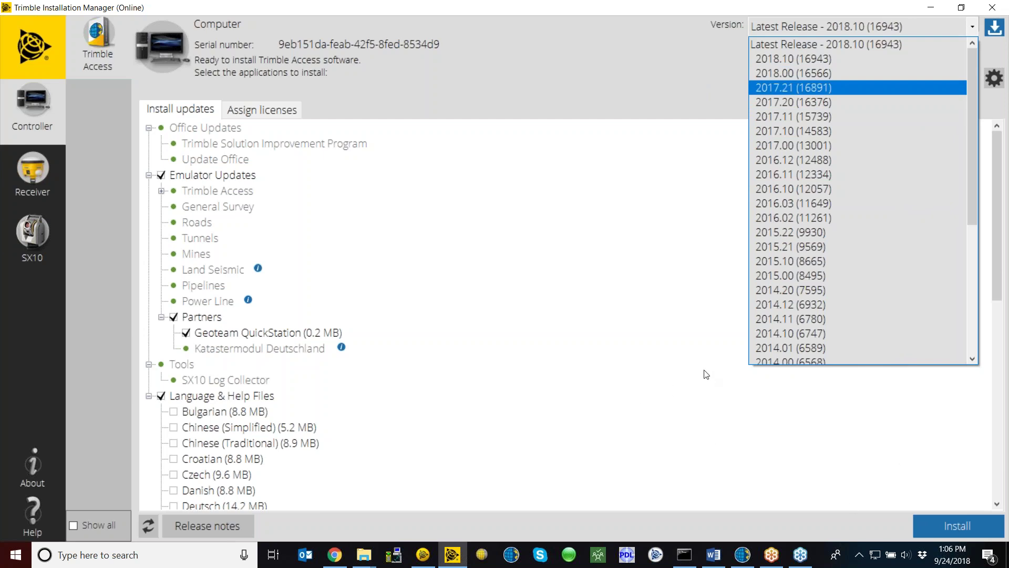
{"action": "left_click", "coordinate": [656, 351]}
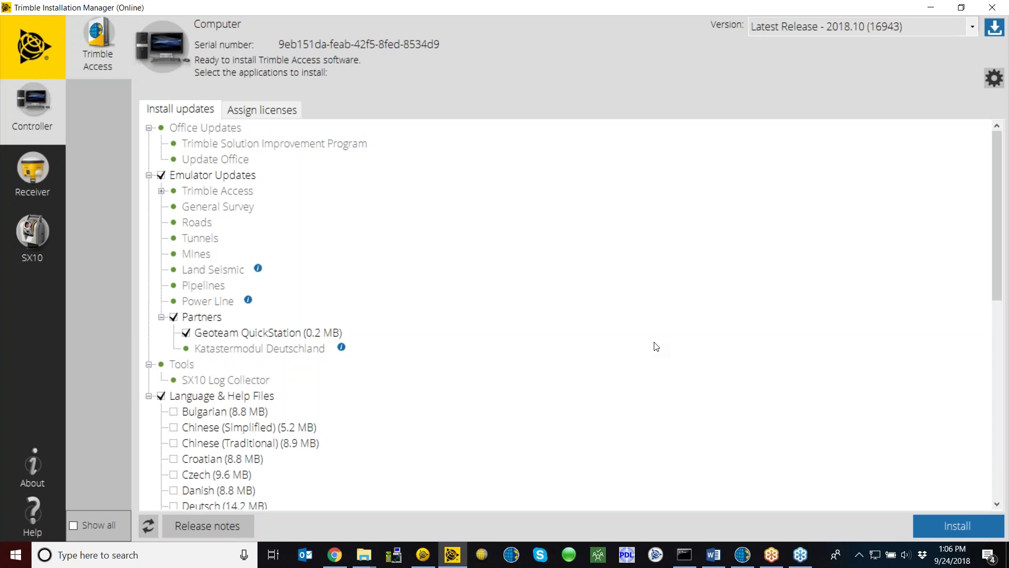
{"action": "left_click", "coordinate": [930, 7]}
Arrange the 2017.20 and 2018.00 emulator folder windows and open the 2017.20 Trimble Data folder.
{"action": "key", "text": "alt+Tab"}
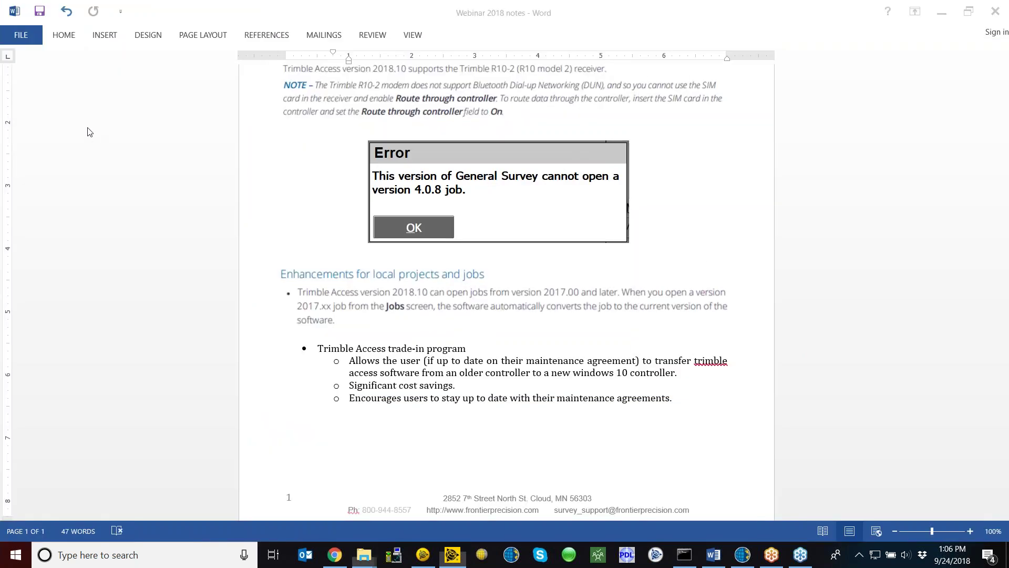
{"action": "left_click_drag", "start_coordinate": [424, 110], "coordinate": [428, 29]}
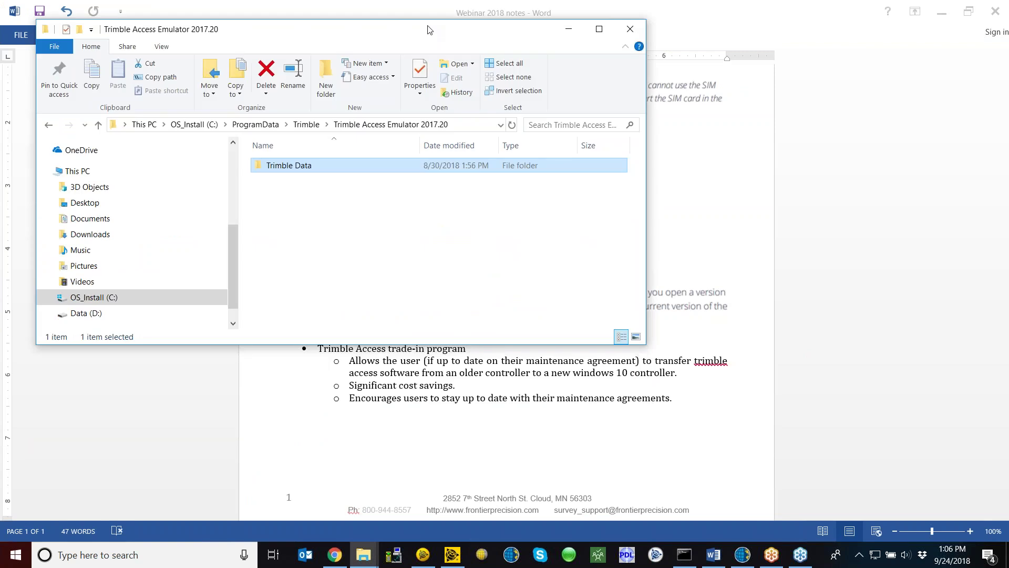
{"action": "key", "text": "alt+Tab"}
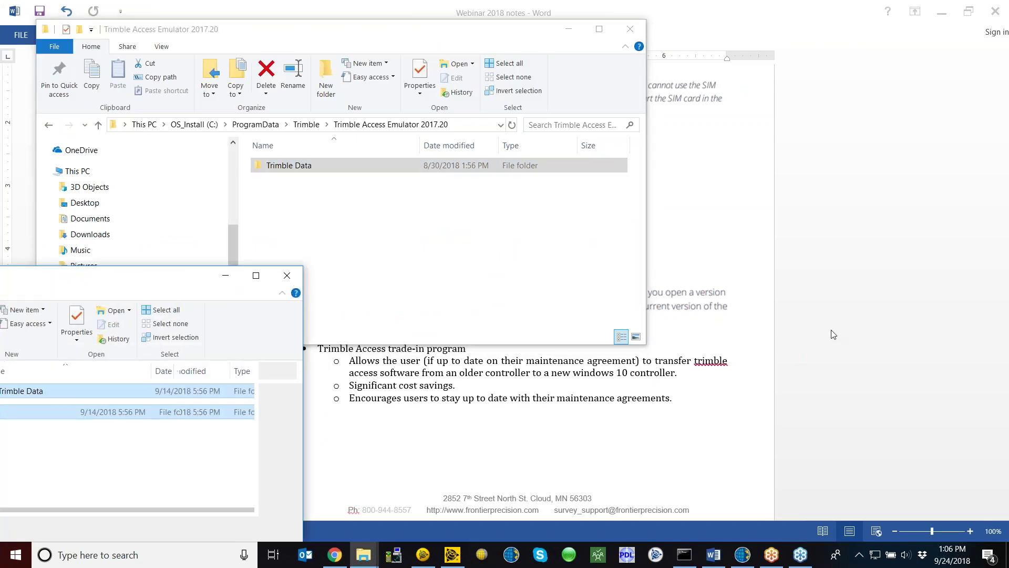
{"action": "left_click_drag", "start_coordinate": [843, 324], "coordinate": [713, 205]}
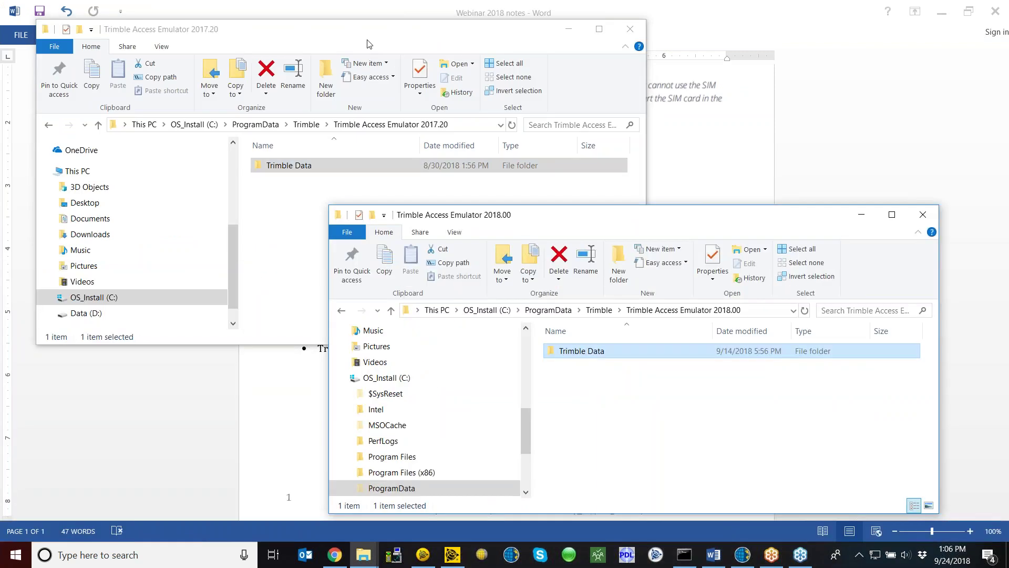
{"action": "left_click", "coordinate": [343, 36]}
{"action": "left_click_drag", "start_coordinate": [343, 35], "coordinate": [321, 30]}
{"action": "left_click", "coordinate": [732, 217]}
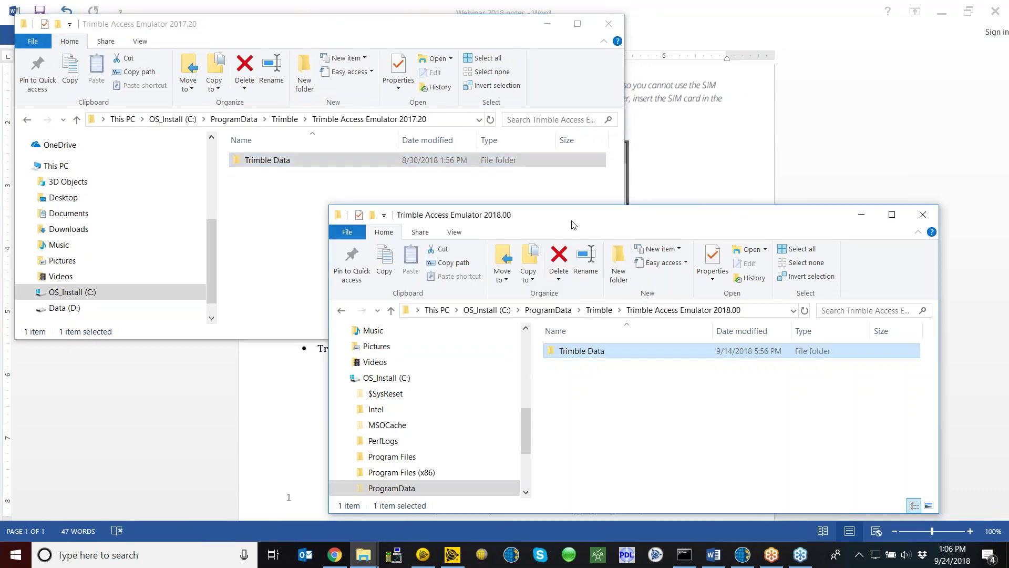
{"action": "double_click", "coordinate": [266, 165]}
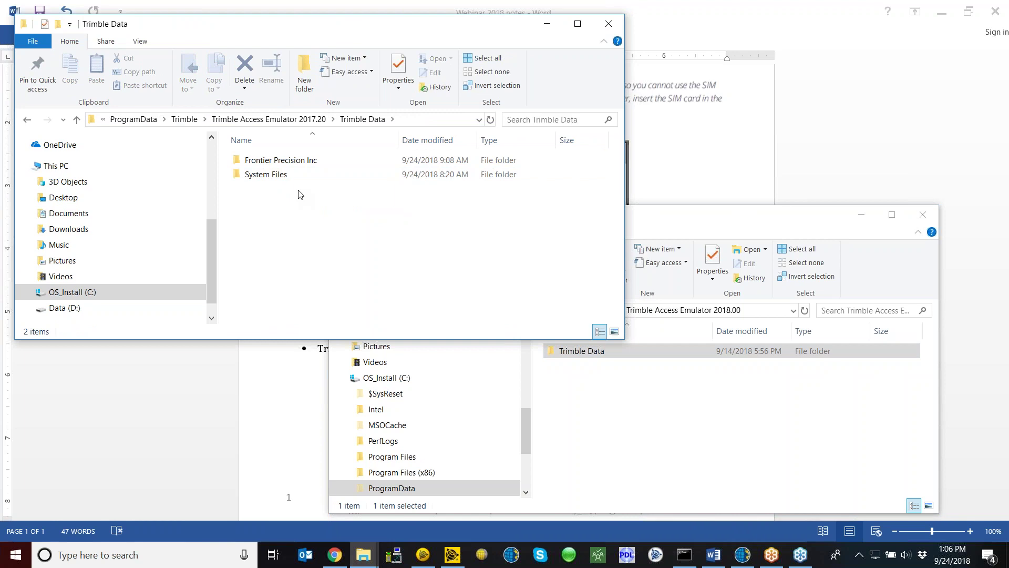
Open Trimble Data > Projects for the Trimble Access Emulator 2018.00.
{"action": "left_click", "coordinate": [662, 219]}
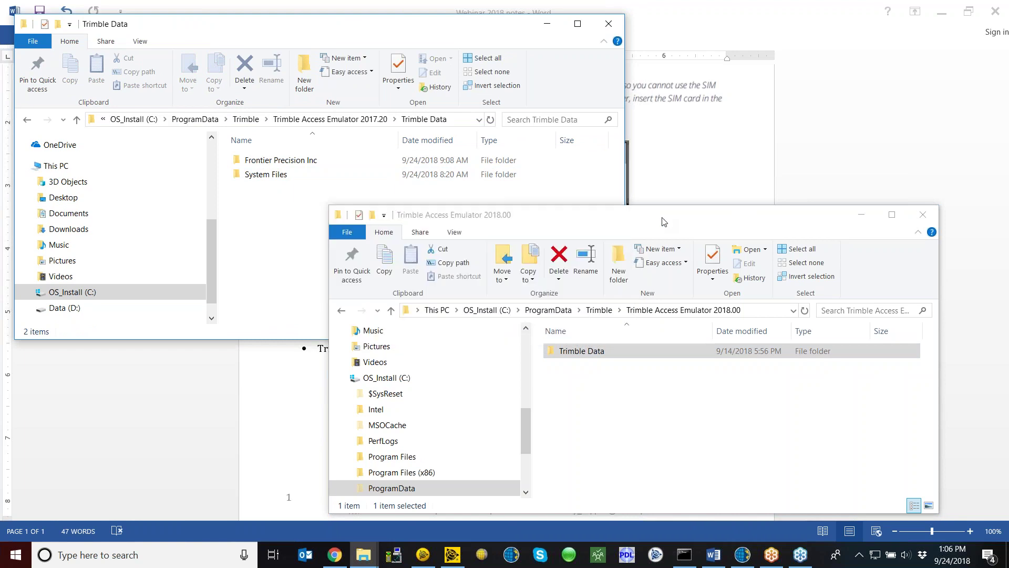
{"action": "double_click", "coordinate": [596, 352]}
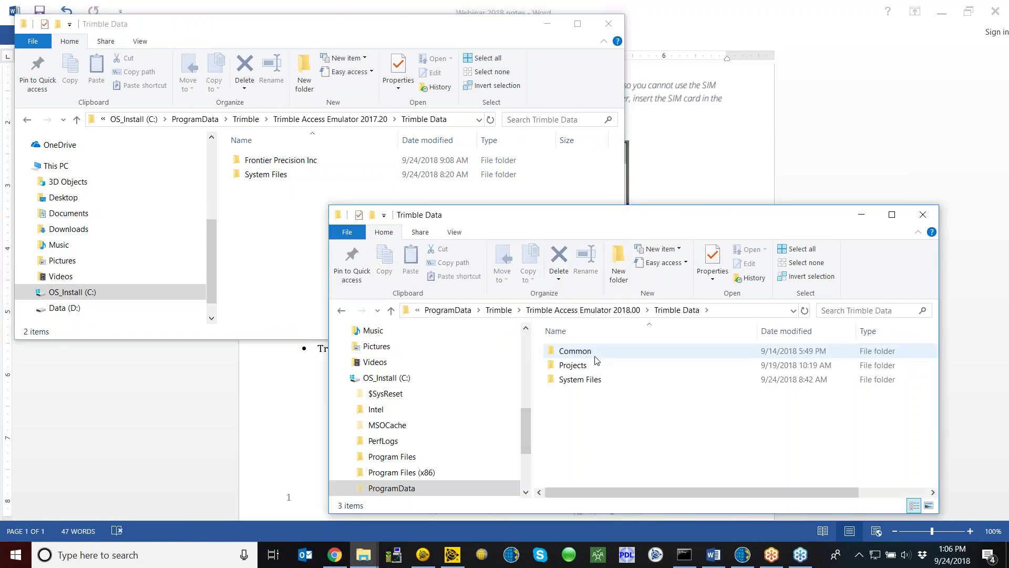
{"action": "mouse_move", "coordinate": [597, 366]}
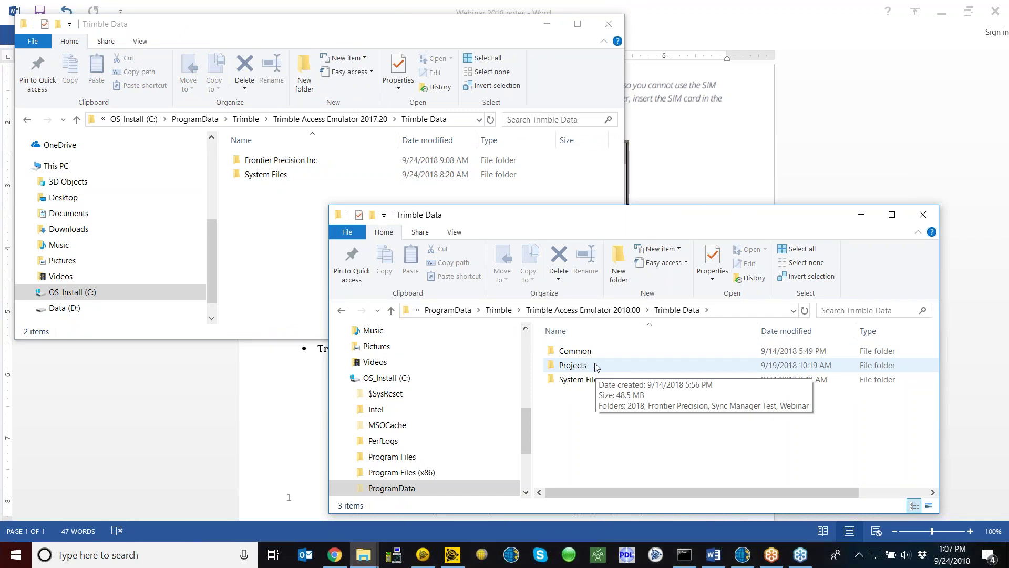
{"action": "double_click", "coordinate": [597, 366]}
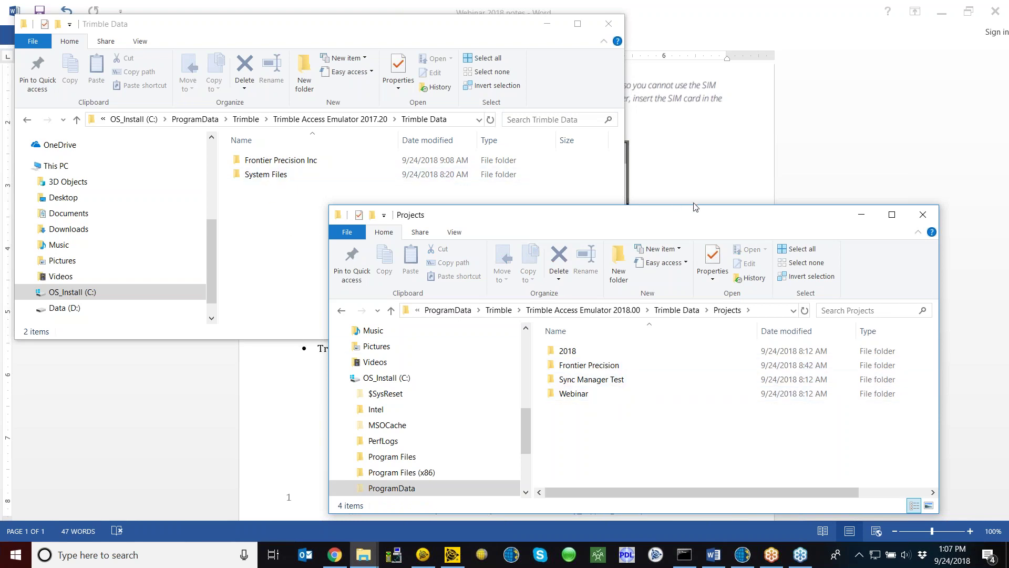
{"action": "left_click_drag", "start_coordinate": [698, 215], "coordinate": [740, 205]}
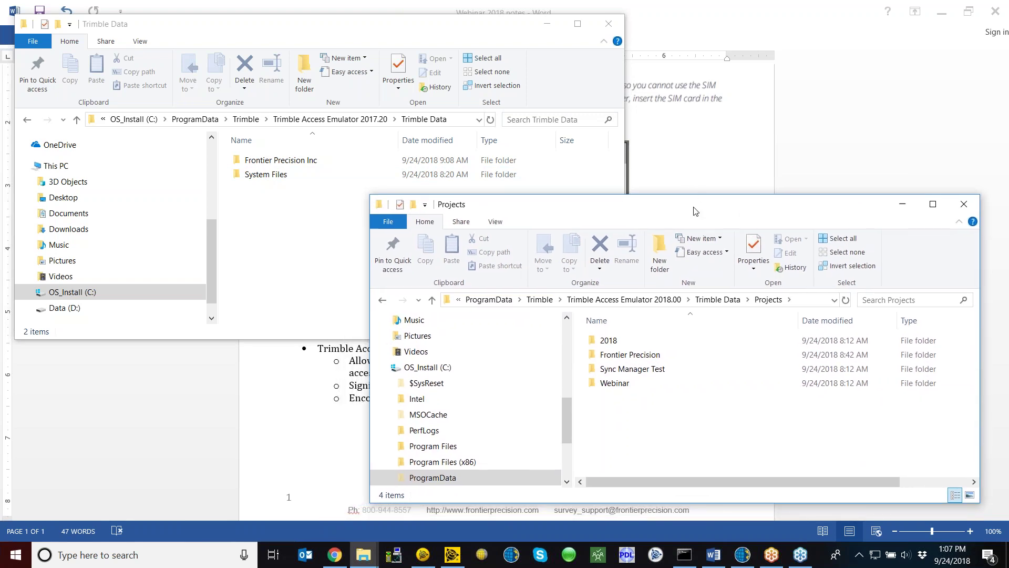
Close the 2017.20 Trimble Data window and the Webinar 2018 notes document.
{"action": "left_click", "coordinate": [411, 35]}
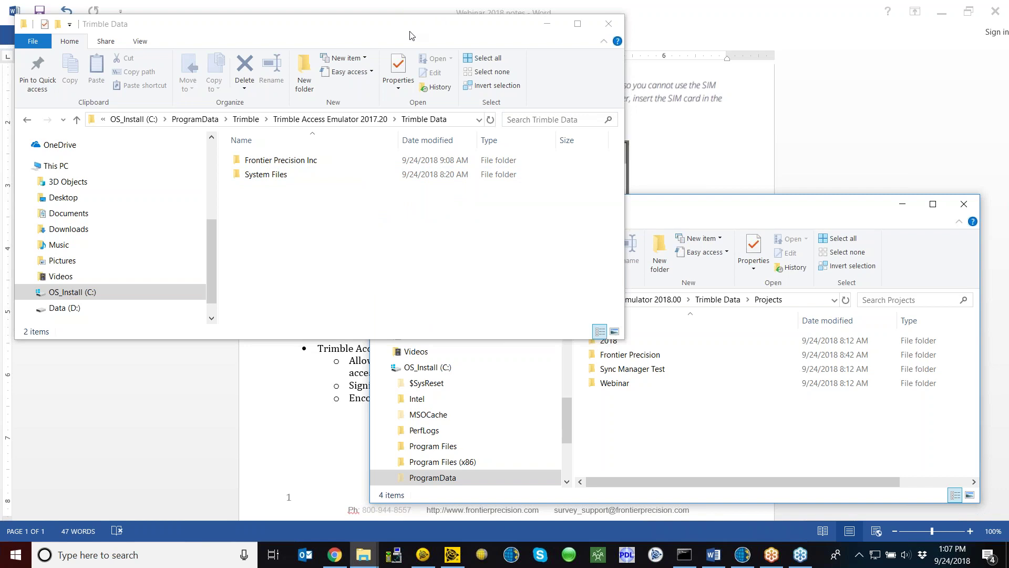
{"action": "left_click_drag", "start_coordinate": [354, 45], "coordinate": [362, 59]}
{"action": "key", "text": "ctrl+w"}
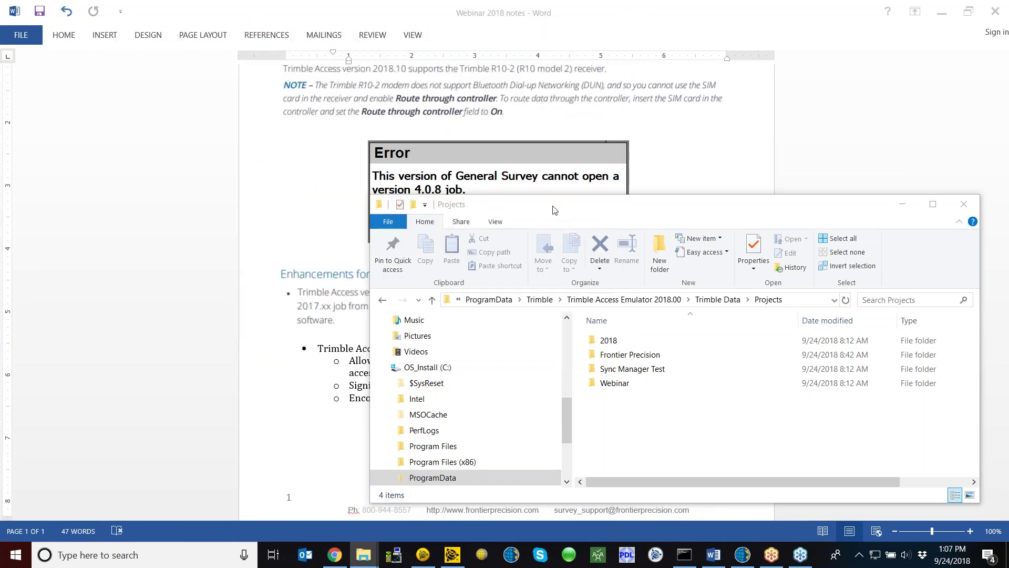
{"action": "left_click_drag", "start_coordinate": [553, 209], "coordinate": [364, 220]}
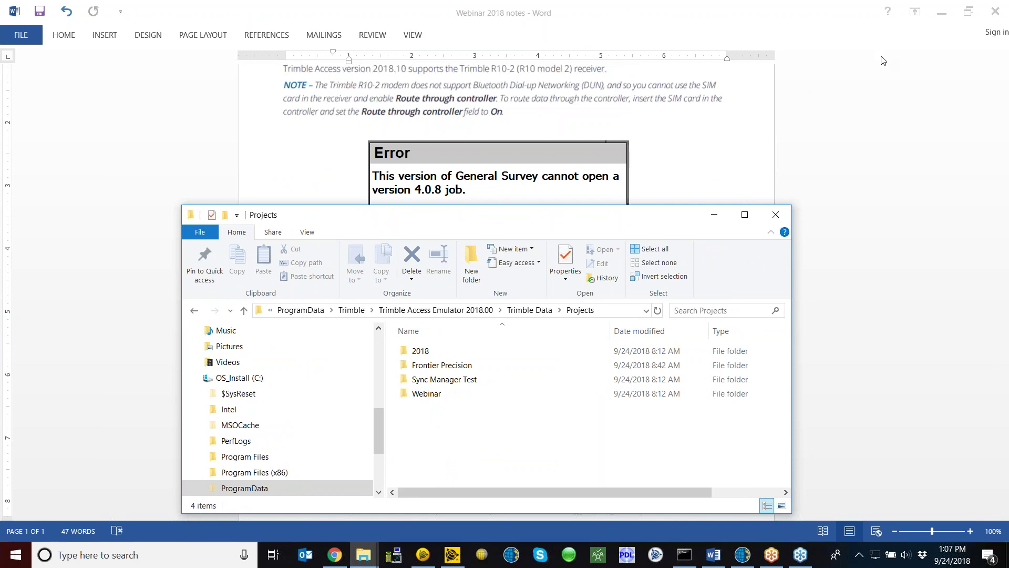
{"action": "left_click", "coordinate": [995, 12]}
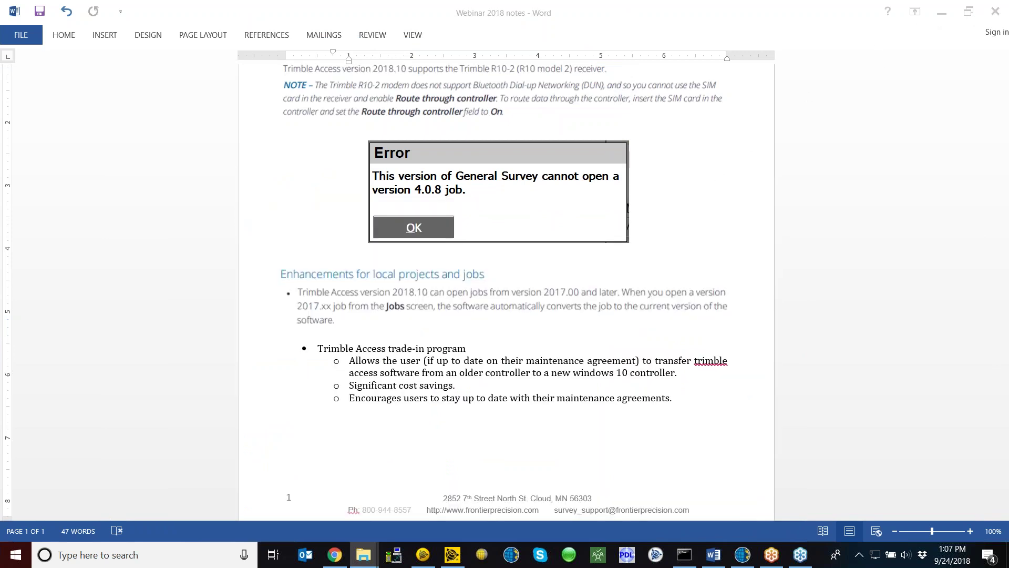
Dismiss the notes' save prompt and copy the Trimble Access Emulator 2018.00 folder path.
{"action": "left_click", "coordinate": [519, 307]}
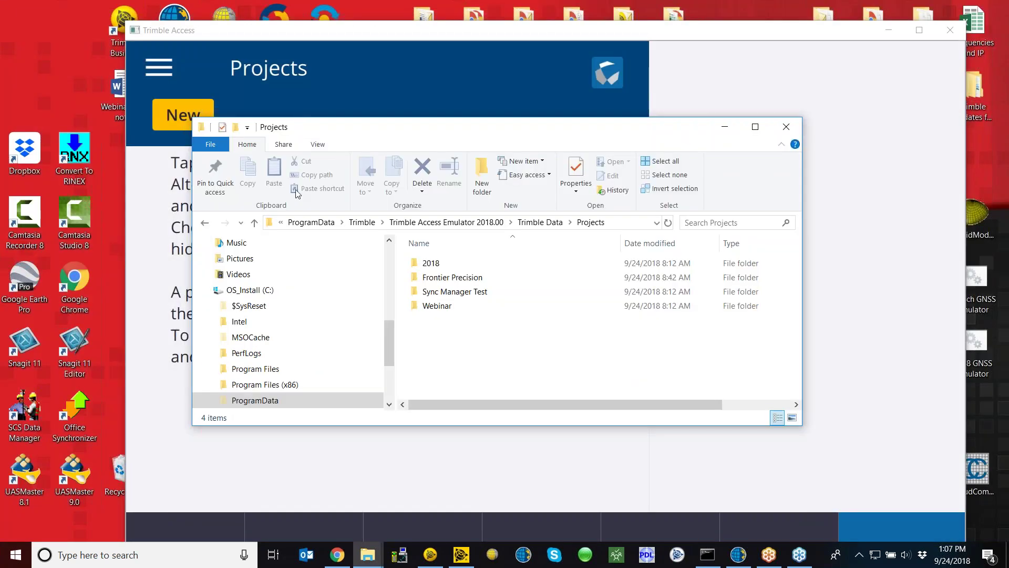
{"action": "left_click", "coordinate": [446, 221]}
{"action": "right_click", "coordinate": [462, 265]}
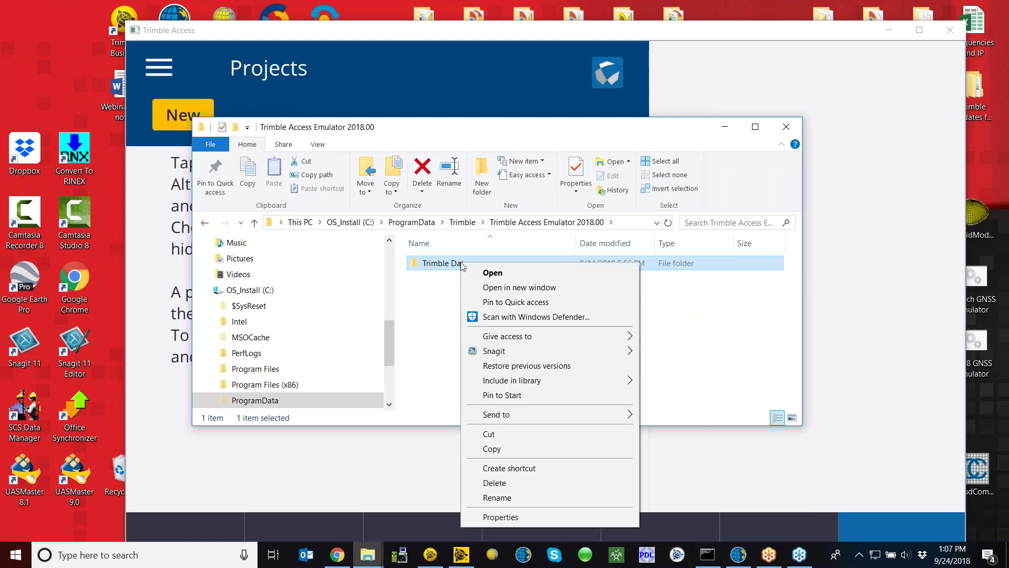
{"action": "left_click", "coordinate": [598, 225]}
{"action": "left_click", "coordinate": [627, 222]}
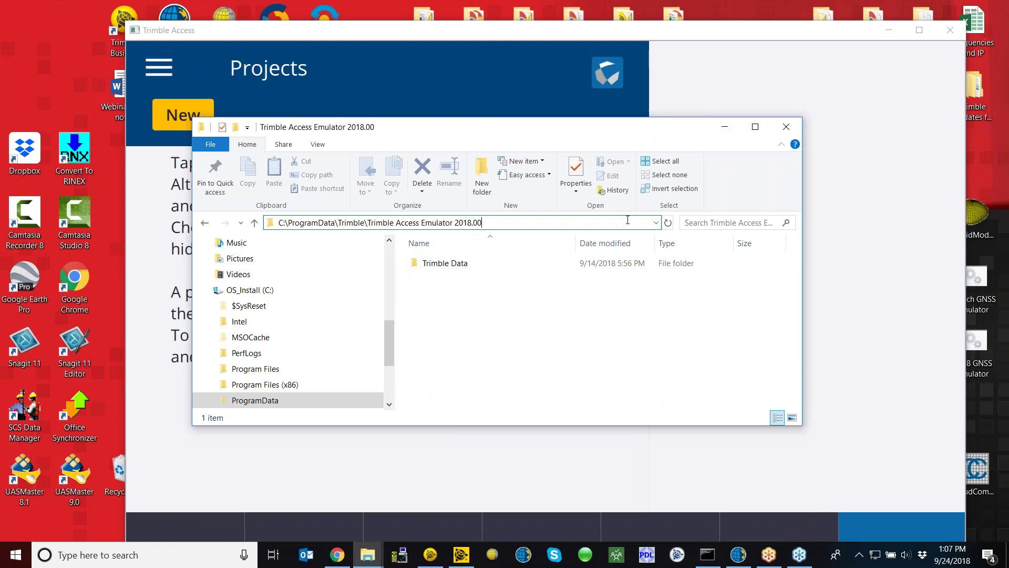
{"action": "double_click", "coordinate": [474, 221]}
{"action": "left_click_drag", "start_coordinate": [480, 222], "coordinate": [277, 222]}
{"action": "right_click", "coordinate": [389, 223]}
{"action": "left_click", "coordinate": [424, 258]}
Create a desktop shortcut from the copied Trimble Access Emulator 2018.00 folder path.
{"action": "left_click", "coordinate": [43, 80]}
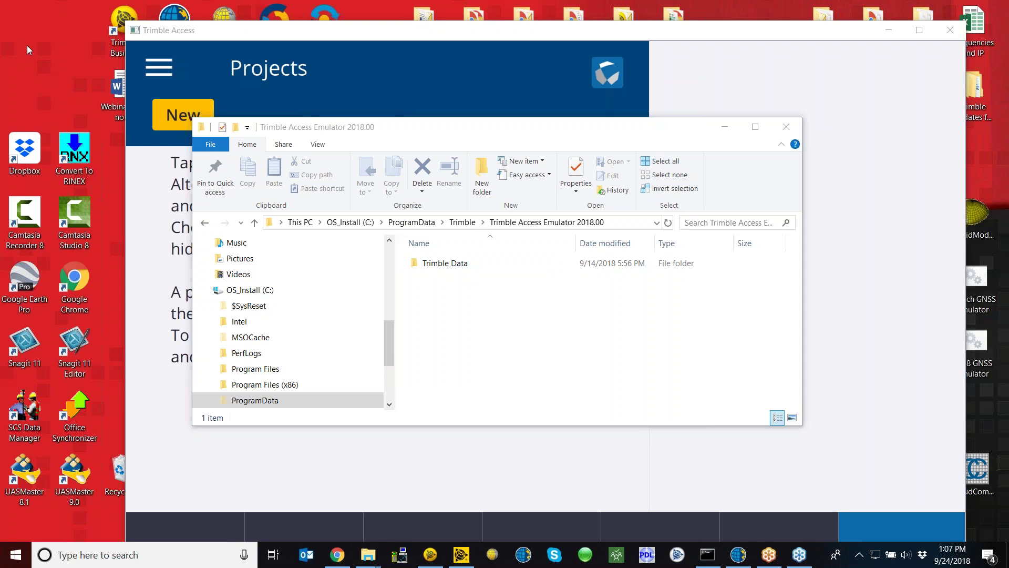
{"action": "right_click", "coordinate": [21, 42]}
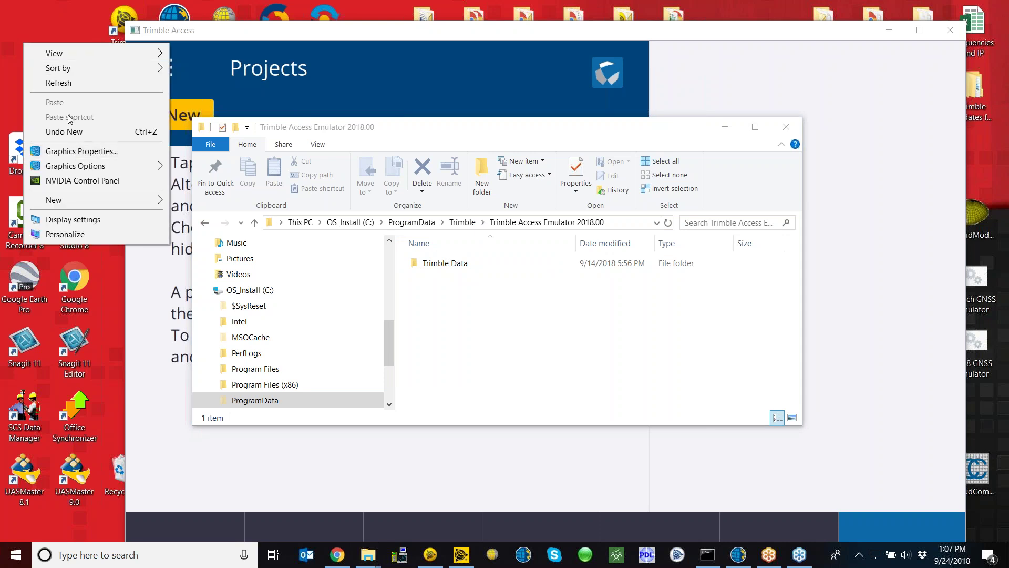
{"action": "mouse_move", "coordinate": [84, 199]}
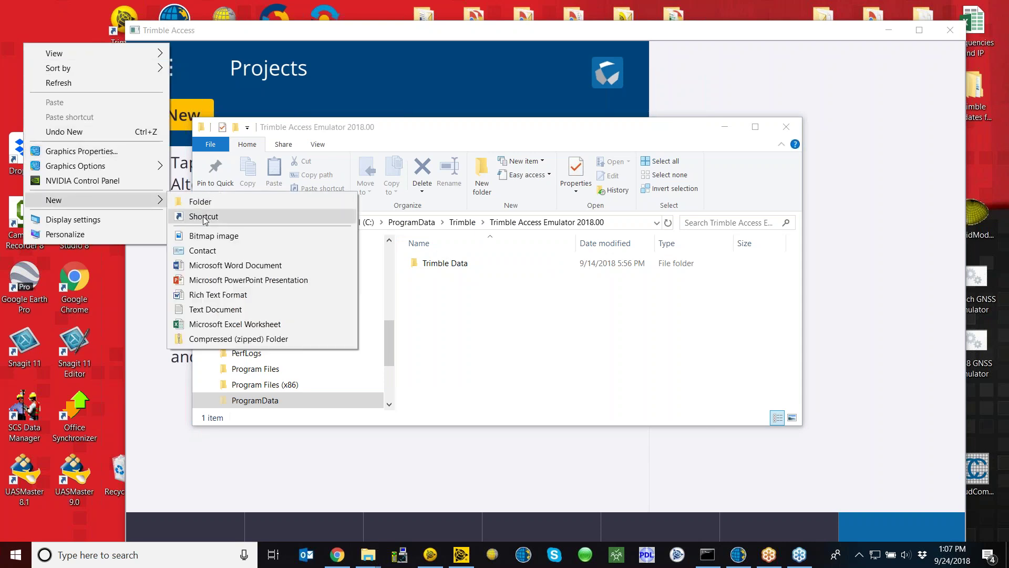
{"action": "left_click", "coordinate": [204, 217]}
{"action": "right_click", "coordinate": [440, 264]}
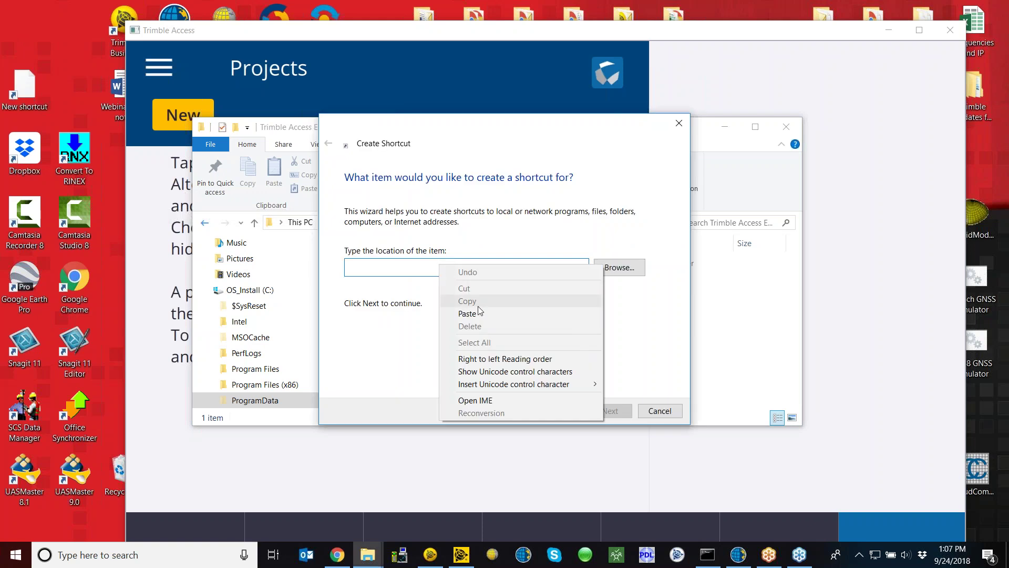
{"action": "left_click", "coordinate": [478, 314]}
{"action": "left_click", "coordinate": [627, 344]}
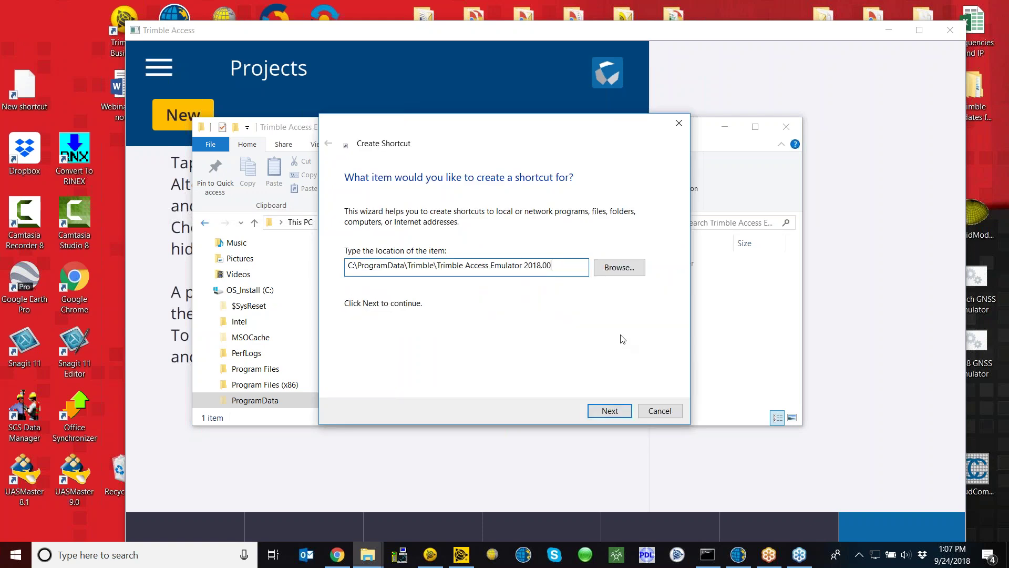
{"action": "left_click", "coordinate": [612, 410]}
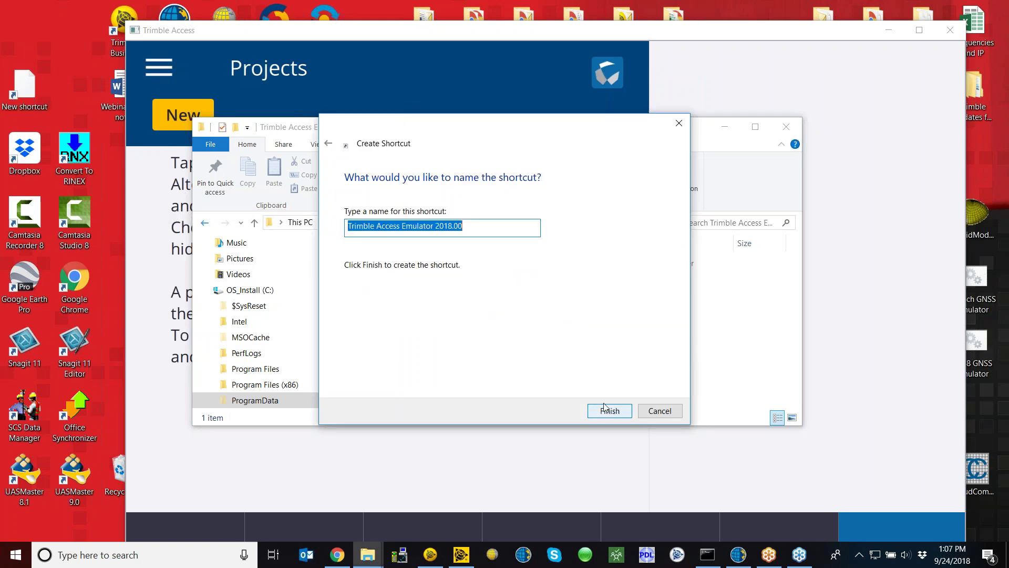
{"action": "left_click", "coordinate": [609, 413]}
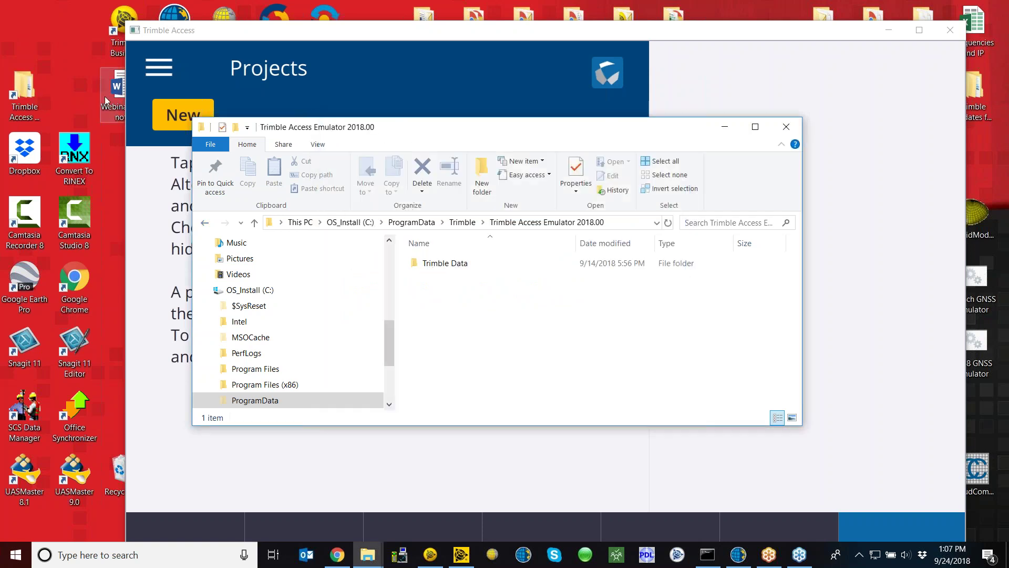
{"action": "left_click", "coordinate": [17, 92]}
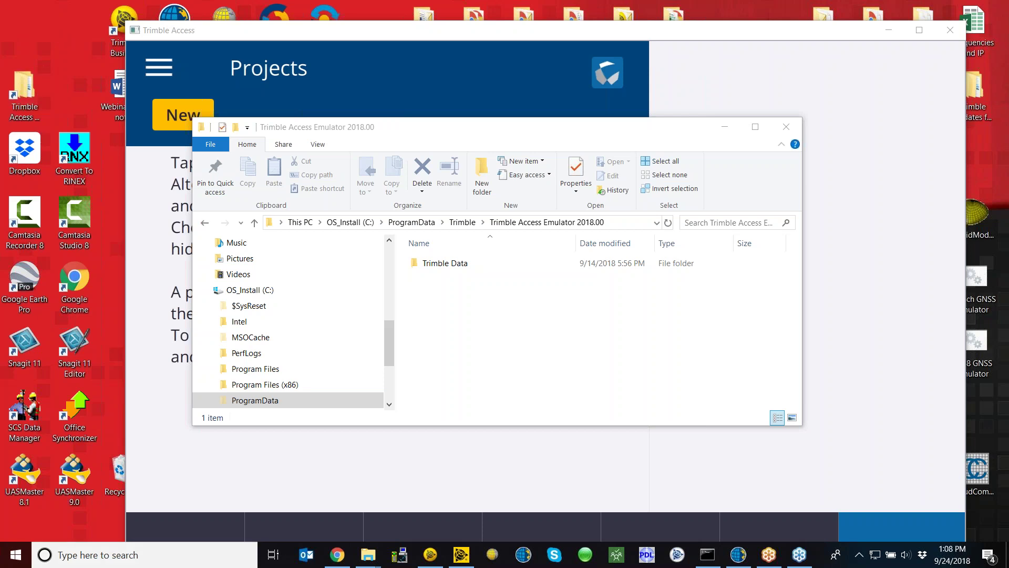
{"action": "left_click", "coordinate": [172, 546]}
Search 'hidd' to reach the hidden files settings and choose Show hidden files, folders and drives.
{"action": "type", "text": "hidd"}
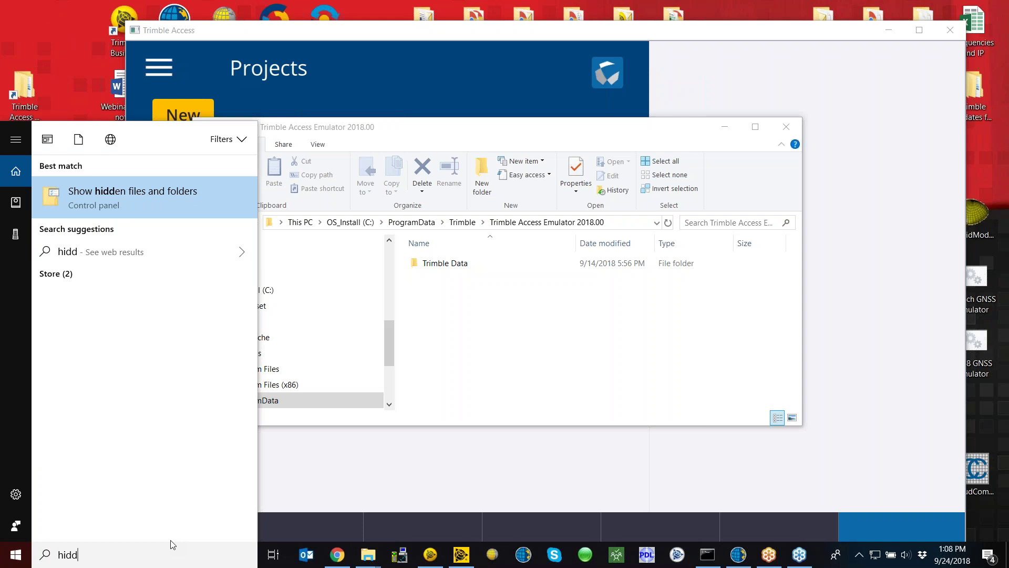
{"action": "left_click", "coordinate": [112, 198]}
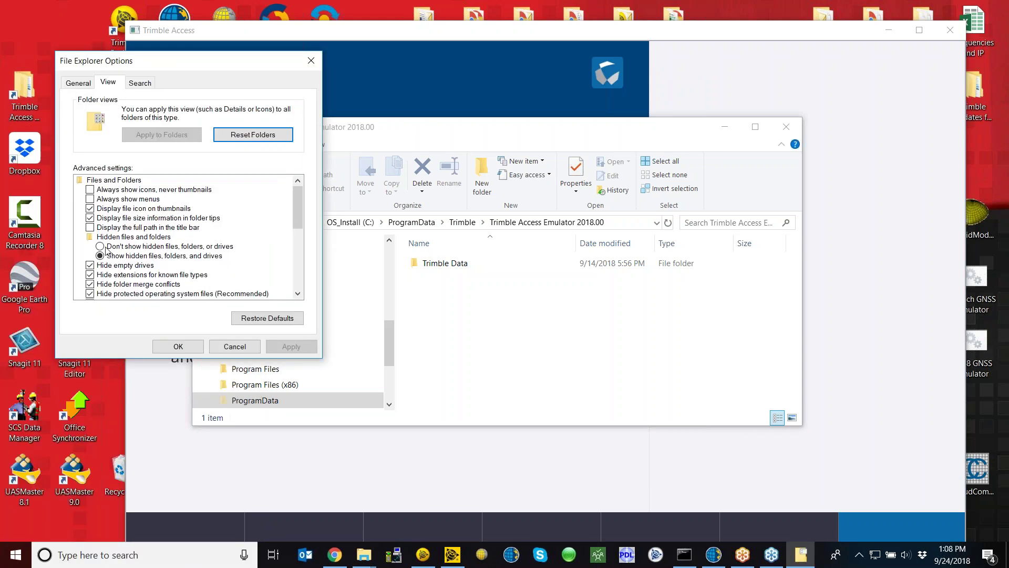
{"action": "left_click", "coordinate": [103, 247]}
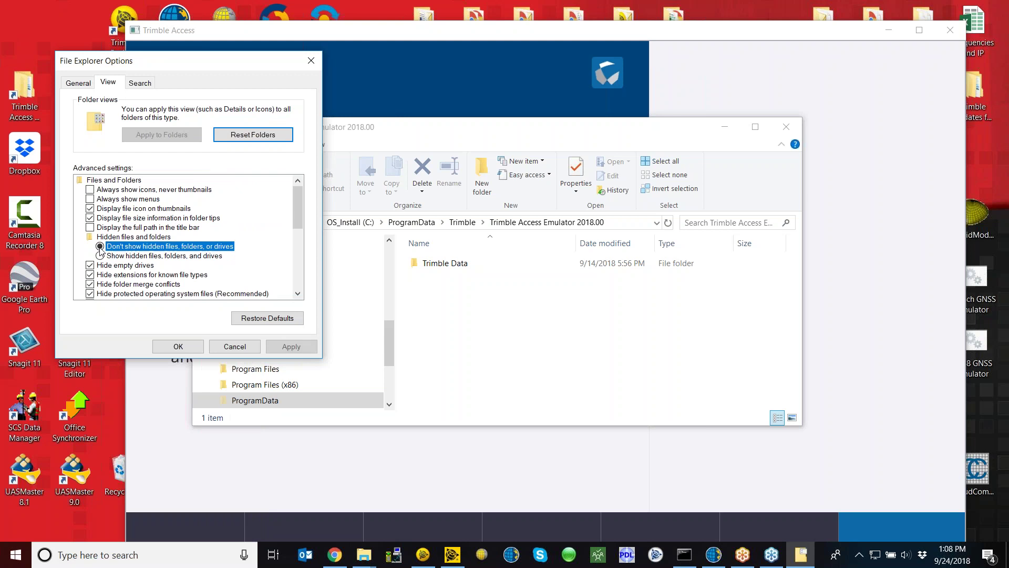
{"action": "left_click", "coordinate": [101, 256]}
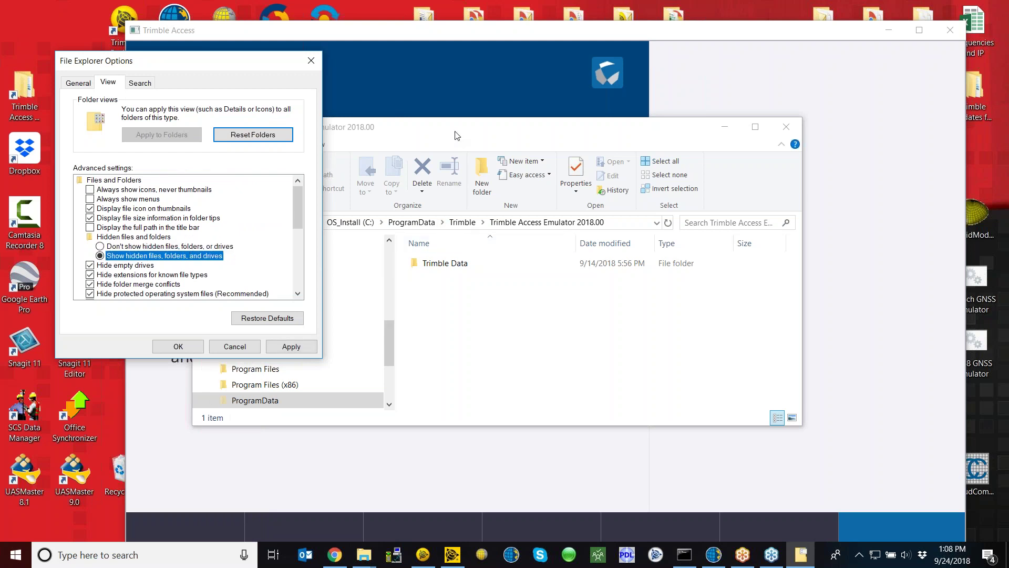
Browse to the OS_Install (C:) drive in the folder window.
{"action": "left_click_drag", "start_coordinate": [455, 136], "coordinate": [550, 141]}
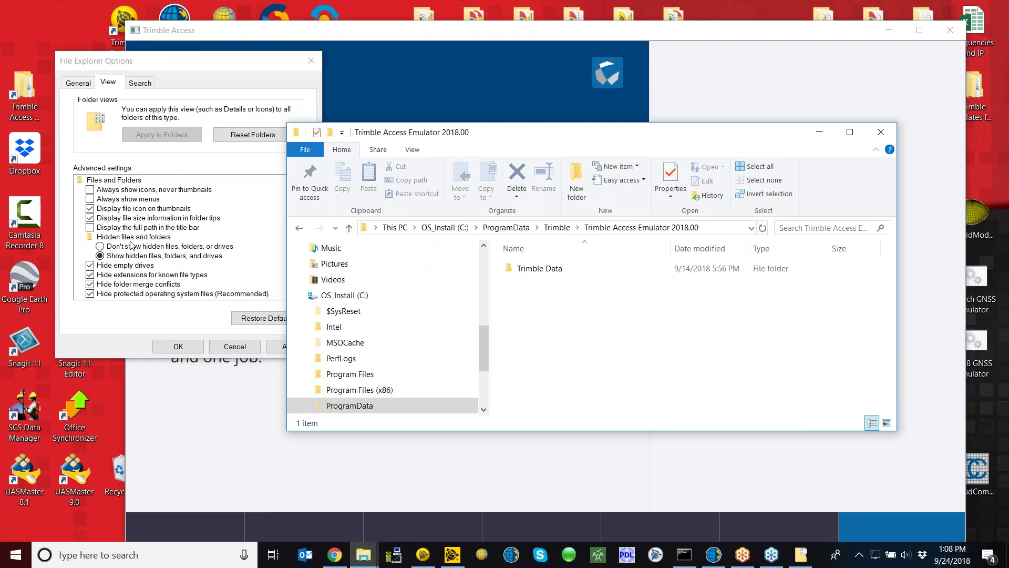
{"action": "left_click", "coordinate": [450, 229]}
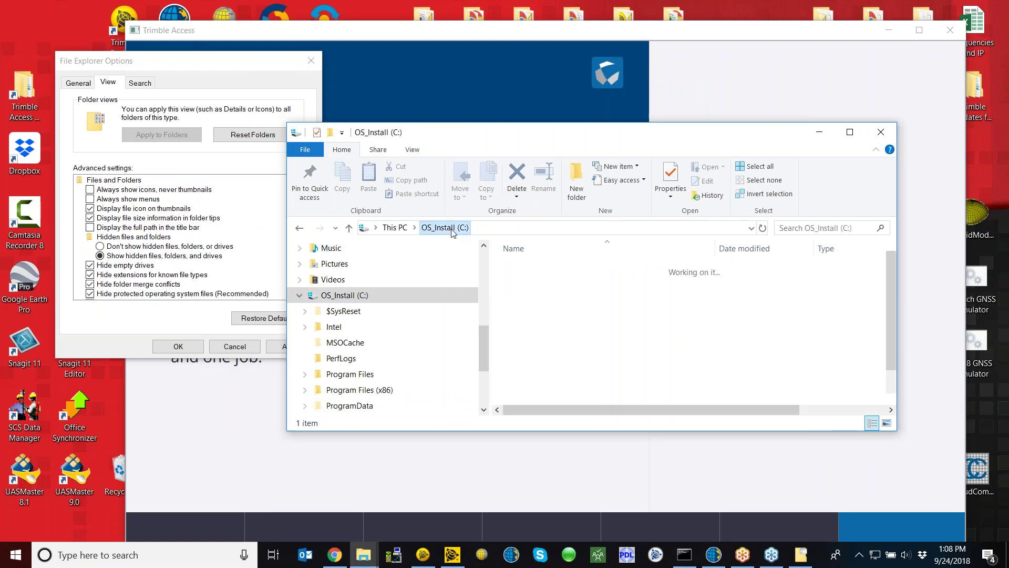
{"action": "left_click", "coordinate": [619, 288]}
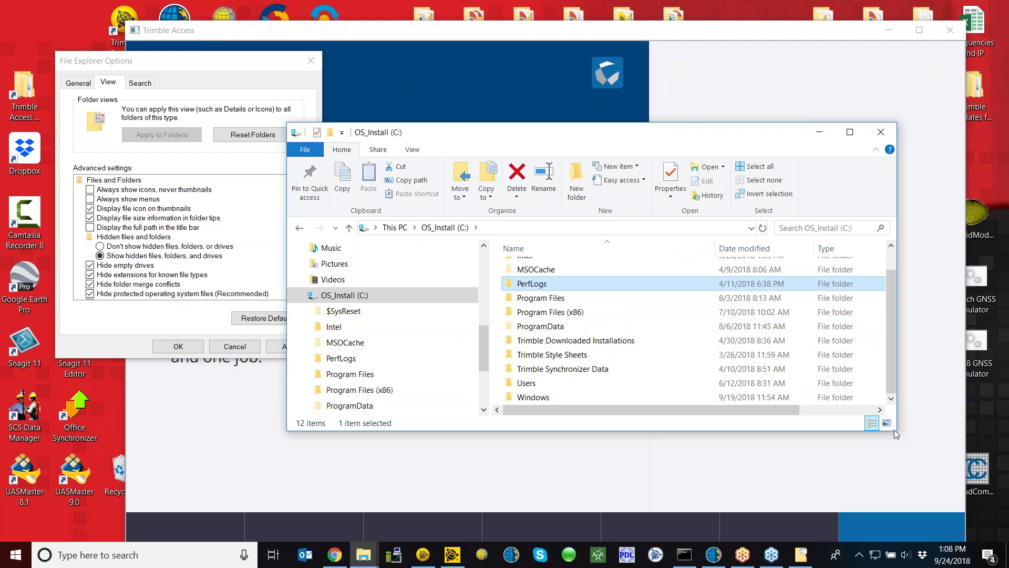
{"action": "left_click_drag", "start_coordinate": [896, 431], "coordinate": [926, 457]}
Apply Show hidden files, folders and drives, toggling it off and back on.
{"action": "left_click", "coordinate": [104, 251]}
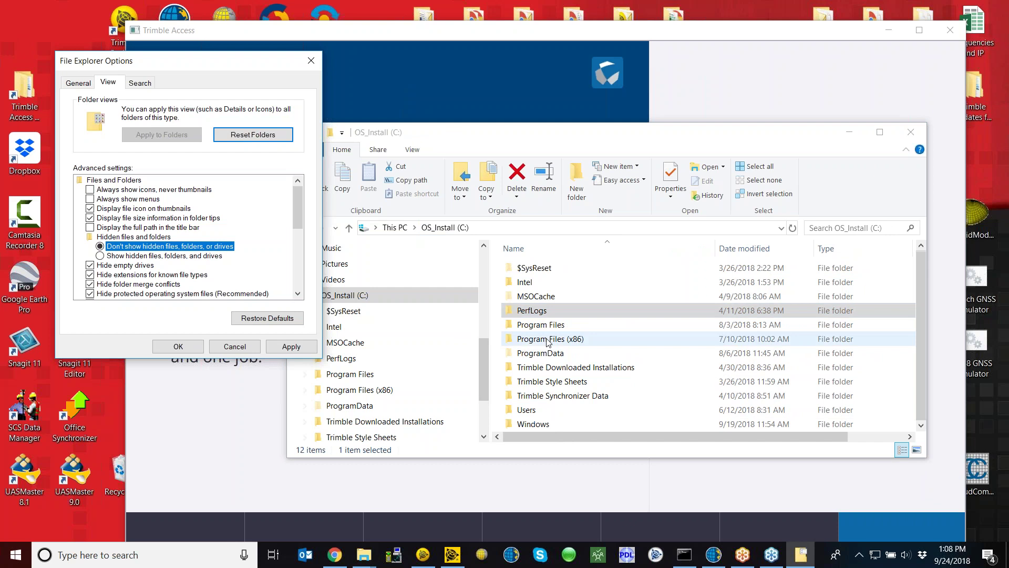
{"action": "left_click", "coordinate": [103, 258]}
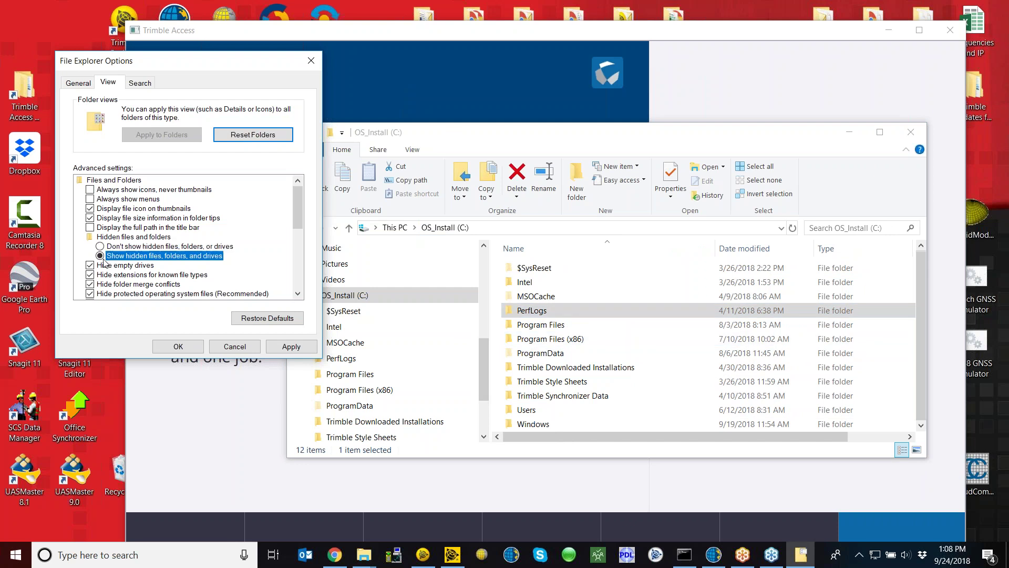
{"action": "left_click", "coordinate": [280, 345]}
{"action": "left_click", "coordinate": [100, 246]}
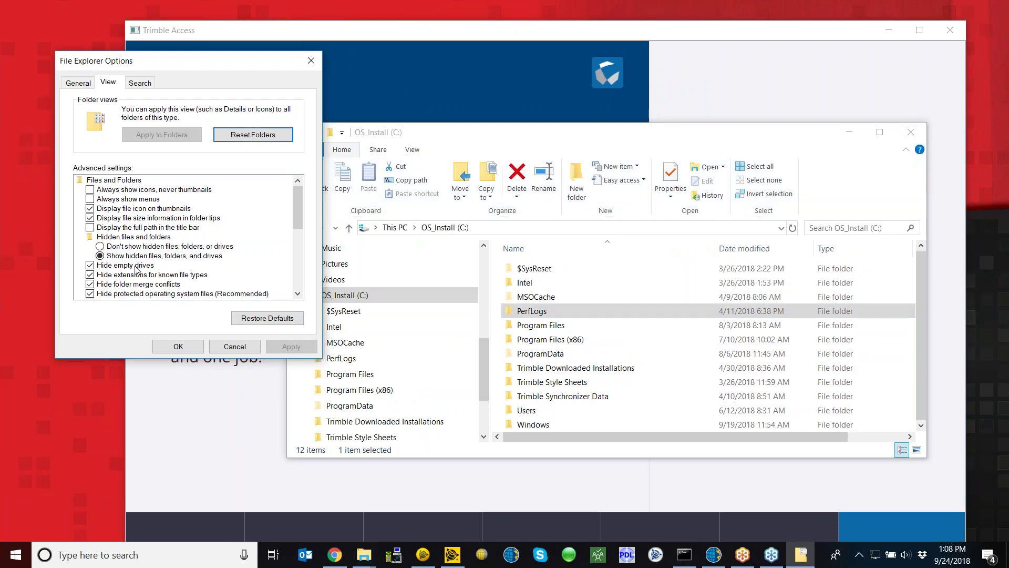
{"action": "left_click", "coordinate": [291, 347]}
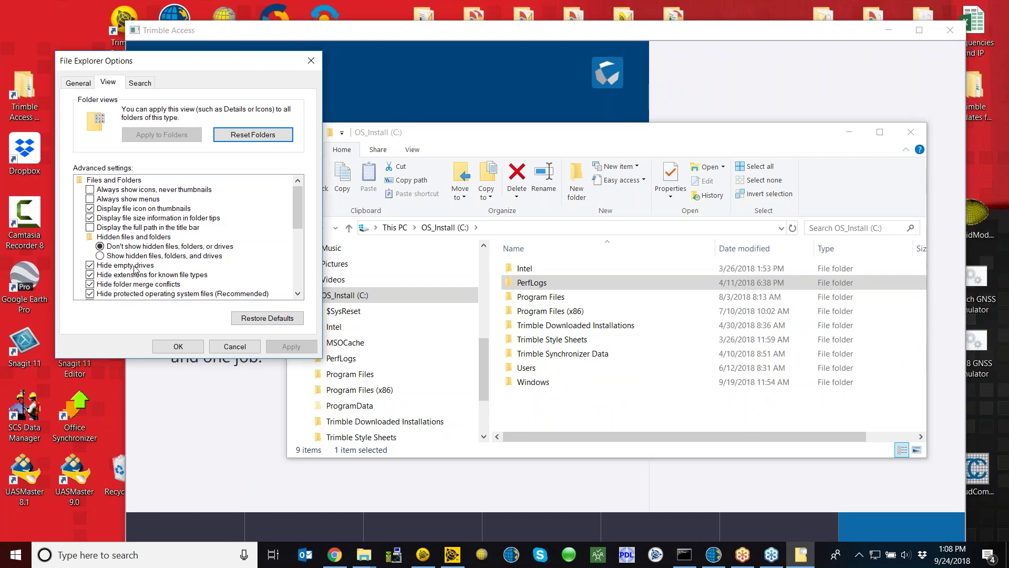
{"action": "left_click", "coordinate": [100, 256]}
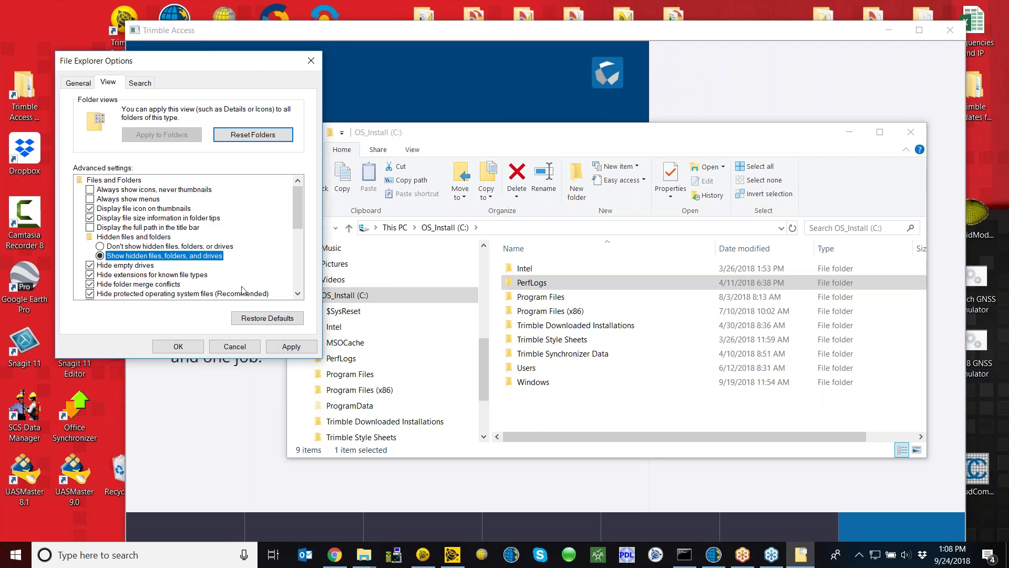
{"action": "left_click", "coordinate": [291, 346]}
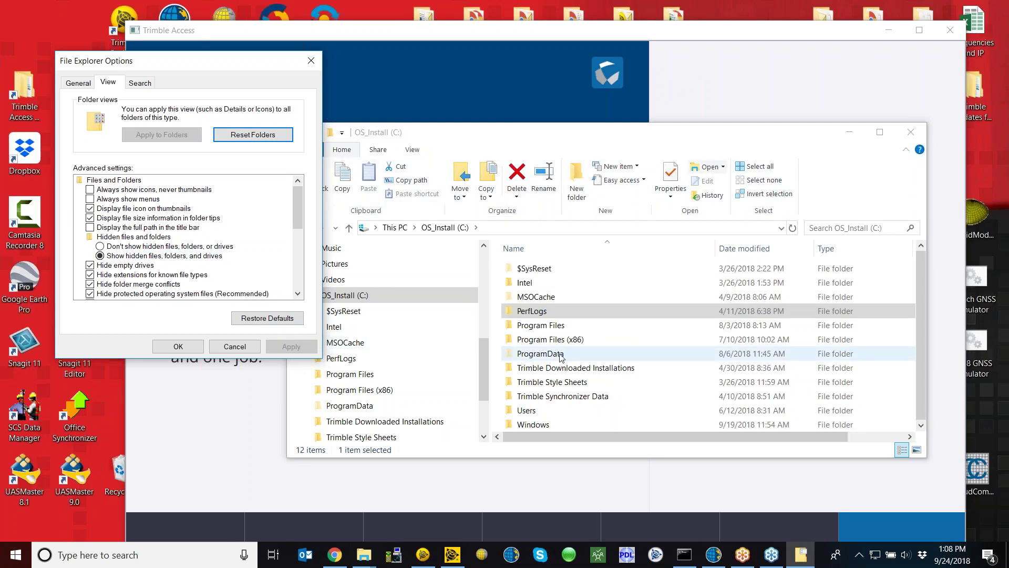
Open ProgramData > Trimble > Trimble Access Emulator 2018.10 > Trimble Data.
{"action": "double_click", "coordinate": [541, 354]}
{"action": "double_click", "coordinate": [534, 270]}
{"action": "scroll", "coordinate": [557, 308], "scroll_direction": "down", "scroll_amount": 4}
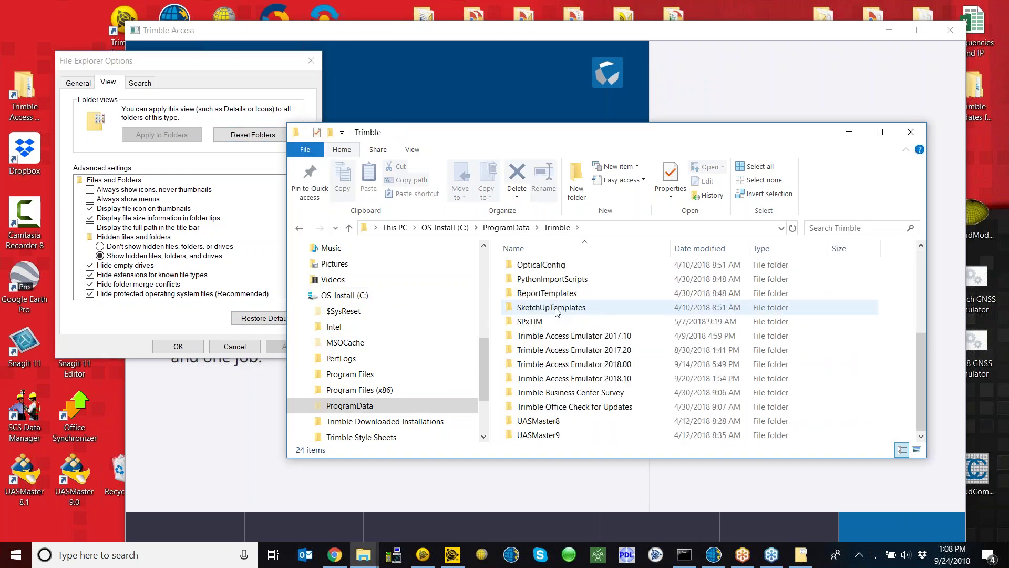
{"action": "double_click", "coordinate": [622, 385]}
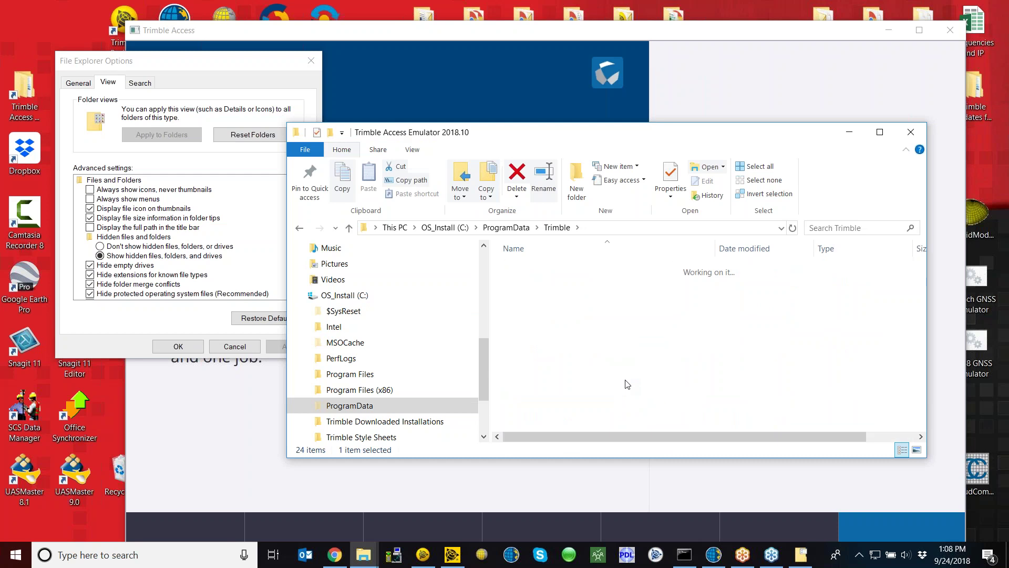
{"action": "double_click", "coordinate": [541, 270]}
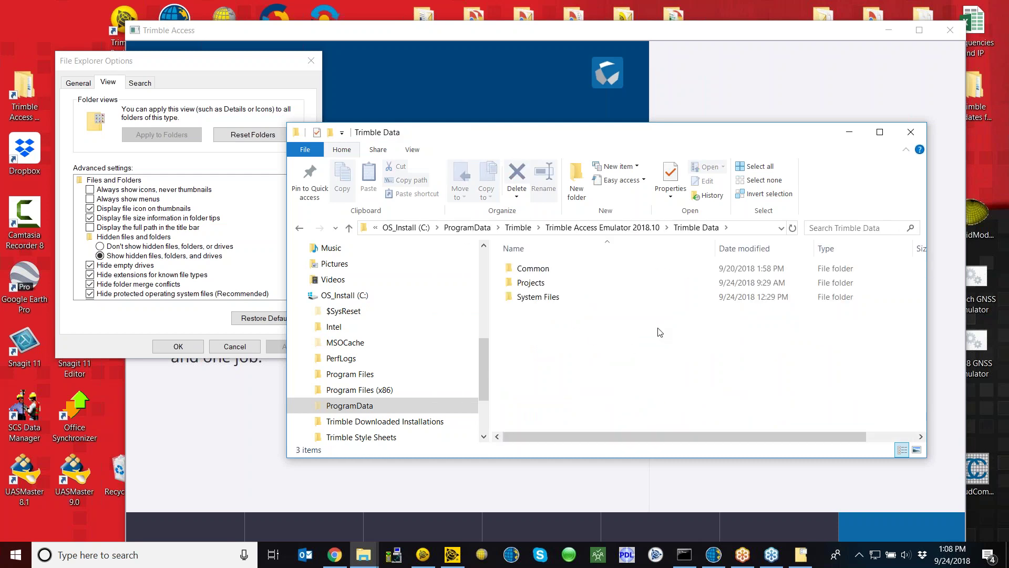
Close the folder window and File Explorer Options, and maximize Trimble Access.
{"action": "left_click", "coordinate": [916, 133]}
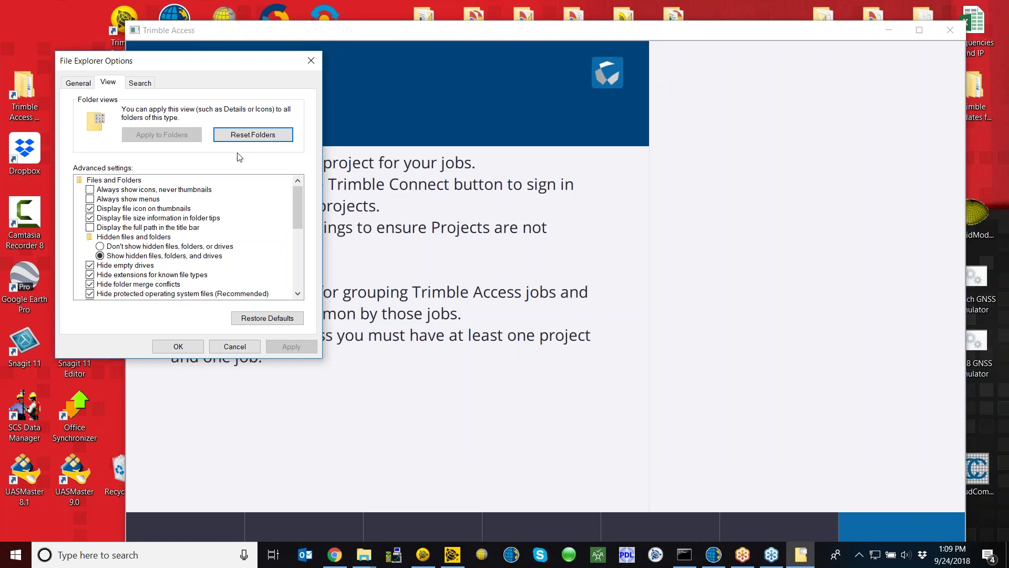
{"action": "left_click_drag", "start_coordinate": [221, 63], "coordinate": [210, 88]}
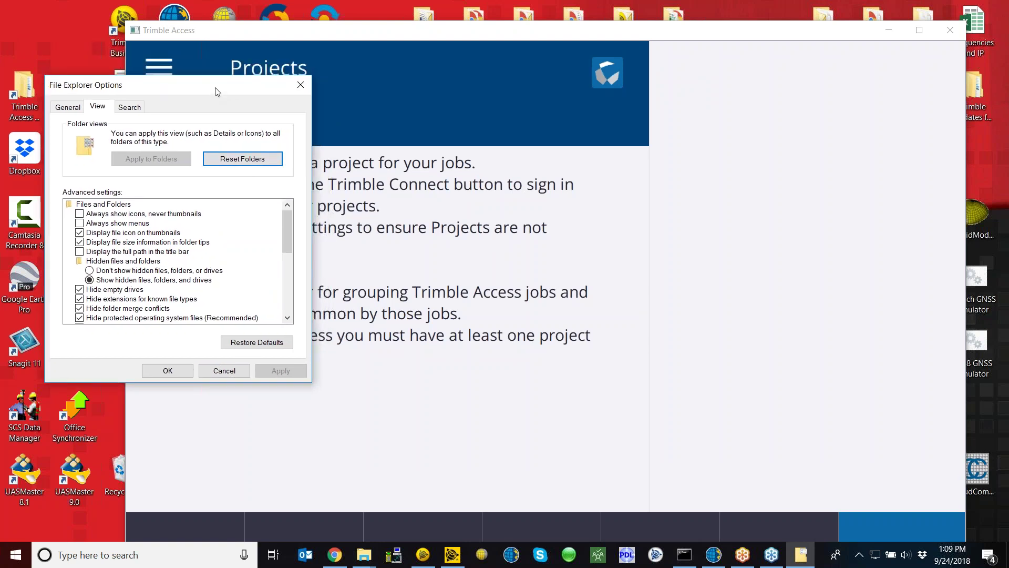
{"action": "key", "text": "Escape"}
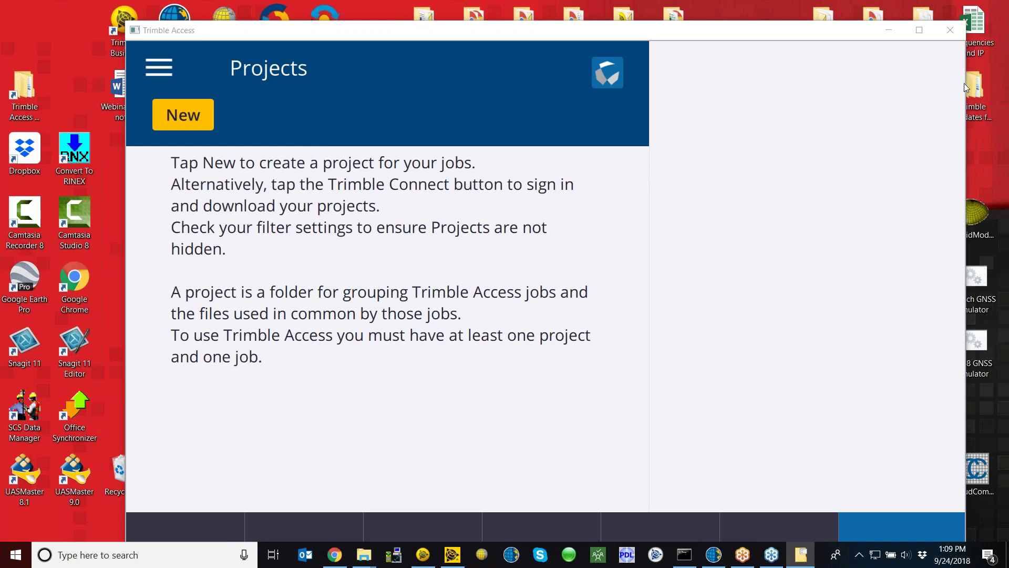
{"action": "left_click", "coordinate": [919, 30]}
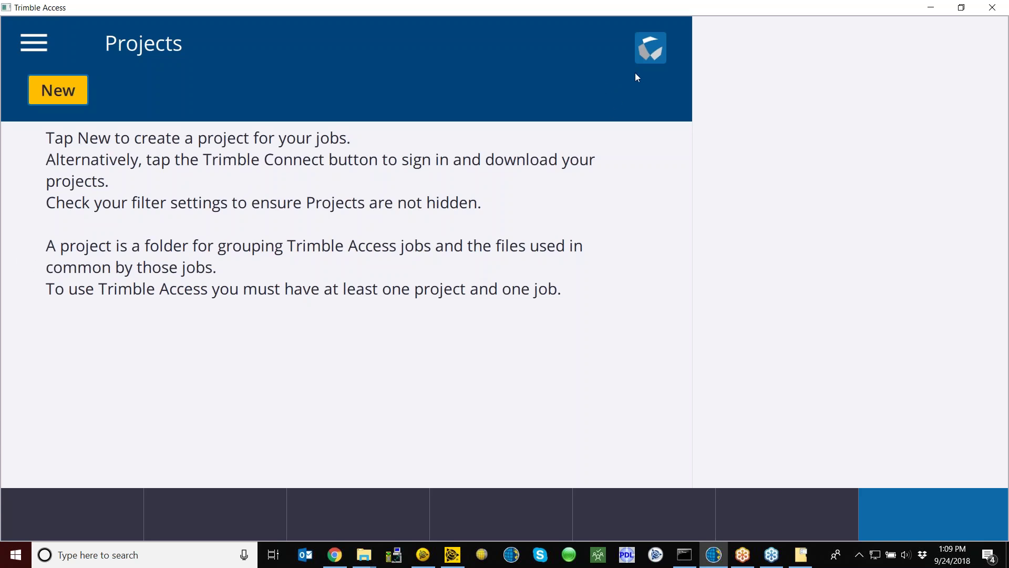
Back out of the Trimble Connect sign-in and show the main menu over Projects.
{"action": "left_click", "coordinate": [661, 55]}
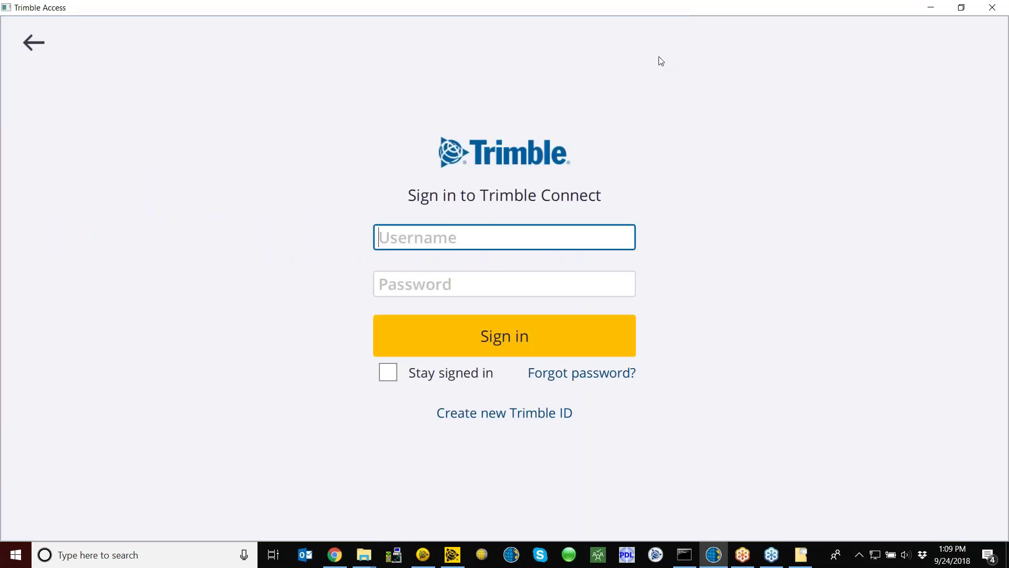
{"action": "left_click", "coordinate": [31, 44]}
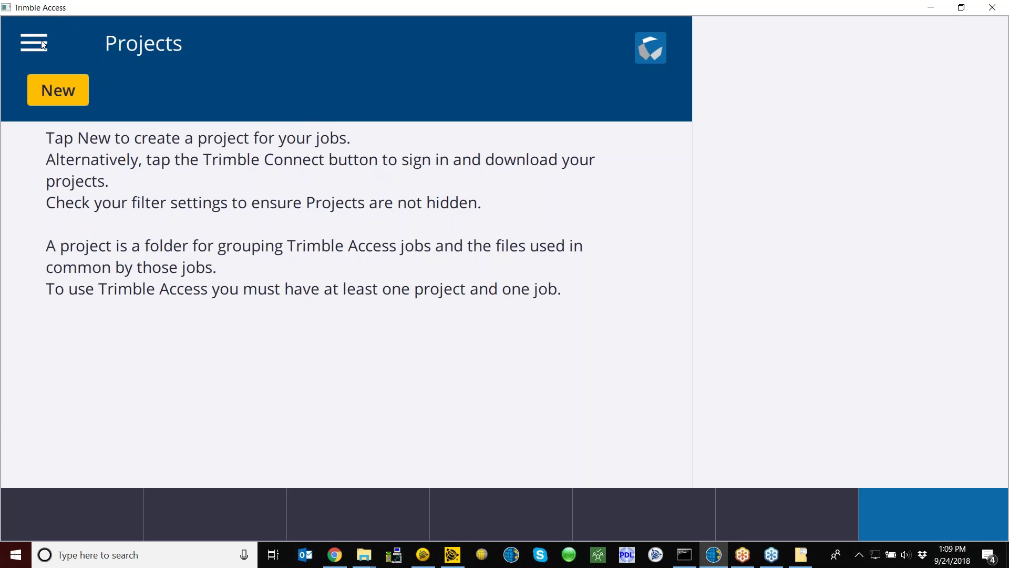
{"action": "left_click", "coordinate": [45, 43]}
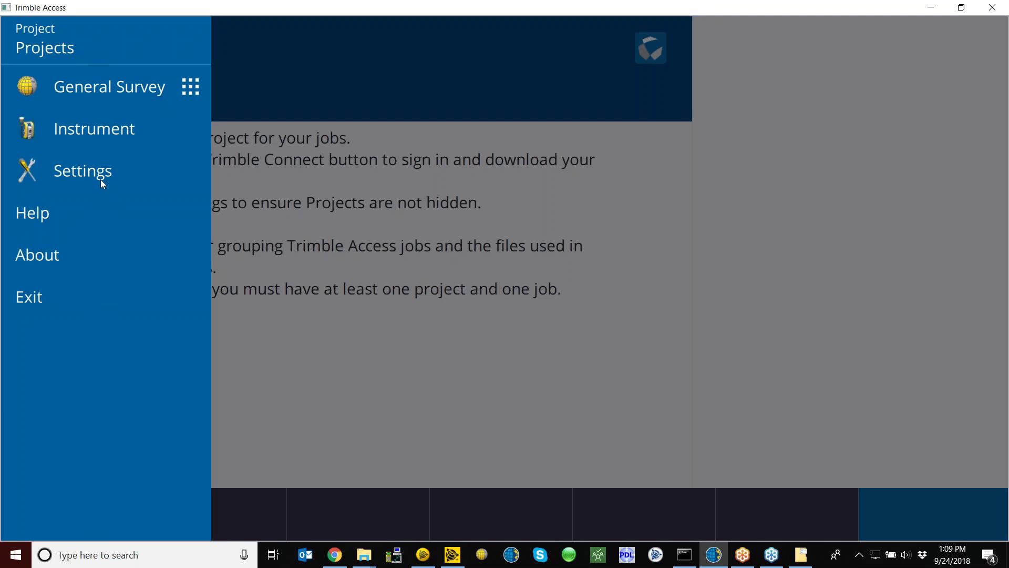
Go to Settings > Connections > Bluetooth and use Config to reach Windows Bluetooth settings.
{"action": "left_click", "coordinate": [89, 170]}
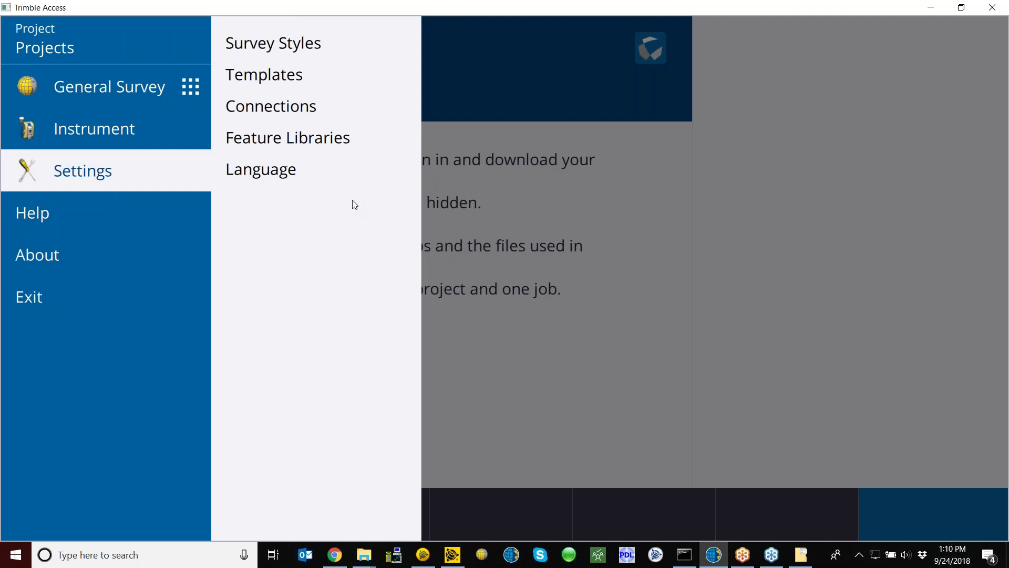
{"action": "left_click", "coordinate": [270, 106]}
{"action": "left_click", "coordinate": [493, 176]}
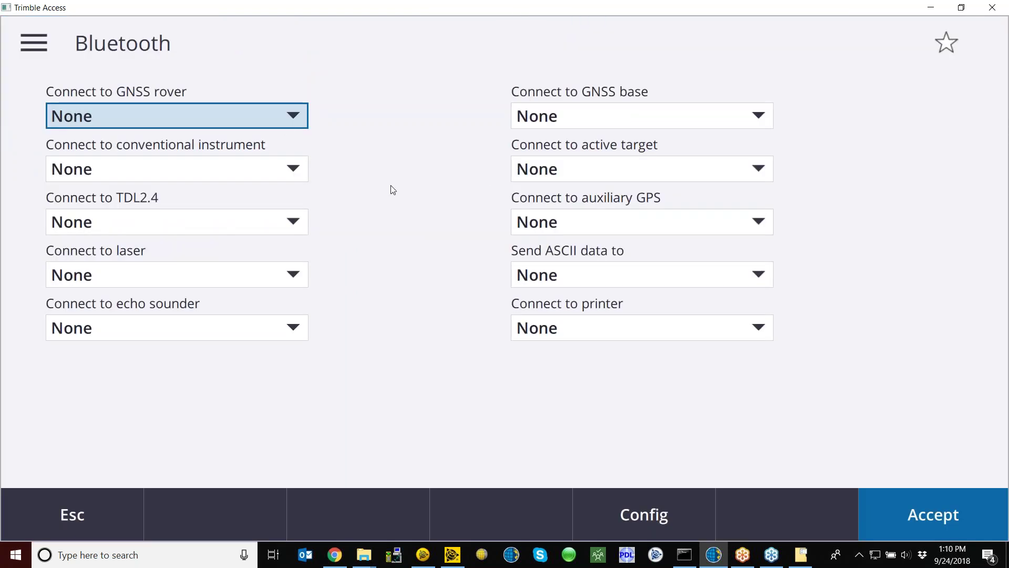
{"action": "left_click", "coordinate": [628, 518]}
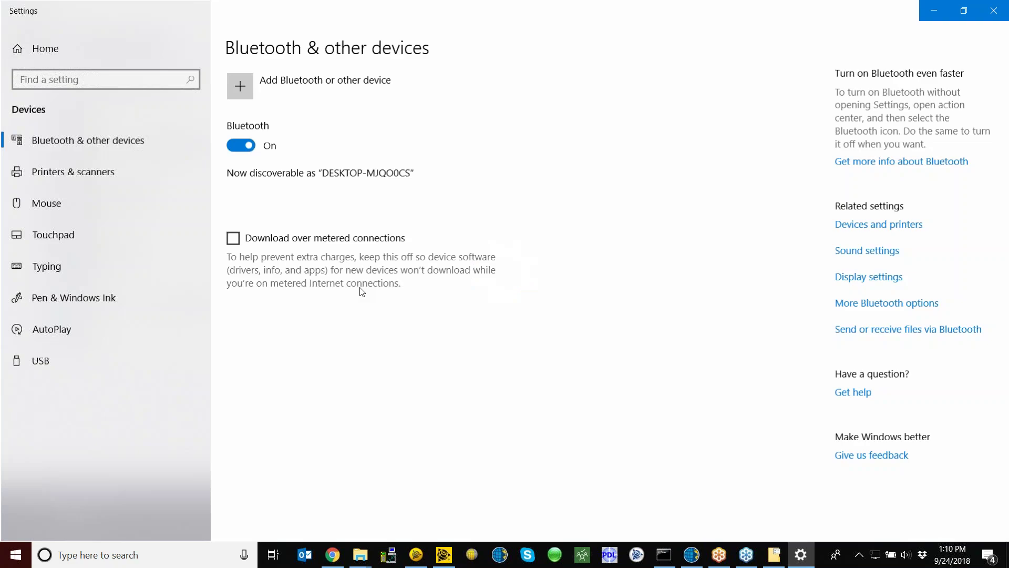
Add the R10 Trimble receiver as a Bluetooth device, entering its pairing PIN.
{"action": "left_click", "coordinate": [296, 98]}
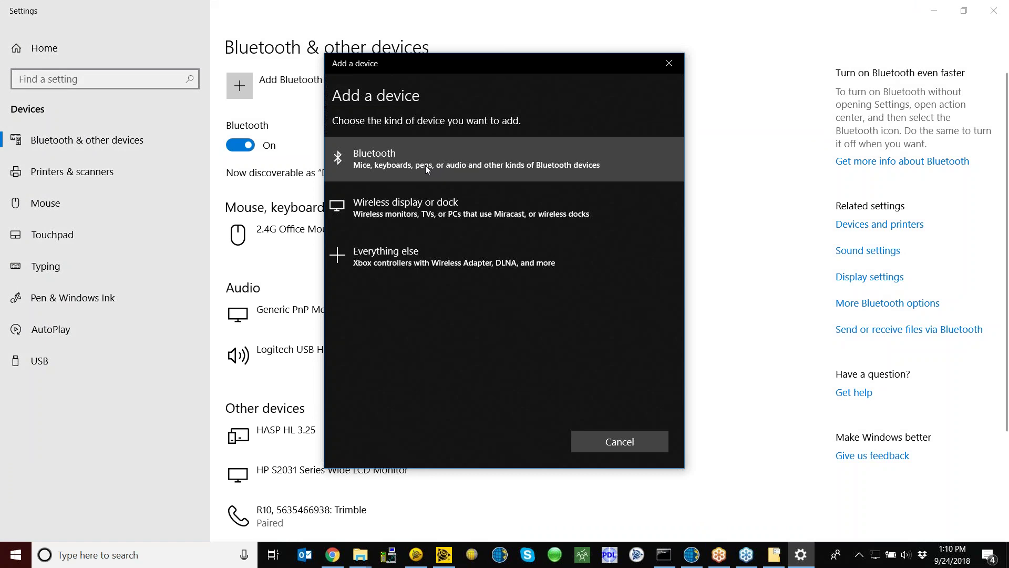
{"action": "left_click", "coordinate": [426, 168]}
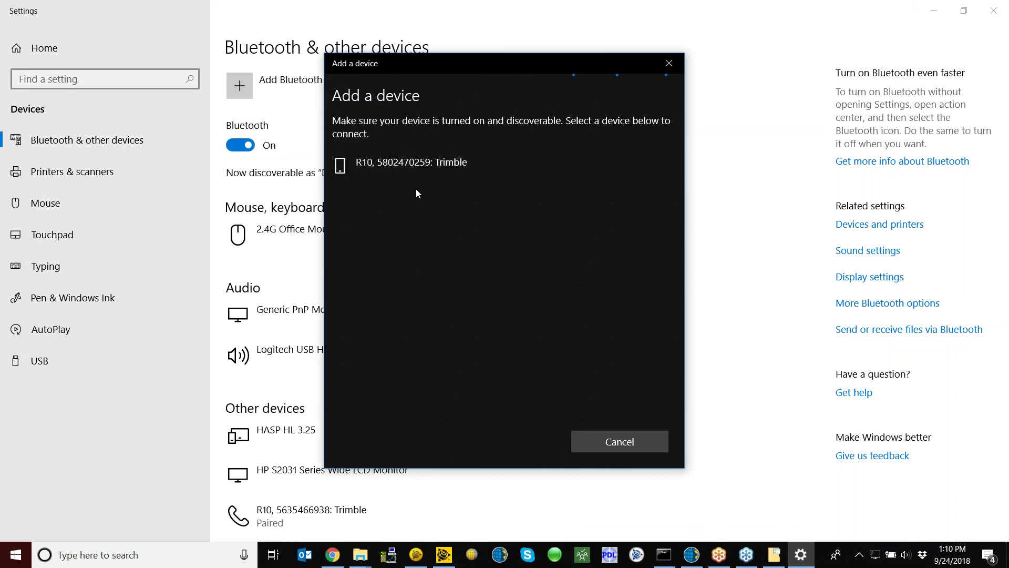
{"action": "left_click", "coordinate": [440, 168]}
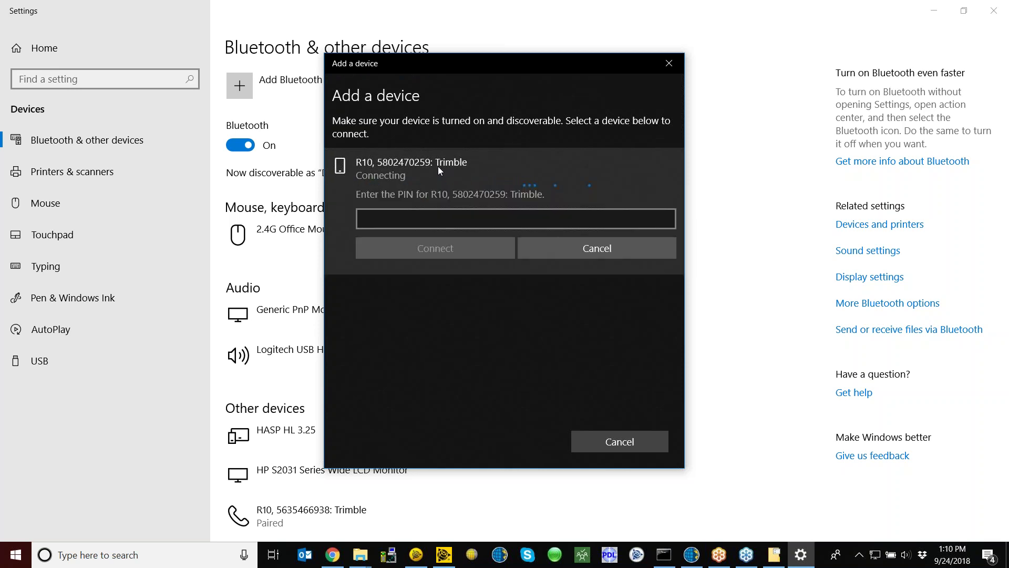
{"action": "left_click", "coordinate": [411, 216]}
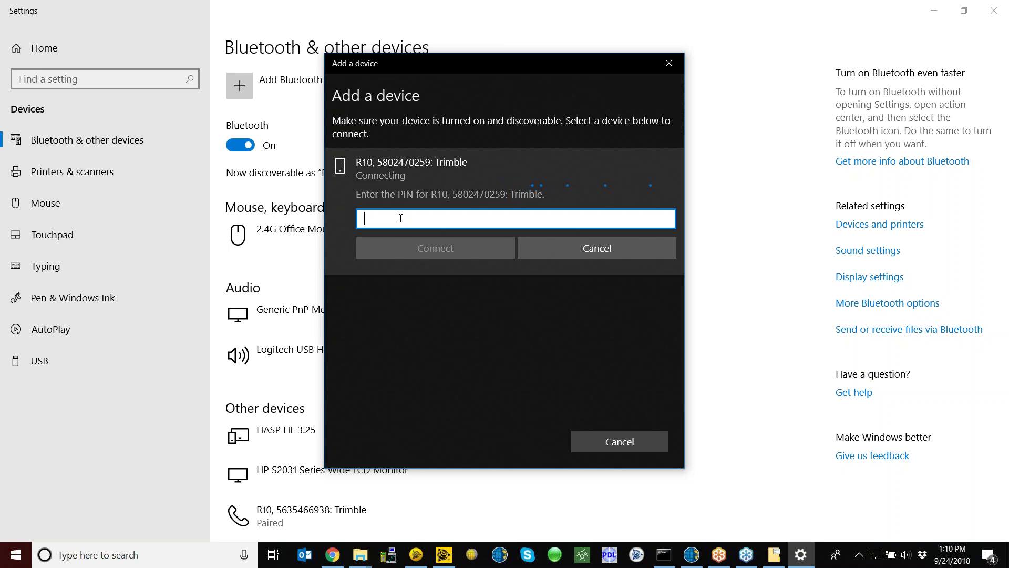
{"action": "type", "text": "0000"}
{"action": "left_click", "coordinate": [449, 252]}
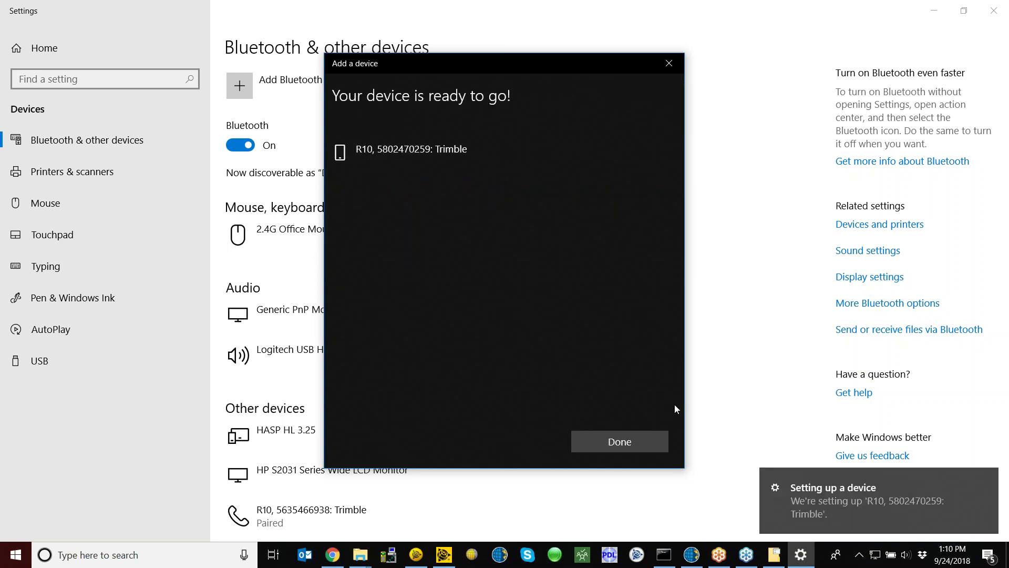
{"action": "left_click", "coordinate": [651, 447]}
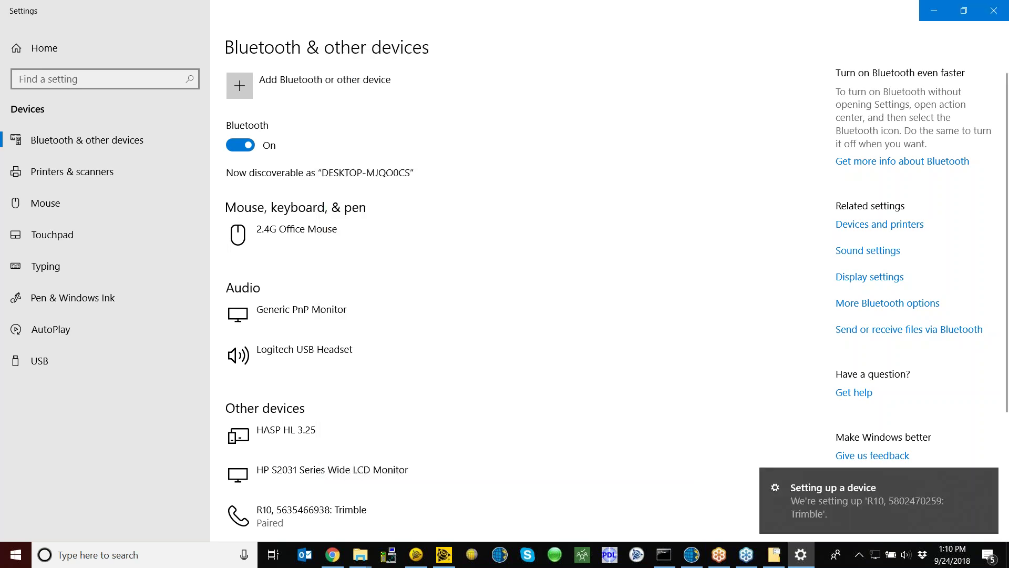
Select the R10 receiver for Connect to GNSS rover, accept, and begin a new project.
{"action": "left_click", "coordinate": [993, 10]}
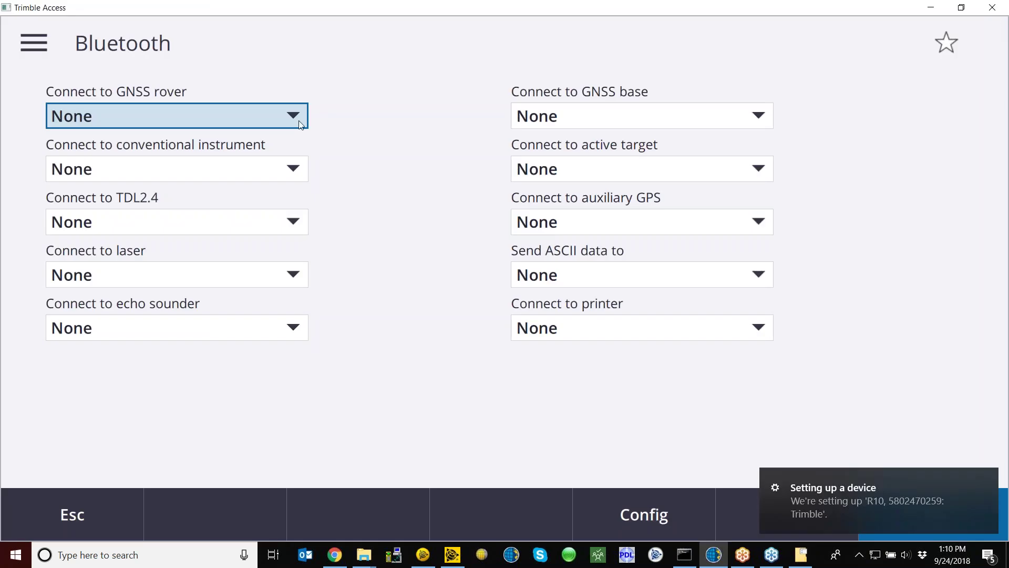
{"action": "left_click", "coordinate": [298, 120]}
{"action": "left_click", "coordinate": [258, 220]}
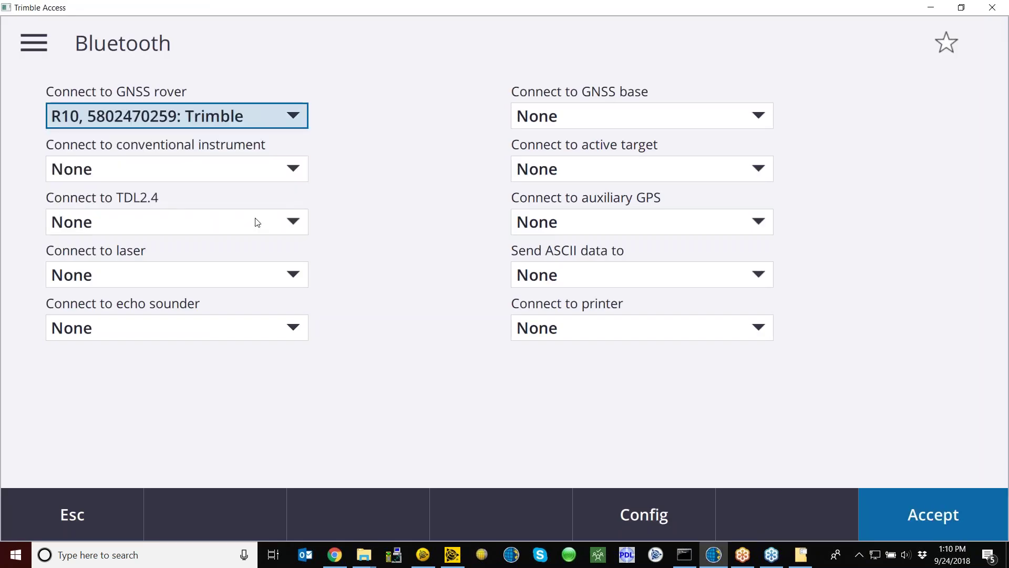
{"action": "left_click", "coordinate": [926, 518]}
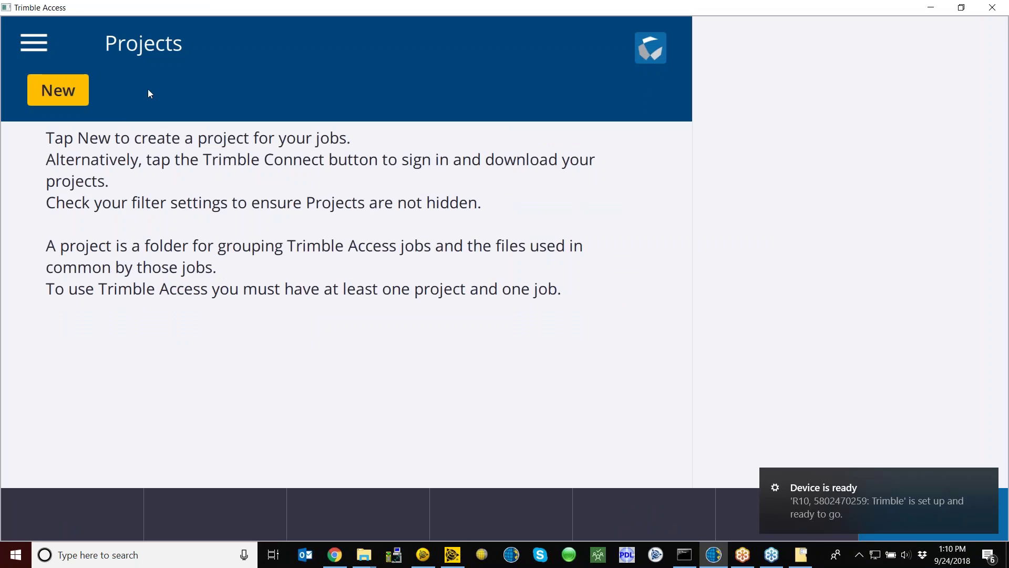
{"action": "left_click", "coordinate": [60, 99]}
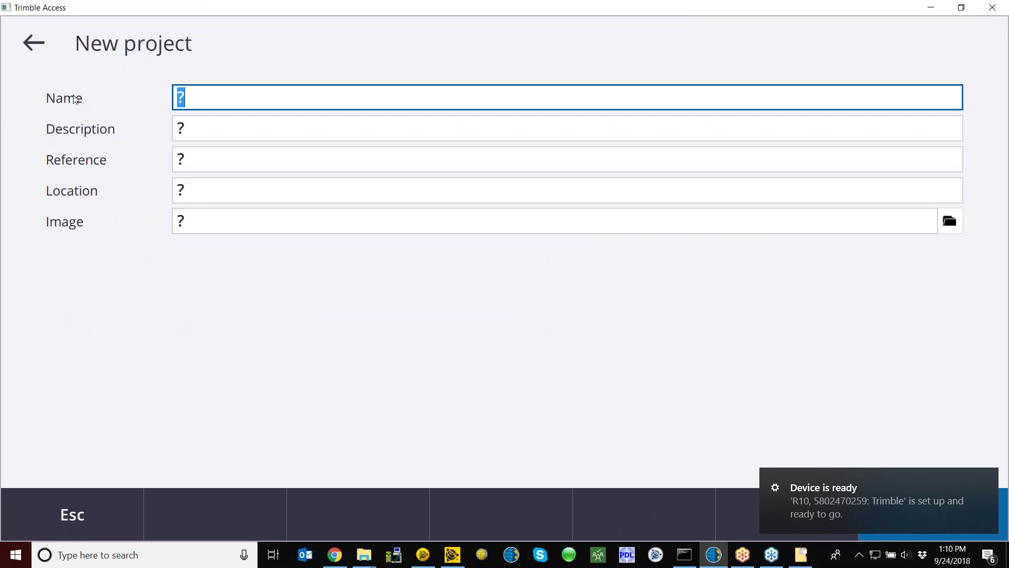
Name the new project 'Webinar' and create it.
{"action": "type", "text": "Webinar"}
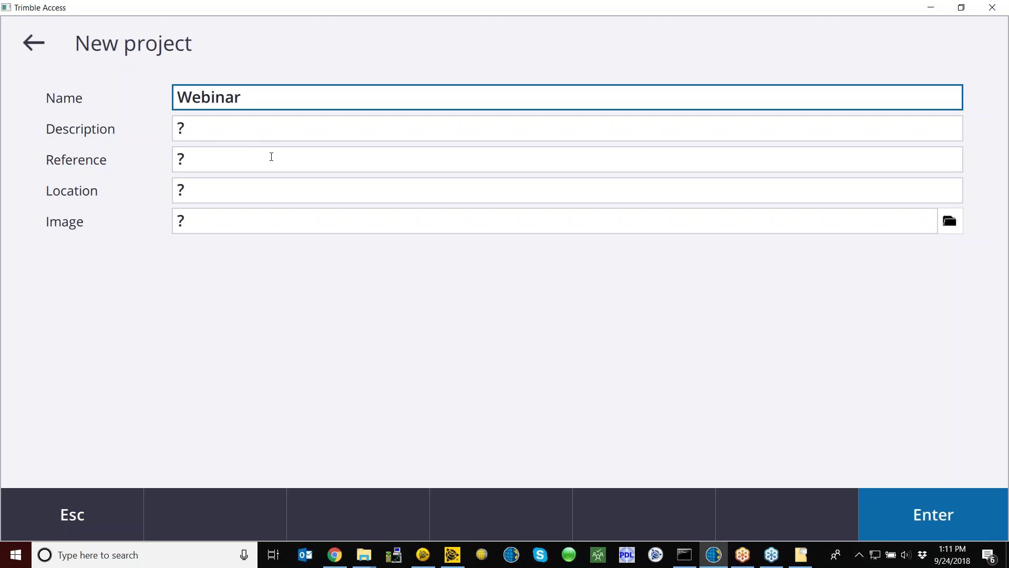
{"action": "left_click", "coordinate": [284, 127]}
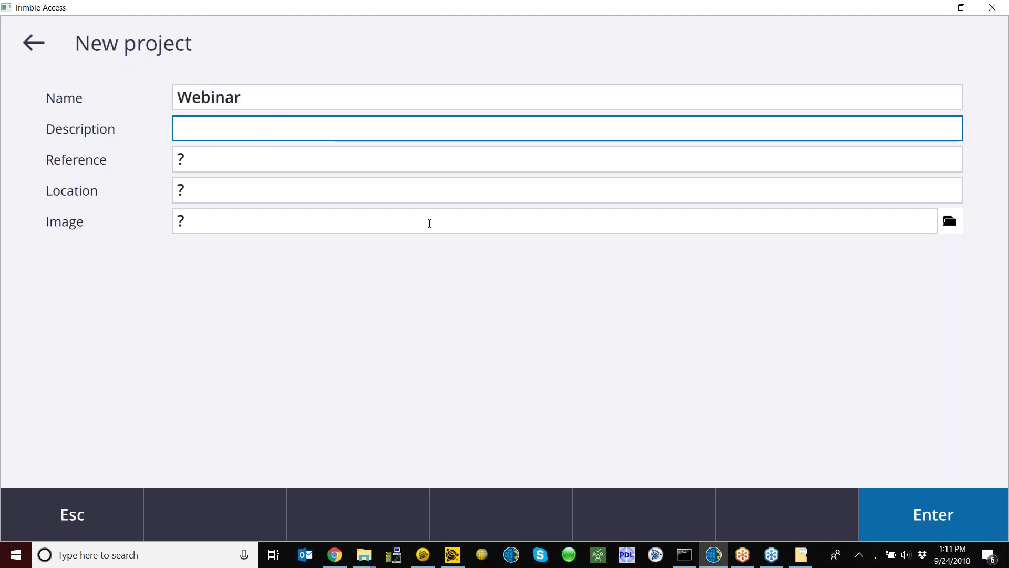
{"action": "left_click", "coordinate": [339, 162]}
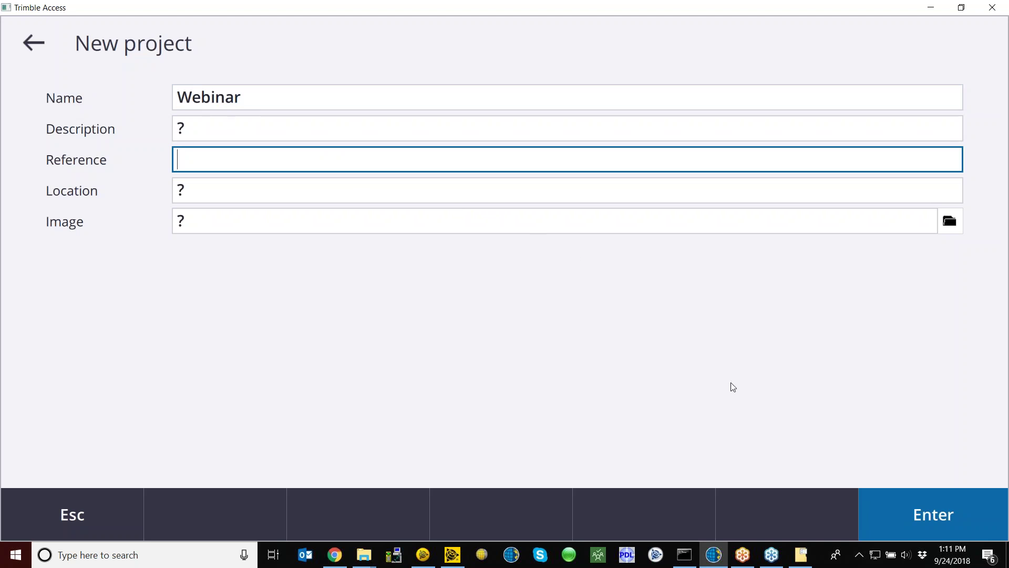
{"action": "left_click", "coordinate": [267, 96]}
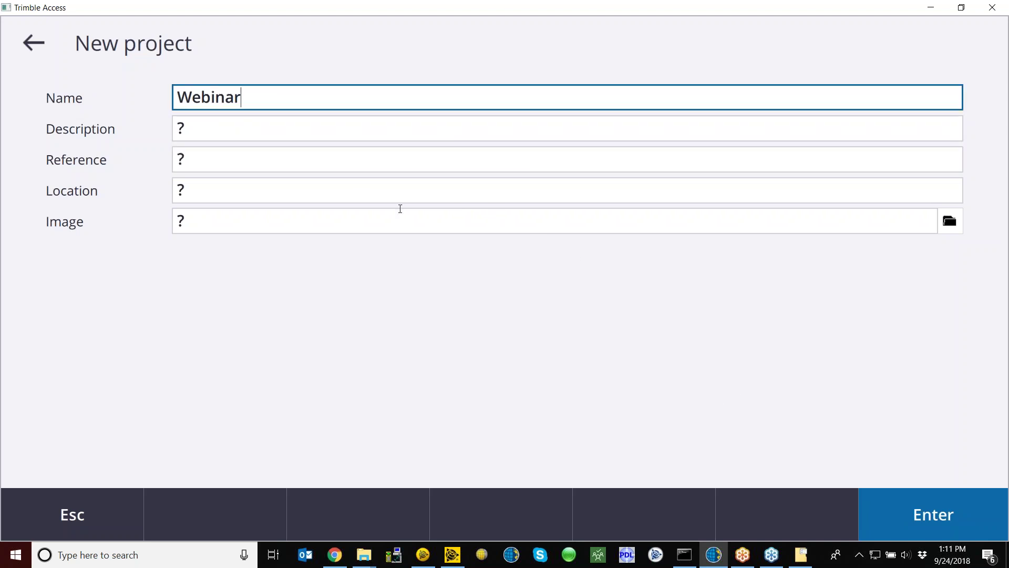
{"action": "left_click", "coordinate": [928, 512]}
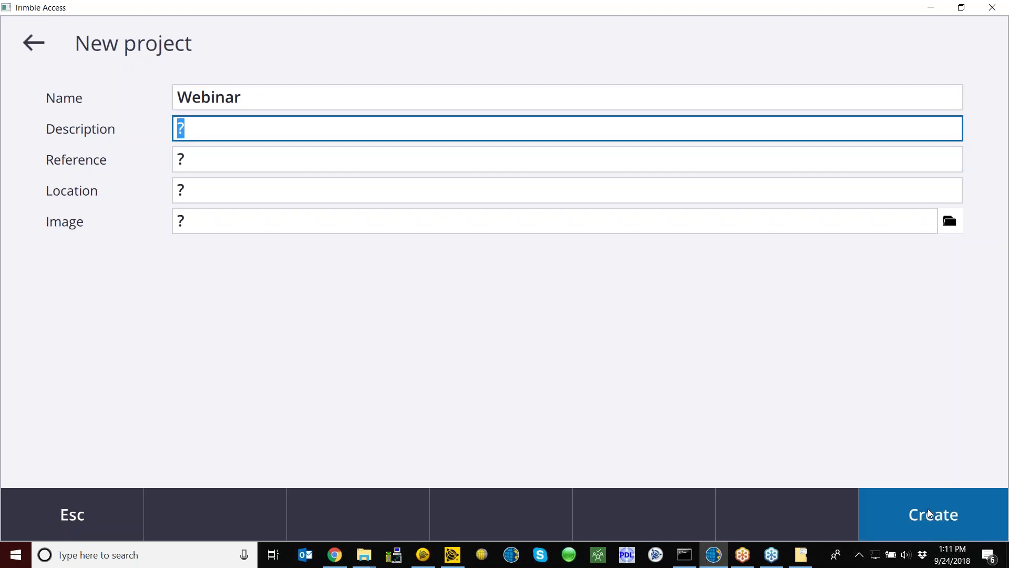
{"action": "left_click", "coordinate": [928, 513]}
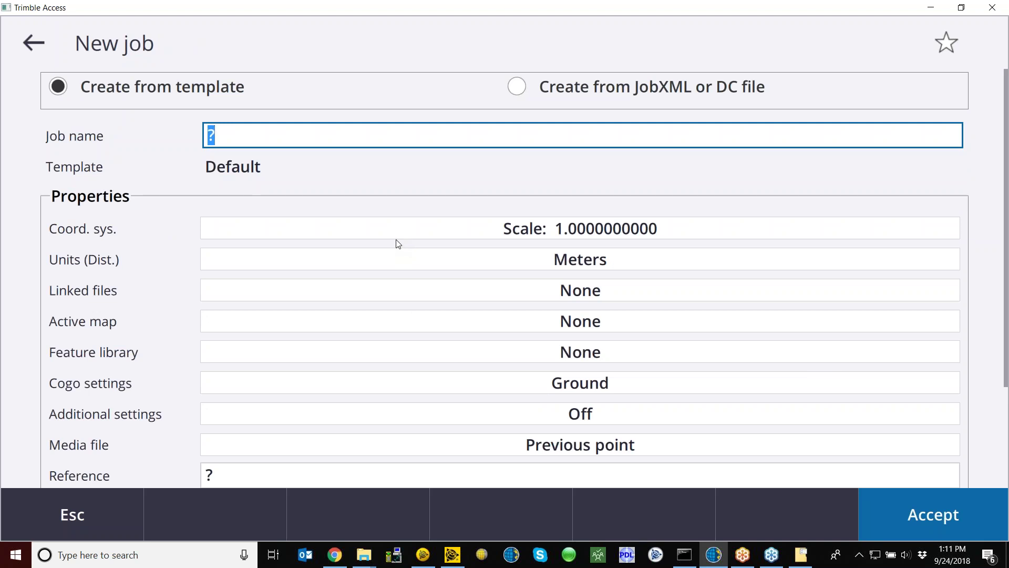
Name the job 'Webinar 2018' and open its coordinate system selection.
{"action": "type", "text": "We"}
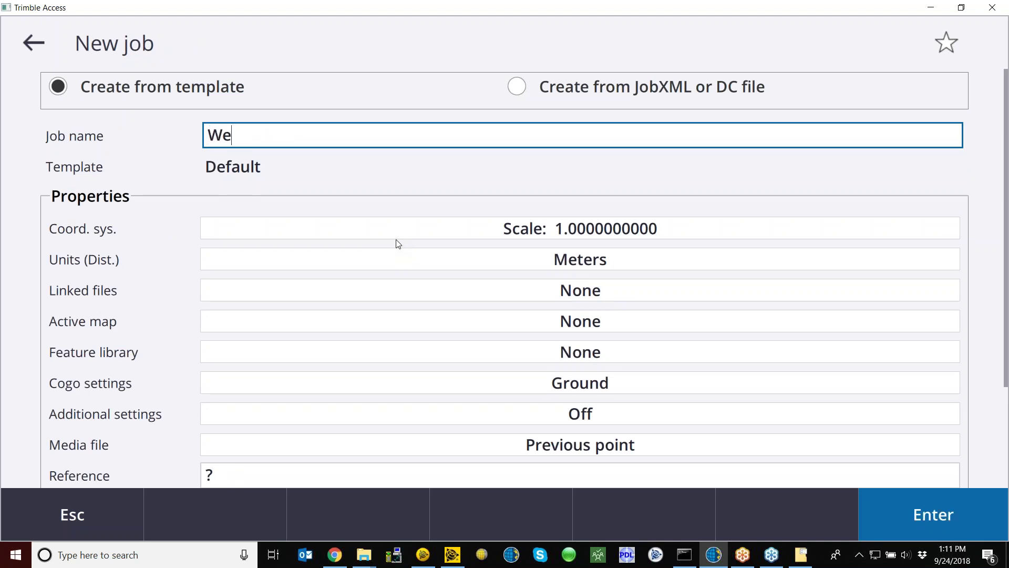
{"action": "type", "text": "binar 2018"}
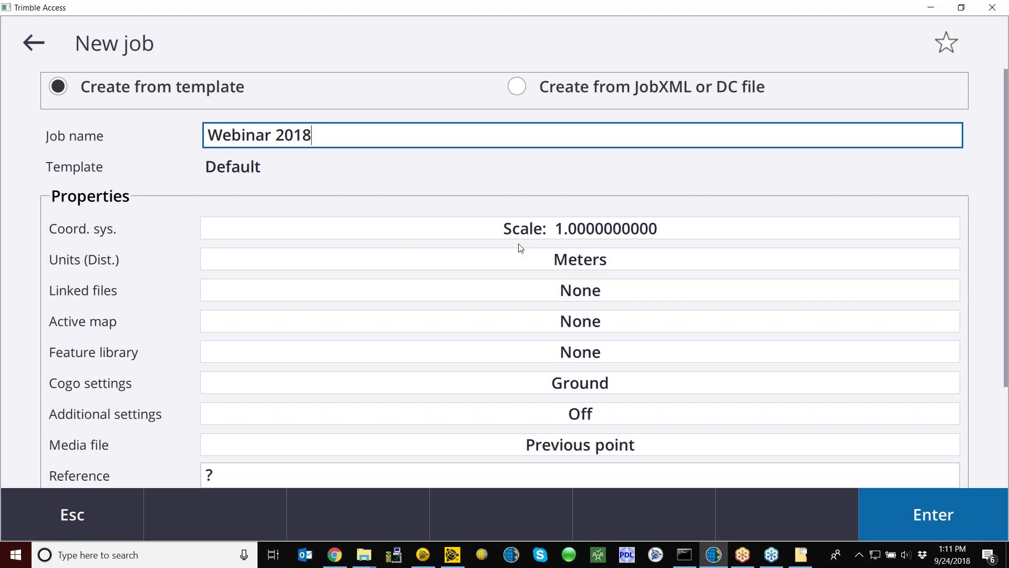
{"action": "scroll", "coordinate": [707, 243], "scroll_direction": "down", "scroll_amount": 3}
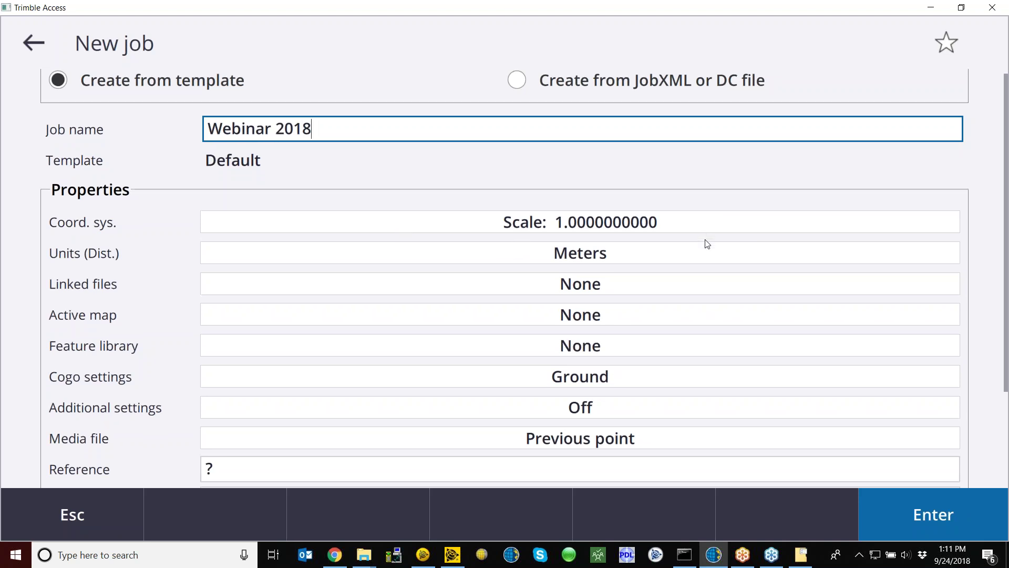
{"action": "scroll", "coordinate": [707, 243], "scroll_direction": "up", "scroll_amount": 3}
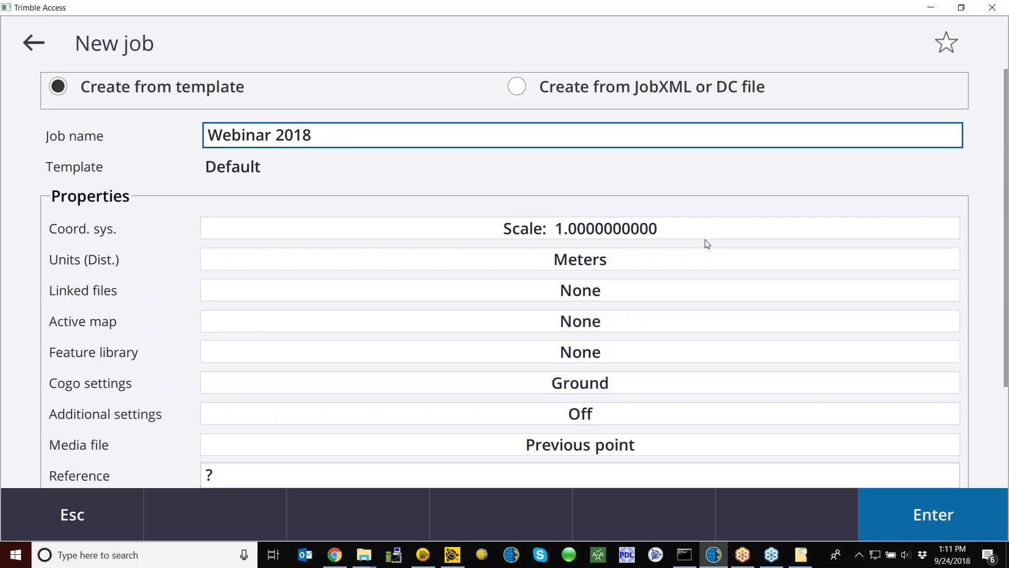
{"action": "scroll", "coordinate": [707, 243], "scroll_direction": "down", "scroll_amount": 2}
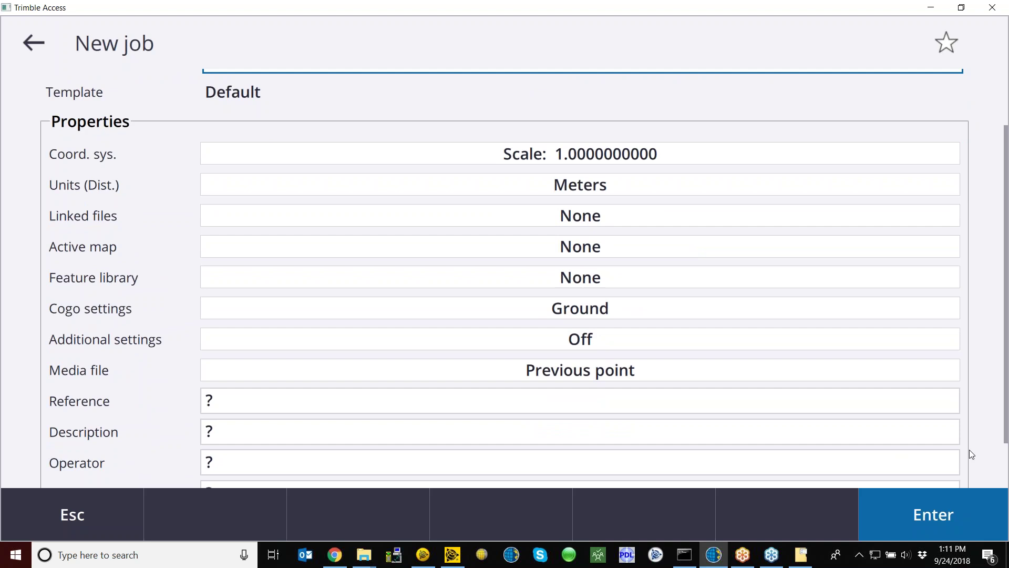
{"action": "scroll", "coordinate": [790, 319], "scroll_direction": "up", "scroll_amount": 2}
{"action": "scroll", "coordinate": [783, 313], "scroll_direction": "down", "scroll_amount": 2}
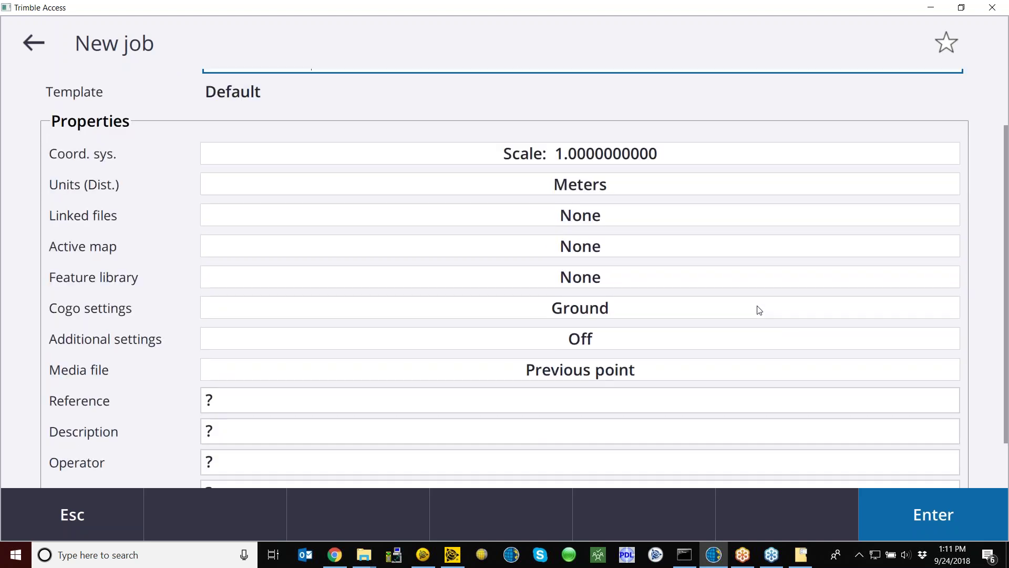
{"action": "scroll", "coordinate": [754, 311], "scroll_direction": "down", "scroll_amount": 2}
{"action": "scroll", "coordinate": [747, 309], "scroll_direction": "up", "scroll_amount": 2}
{"action": "left_click", "coordinate": [368, 155]}
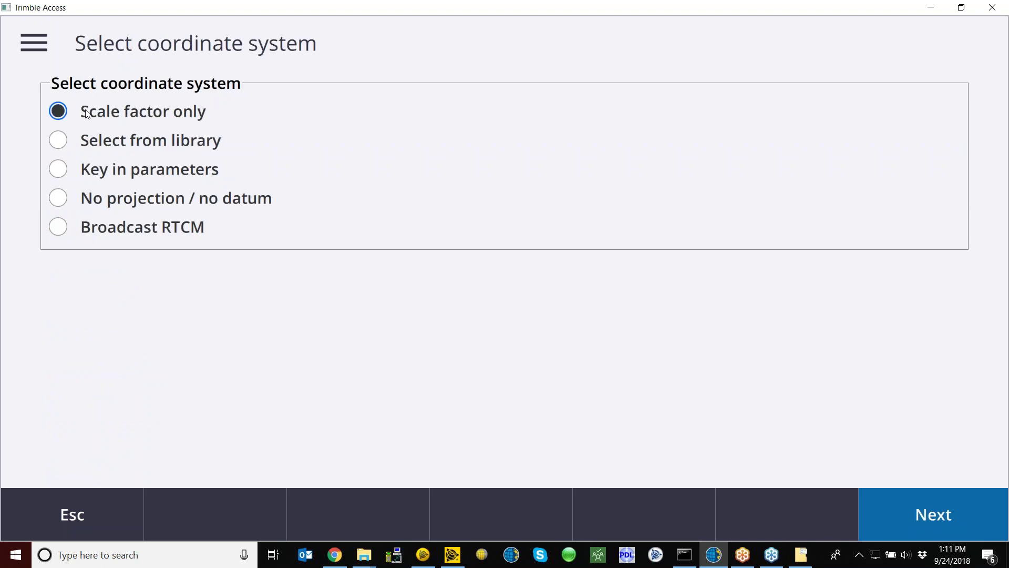
Select the United States/Counties/MN coordinate system with the Stearns zone from the library.
{"action": "double_click", "coordinate": [68, 138]}
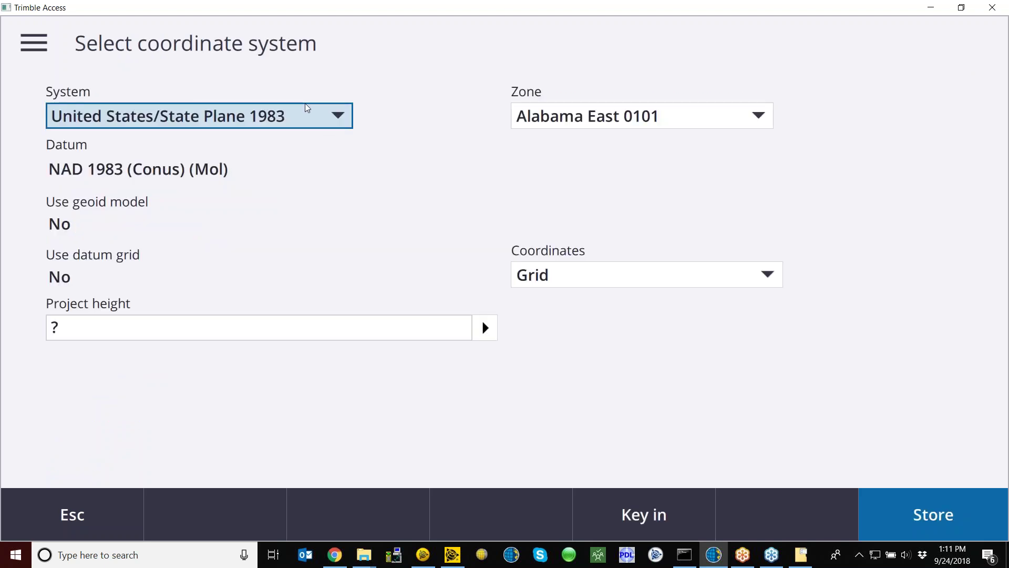
{"action": "left_click", "coordinate": [309, 116]}
{"action": "left_click", "coordinate": [248, 285]}
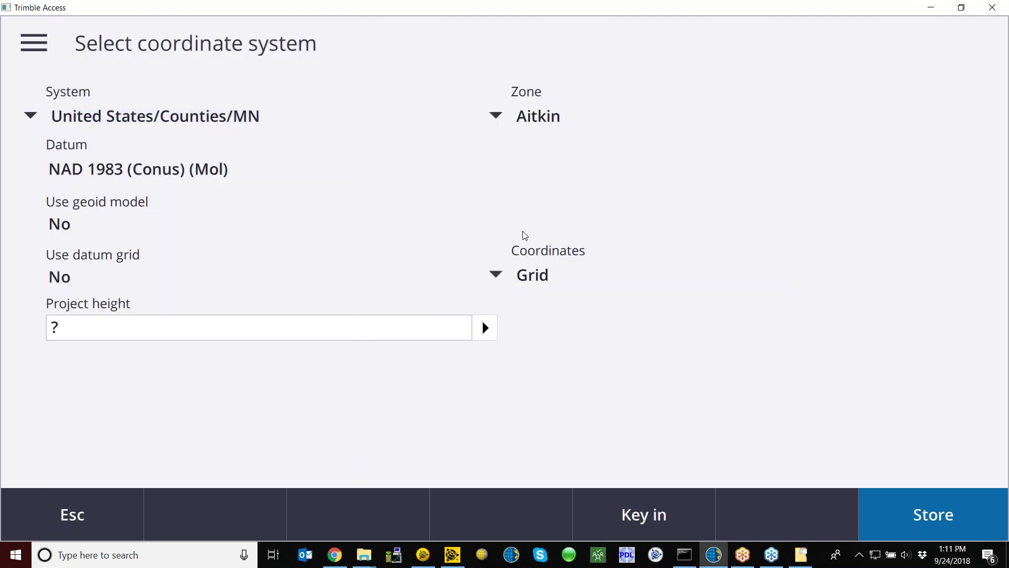
{"action": "left_click", "coordinate": [685, 127]}
{"action": "scroll", "coordinate": [665, 351], "scroll_direction": "down", "scroll_amount": 11}
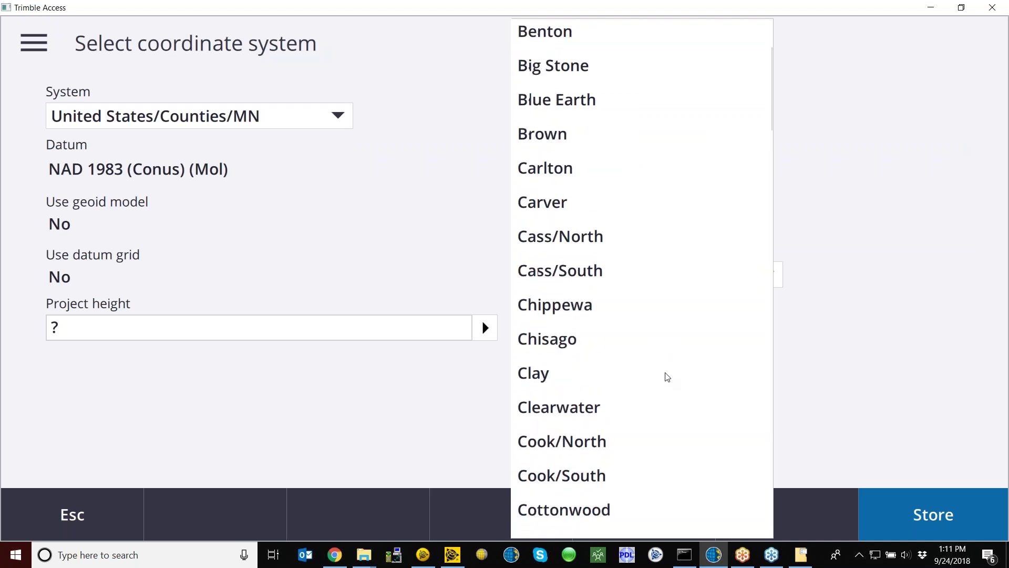
{"action": "scroll", "coordinate": [664, 354], "scroll_direction": "down", "scroll_amount": 8}
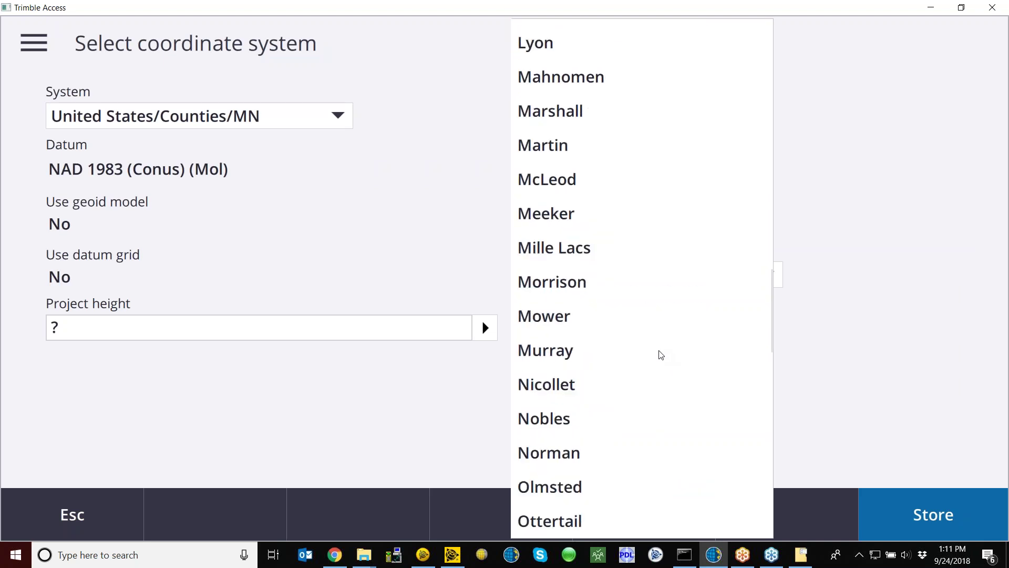
{"action": "scroll", "coordinate": [626, 452], "scroll_direction": "down", "scroll_amount": 9}
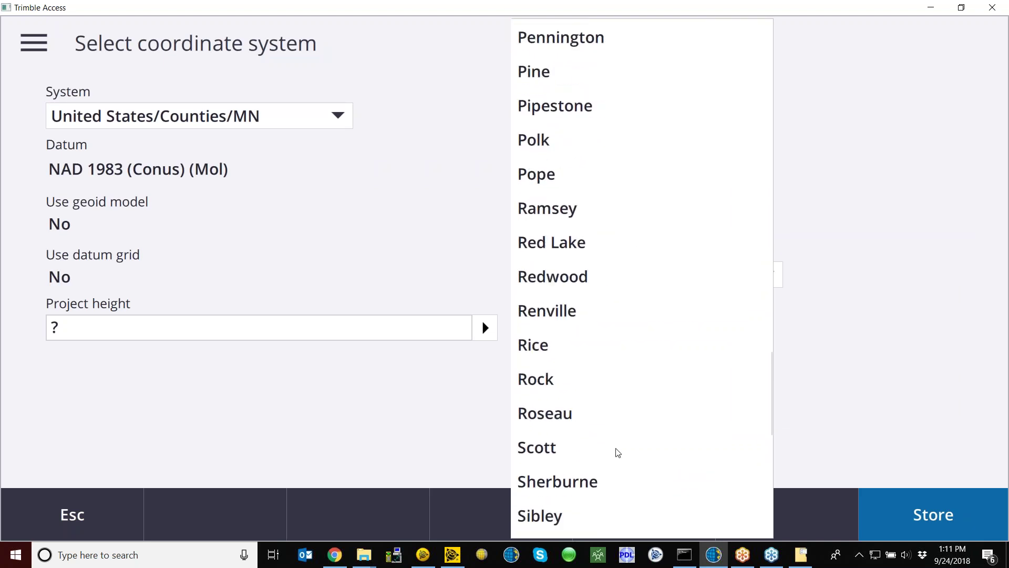
{"action": "scroll", "coordinate": [617, 449], "scroll_direction": "down", "scroll_amount": 3}
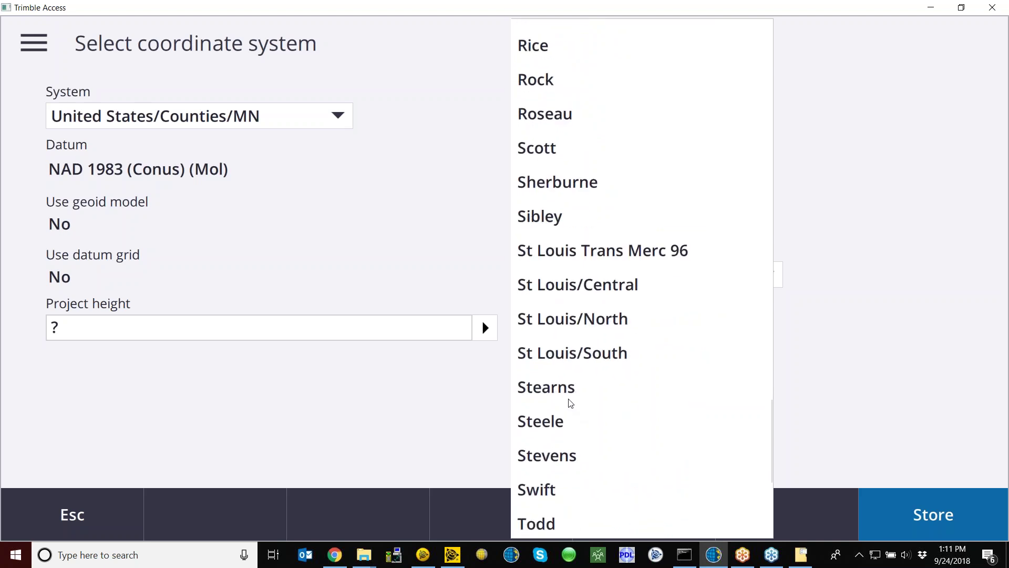
{"action": "left_click", "coordinate": [569, 392]}
Enter a project height of 950sft (289.561 m) and store the coordinate system.
{"action": "left_click", "coordinate": [379, 334]}
{"action": "type", "text": "950"}
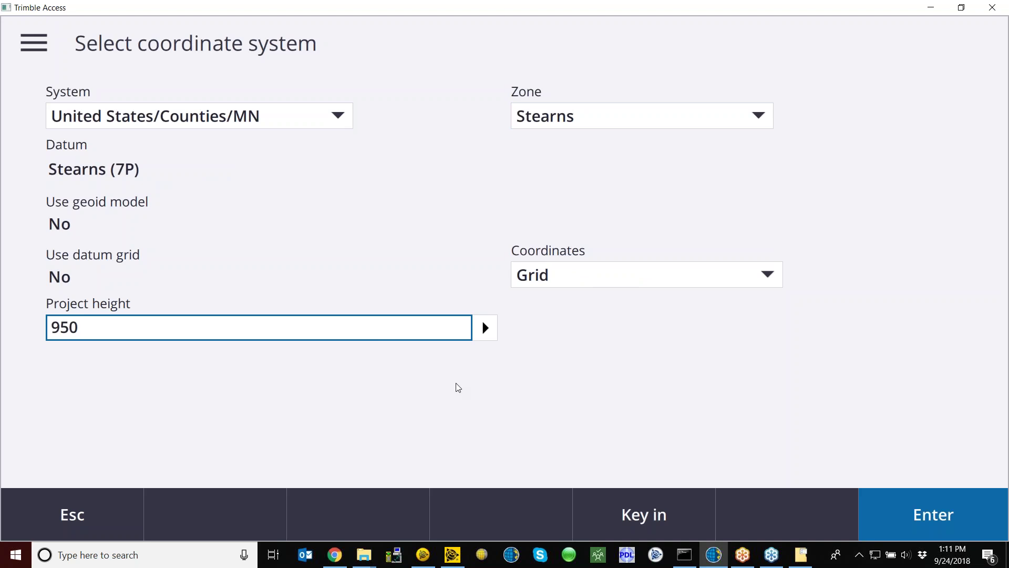
{"action": "type", "text": "sft"}
{"action": "left_click", "coordinate": [899, 514]}
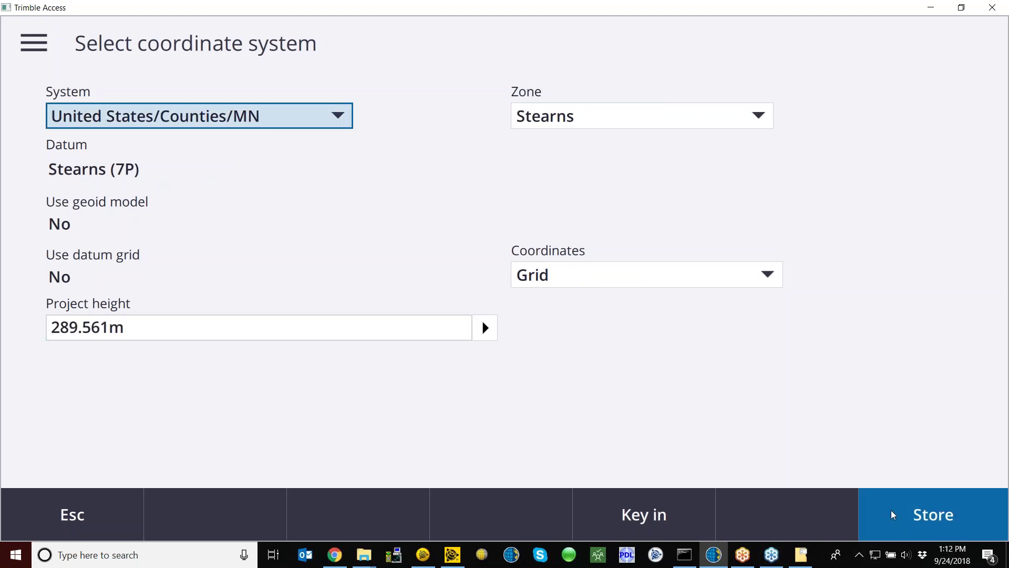
{"action": "left_click", "coordinate": [878, 503]}
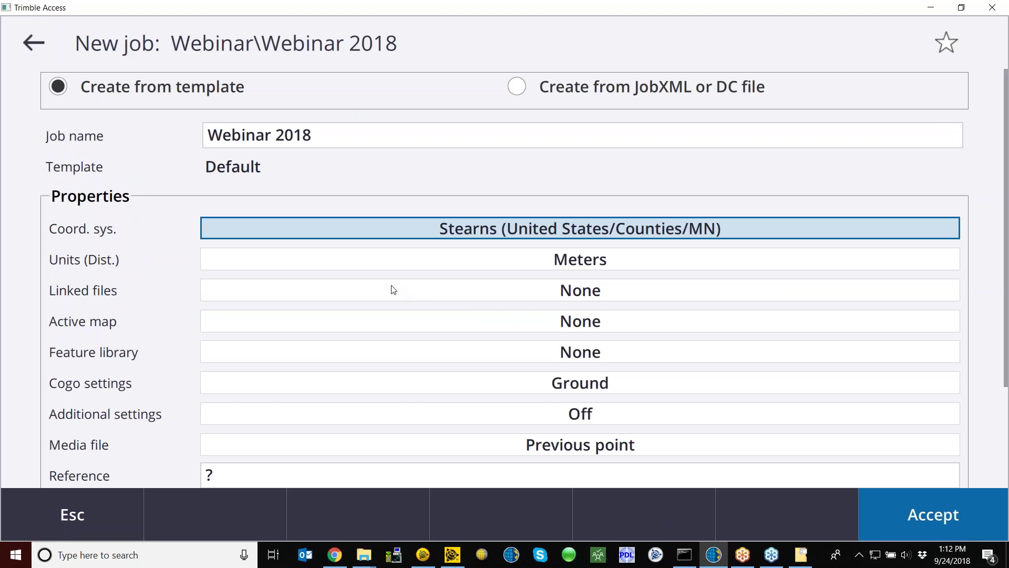
Set distance and height units to US survey feet and area to square US survey feet.
{"action": "left_click", "coordinate": [395, 261]}
{"action": "left_click", "coordinate": [266, 125]}
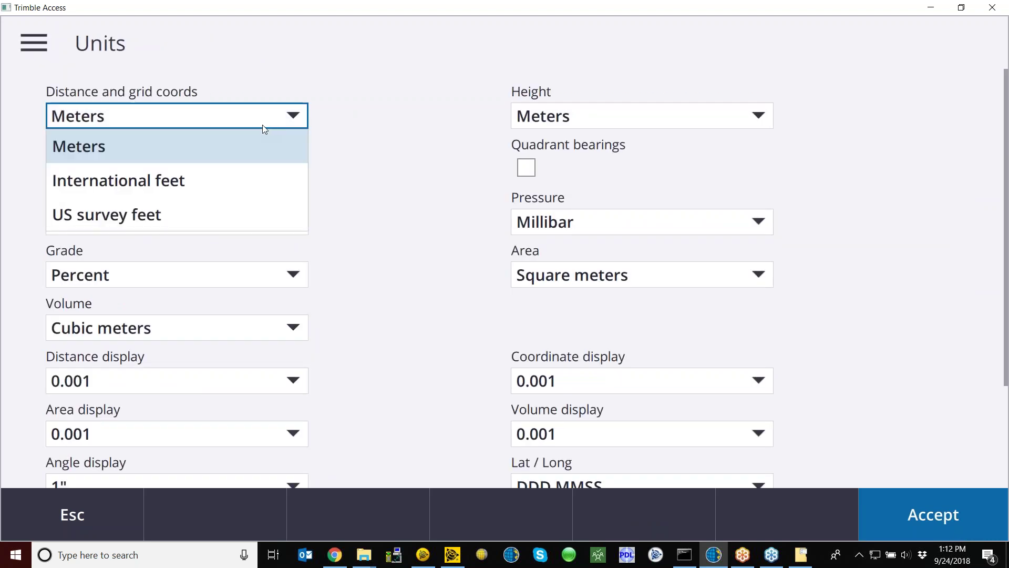
{"action": "left_click", "coordinate": [180, 215]}
{"action": "left_click", "coordinate": [599, 120]}
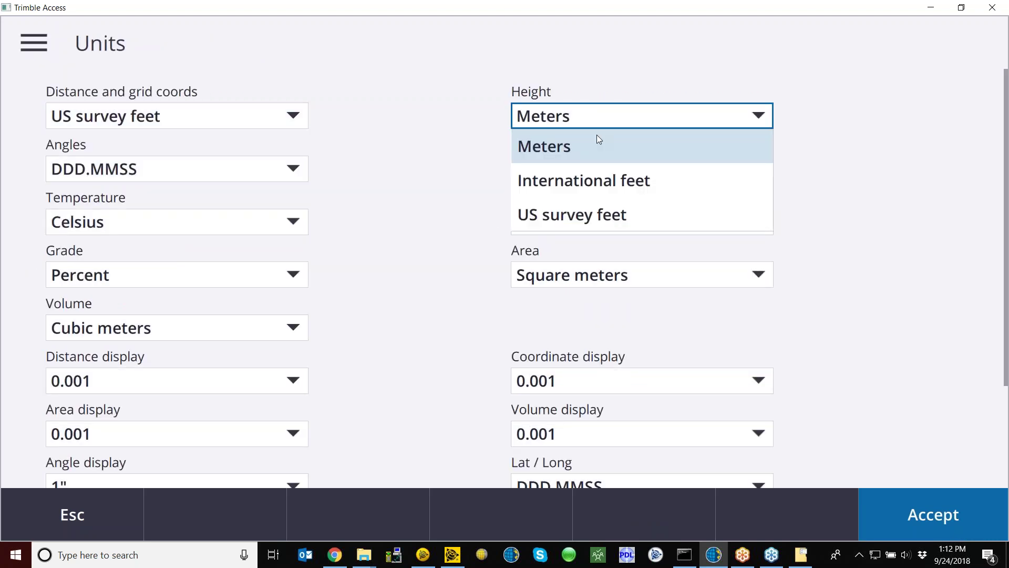
{"action": "left_click", "coordinate": [610, 217]}
{"action": "left_click", "coordinate": [697, 271]}
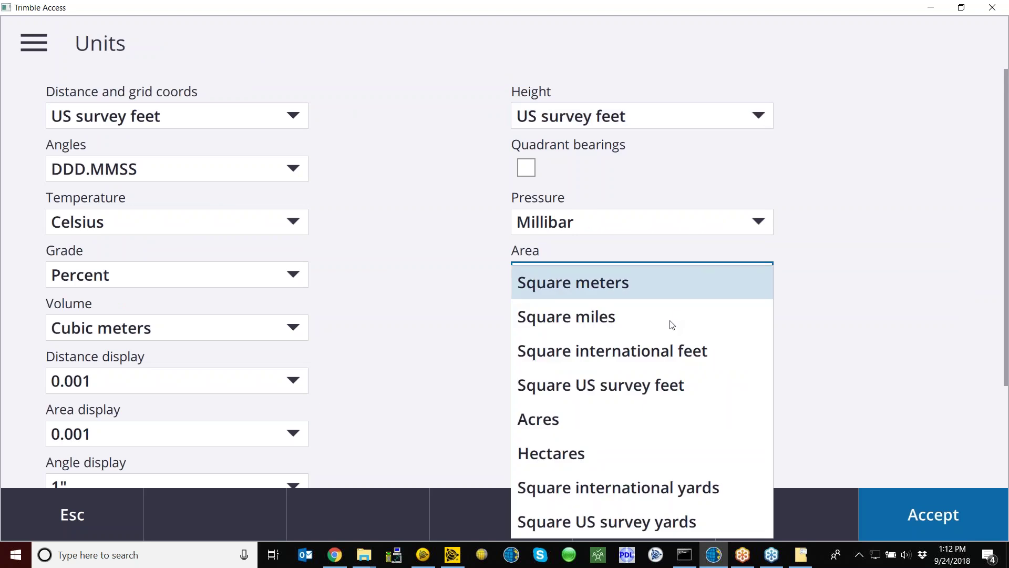
{"action": "left_click", "coordinate": [643, 387]}
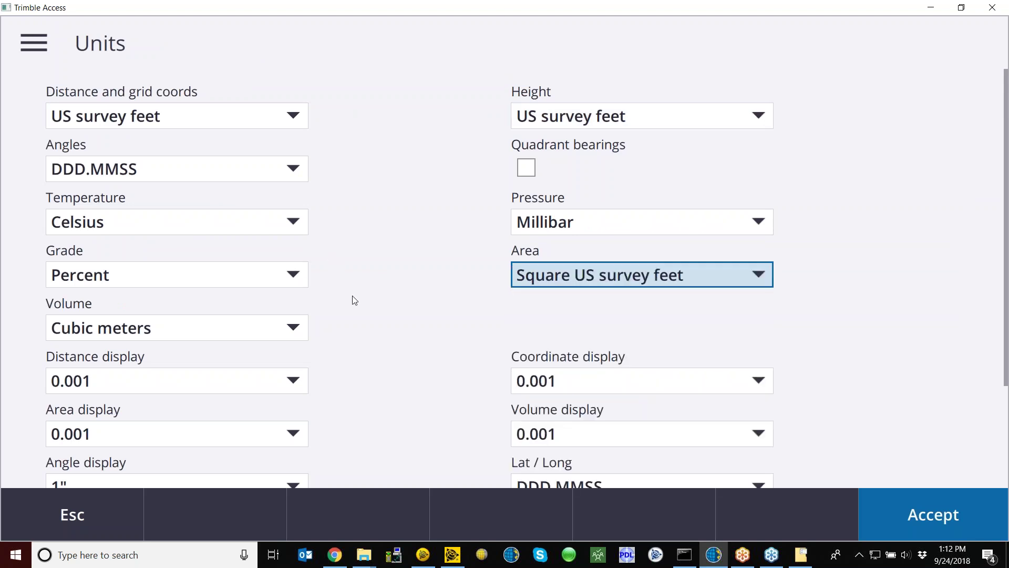
Set temperature to Fahrenheit and volume to cubic US survey yards.
{"action": "left_click", "coordinate": [258, 230]}
{"action": "left_click", "coordinate": [221, 288]}
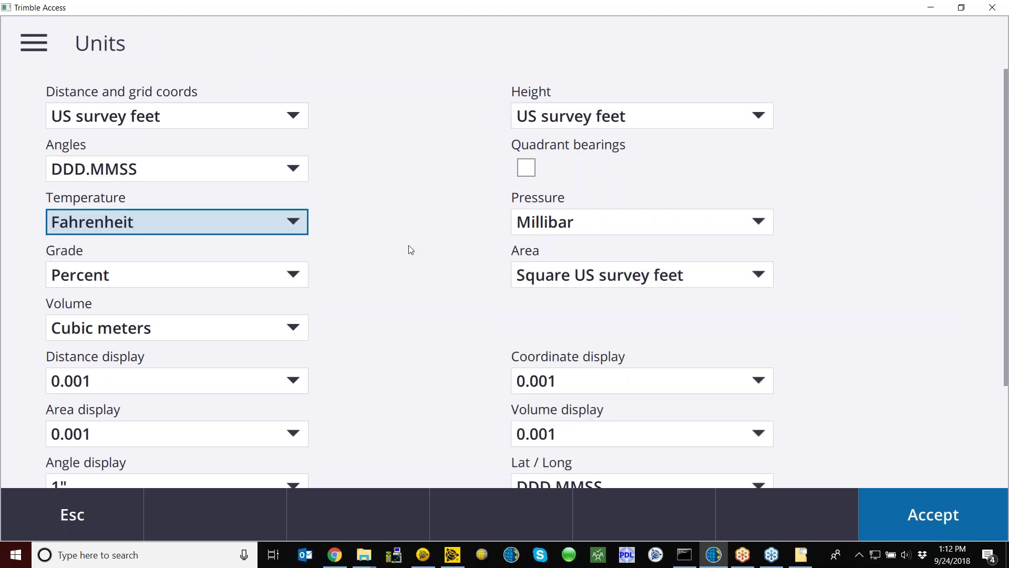
{"action": "scroll", "coordinate": [410, 249], "scroll_direction": "down", "scroll_amount": 3}
{"action": "left_click", "coordinate": [273, 204]}
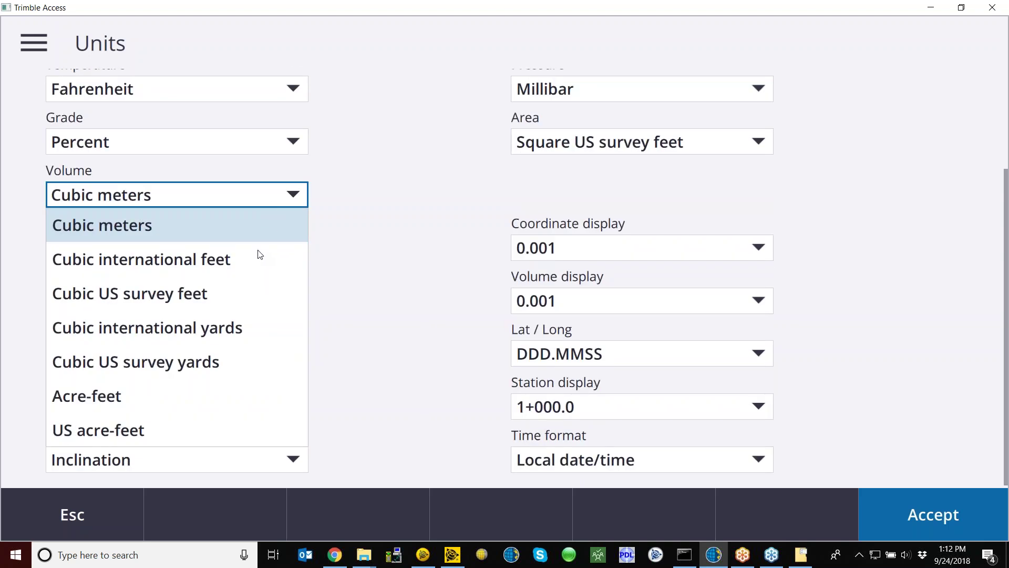
{"action": "left_click", "coordinate": [205, 300]}
{"action": "left_click", "coordinate": [203, 211]}
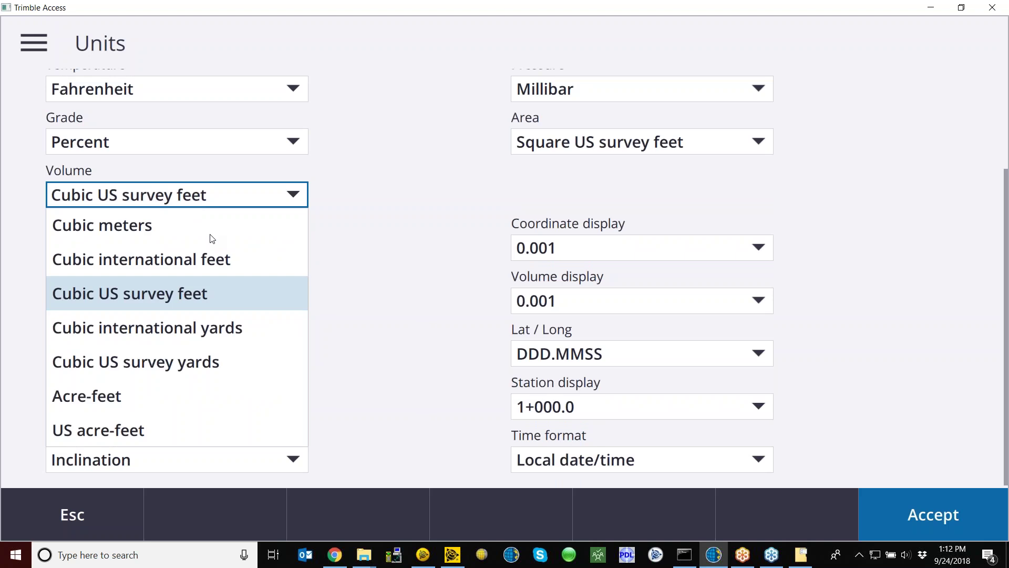
{"action": "left_click", "coordinate": [207, 368]}
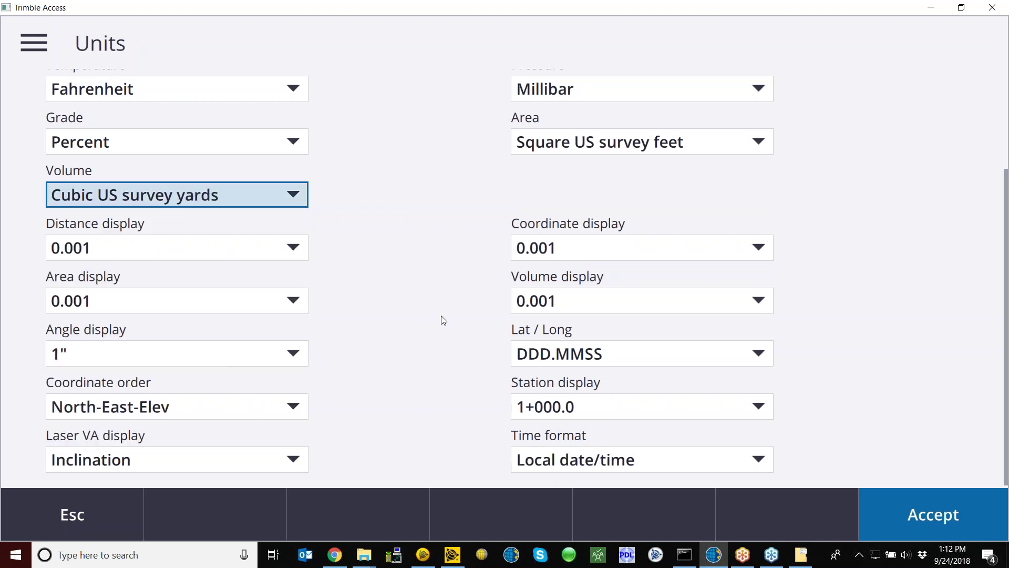
Set the station display format to 10+00.0 and accept the unit settings.
{"action": "scroll", "coordinate": [424, 384], "scroll_direction": "down", "scroll_amount": 1}
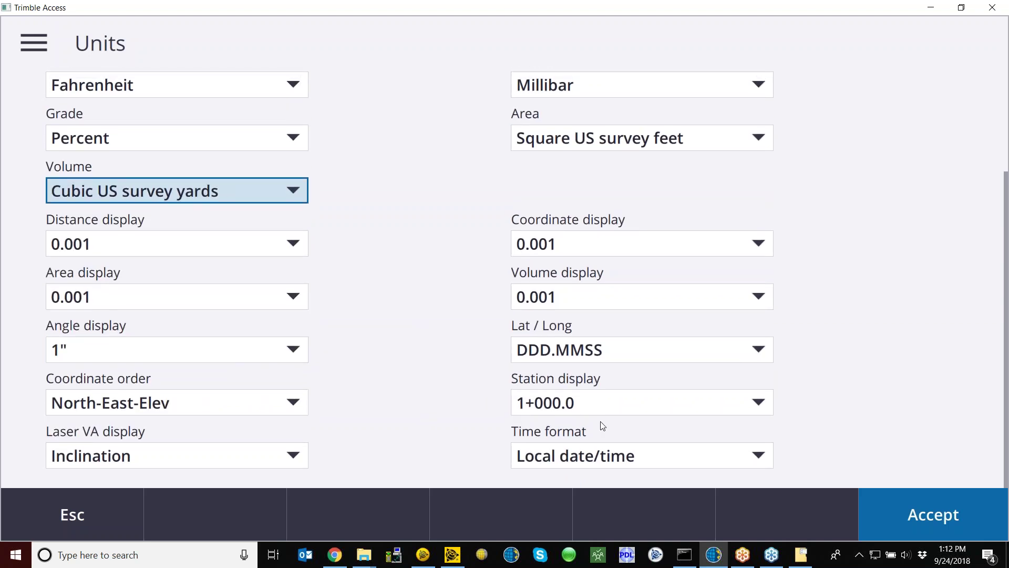
{"action": "left_click", "coordinate": [589, 410]}
{"action": "left_click", "coordinate": [562, 313]}
{"action": "left_click", "coordinate": [932, 509]}
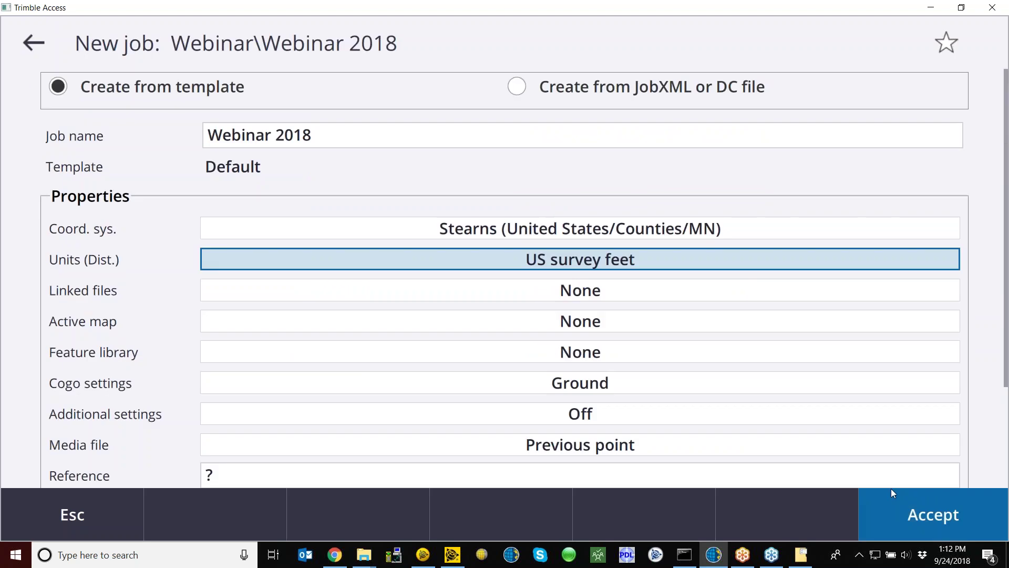
{"action": "left_click", "coordinate": [609, 383]}
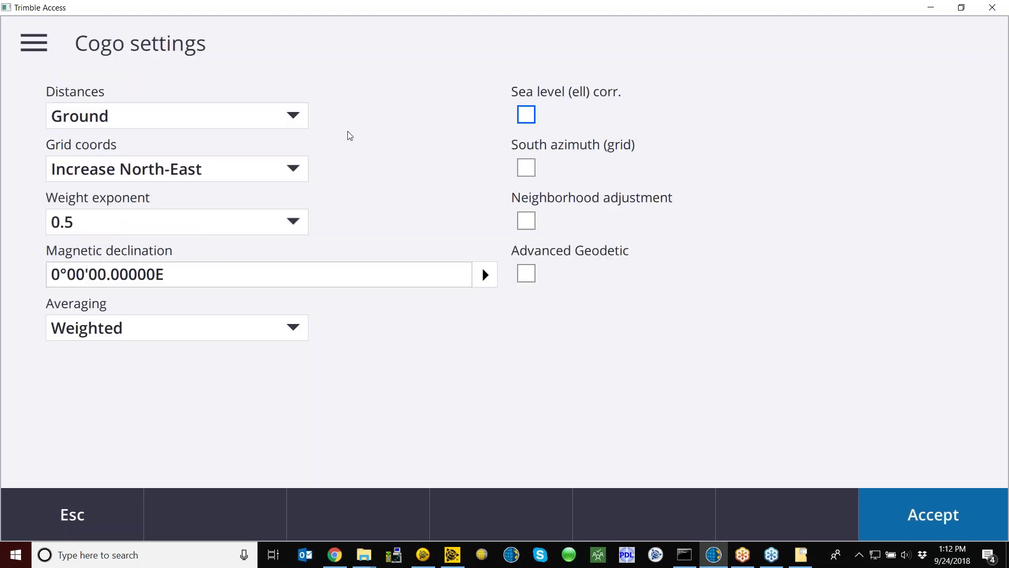
Set Cogo distances to Grid, then accept the New job form to create Webinar 2018.
{"action": "left_click", "coordinate": [300, 120]}
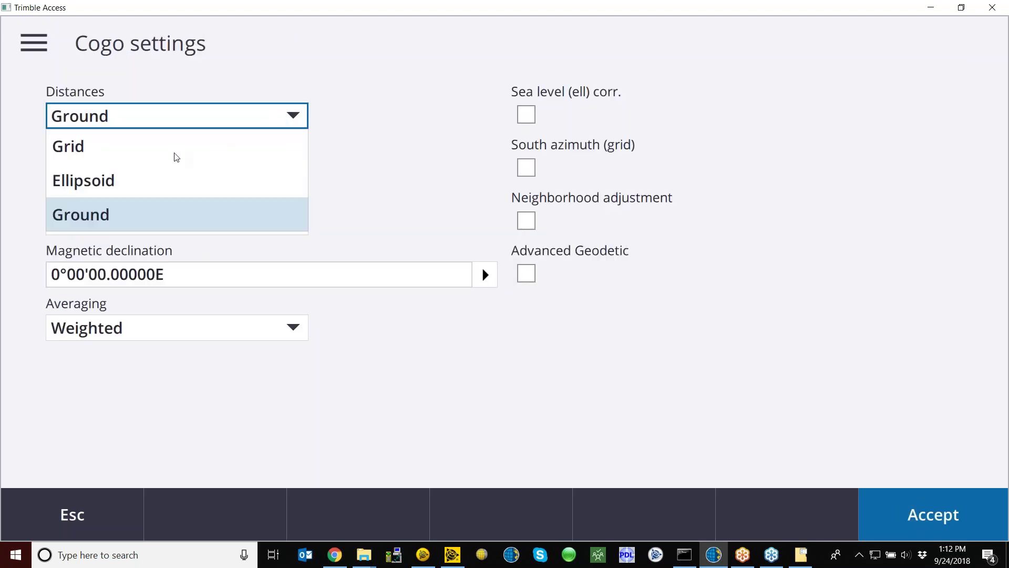
{"action": "left_click", "coordinate": [128, 152]}
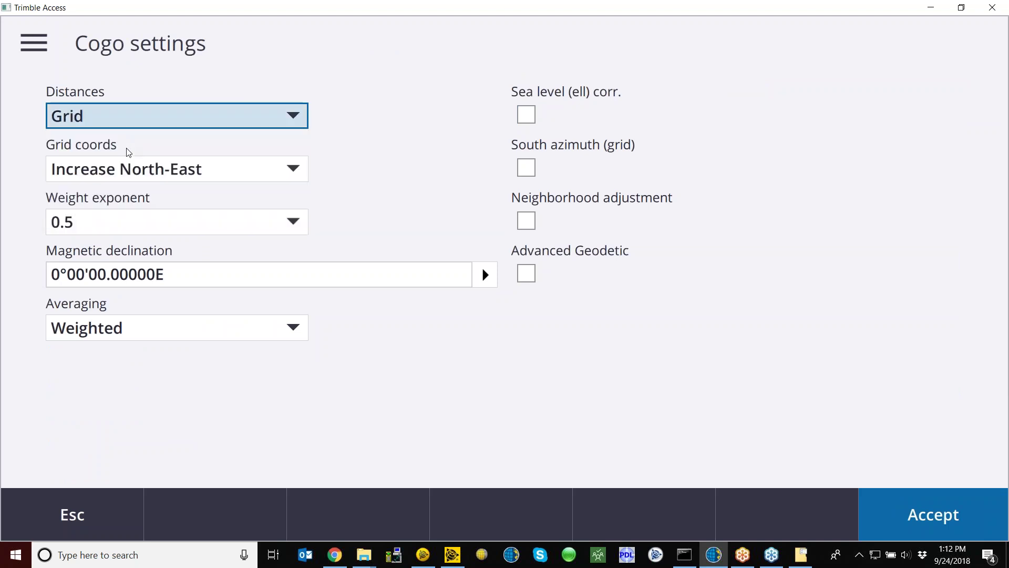
{"action": "left_click", "coordinate": [957, 514]}
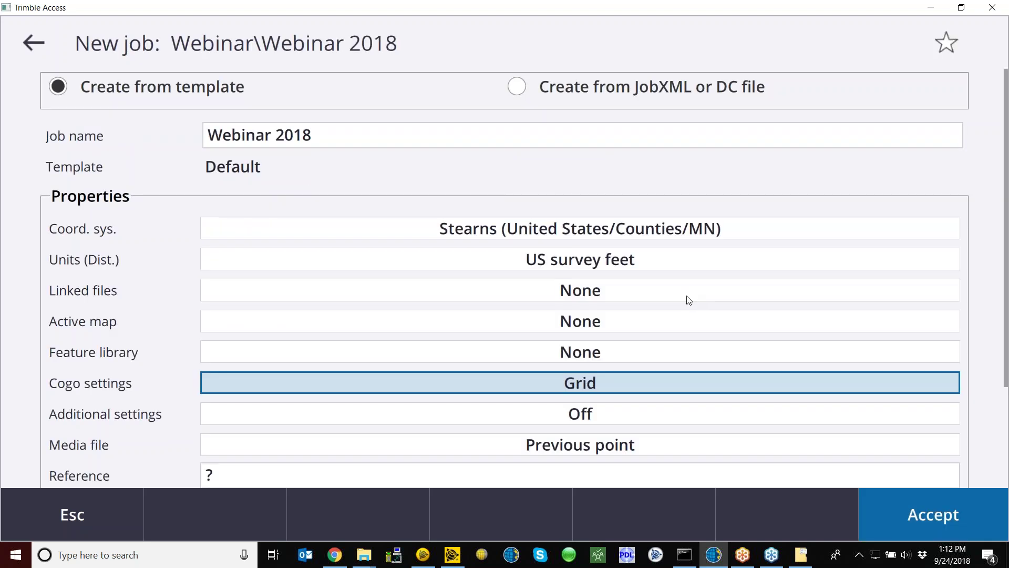
{"action": "scroll", "coordinate": [689, 299], "scroll_direction": "down", "scroll_amount": 3}
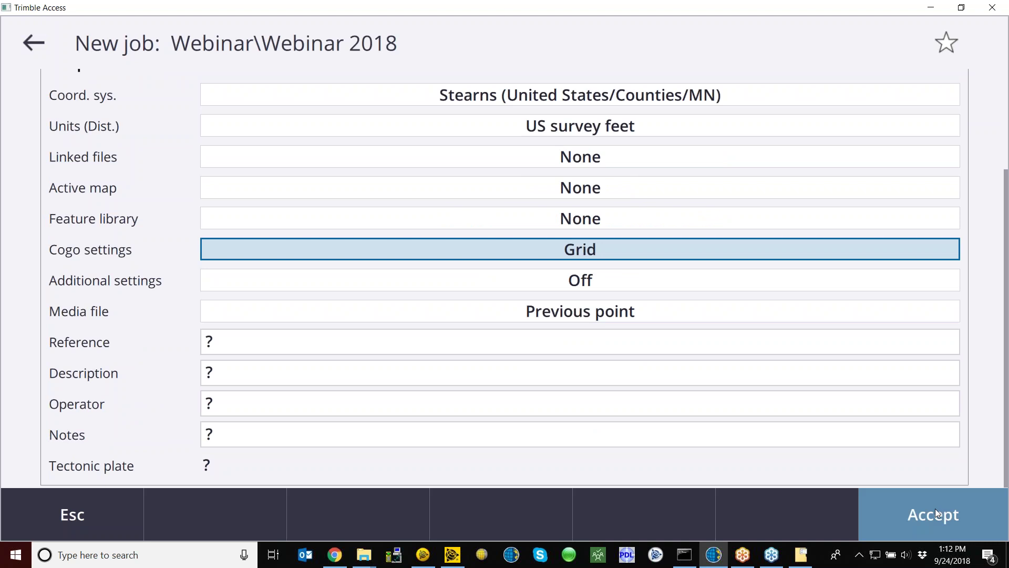
{"action": "left_click", "coordinate": [935, 508]}
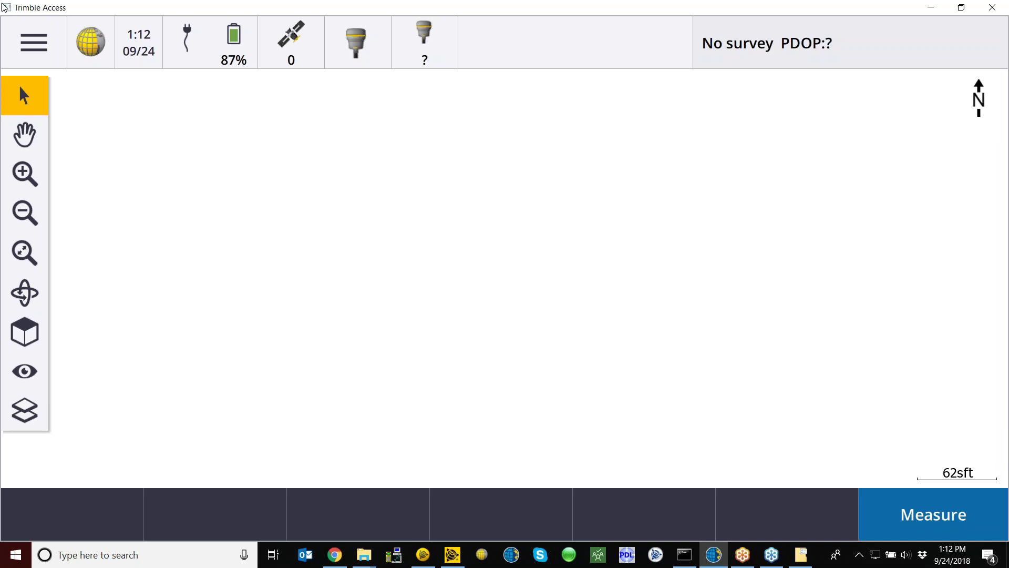
Set the GNSS antenna height to 2m and save it.
{"action": "left_click", "coordinate": [422, 33]}
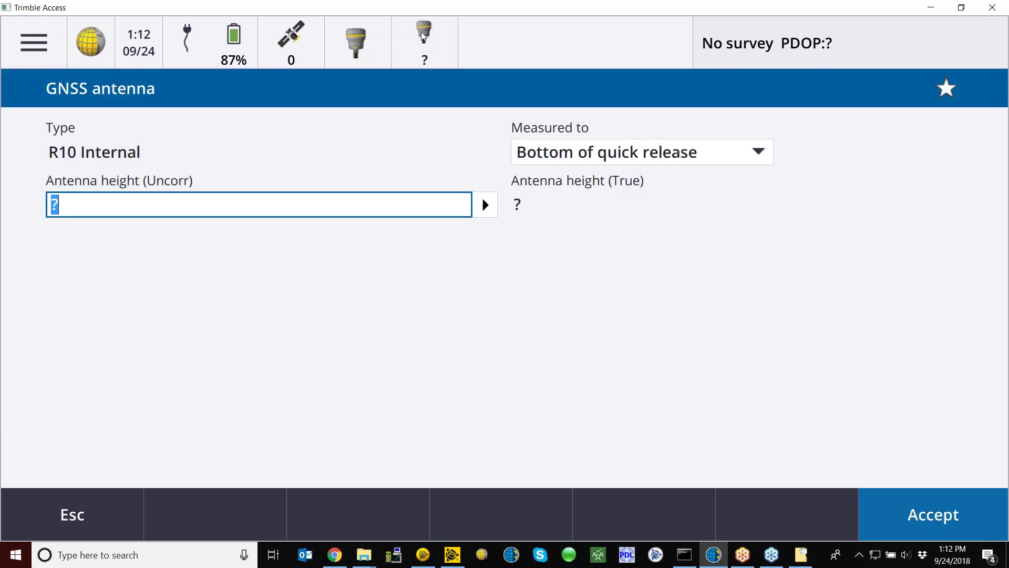
{"action": "type", "text": "2m"}
{"action": "key", "text": "Tab"}
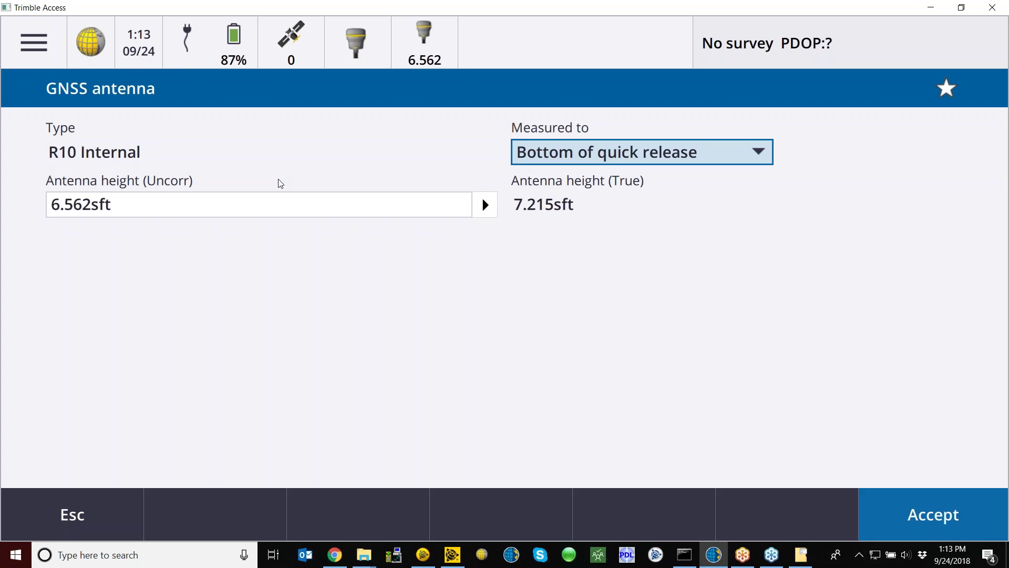
{"action": "left_click", "coordinate": [966, 520]}
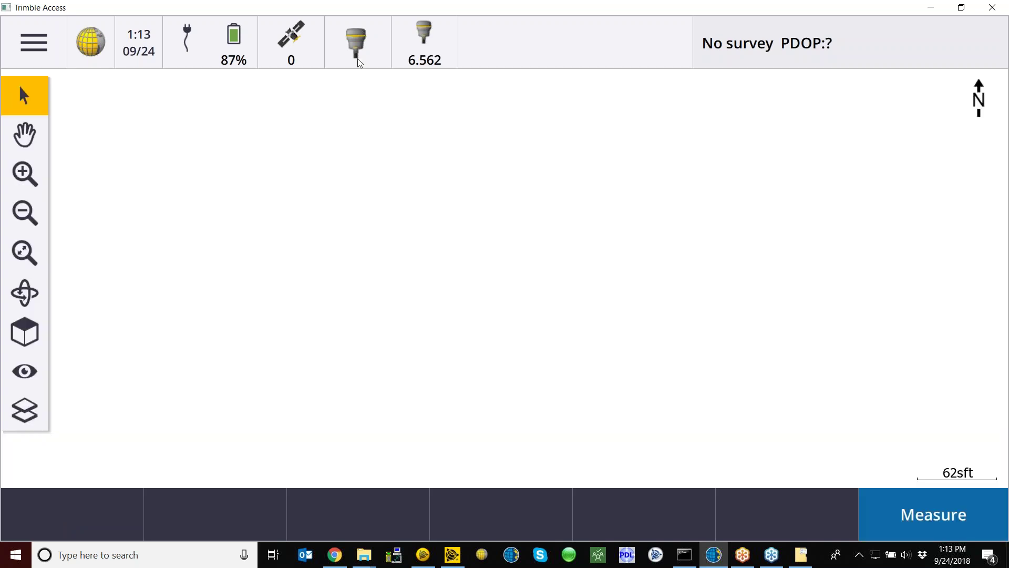
Put the GNSS receiver into Base Mode and accept the auto-connect options unchanged.
{"action": "left_click", "coordinate": [362, 51]}
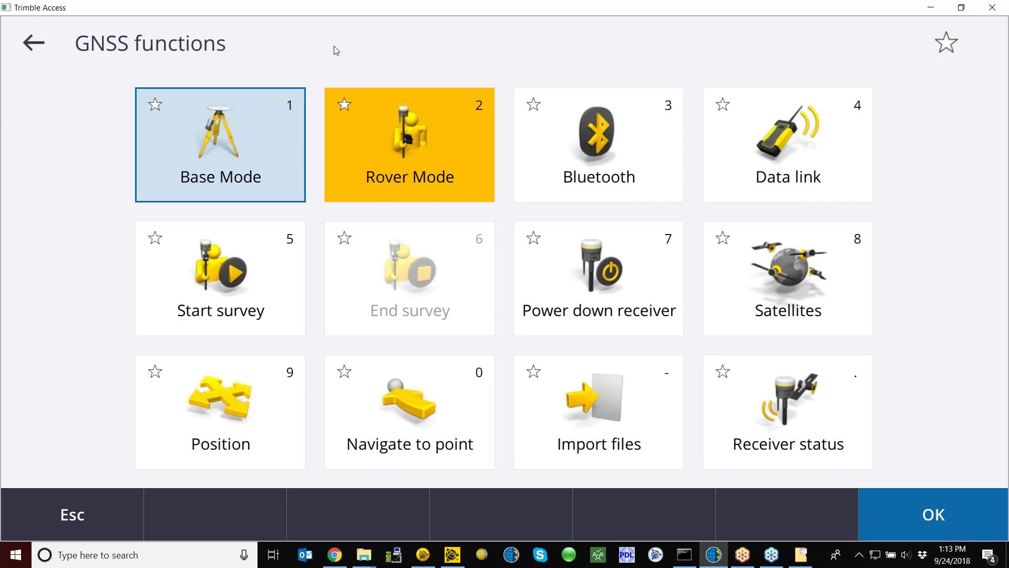
{"action": "left_click", "coordinate": [40, 42]}
{"action": "left_click", "coordinate": [347, 52]}
{"action": "left_click", "coordinate": [937, 517]}
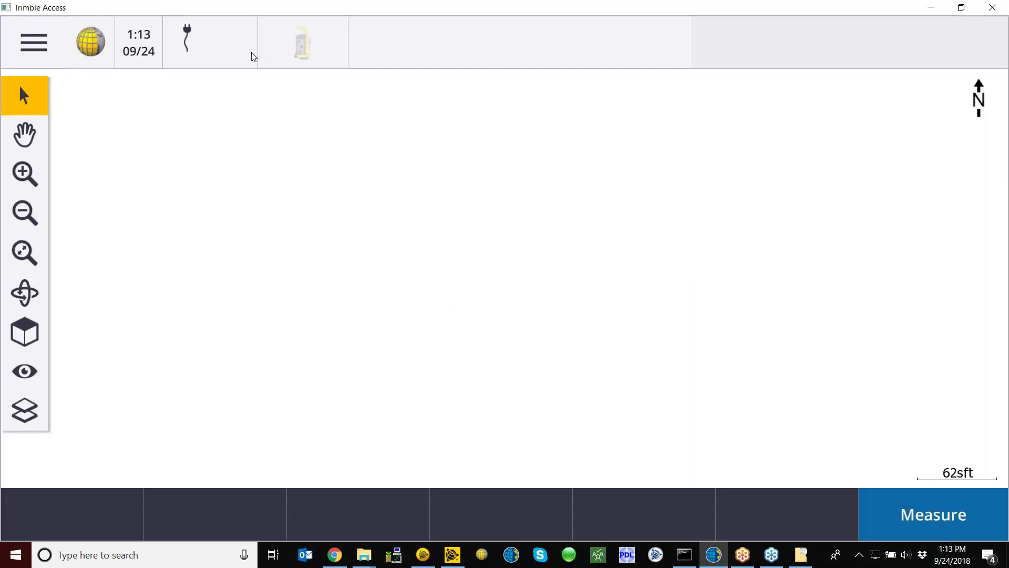
{"action": "left_click", "coordinate": [298, 51]}
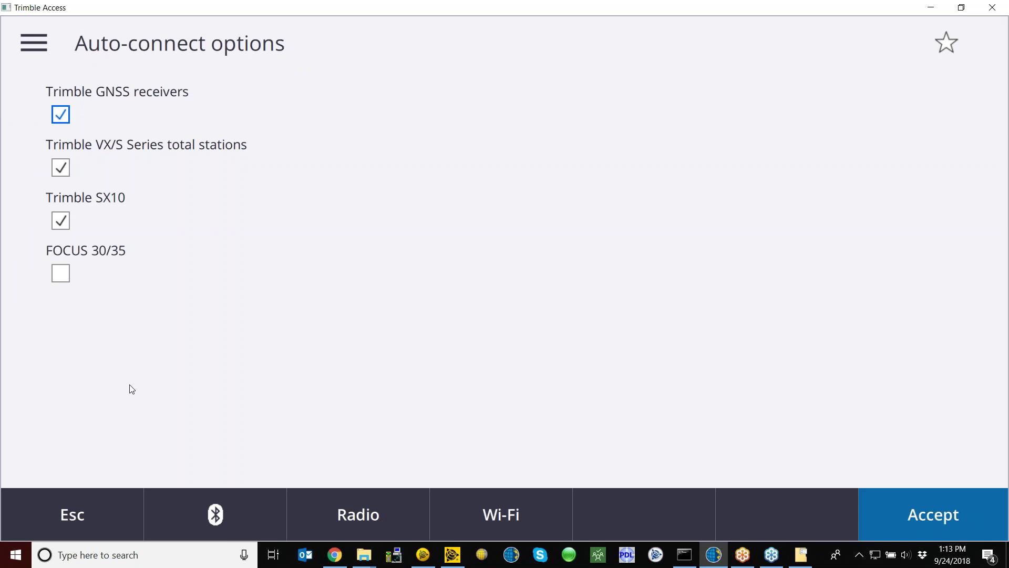
{"action": "left_click", "coordinate": [99, 518]}
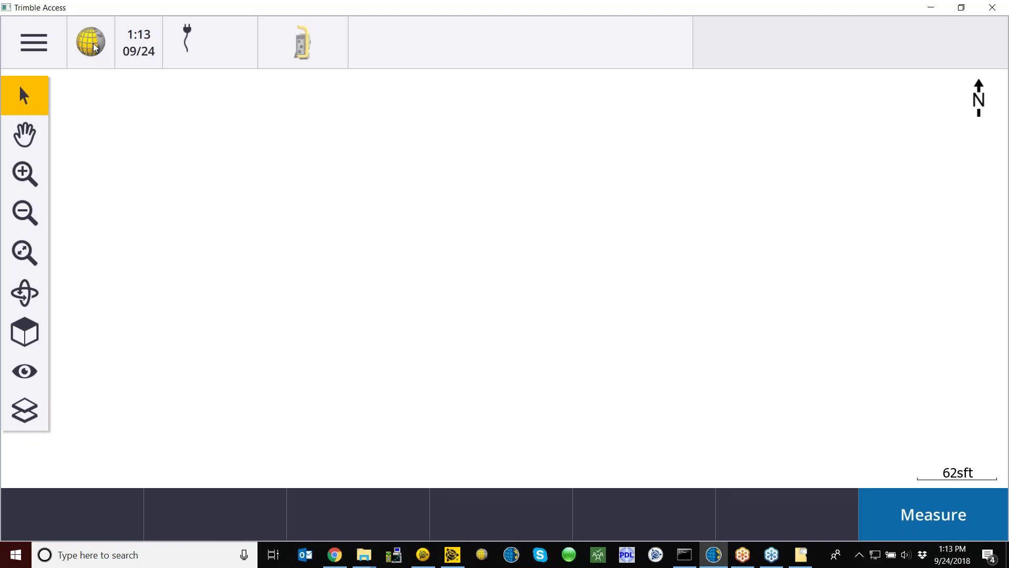
{"action": "left_click", "coordinate": [95, 47]}
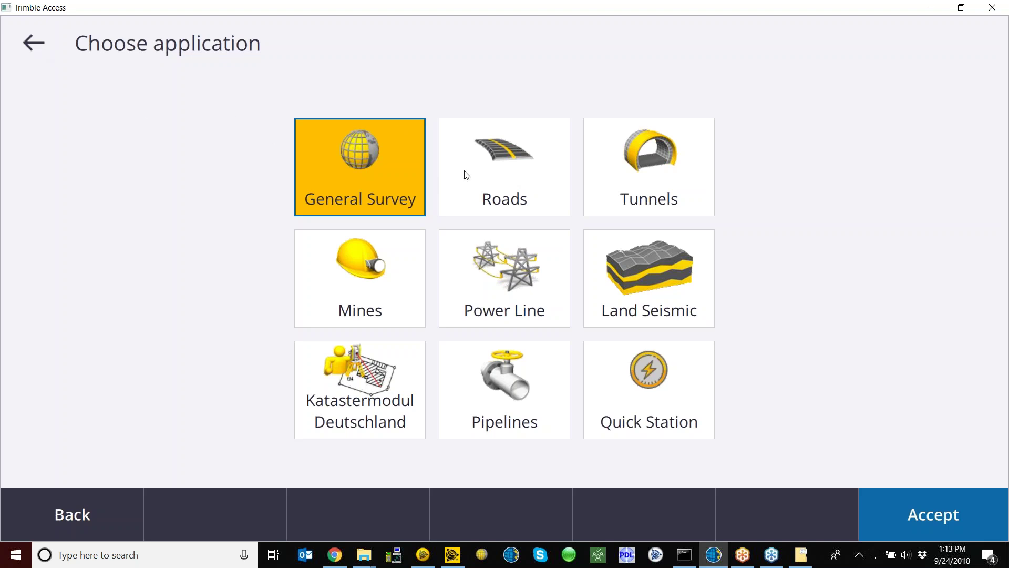
{"action": "left_click", "coordinate": [391, 172]}
{"action": "left_click", "coordinate": [35, 43]}
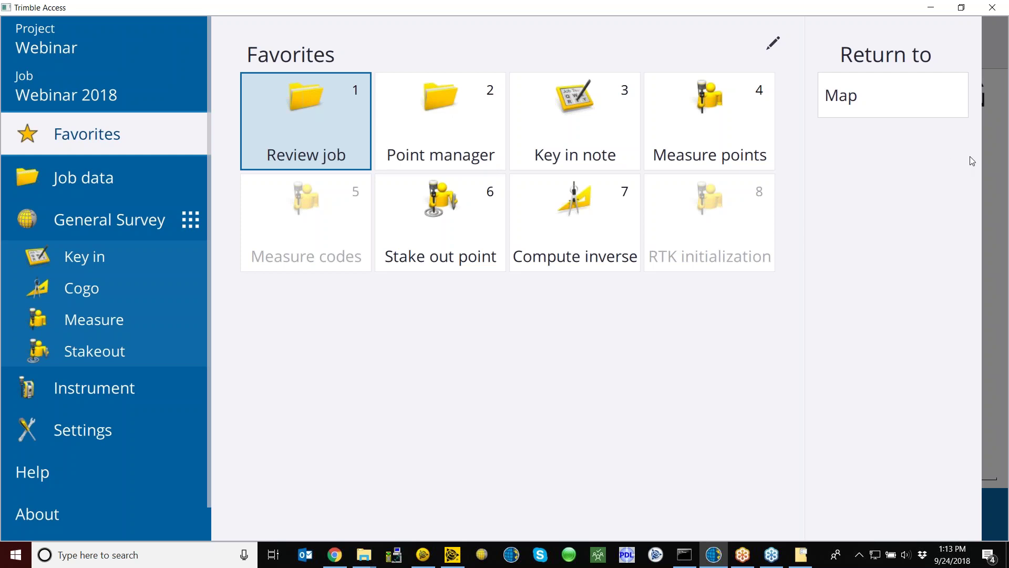
{"action": "left_click", "coordinate": [995, 166]}
{"action": "left_click", "coordinate": [35, 46]}
{"action": "left_click", "coordinate": [994, 177]}
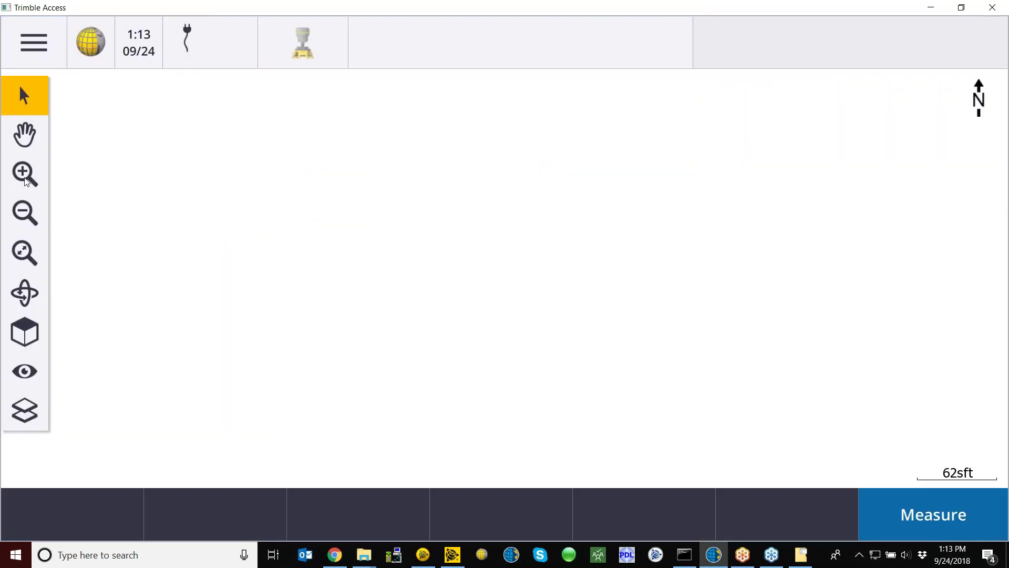
Review the map display settings and the scans list, accepting both unchanged.
{"action": "left_click", "coordinate": [30, 374]}
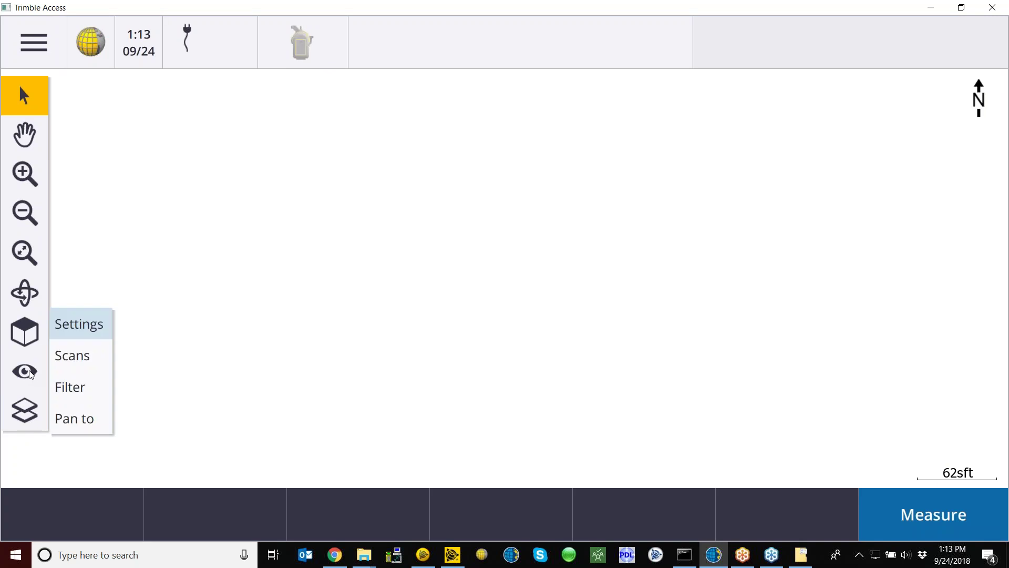
{"action": "left_click", "coordinate": [78, 324]}
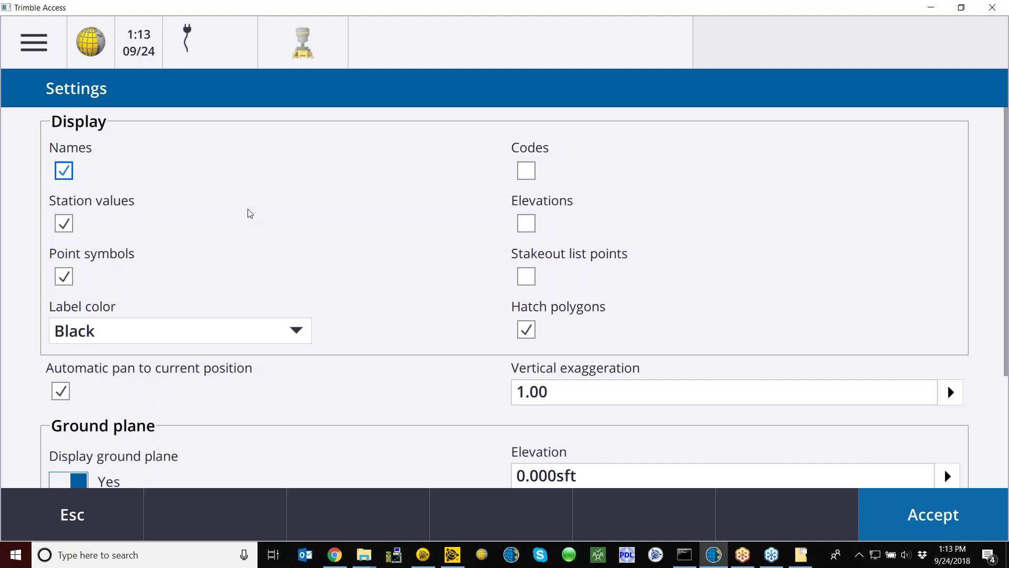
{"action": "scroll", "coordinate": [313, 228], "scroll_direction": "down", "scroll_amount": 1}
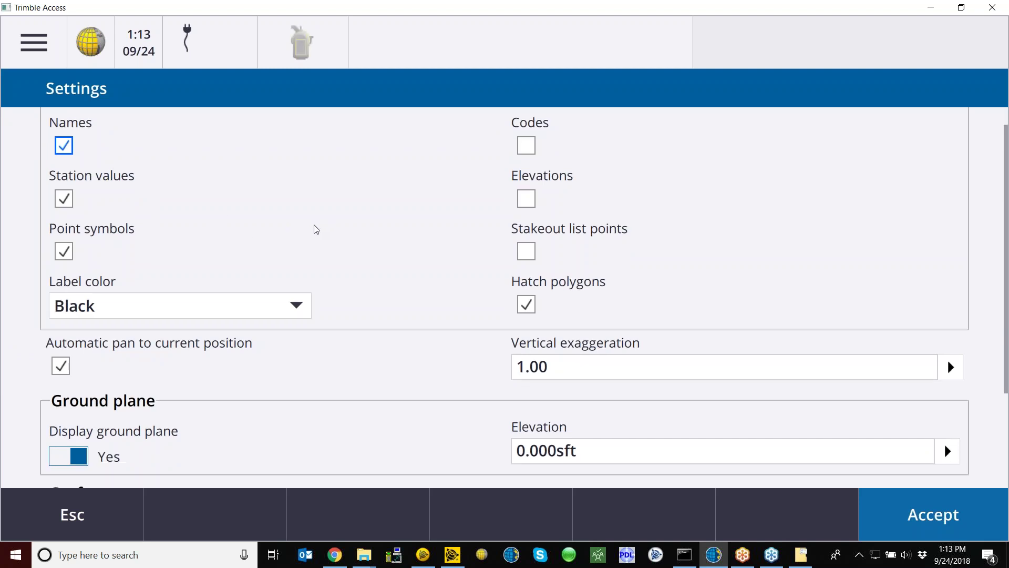
{"action": "scroll", "coordinate": [315, 229], "scroll_direction": "down", "scroll_amount": 2}
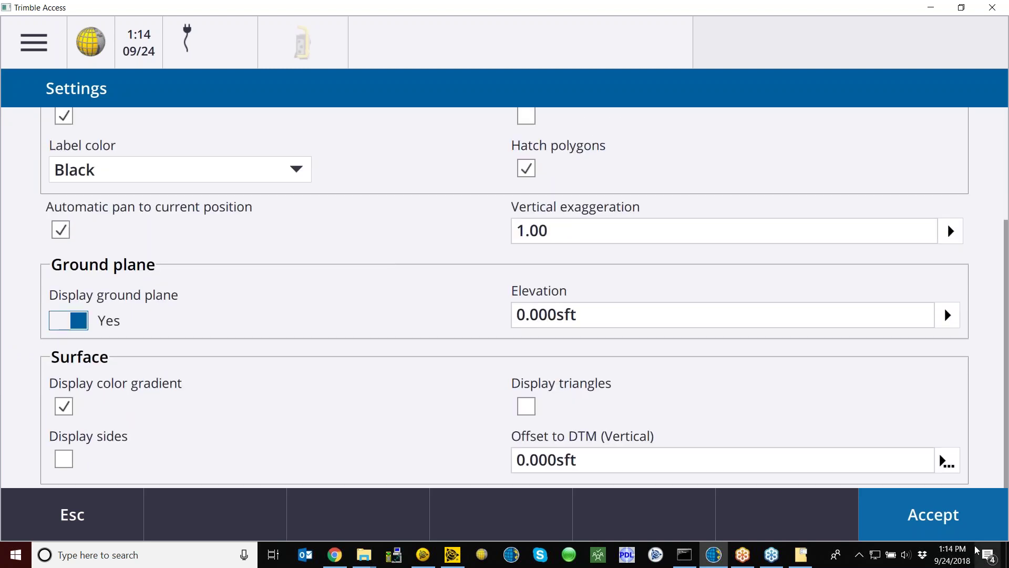
{"action": "left_click", "coordinate": [963, 536]}
{"action": "left_click", "coordinate": [25, 371]}
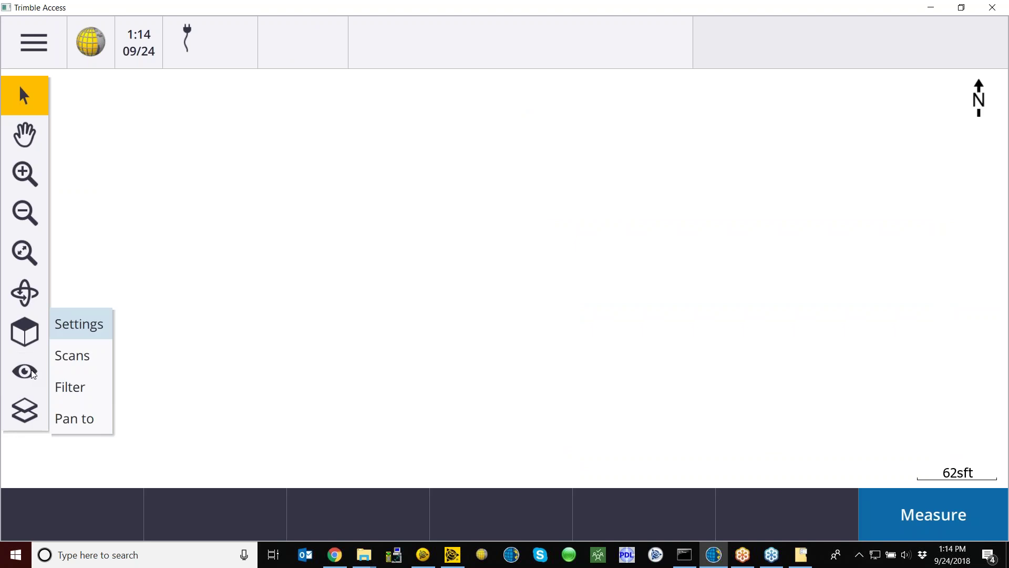
{"action": "left_click", "coordinate": [73, 356]}
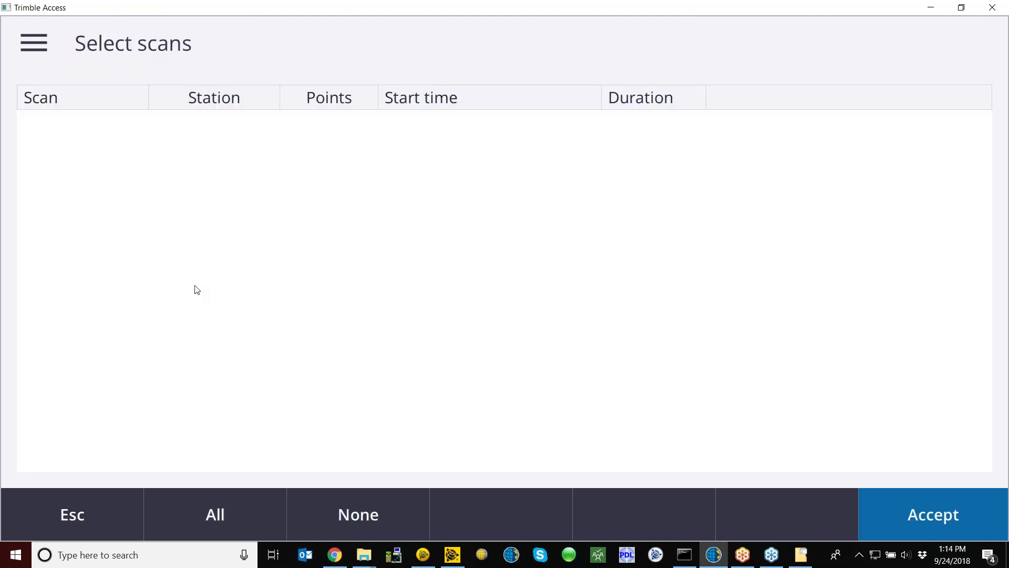
{"action": "left_click", "coordinate": [961, 518]}
Filter As-staked points out of the map and show the active map layers.
{"action": "left_click", "coordinate": [33, 372]}
{"action": "left_click", "coordinate": [79, 386]}
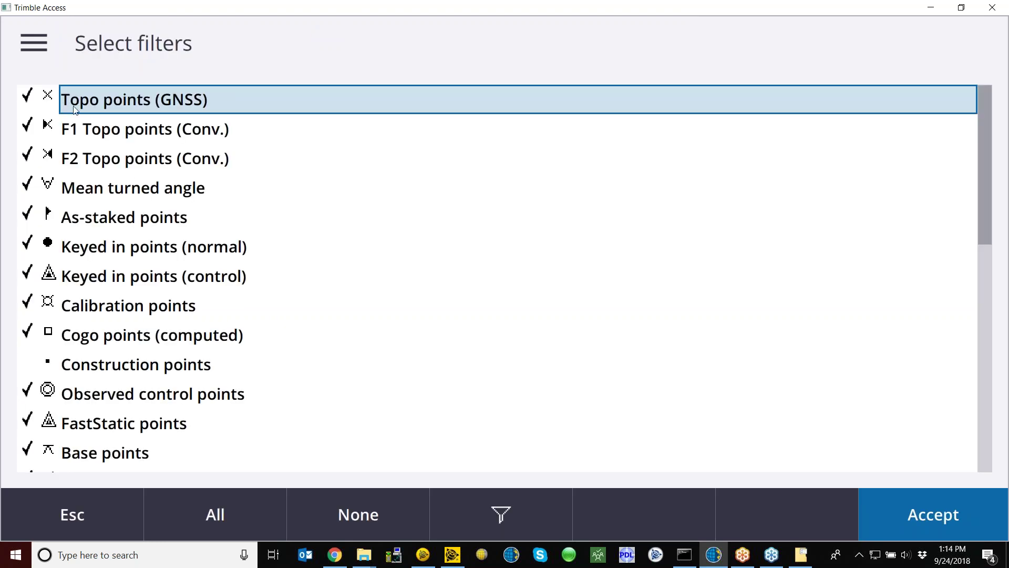
{"action": "left_click", "coordinate": [30, 97]}
{"action": "left_click", "coordinate": [31, 98]}
{"action": "left_click", "coordinate": [29, 216]}
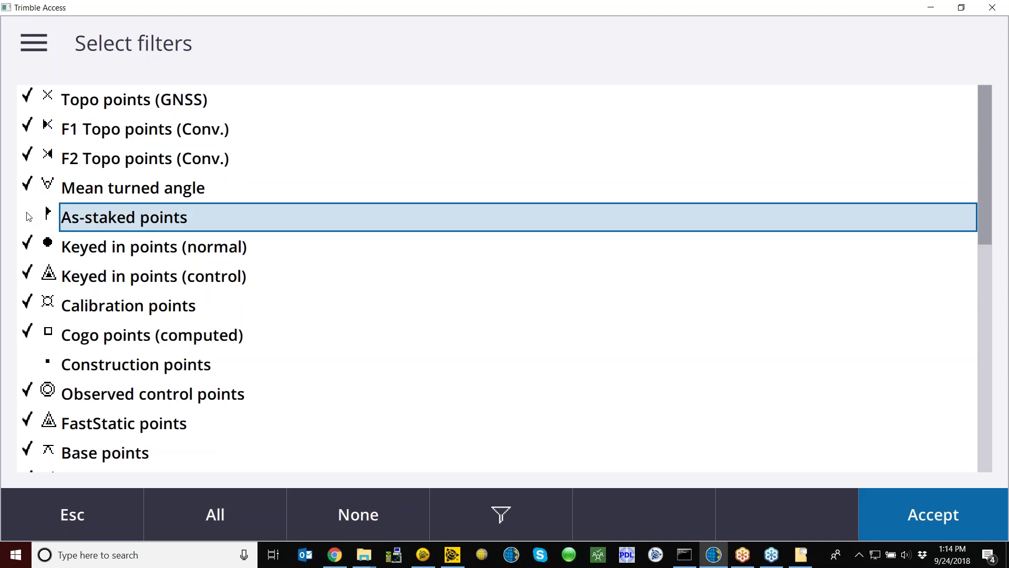
{"action": "left_click", "coordinate": [900, 506]}
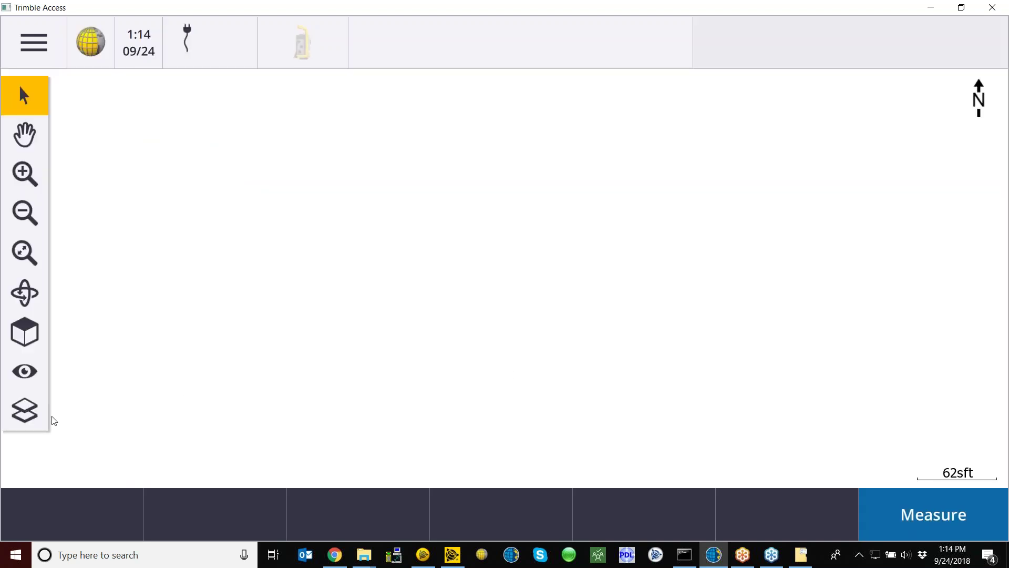
{"action": "left_click", "coordinate": [36, 416]}
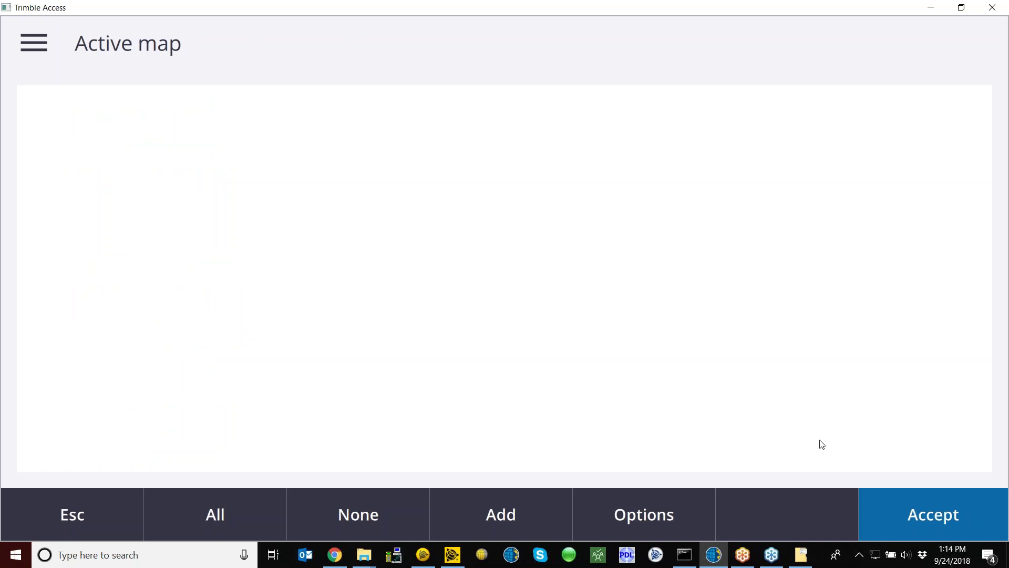
Close the Active map screen and open the Webinar project's job list showing Webinar 2018.
{"action": "left_click", "coordinate": [970, 516]}
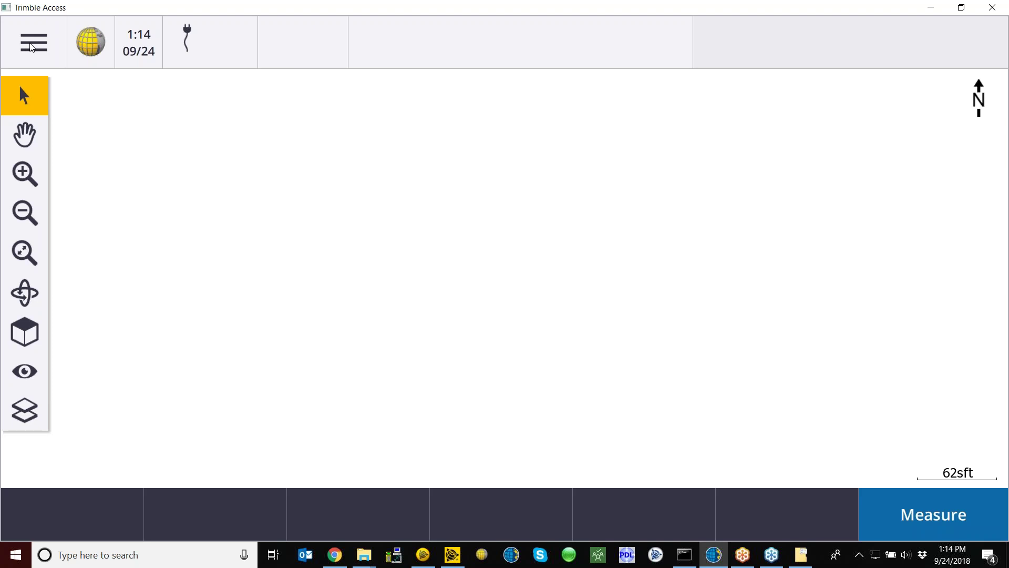
{"action": "left_click", "coordinate": [31, 44]}
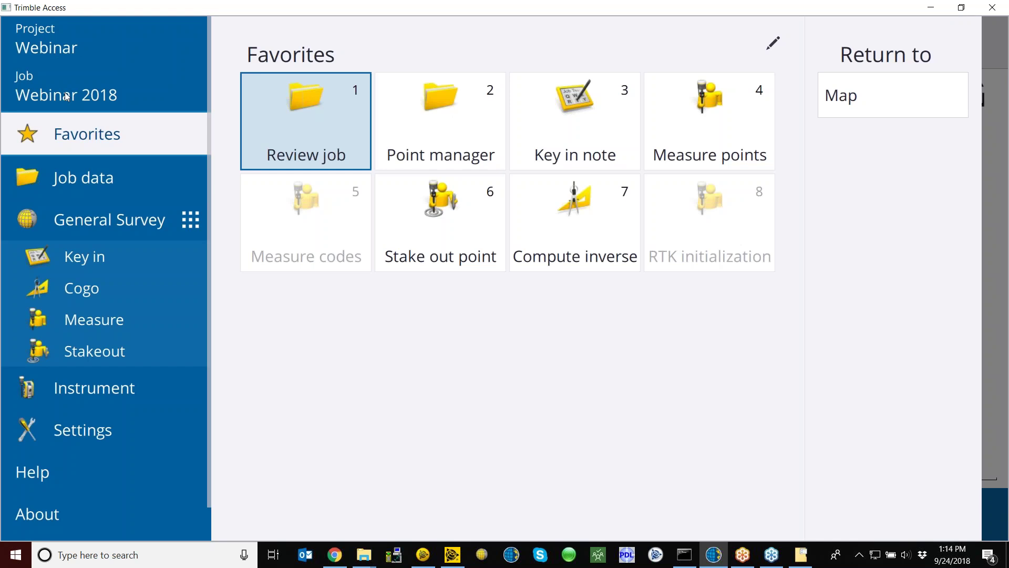
{"action": "left_click", "coordinate": [89, 96]}
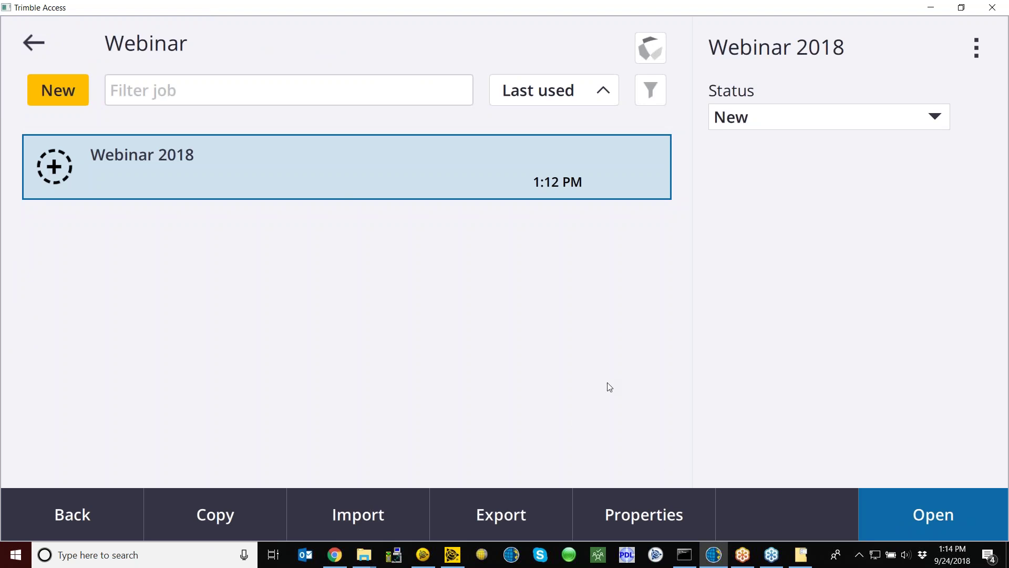
{"action": "left_click", "coordinate": [345, 515]}
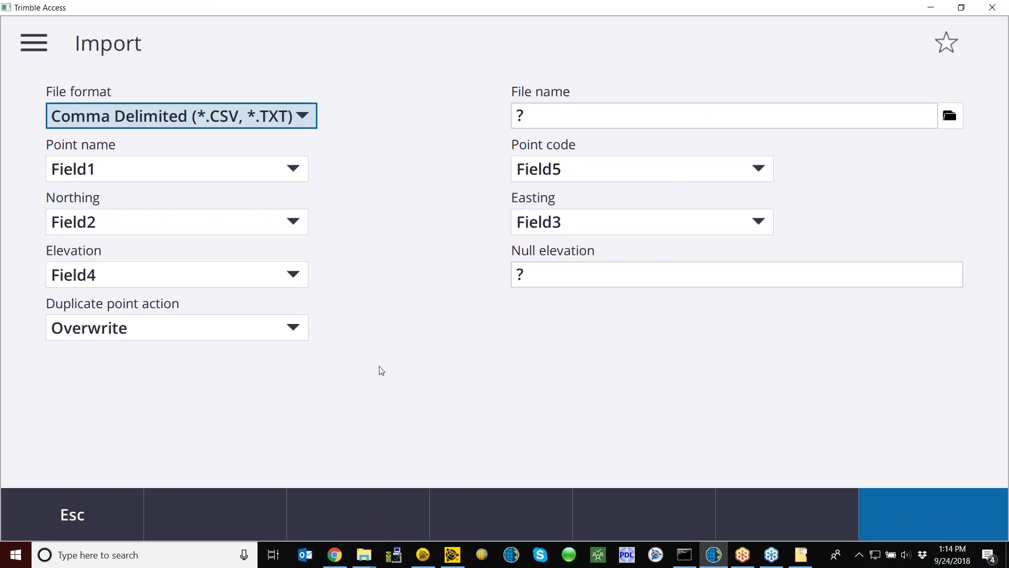
{"action": "left_click", "coordinate": [65, 516]}
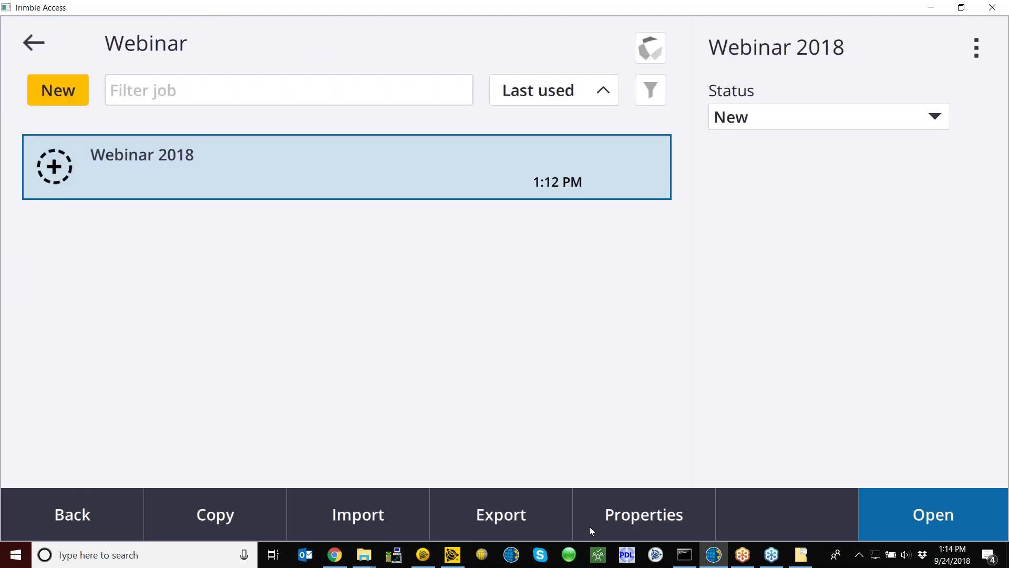
{"action": "left_click", "coordinate": [515, 513]}
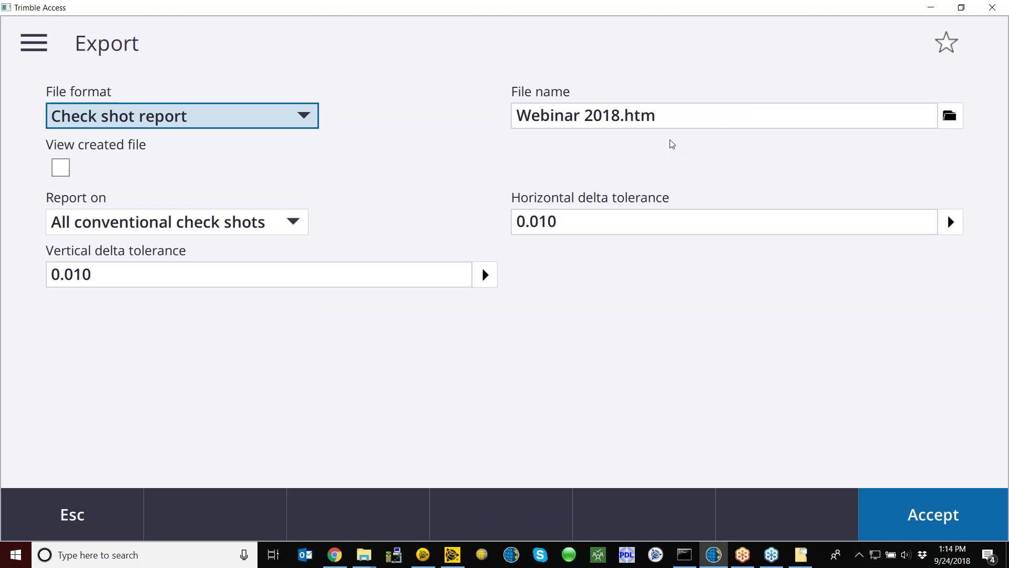
{"action": "left_click", "coordinate": [950, 115]}
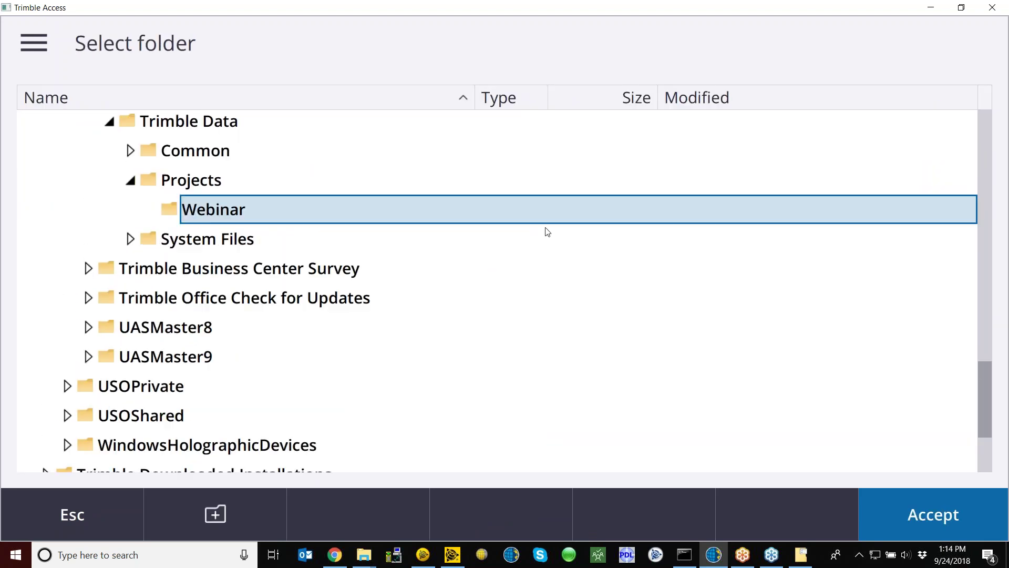
{"action": "left_click", "coordinate": [41, 516]}
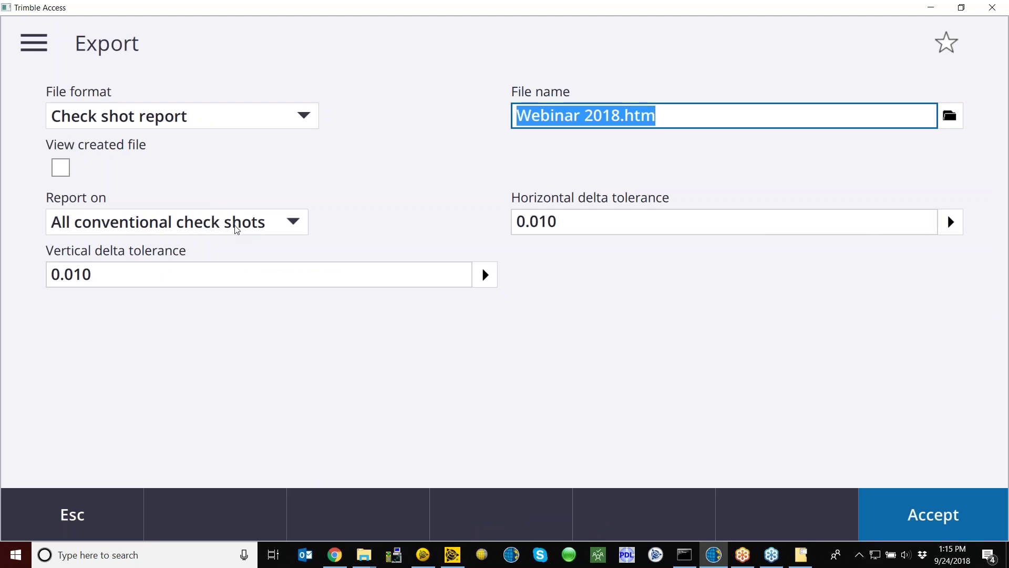
{"action": "left_click", "coordinate": [103, 511]}
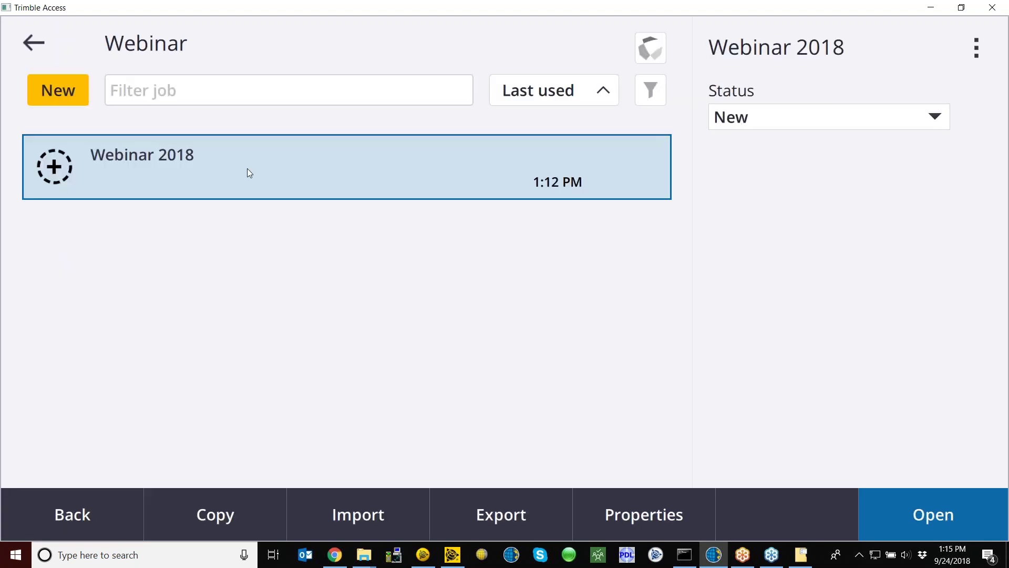
Open the Webinar 2018 job and look through the survey applications list.
{"action": "left_click", "coordinate": [938, 528]}
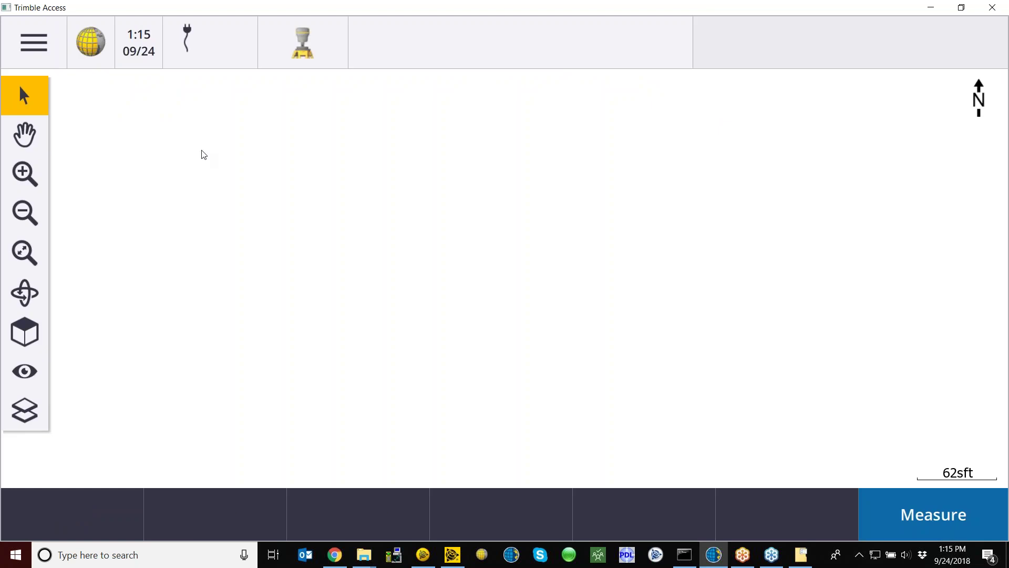
{"action": "left_click", "coordinate": [26, 42]}
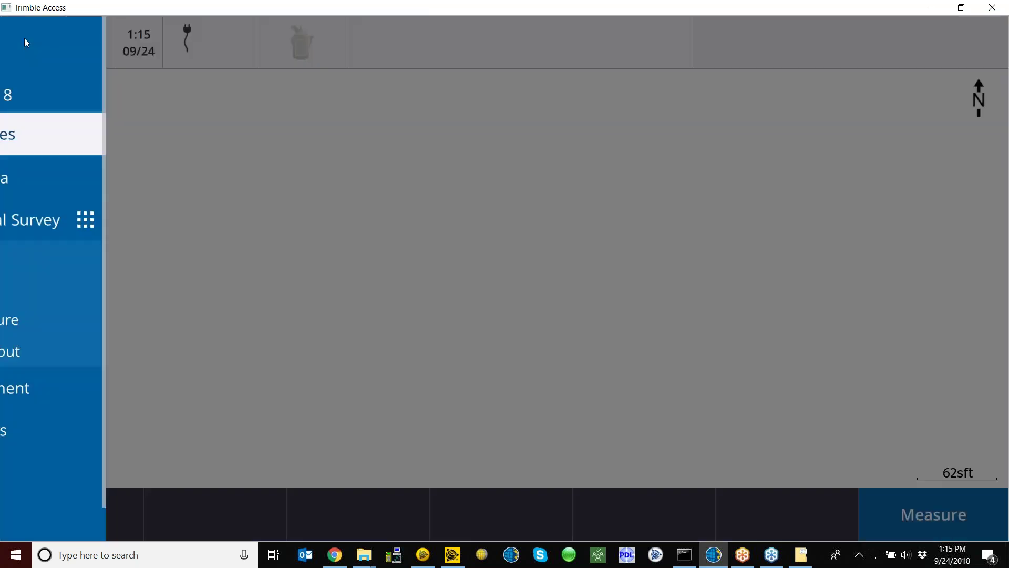
{"action": "left_click", "coordinate": [108, 225]}
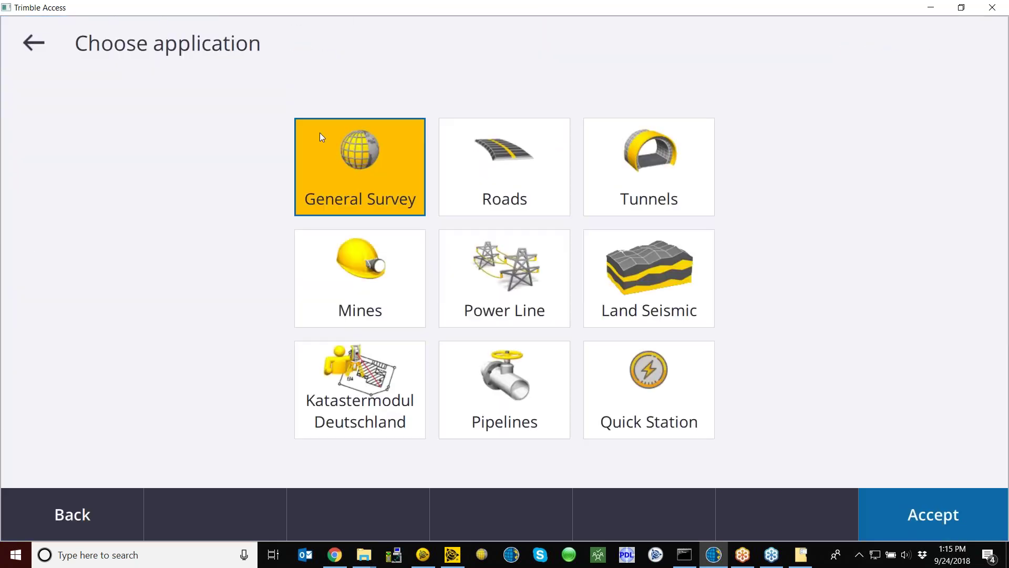
{"action": "left_click", "coordinate": [43, 46]}
Try GPS Manual Measure points, then bring up the receiver's Auto-connect options.
{"action": "left_click", "coordinate": [41, 46]}
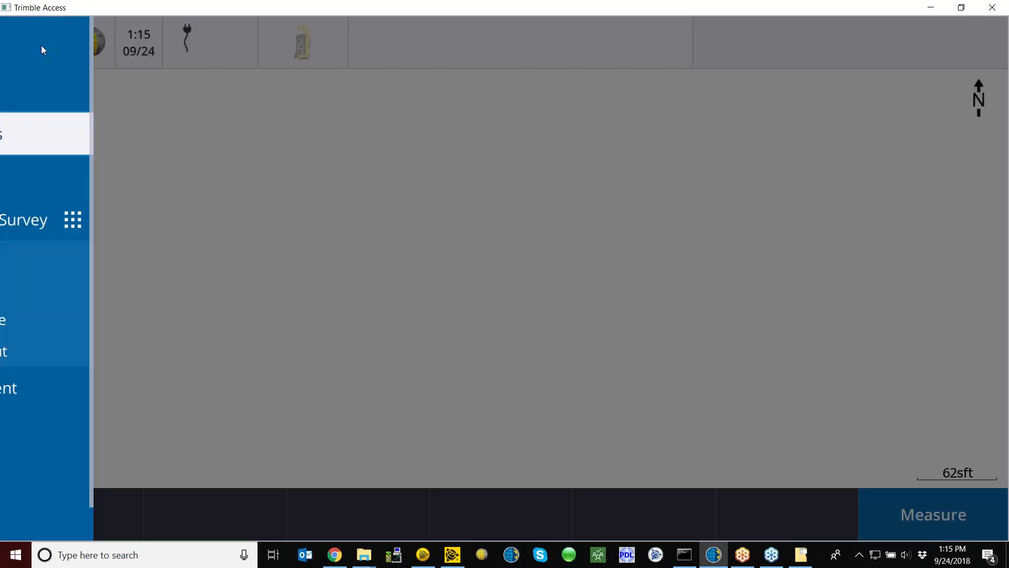
{"action": "left_click", "coordinate": [97, 318]}
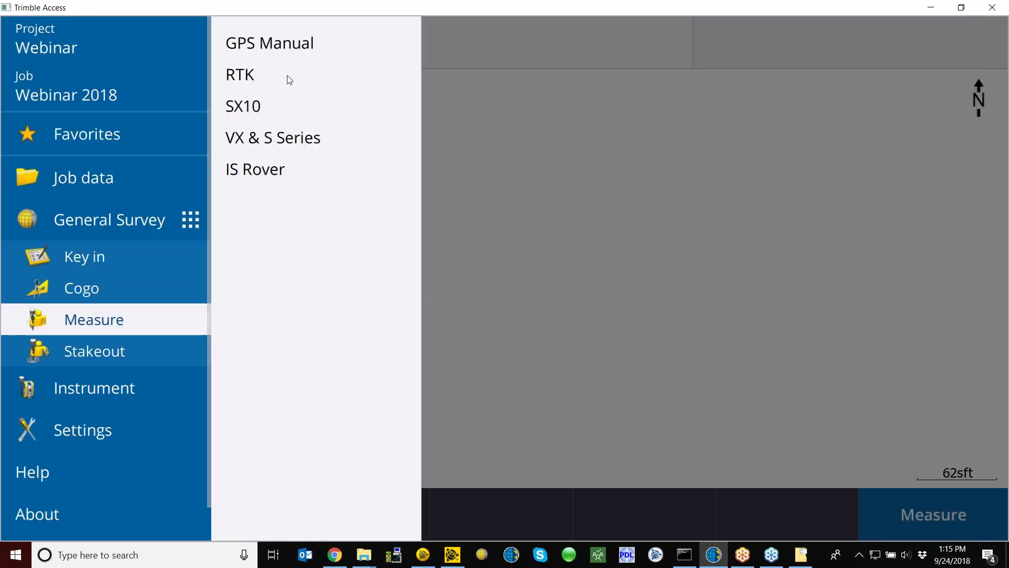
{"action": "left_click", "coordinate": [275, 43]}
{"action": "left_click", "coordinate": [480, 74]}
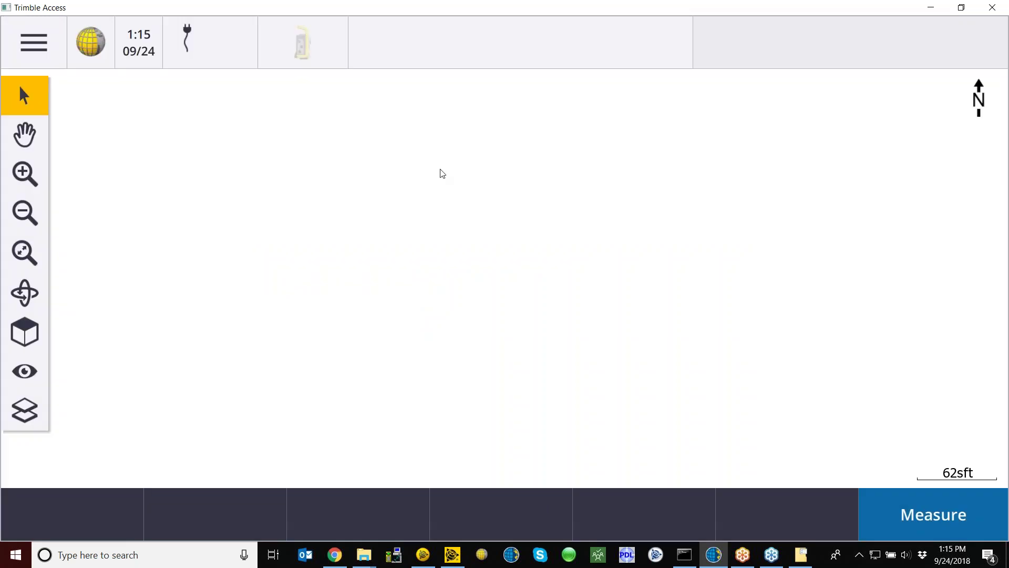
{"action": "left_click", "coordinate": [288, 52]}
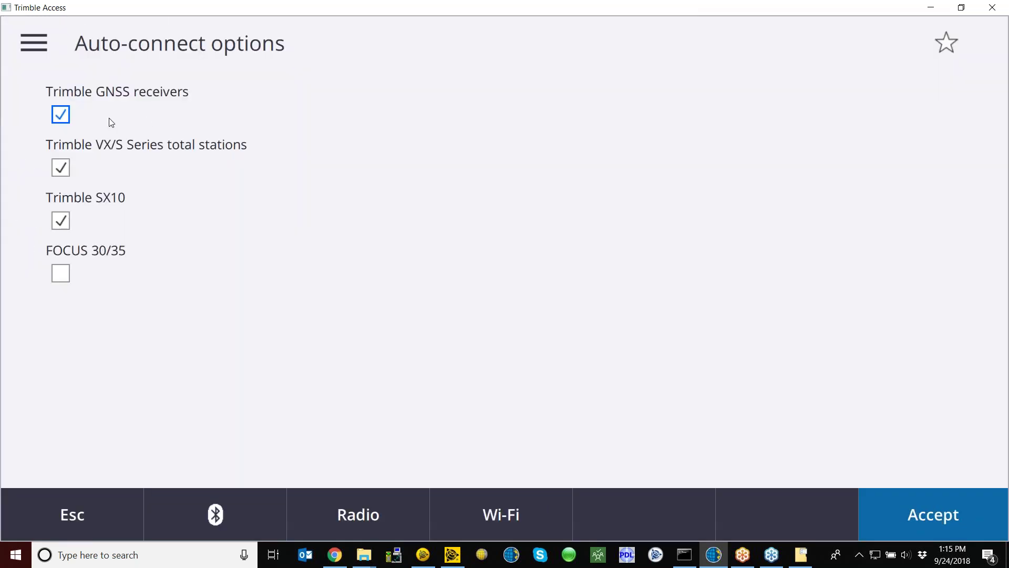
Turn off auto-connect for VX/S Series and SX10, keeping only GNSS receivers.
{"action": "left_click", "coordinate": [61, 170]}
{"action": "left_click", "coordinate": [61, 221]}
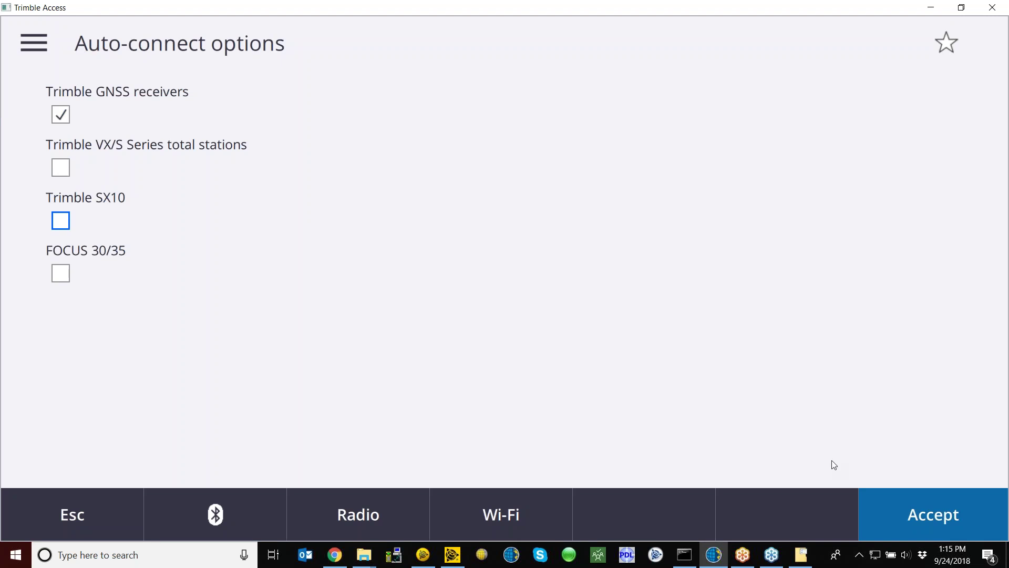
{"action": "left_click", "coordinate": [902, 513]}
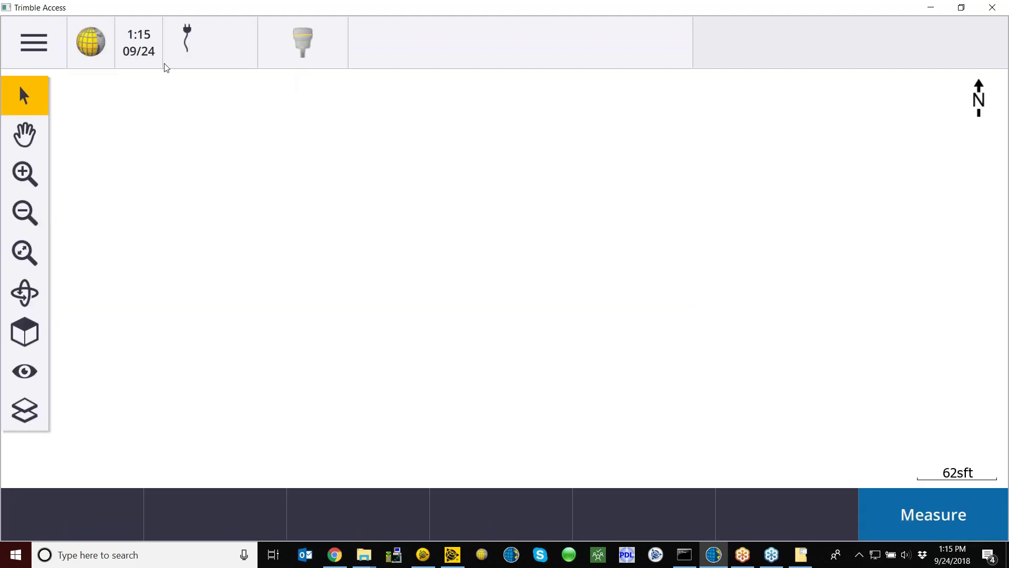
Retry GPS Manual Measure points and cancel the GNSS rover connection.
{"action": "left_click", "coordinate": [47, 65]}
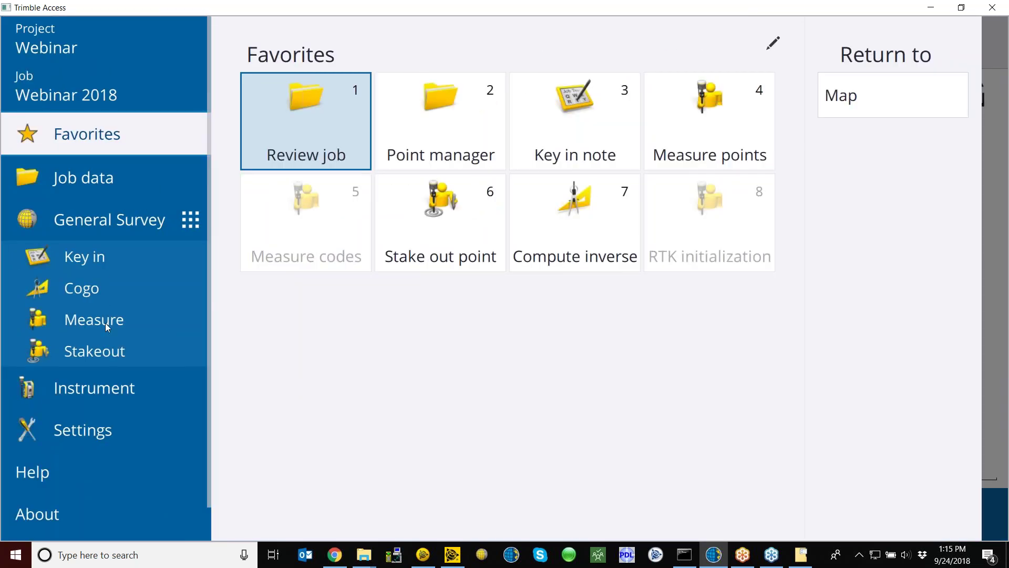
{"action": "left_click", "coordinate": [105, 320]}
{"action": "left_click", "coordinate": [275, 45]}
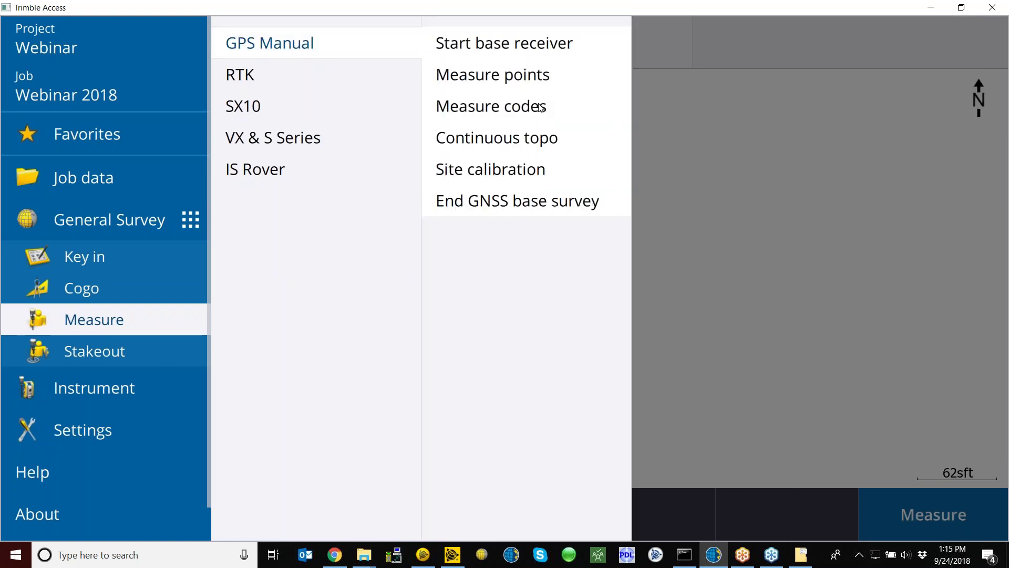
{"action": "left_click", "coordinate": [515, 64]}
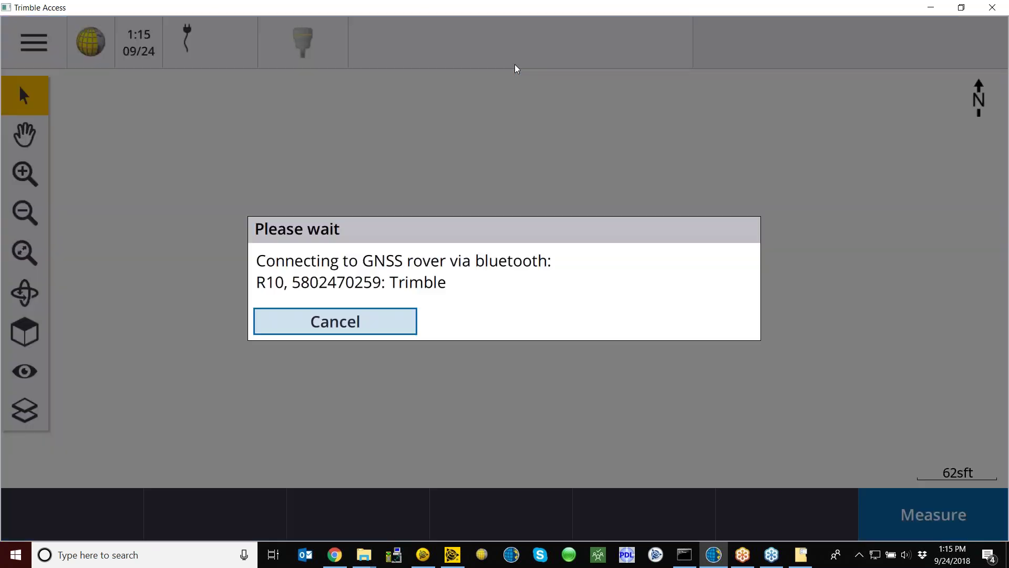
{"action": "left_click", "coordinate": [356, 327]}
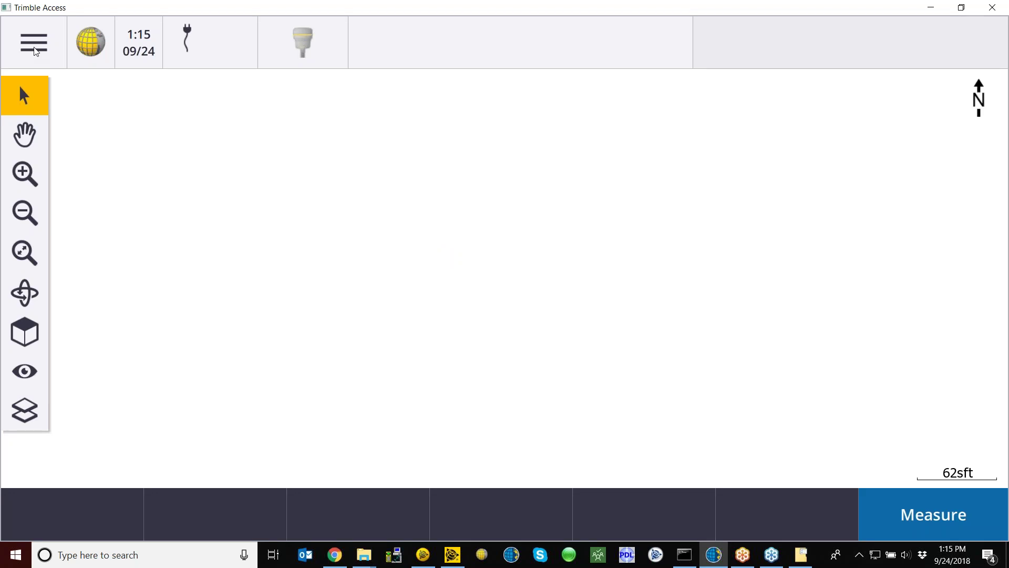
{"action": "left_click", "coordinate": [33, 51]}
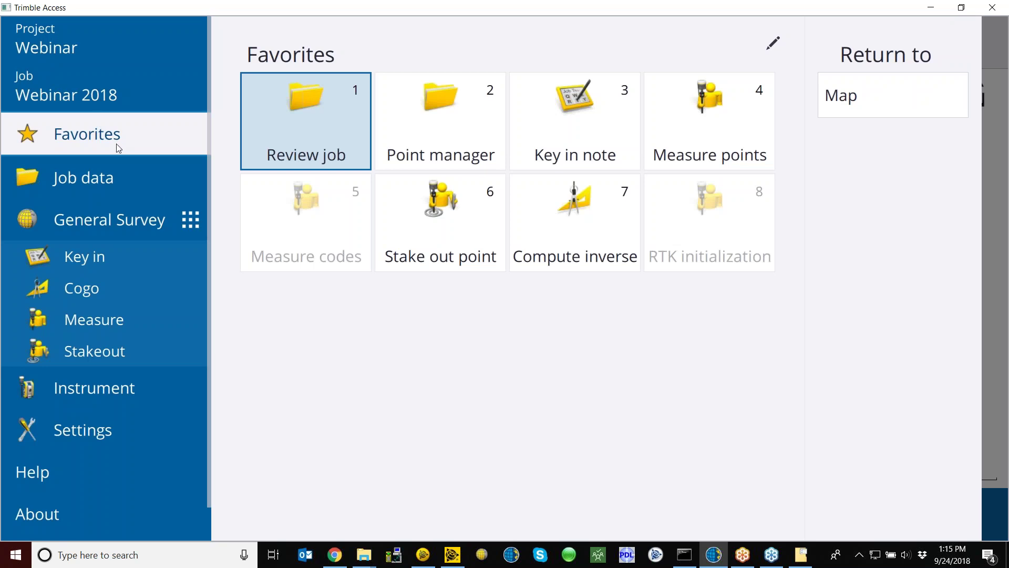
Switch the application to Roads and then back to General Survey.
{"action": "left_click", "coordinate": [110, 223]}
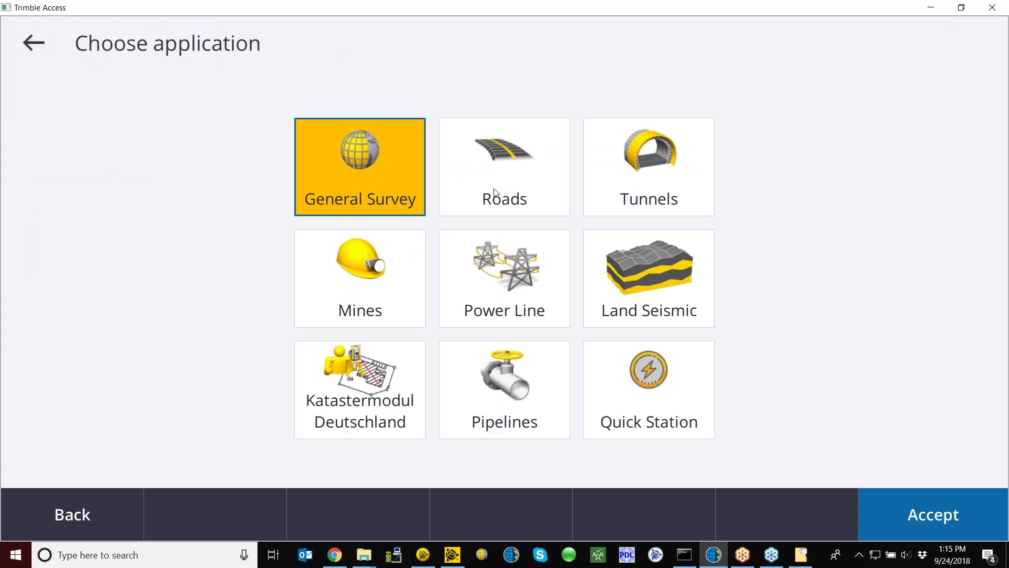
{"action": "double_click", "coordinate": [496, 193]}
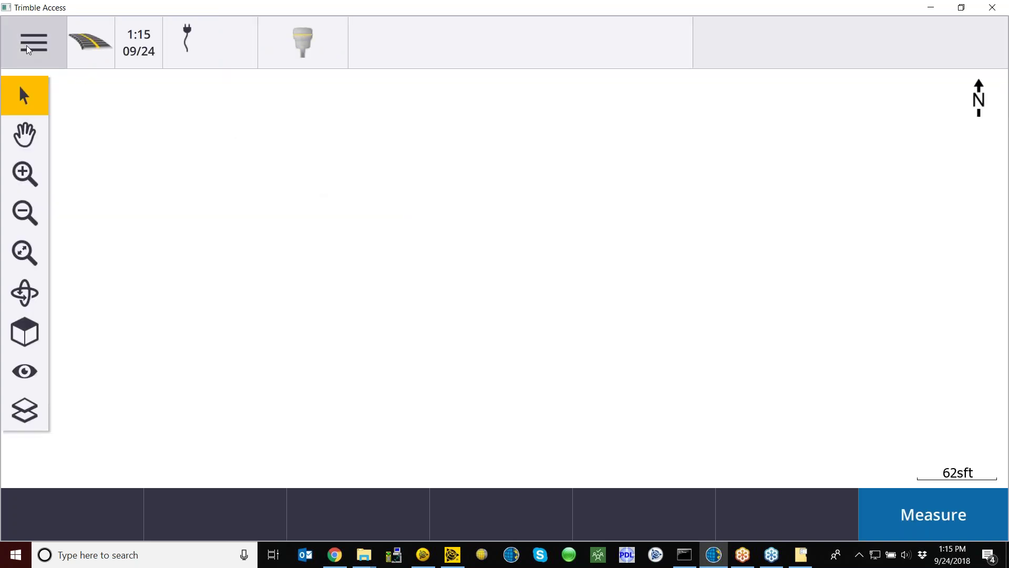
{"action": "left_click", "coordinate": [26, 45]}
{"action": "left_click", "coordinate": [102, 215]}
{"action": "left_click", "coordinate": [313, 157]}
Browse the Job data, Key in, Cogo, Measure and Stakeout groups, then show Favorites.
{"action": "left_click", "coordinate": [27, 41]}
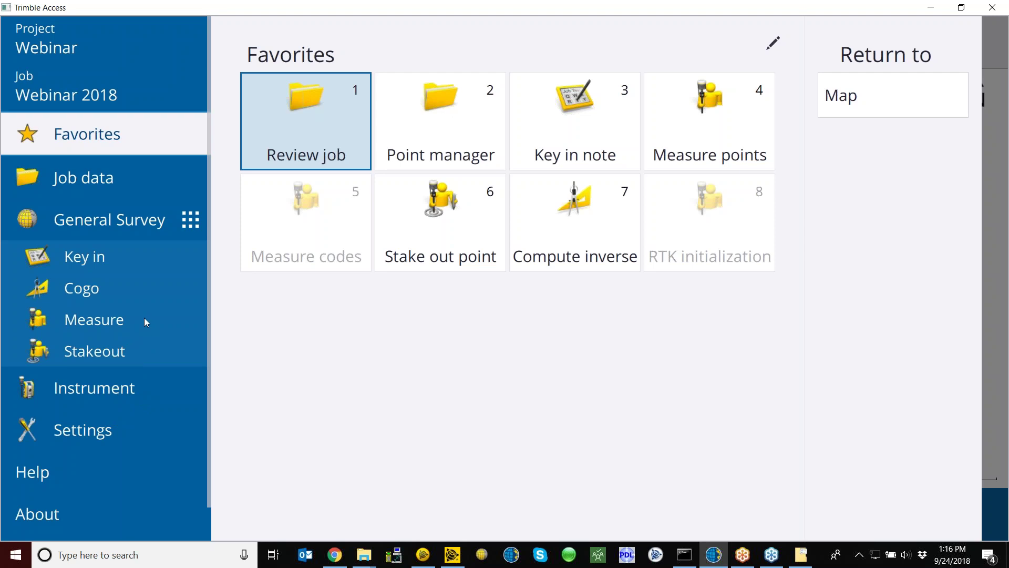
{"action": "left_click", "coordinate": [104, 186]}
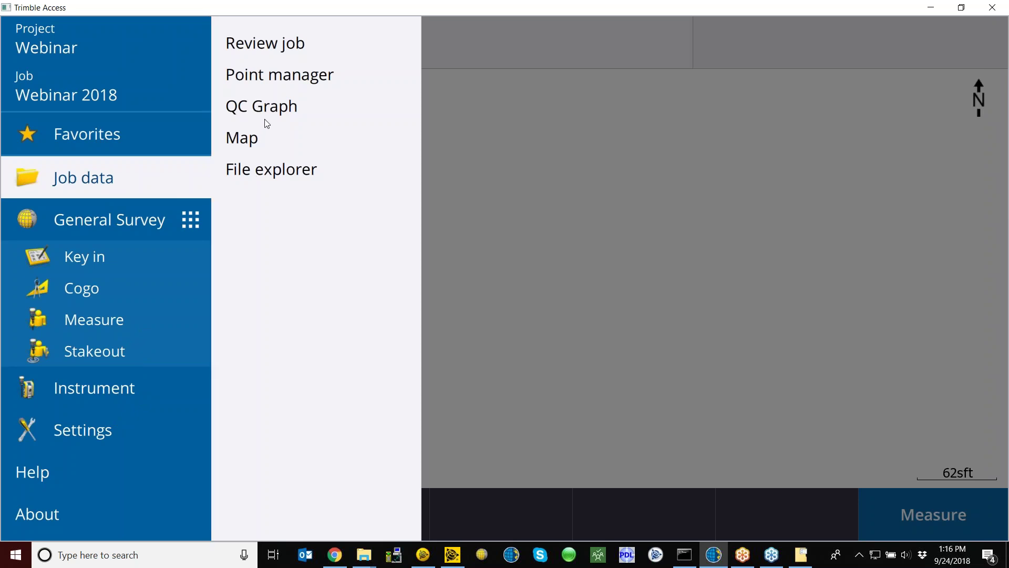
{"action": "left_click", "coordinate": [95, 263]}
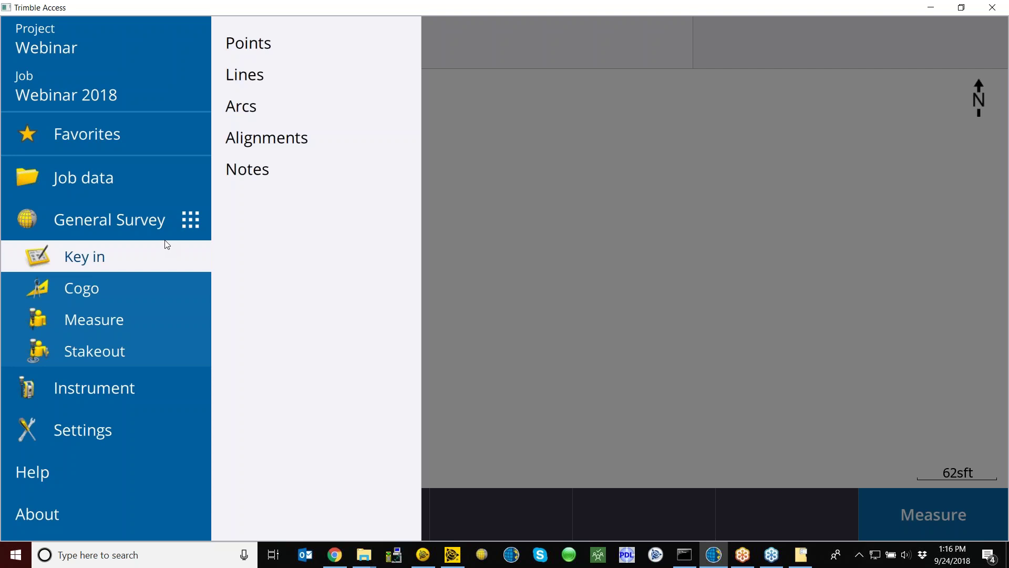
{"action": "left_click", "coordinate": [118, 286]}
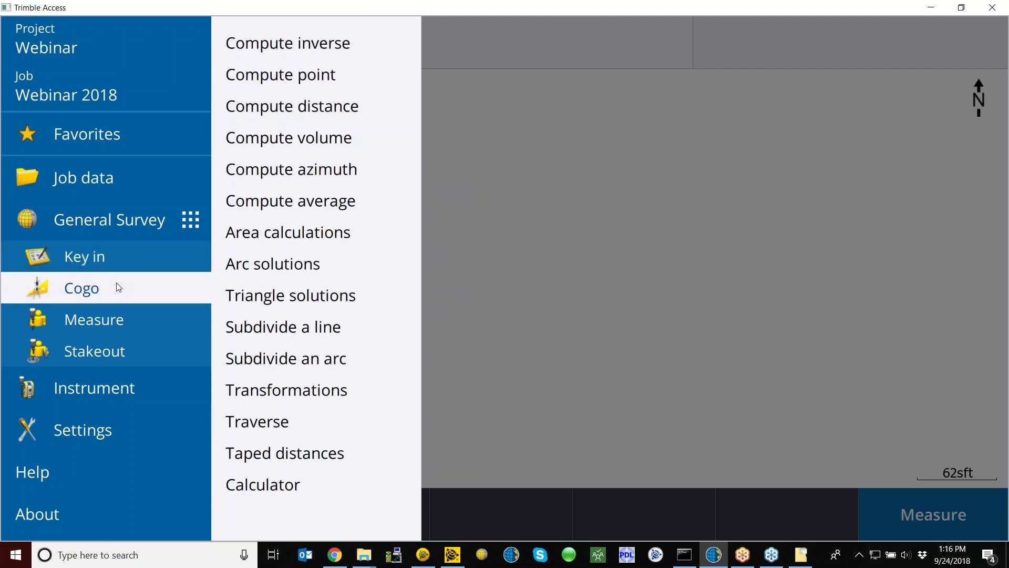
{"action": "left_click", "coordinate": [119, 326]}
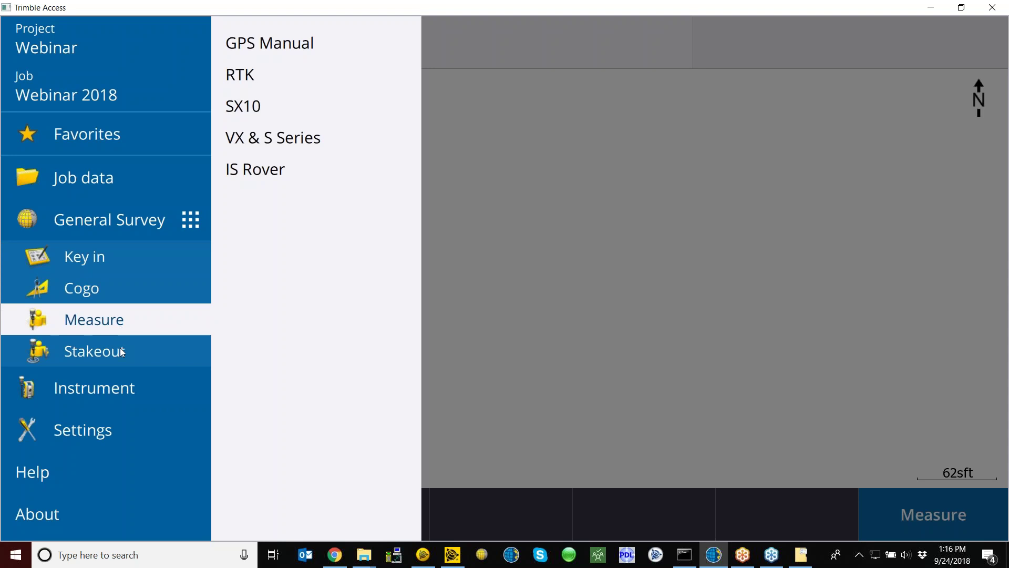
{"action": "left_click", "coordinate": [120, 350]}
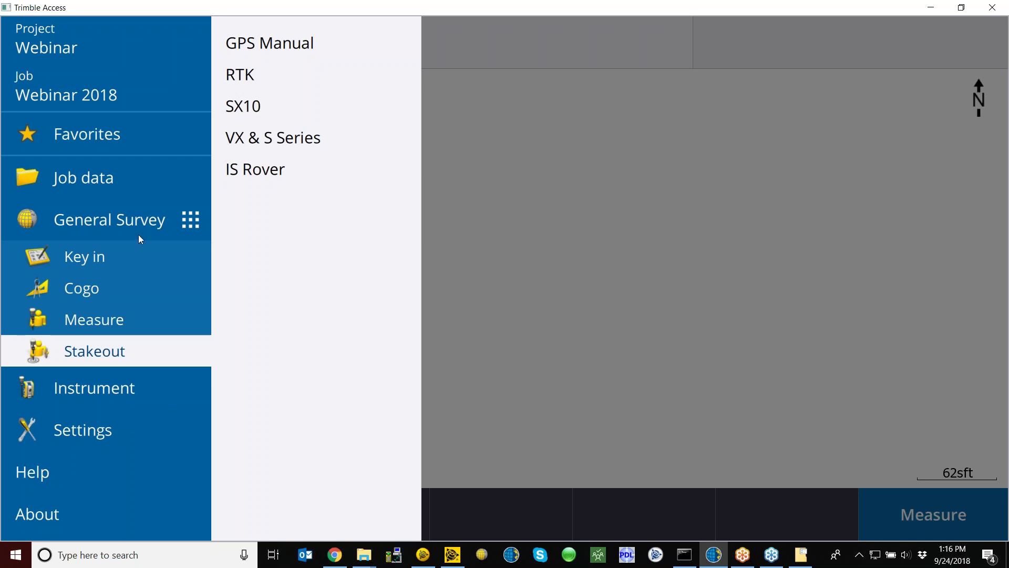
{"action": "left_click", "coordinate": [104, 137]}
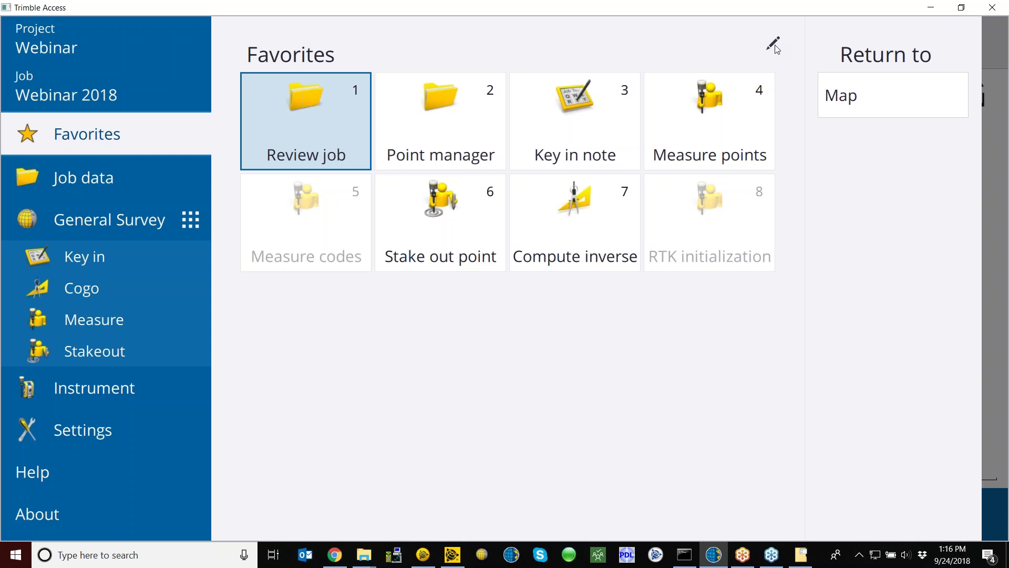
Restore the default favorites and confirm with Yes.
{"action": "left_click", "coordinate": [774, 45]}
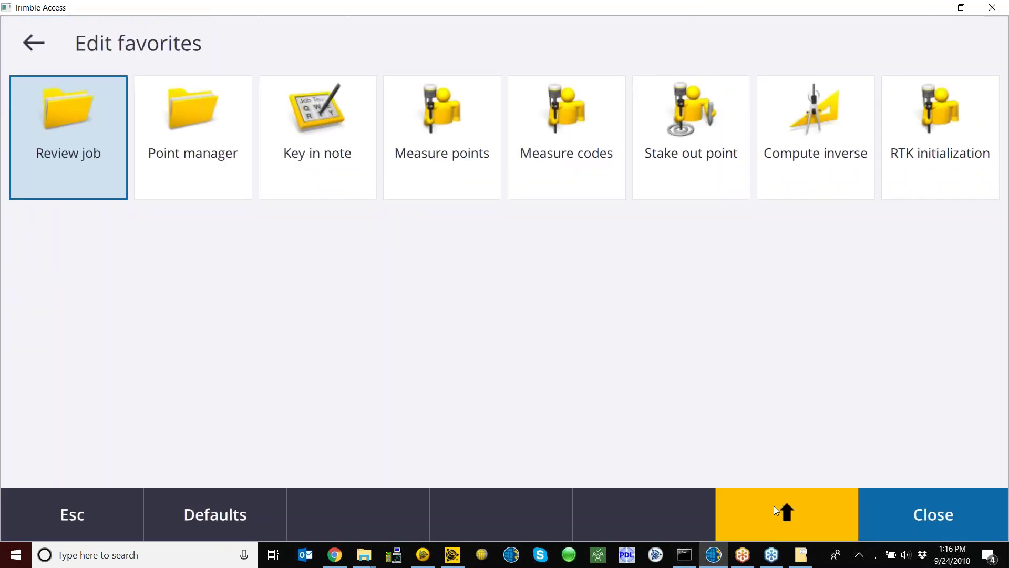
{"action": "left_click", "coordinate": [185, 519]}
{"action": "left_click", "coordinate": [352, 329]}
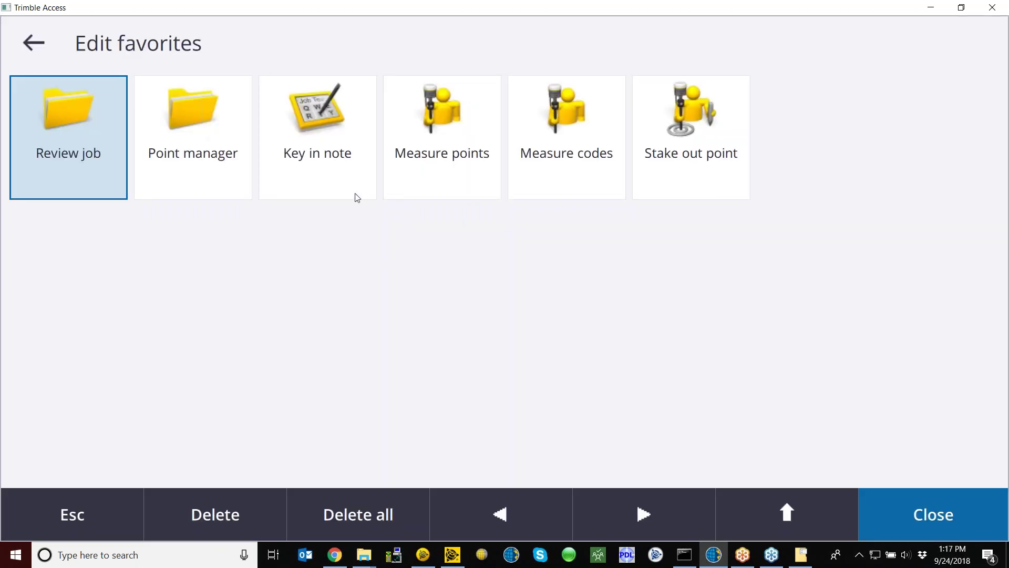
{"action": "left_click", "coordinate": [80, 515]}
{"action": "left_click", "coordinate": [37, 67]}
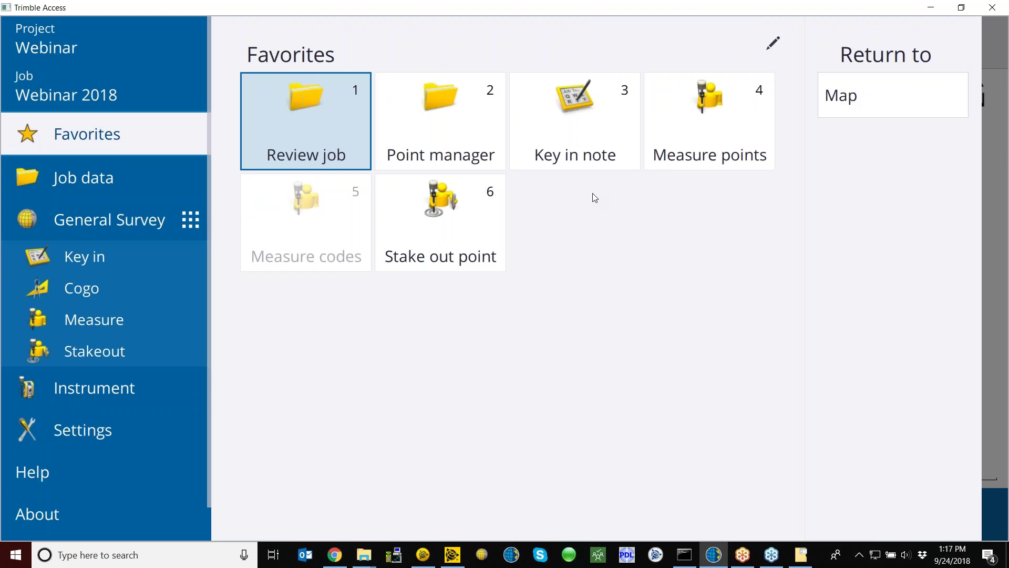
Delete all favorites and confirm with Yes, leaving the list empty.
{"action": "left_click", "coordinate": [773, 42]}
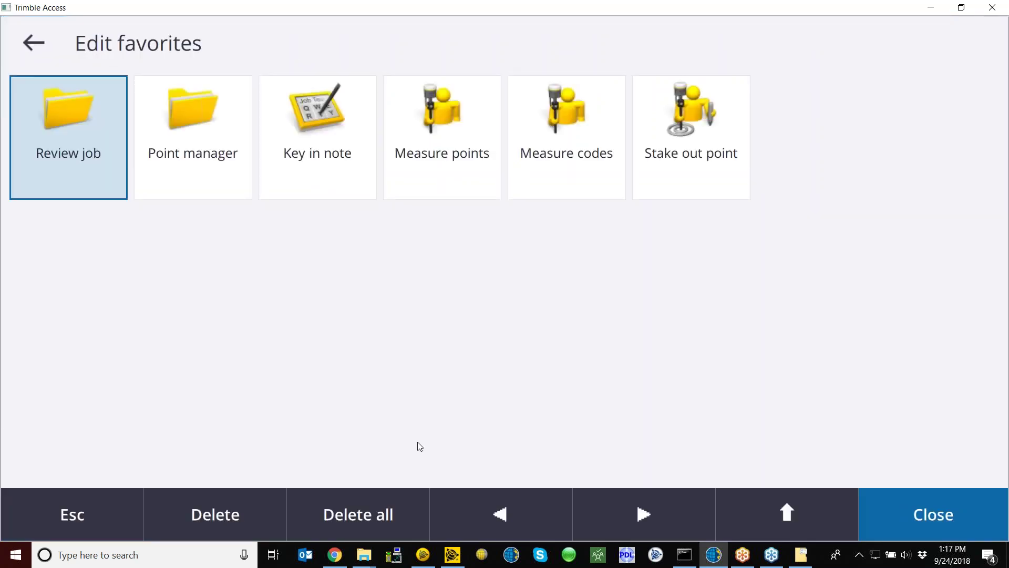
{"action": "left_click", "coordinate": [366, 510]}
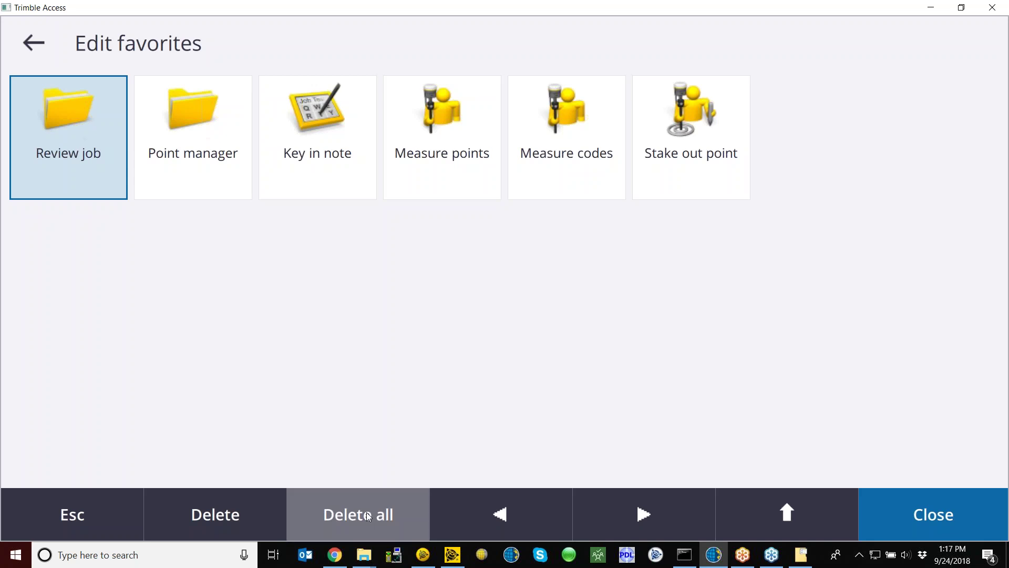
{"action": "left_click", "coordinate": [356, 315]}
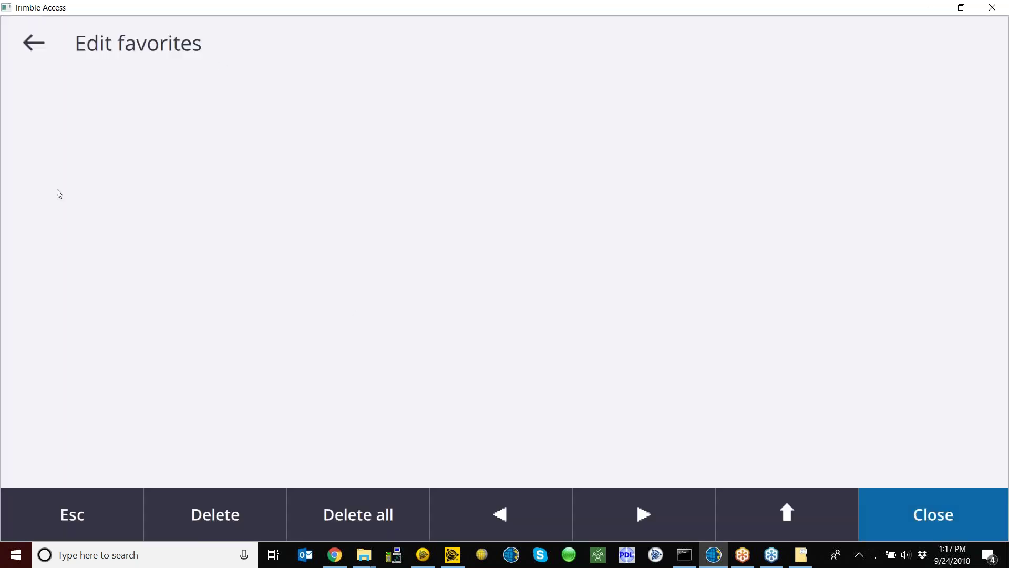
{"action": "left_click", "coordinate": [99, 500]}
{"action": "left_click", "coordinate": [39, 49]}
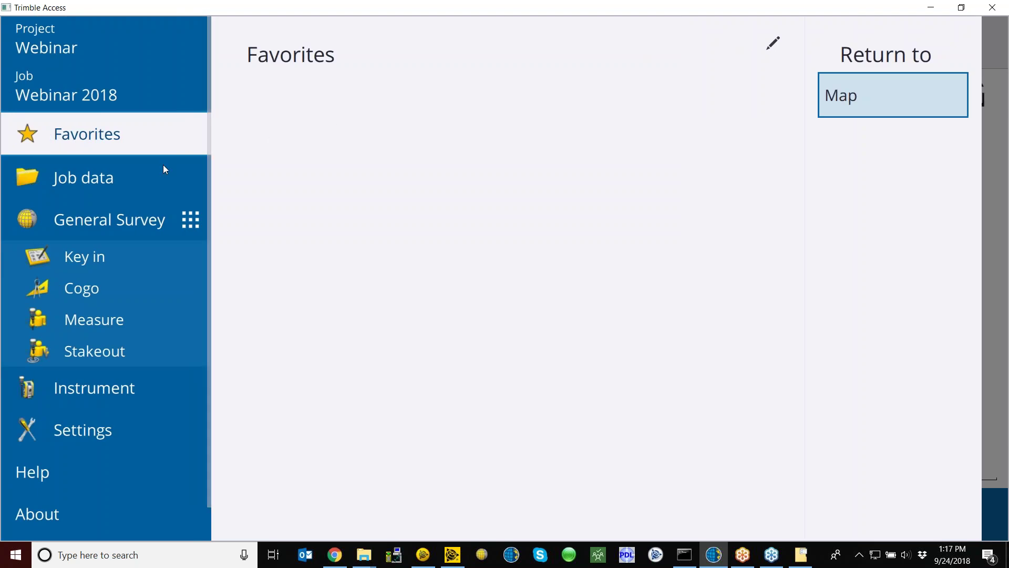
Open Cogo > Compute inverse, make it both a favorite and the F1 function, and check Favorites.
{"action": "left_click", "coordinate": [93, 295]}
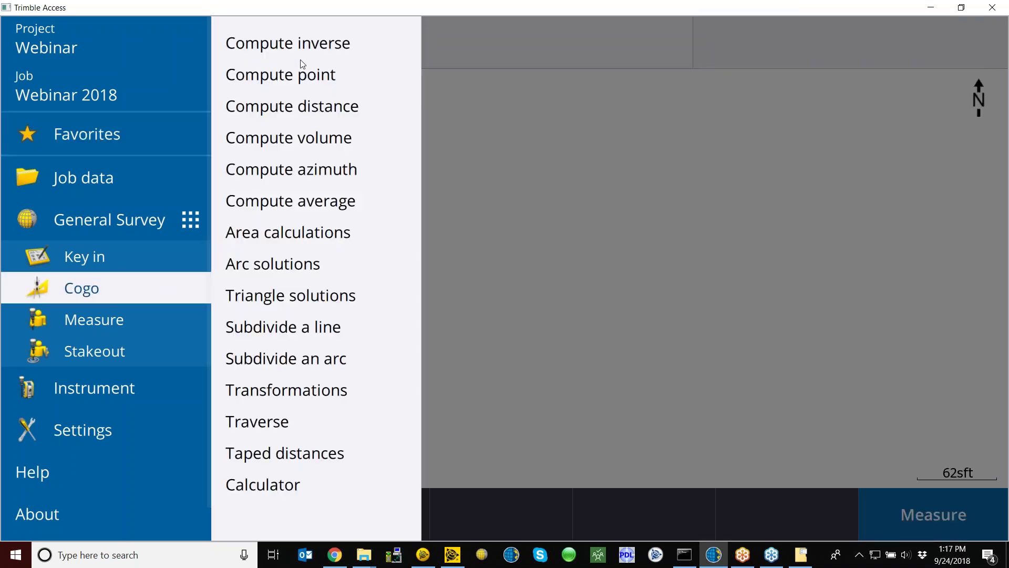
{"action": "left_click", "coordinate": [294, 43]}
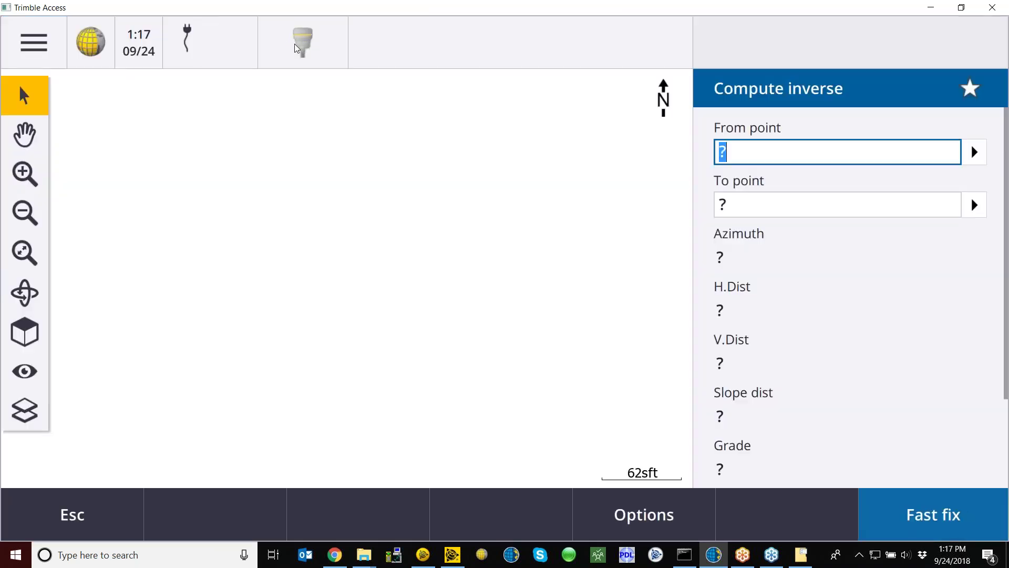
{"action": "left_click", "coordinate": [971, 89]}
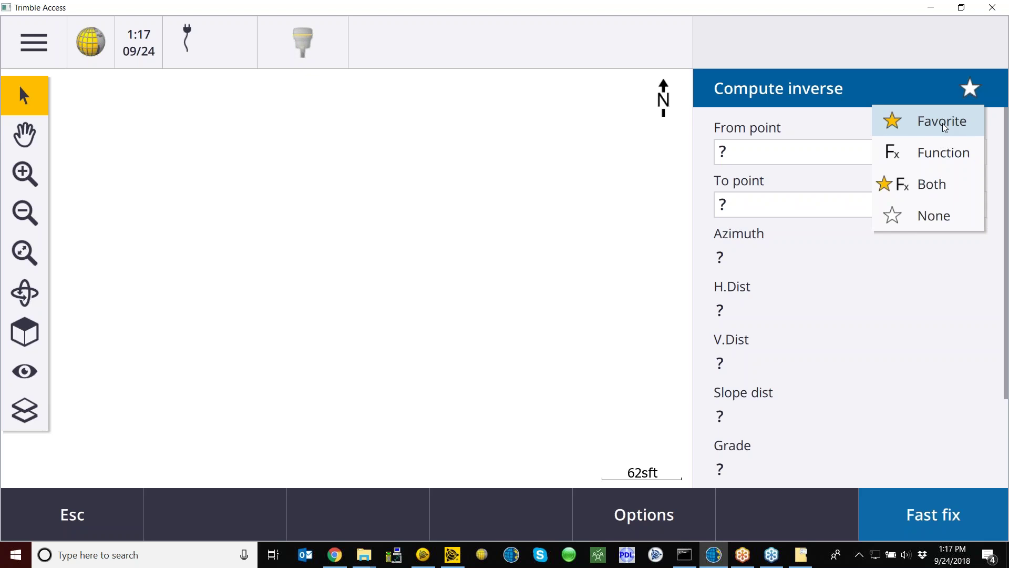
{"action": "left_click", "coordinate": [932, 187]}
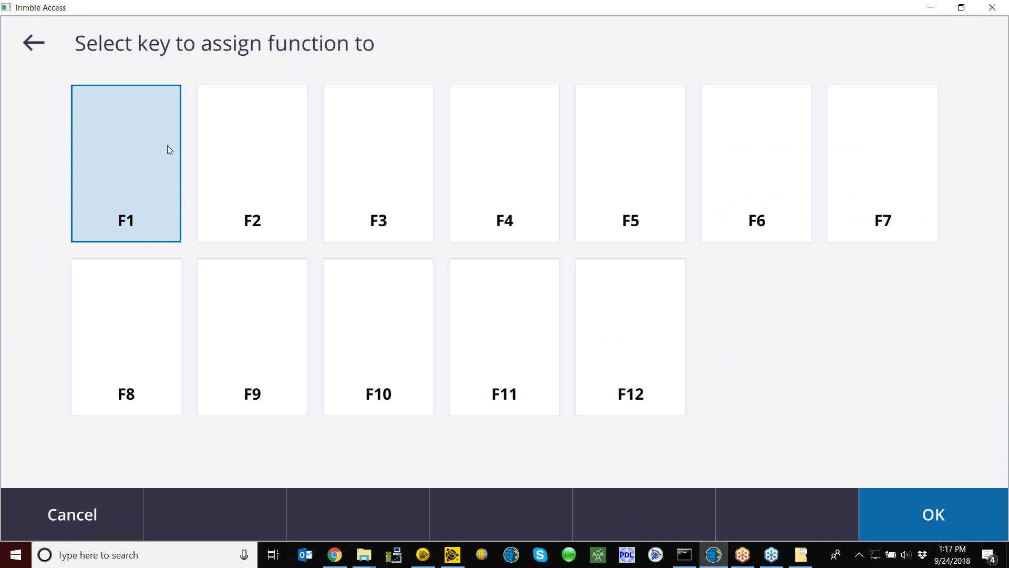
{"action": "left_click", "coordinate": [136, 143]}
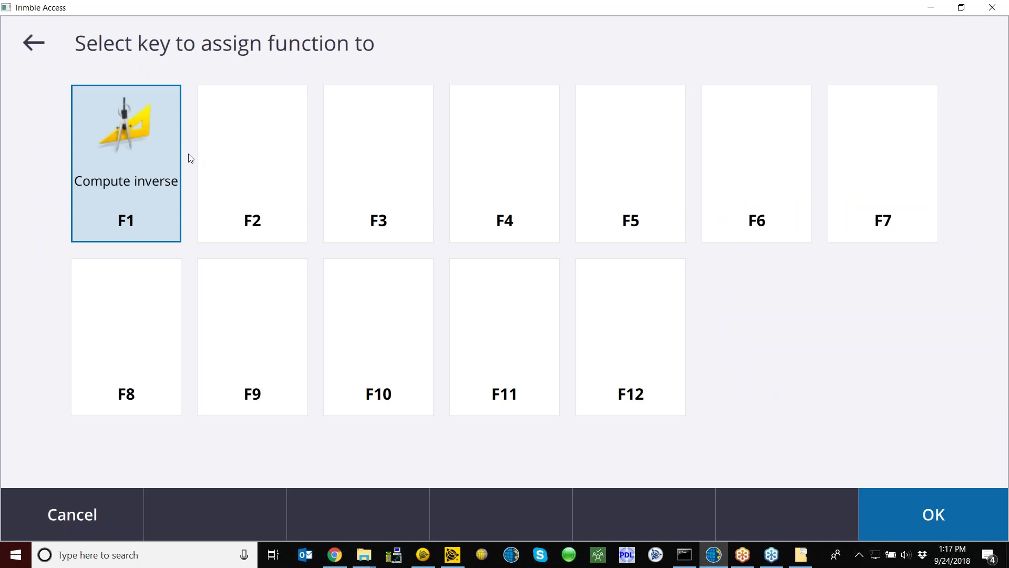
{"action": "left_click", "coordinate": [923, 511]}
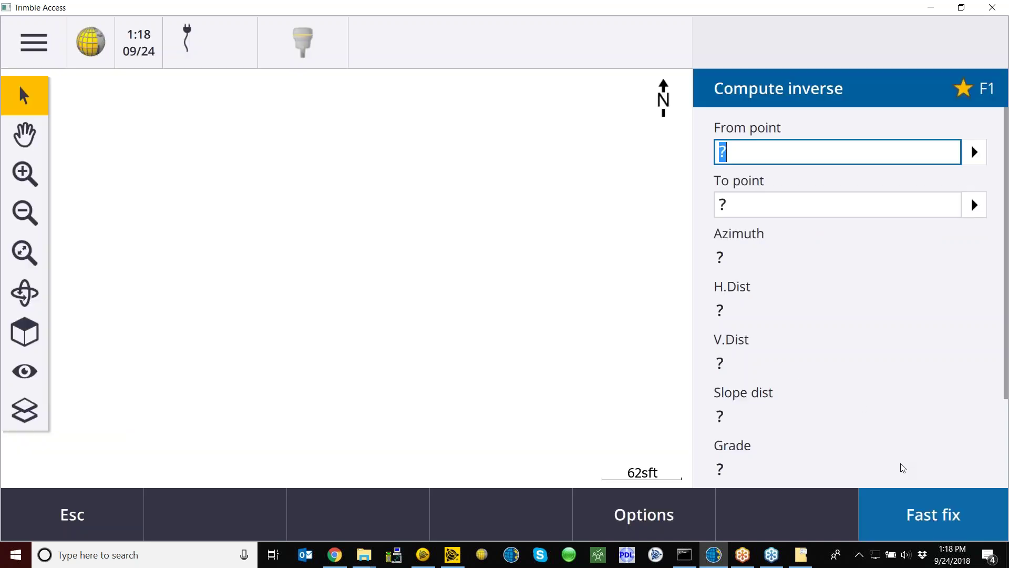
{"action": "left_click", "coordinate": [35, 44]}
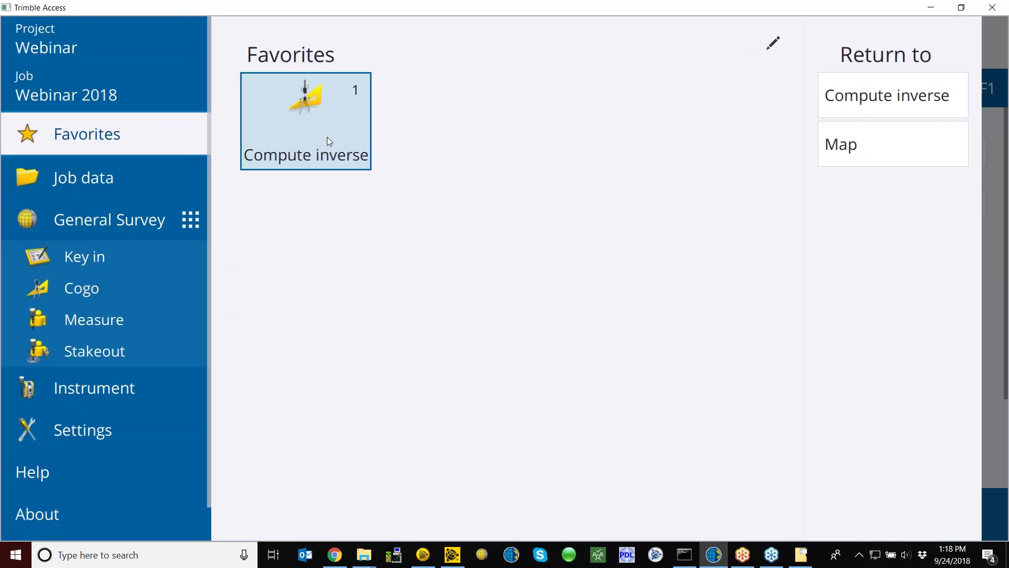
Replace the current favorites with the default favorites list.
{"action": "left_click", "coordinate": [992, 216]}
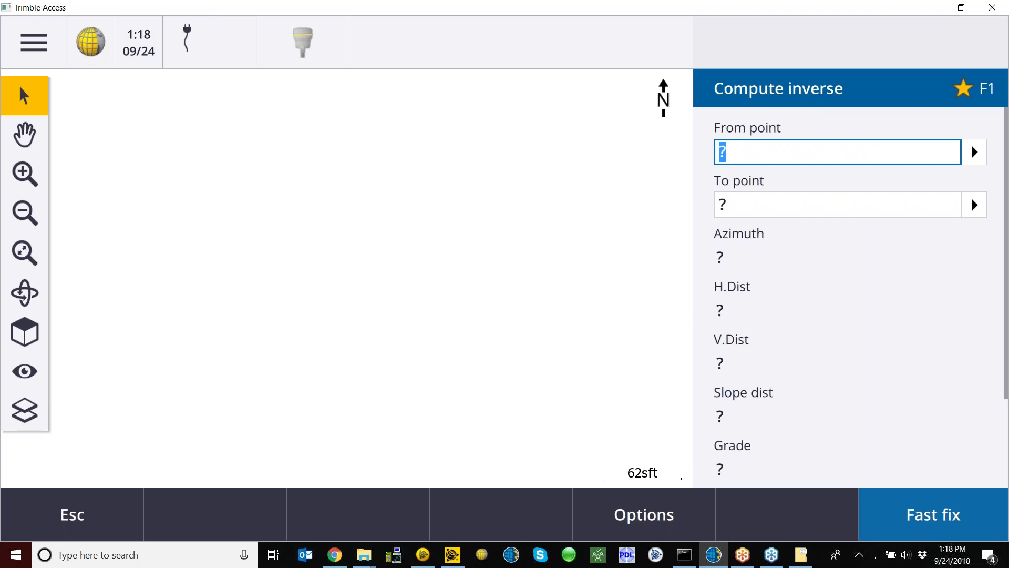
{"action": "left_click", "coordinate": [46, 58]}
{"action": "left_click", "coordinate": [773, 42]}
{"action": "left_click", "coordinate": [776, 502]}
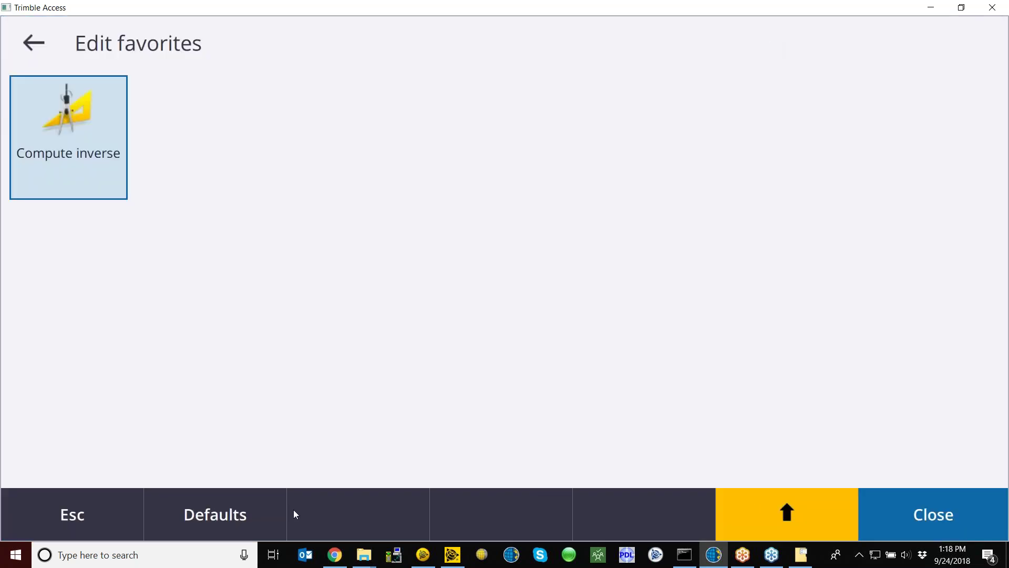
{"action": "left_click", "coordinate": [218, 512]}
{"action": "left_click", "coordinate": [337, 325]}
{"action": "left_click", "coordinate": [26, 42]}
Add Cogo's Compute azimuth to the favorites as the seventh shortcut.
{"action": "left_click", "coordinate": [24, 40]}
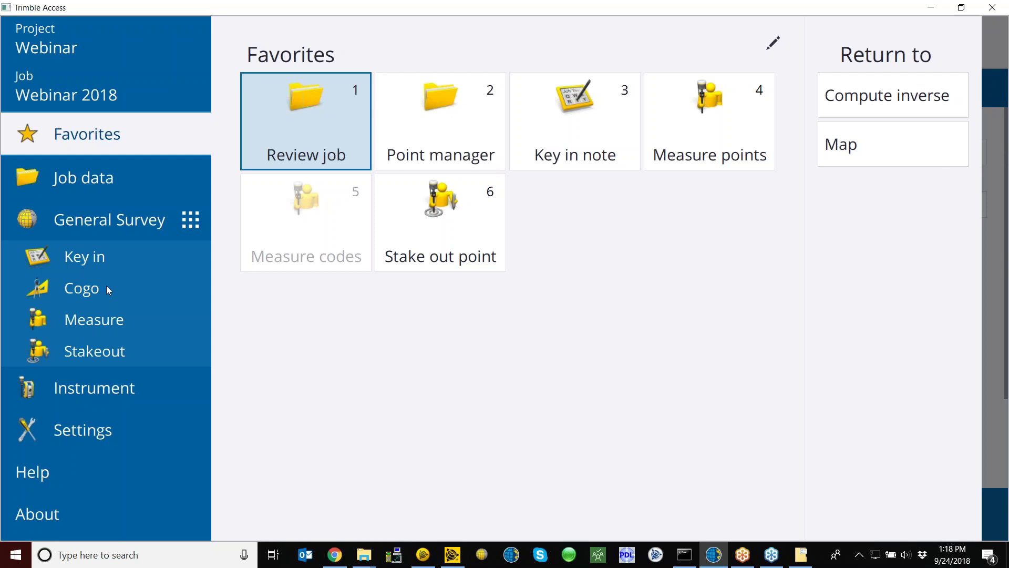
{"action": "left_click", "coordinate": [107, 351]}
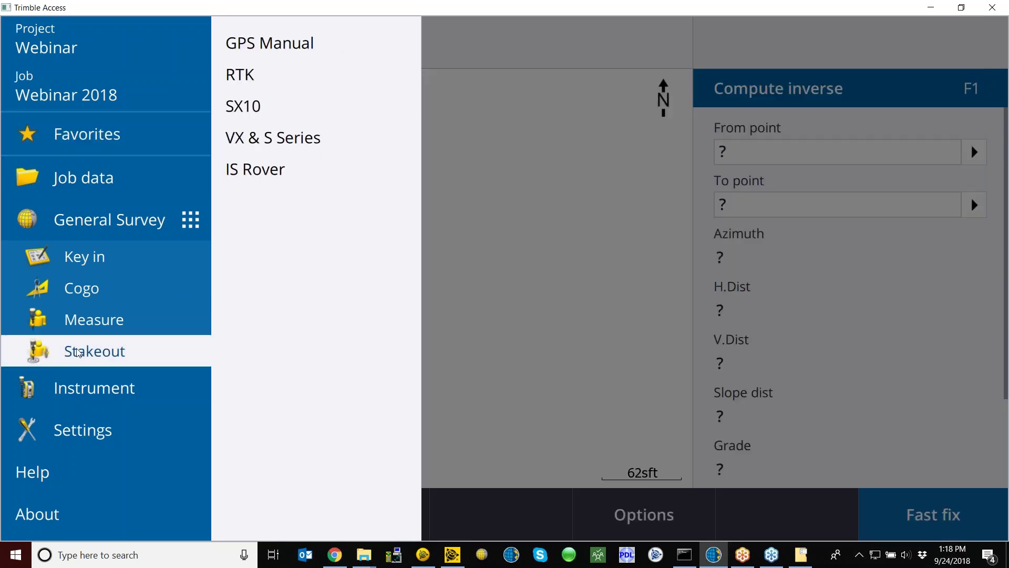
{"action": "left_click", "coordinate": [86, 288]}
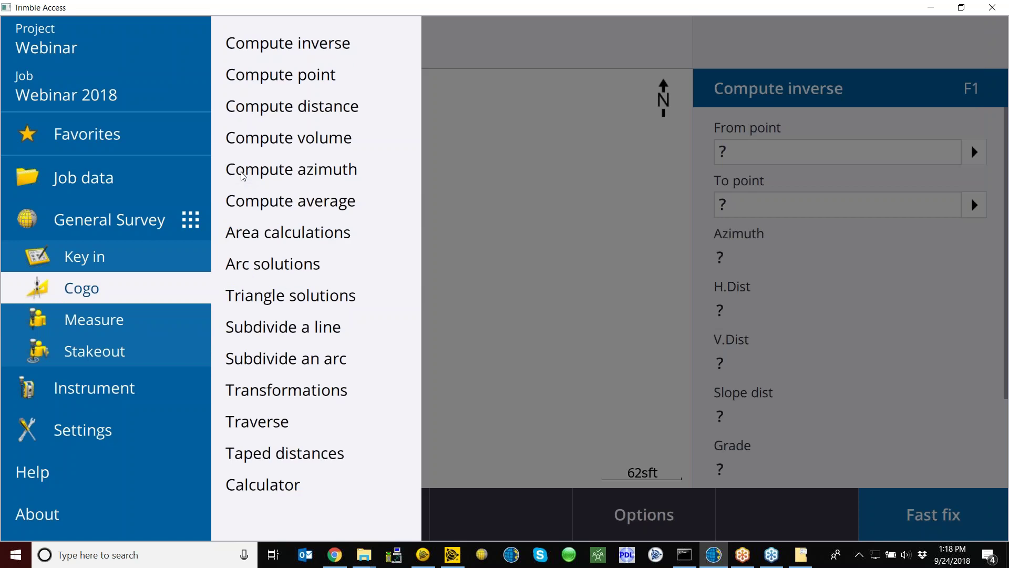
{"action": "left_click", "coordinate": [242, 172]}
{"action": "left_click", "coordinate": [970, 88]}
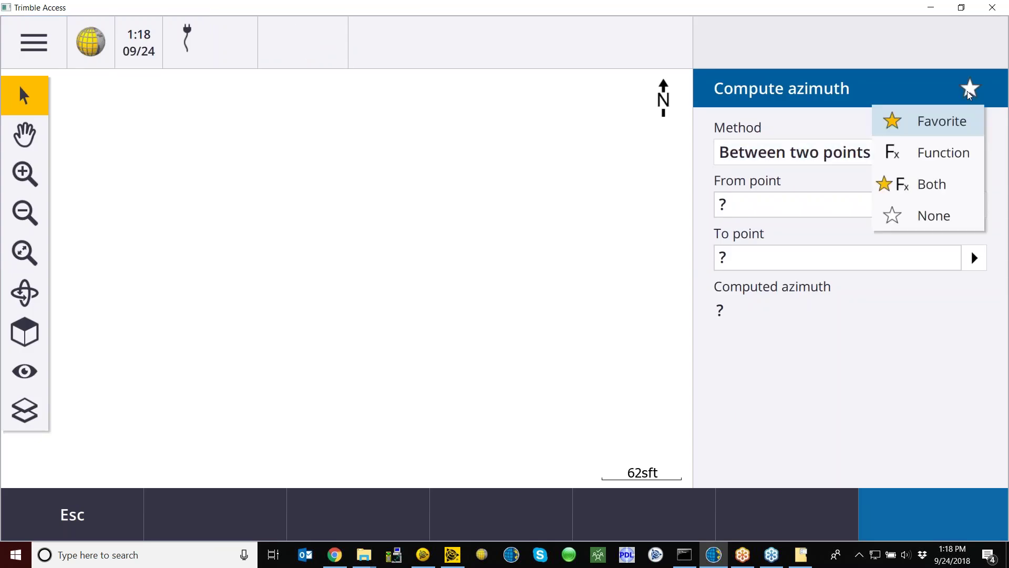
{"action": "left_click", "coordinate": [946, 123]}
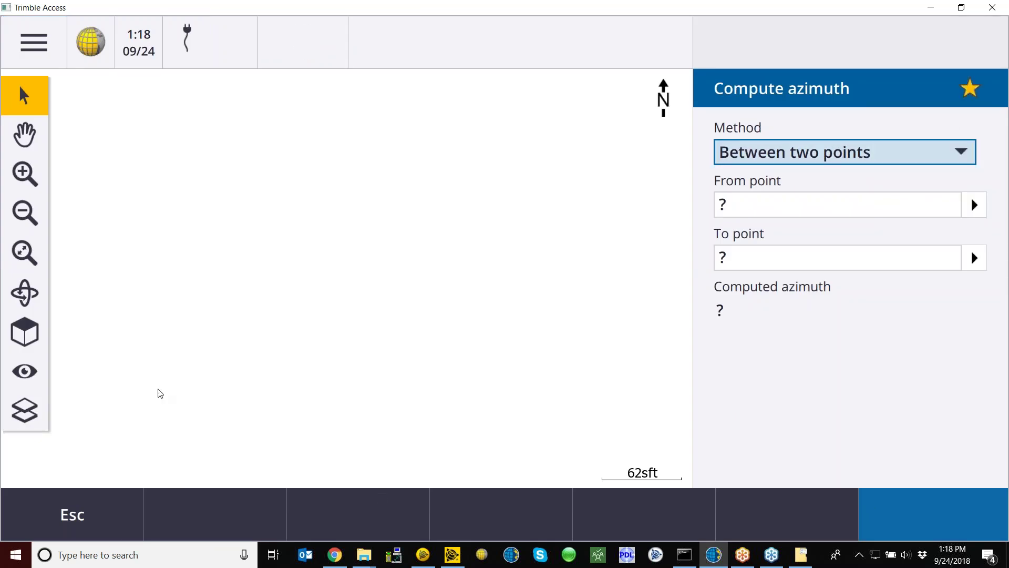
{"action": "left_click", "coordinate": [43, 57]}
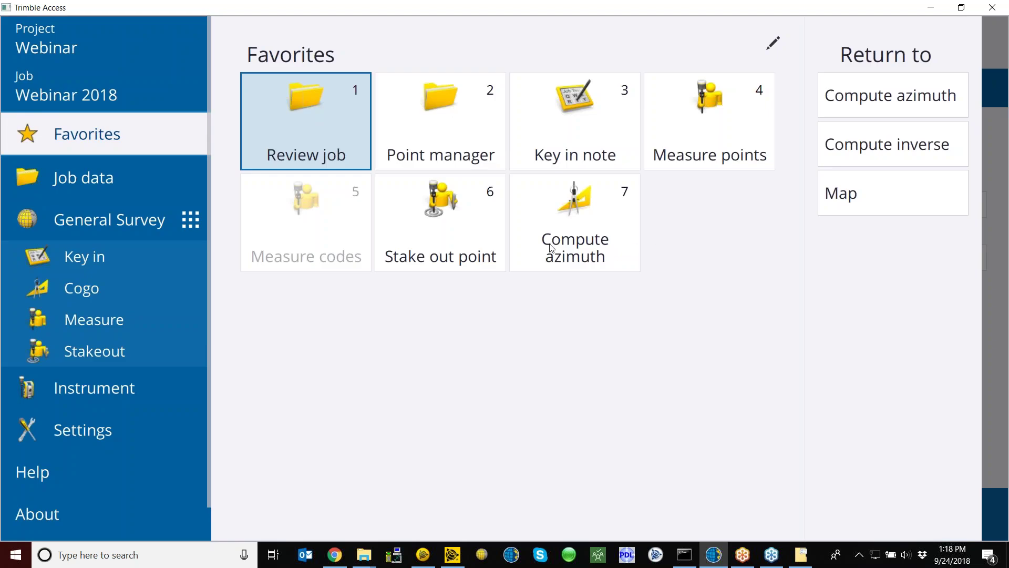
{"action": "left_click", "coordinate": [86, 291]}
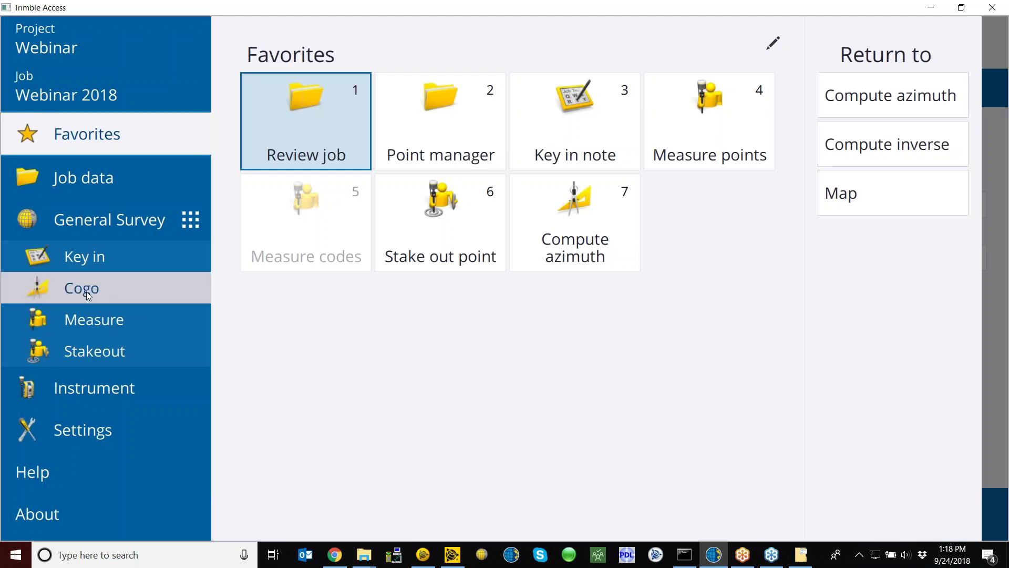
{"action": "left_click", "coordinate": [287, 232]}
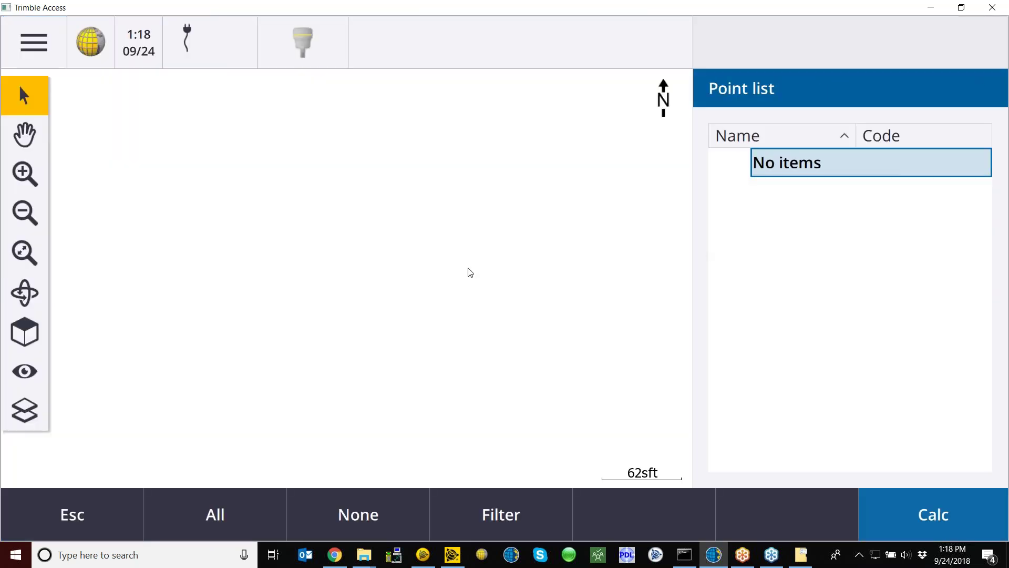
{"action": "left_click", "coordinate": [120, 515]}
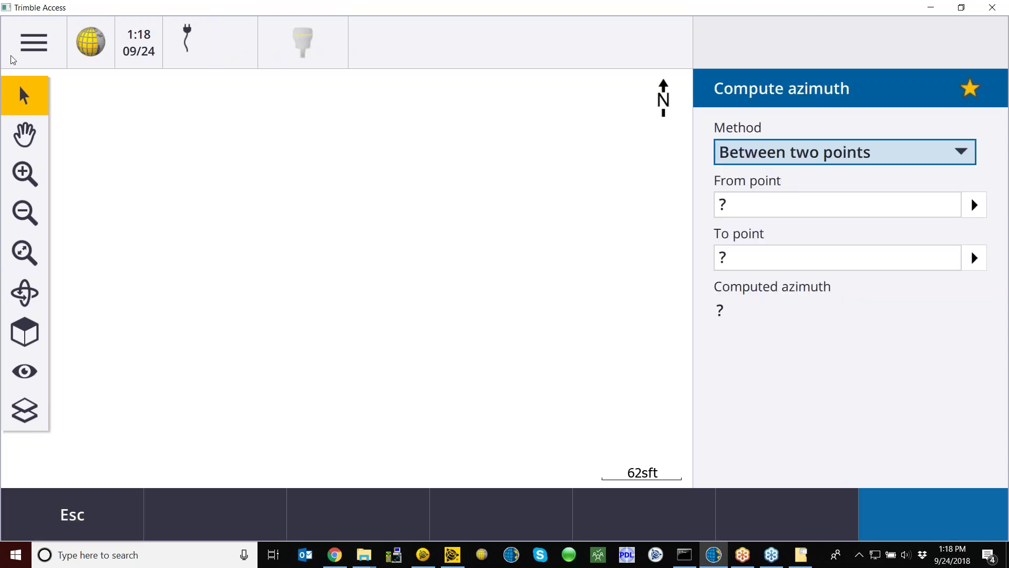
{"action": "left_click", "coordinate": [27, 51]}
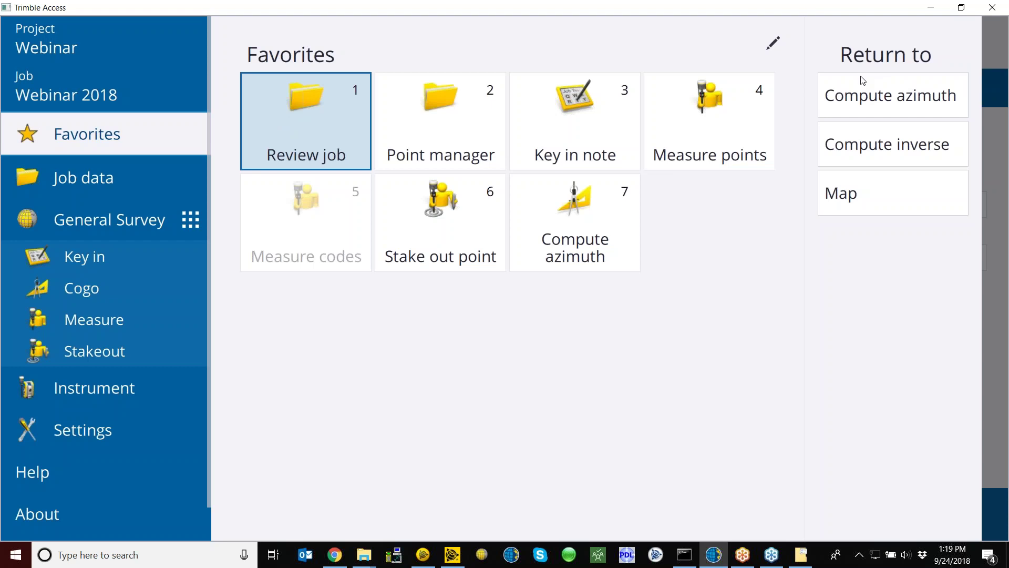
{"action": "left_click", "coordinate": [891, 103]}
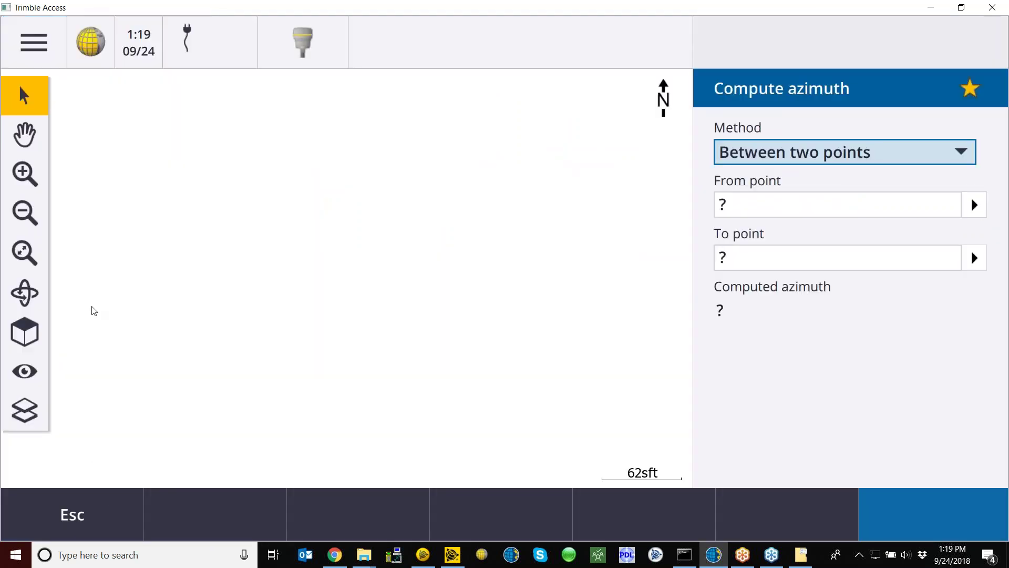
{"action": "left_click", "coordinate": [31, 47]}
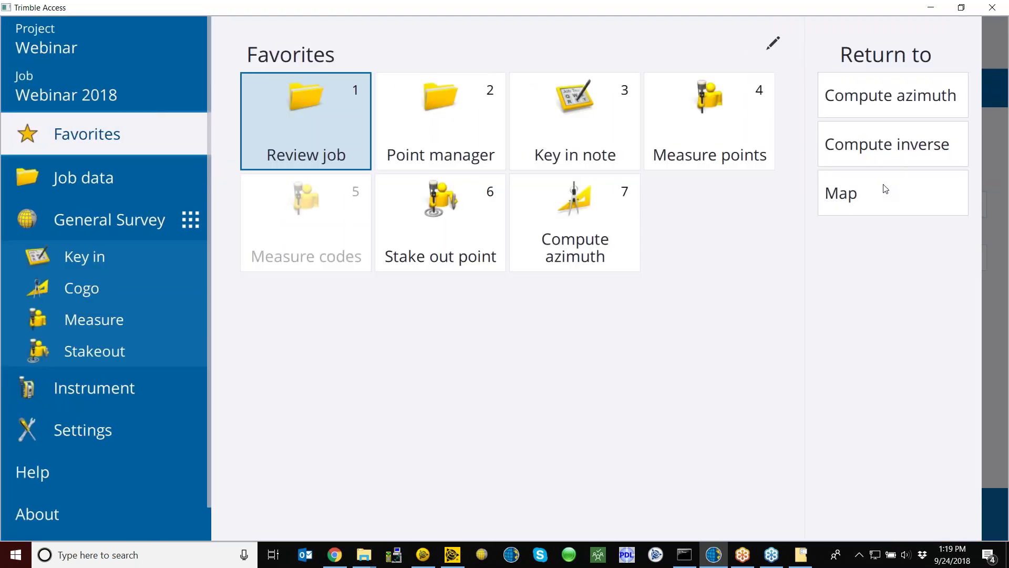
{"action": "left_click", "coordinate": [881, 198]}
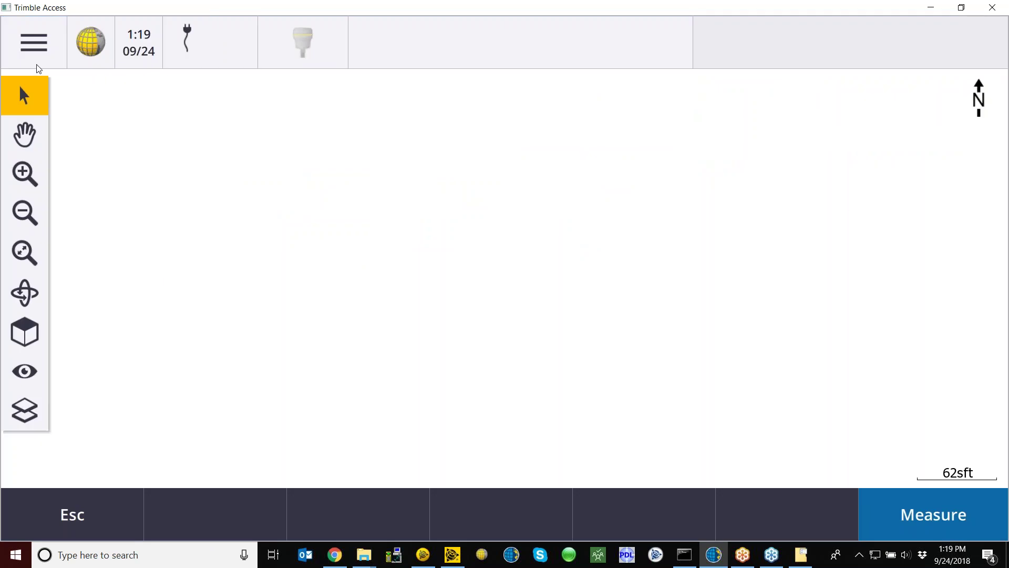
{"action": "left_click", "coordinate": [35, 48]}
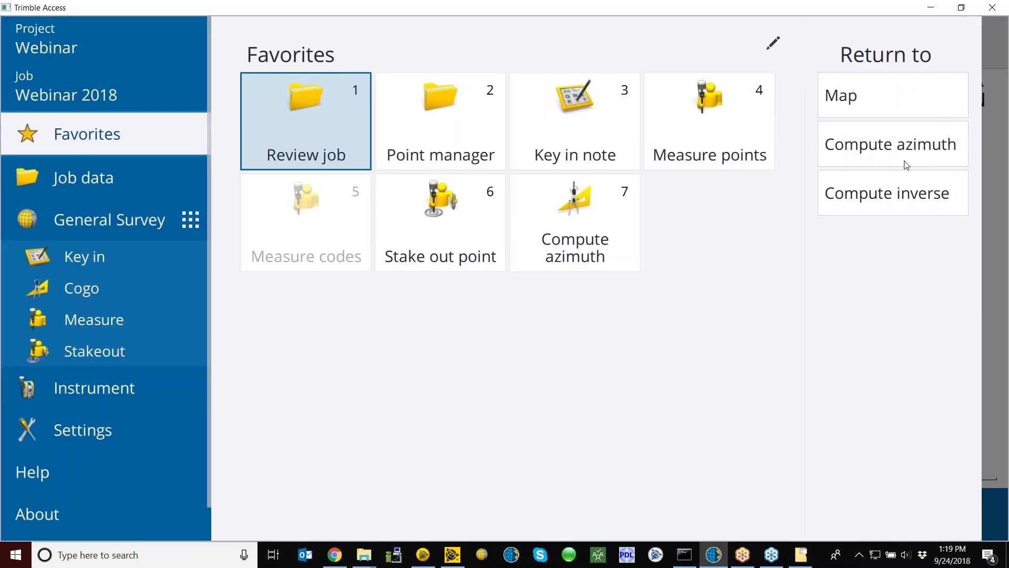
{"action": "left_click", "coordinate": [903, 150]}
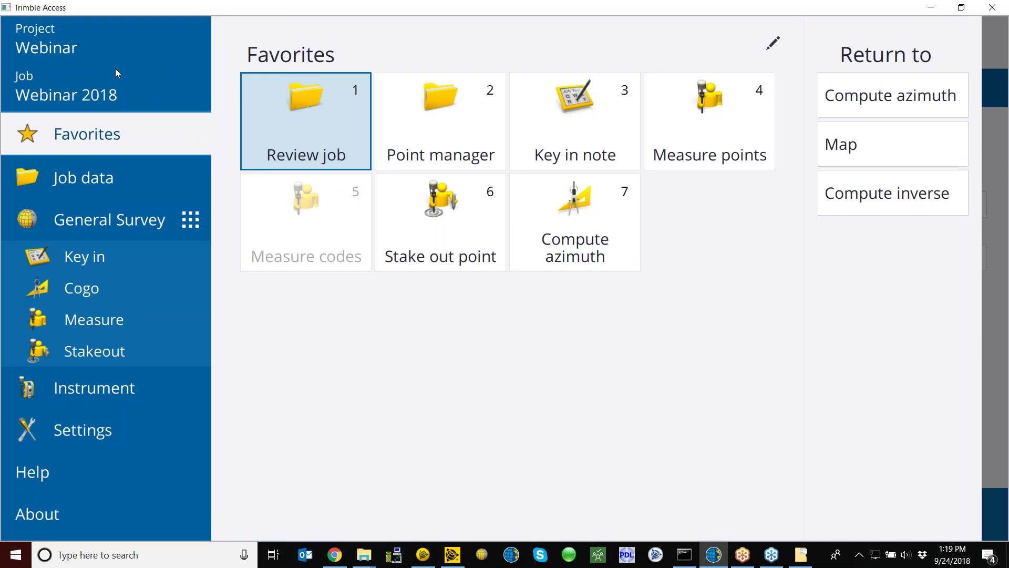
{"action": "left_click", "coordinate": [60, 82]}
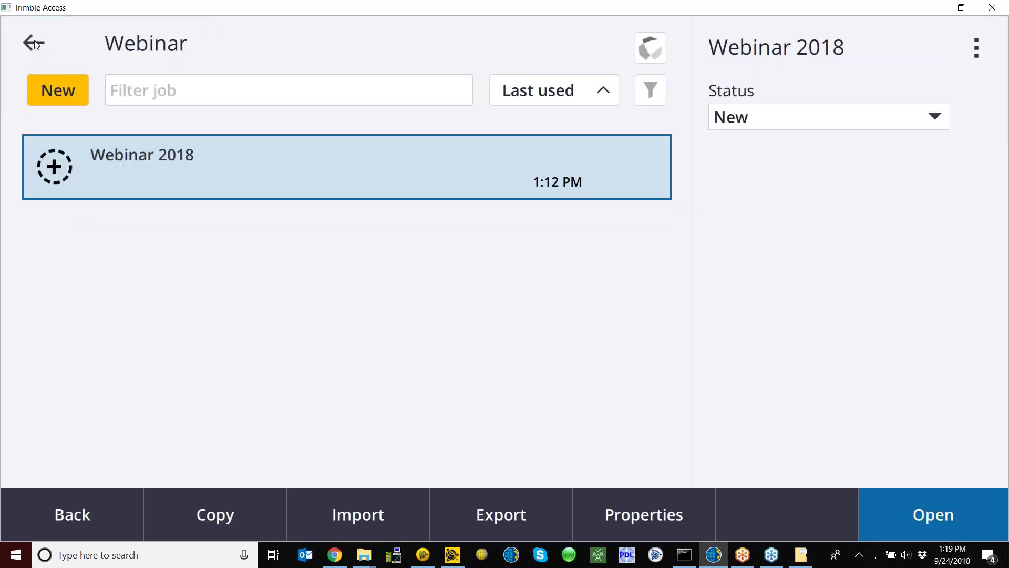
Go to Projects and view the Webinar project's properties without changing them.
{"action": "left_click", "coordinate": [35, 43]}
{"action": "left_click", "coordinate": [30, 37]}
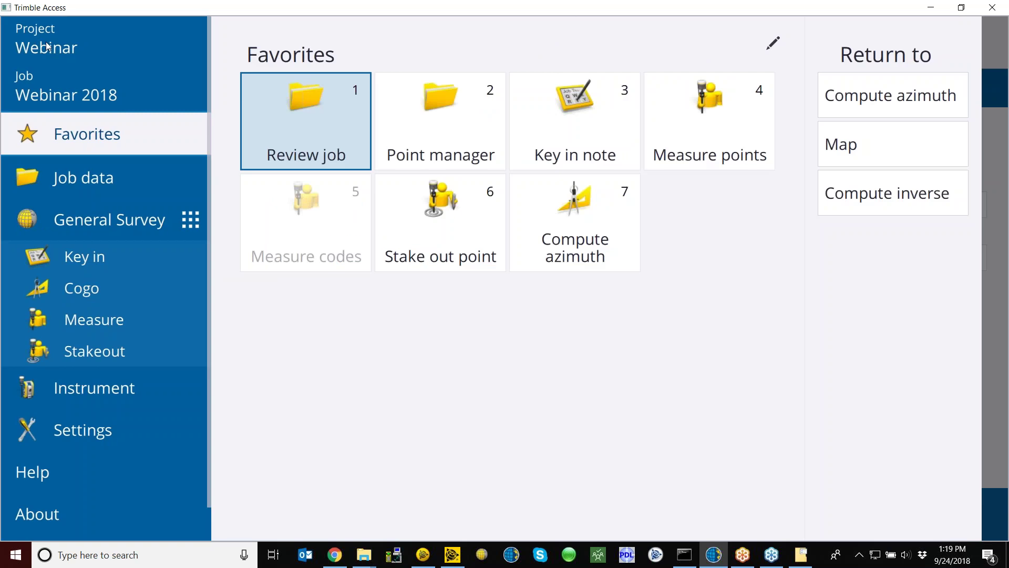
{"action": "left_click", "coordinate": [46, 42]}
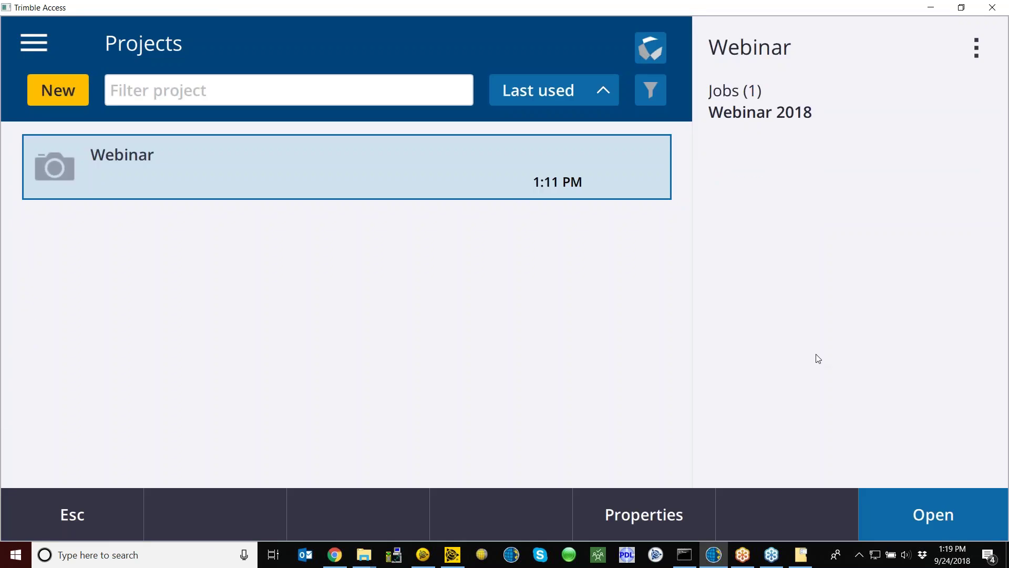
{"action": "left_click", "coordinate": [635, 513]}
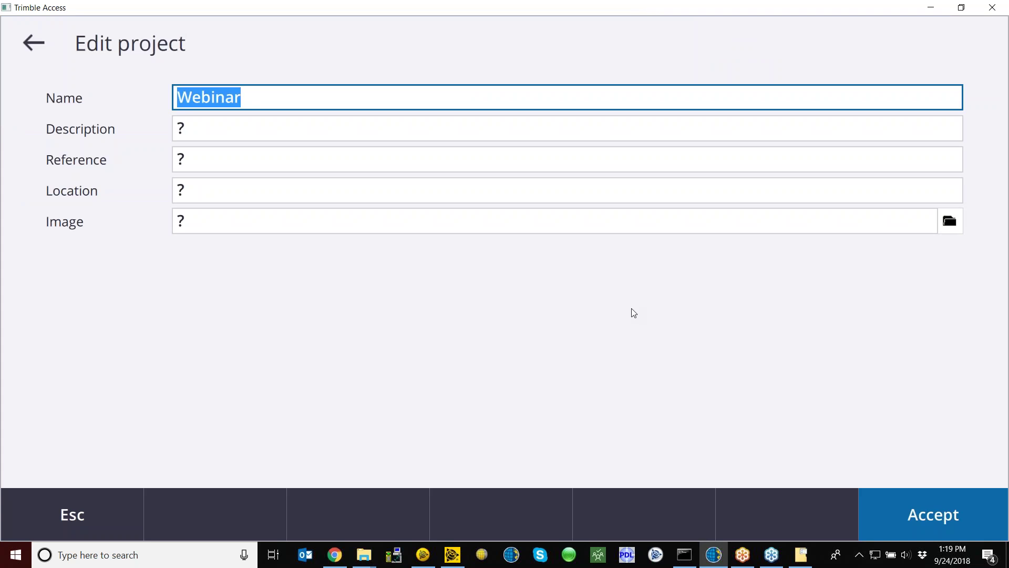
{"action": "left_click", "coordinate": [103, 514]}
Browse the job data menu, then launch Stake out point from Favorites.
{"action": "left_click", "coordinate": [31, 40]}
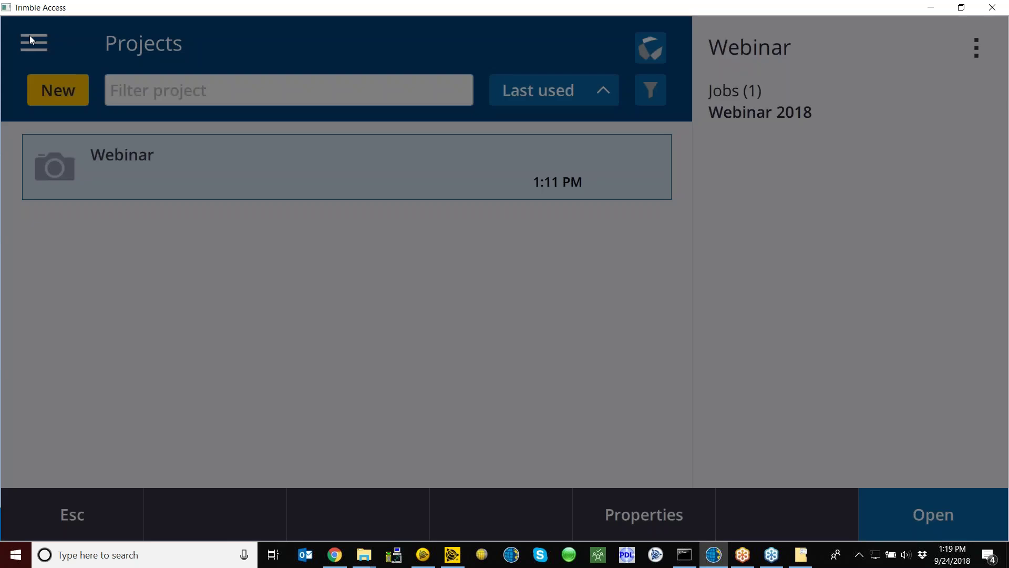
{"action": "left_click", "coordinate": [86, 181]}
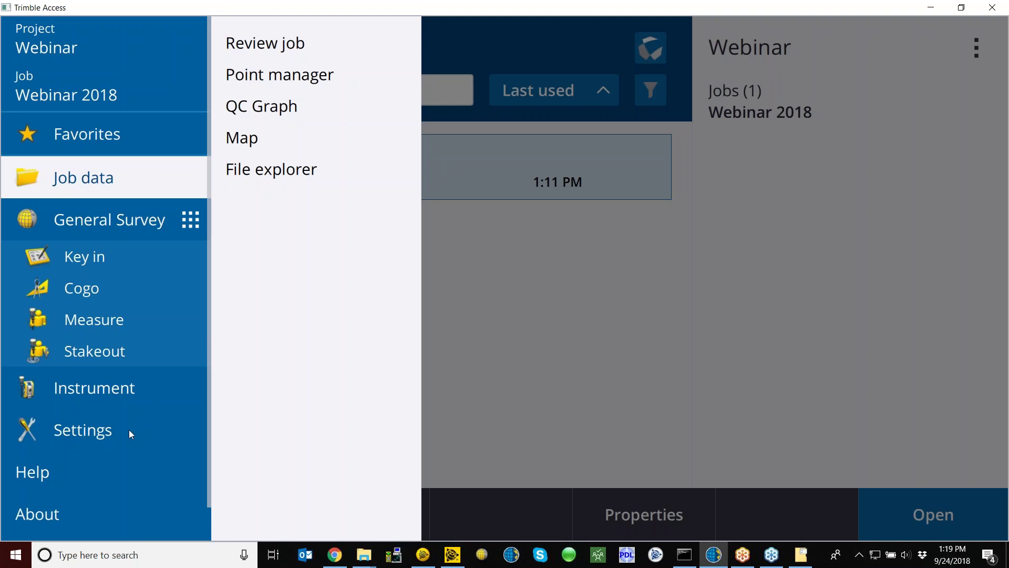
{"action": "scroll", "coordinate": [125, 450], "scroll_direction": "down", "scroll_amount": 2}
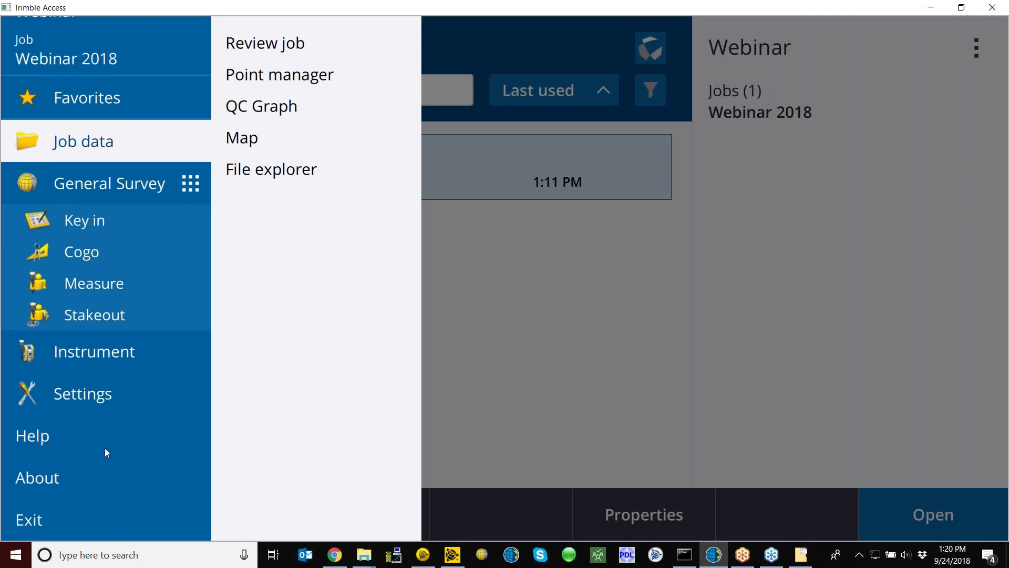
{"action": "left_click", "coordinate": [464, 410]}
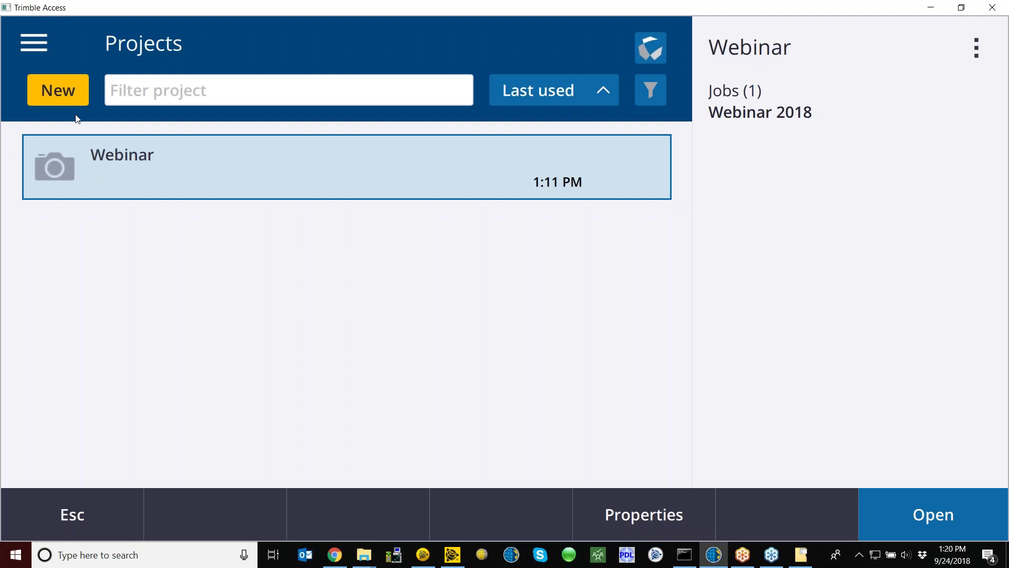
{"action": "left_click", "coordinate": [34, 44]}
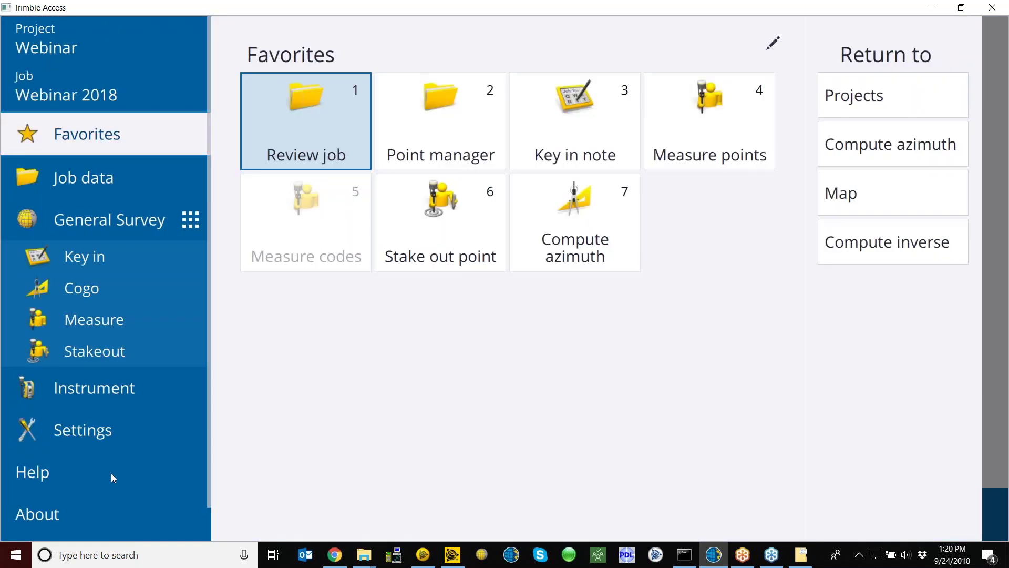
{"action": "scroll", "coordinate": [110, 475], "scroll_direction": "down", "scroll_amount": 2}
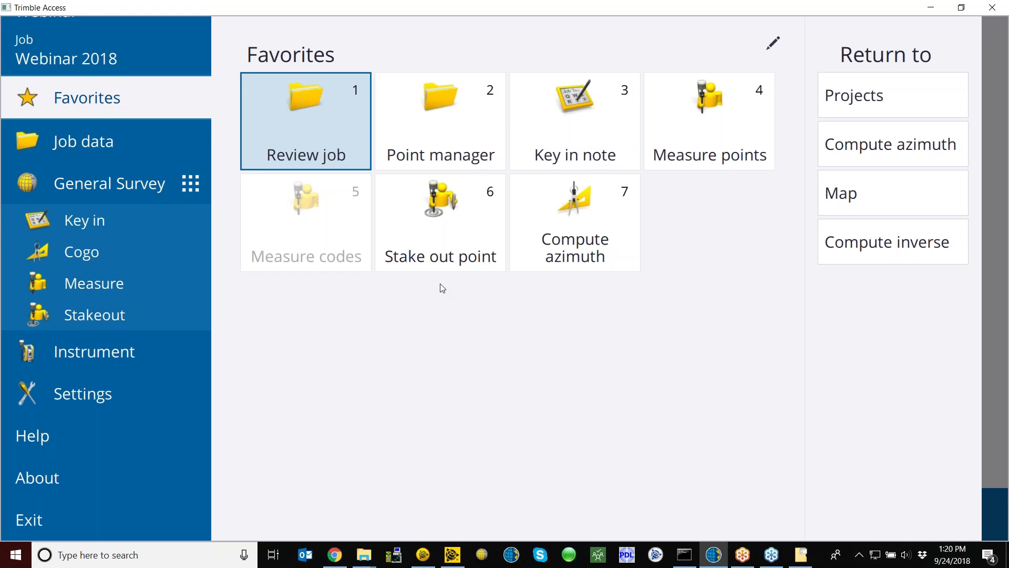
{"action": "left_click", "coordinate": [446, 237]}
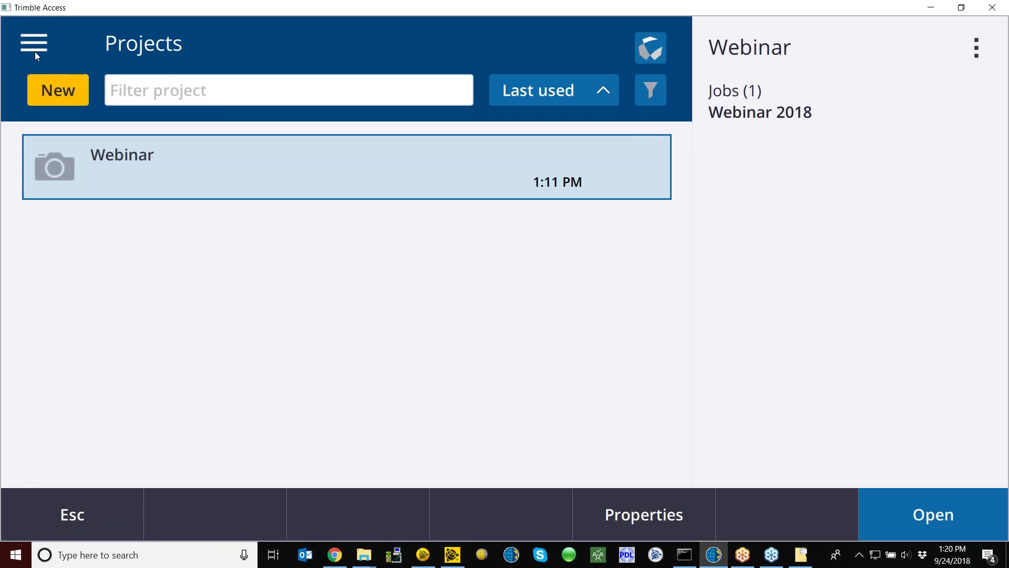
Start Measure points with the GPS Manual style and cancel the GNSS rover connection.
{"action": "left_click", "coordinate": [35, 52]}
{"action": "left_click", "coordinate": [105, 320]}
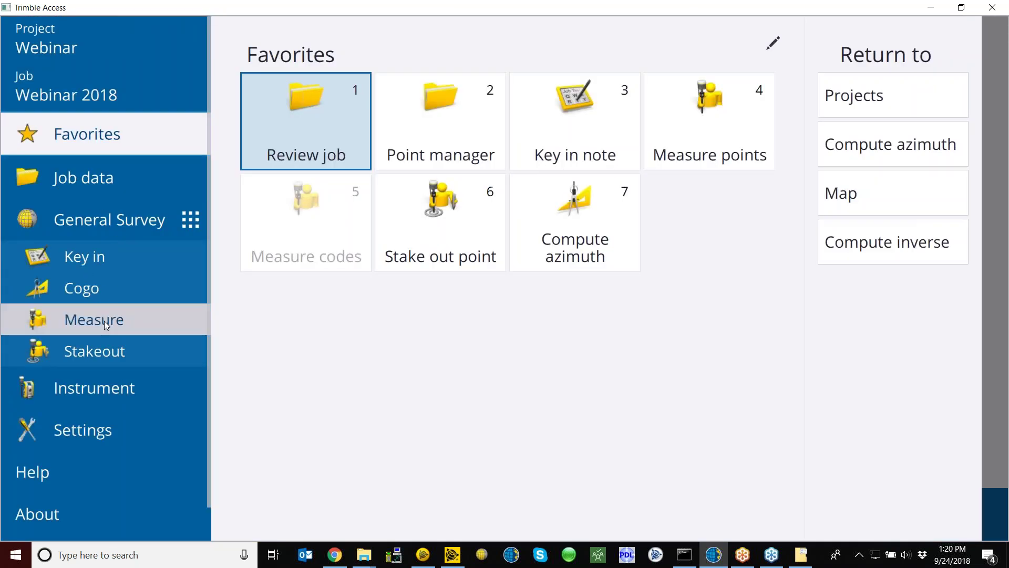
{"action": "left_click", "coordinate": [267, 52]}
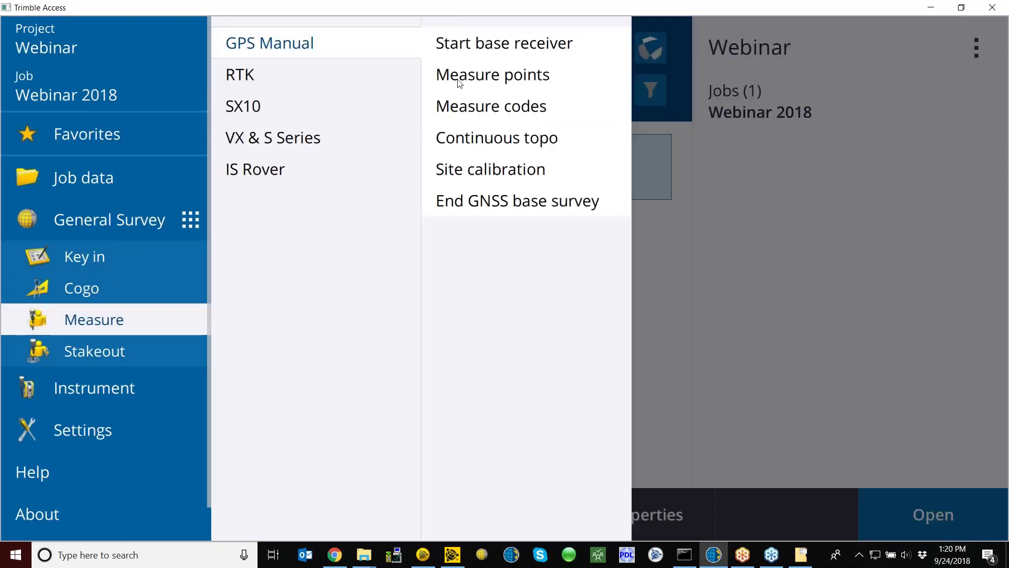
{"action": "left_click", "coordinate": [468, 77]}
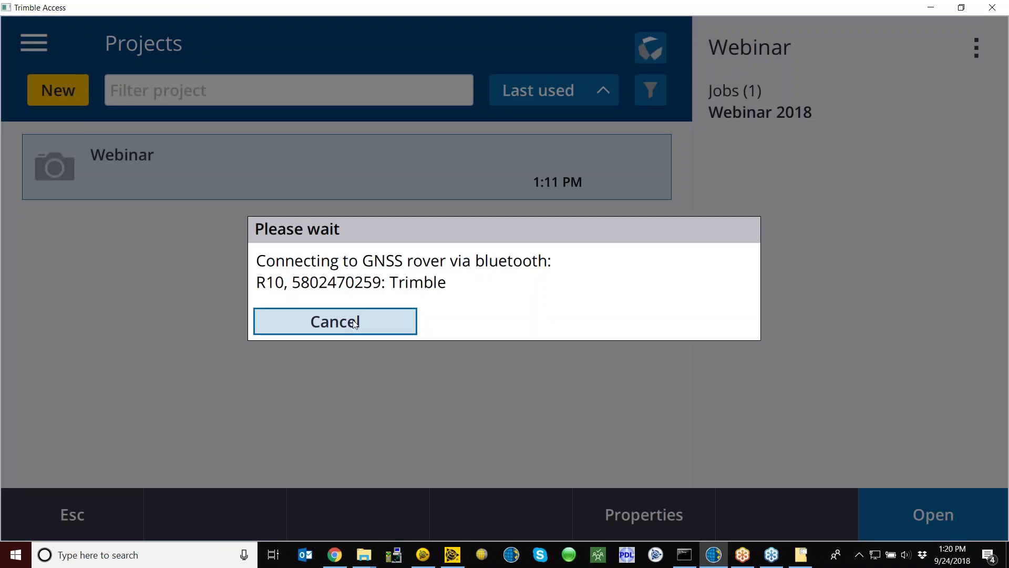
{"action": "left_click", "coordinate": [355, 322]}
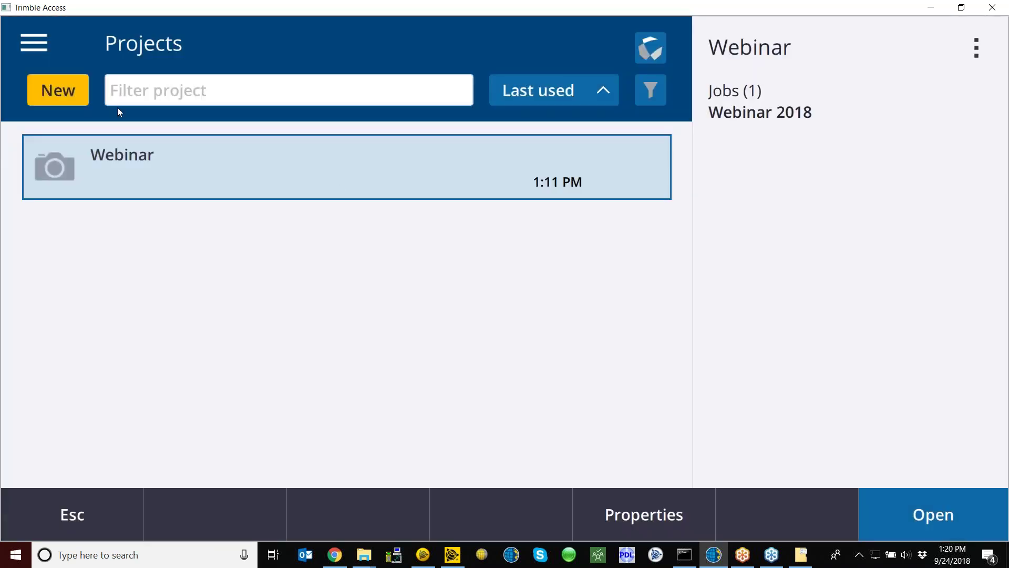
Back out of Measure points from Favorites, then shut down Trimble Access.
{"action": "left_click", "coordinate": [31, 55]}
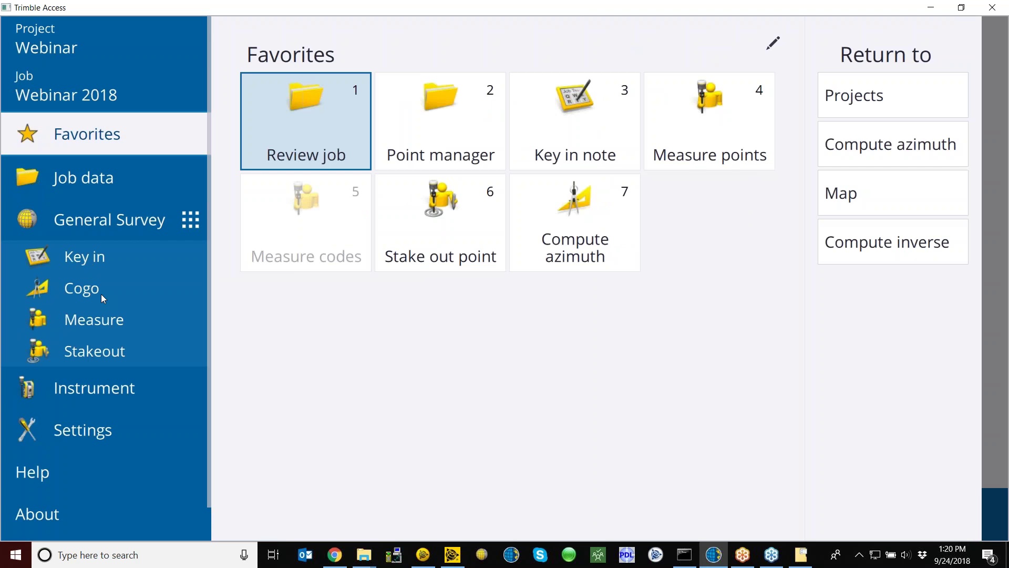
{"action": "left_click", "coordinate": [691, 159]}
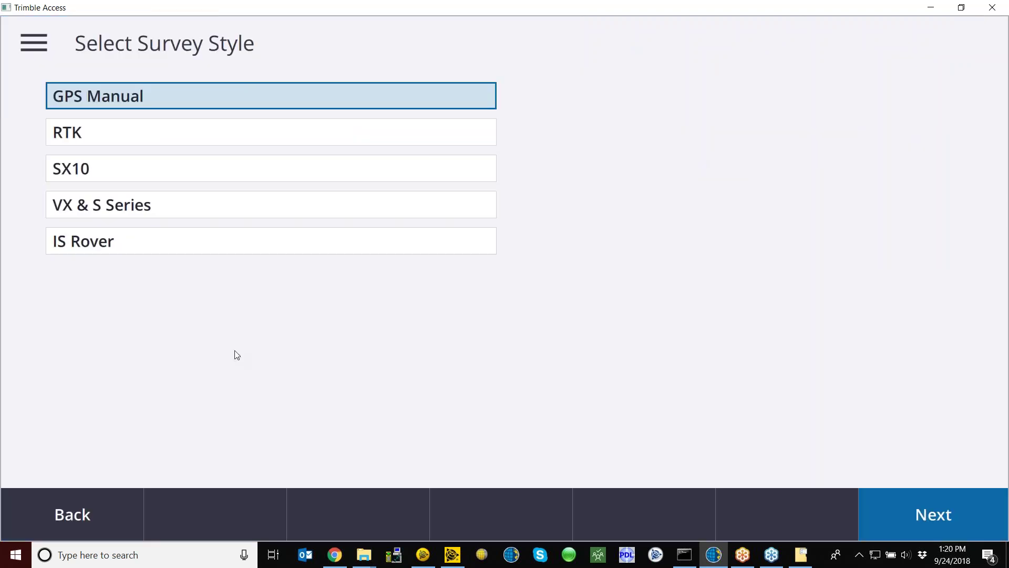
{"action": "left_click", "coordinate": [87, 528]}
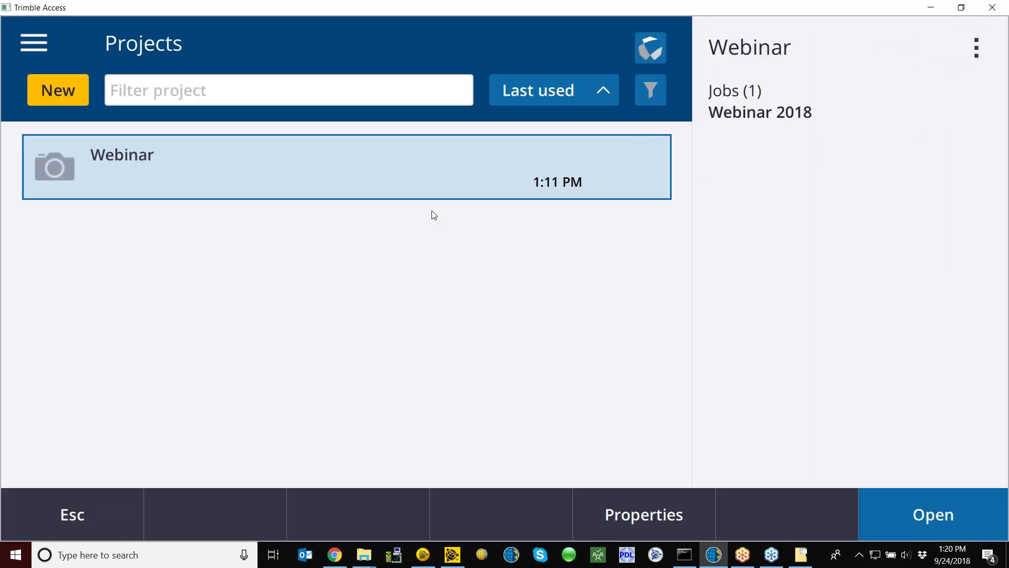
{"action": "left_click", "coordinate": [992, 8]}
{"action": "left_click", "coordinate": [351, 319]}
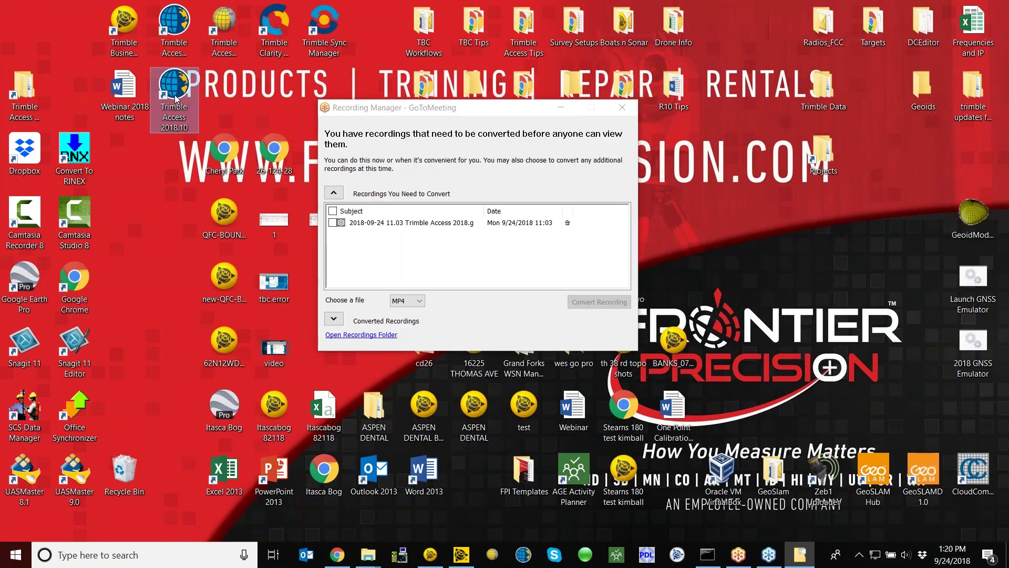
Relaunch Trimble Access 2018.10 full-screen, open Webinar 2018, and cancel the GPS Manual rover connection.
{"action": "double_click", "coordinate": [179, 84]}
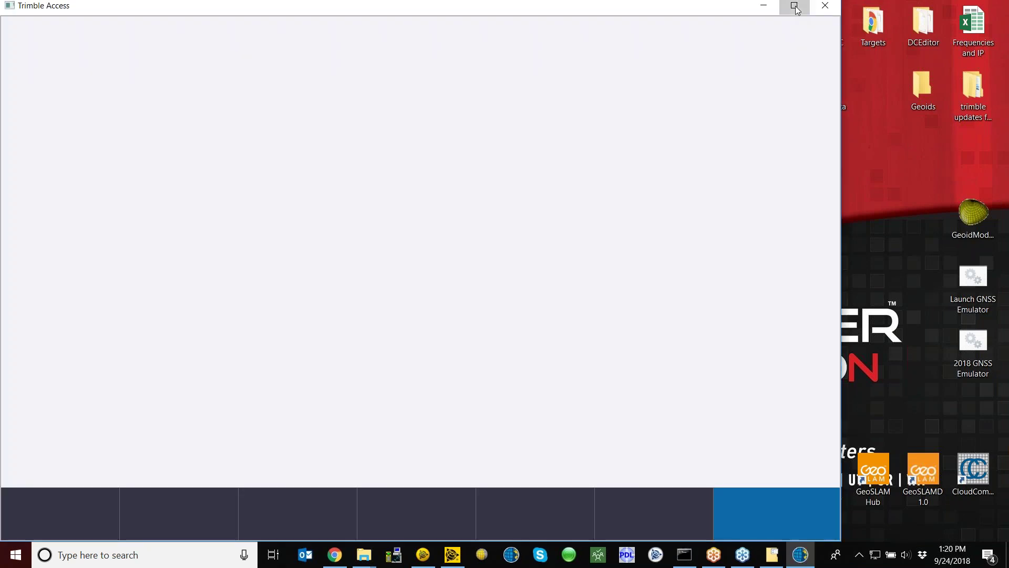
{"action": "left_click", "coordinate": [793, 8]}
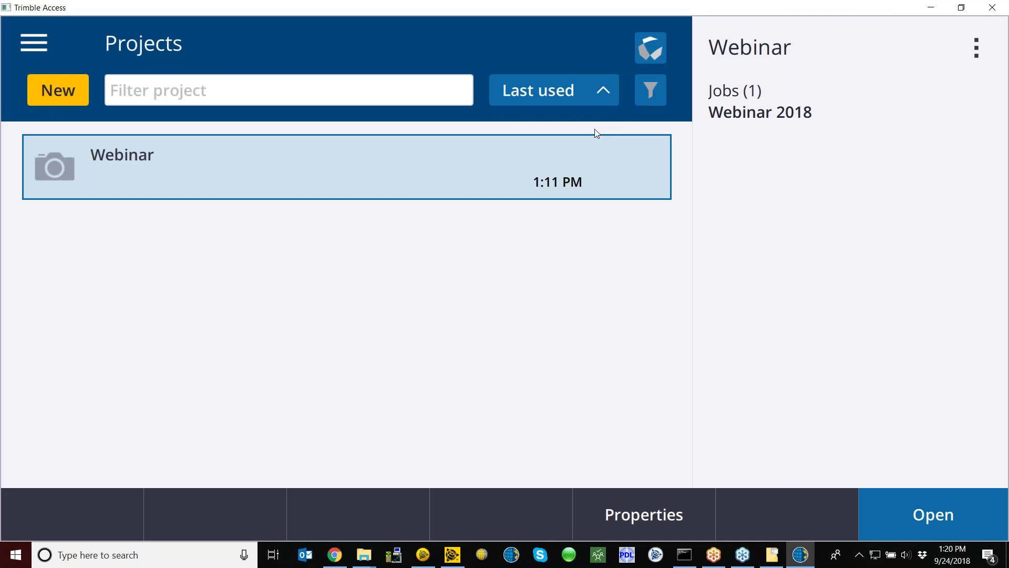
{"action": "left_click", "coordinate": [958, 525]}
{"action": "left_click", "coordinate": [48, 46]}
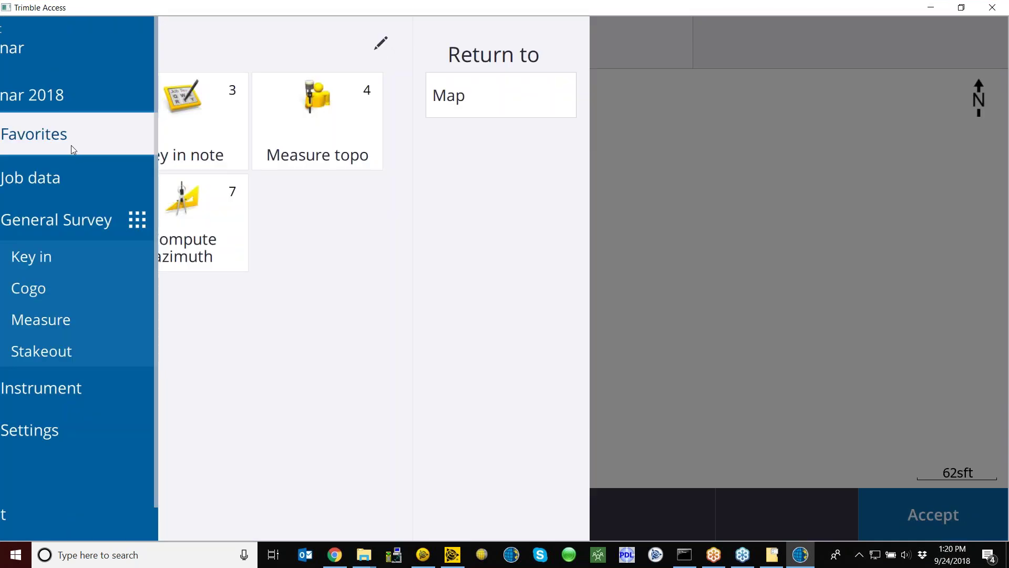
{"action": "left_click", "coordinate": [94, 320]}
{"action": "left_click", "coordinate": [265, 43]}
{"action": "left_click", "coordinate": [492, 79]}
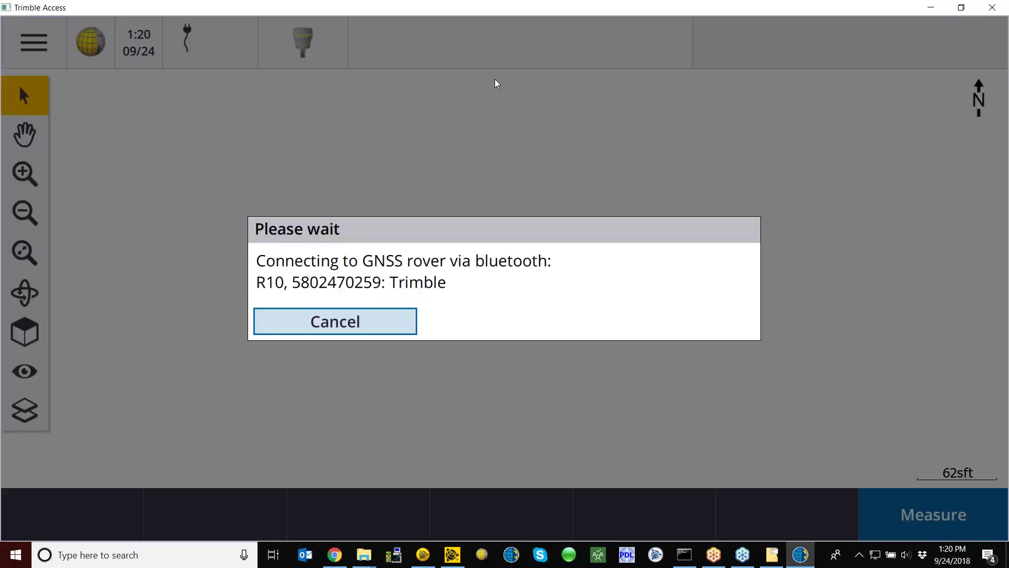
{"action": "left_click", "coordinate": [399, 331]}
Back out of Measure points, then open Compute azimuth from Favorites.
{"action": "left_click", "coordinate": [36, 47]}
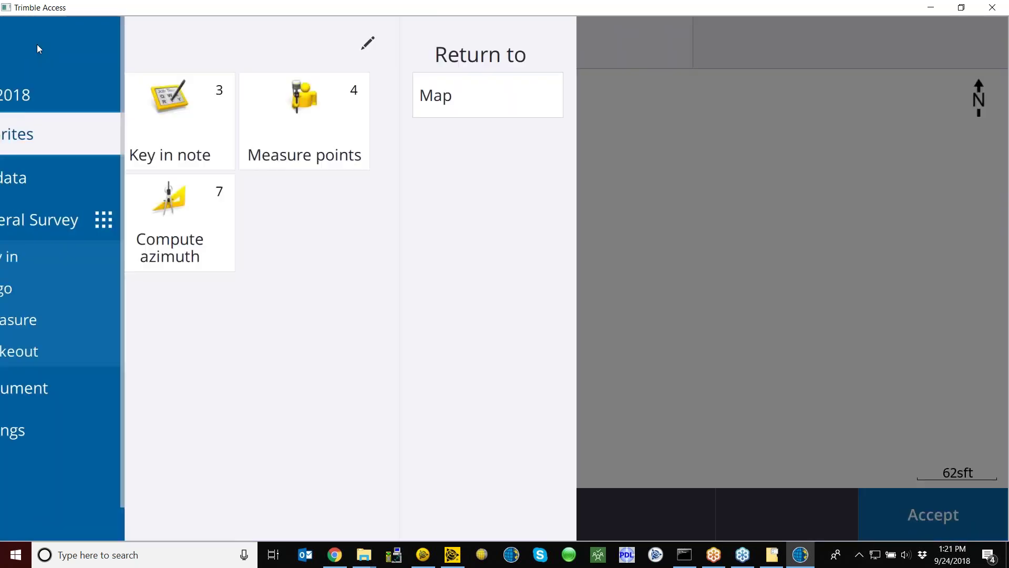
{"action": "left_click", "coordinate": [676, 138]}
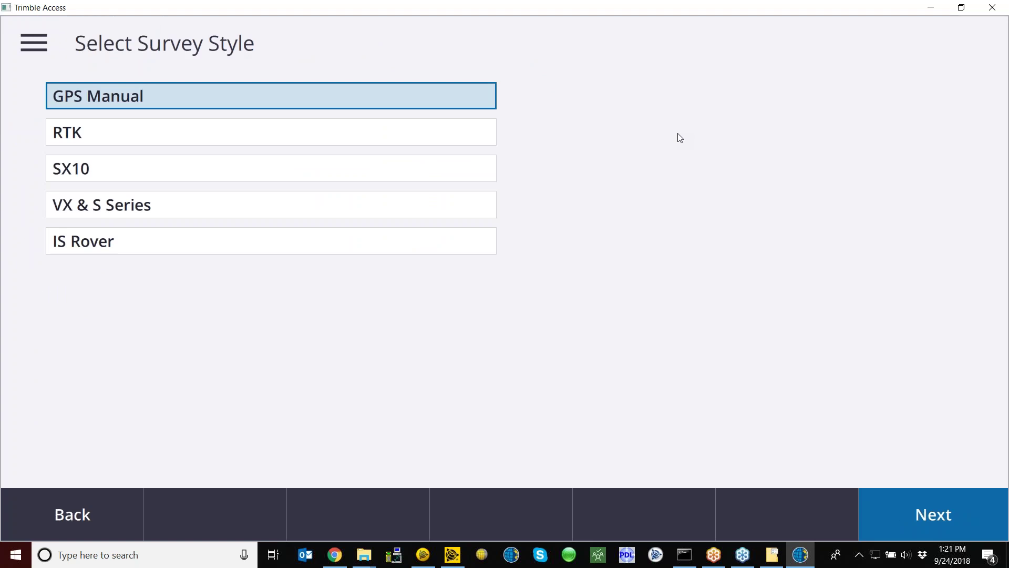
{"action": "left_click", "coordinate": [81, 493]}
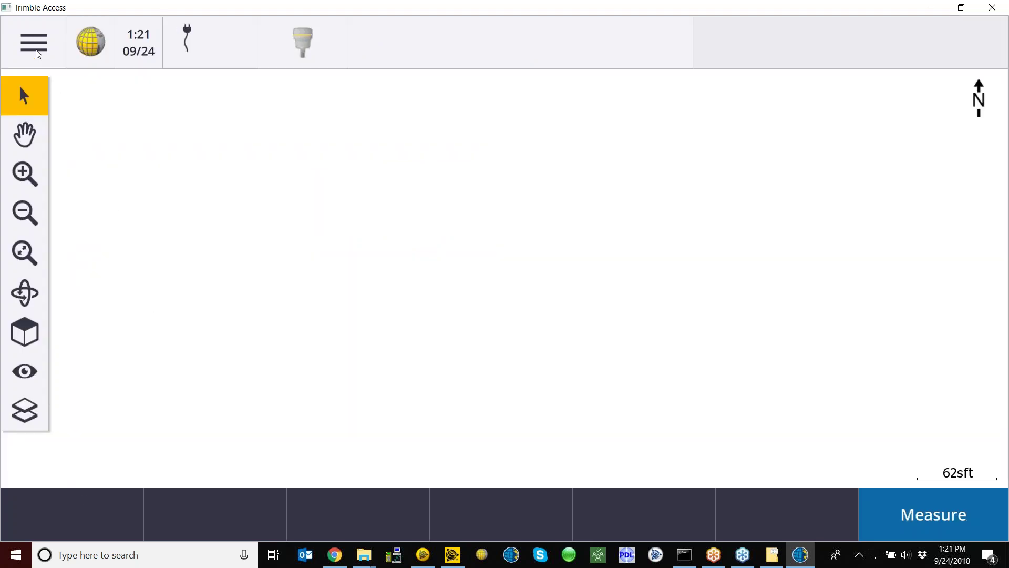
{"action": "left_click", "coordinate": [35, 50]}
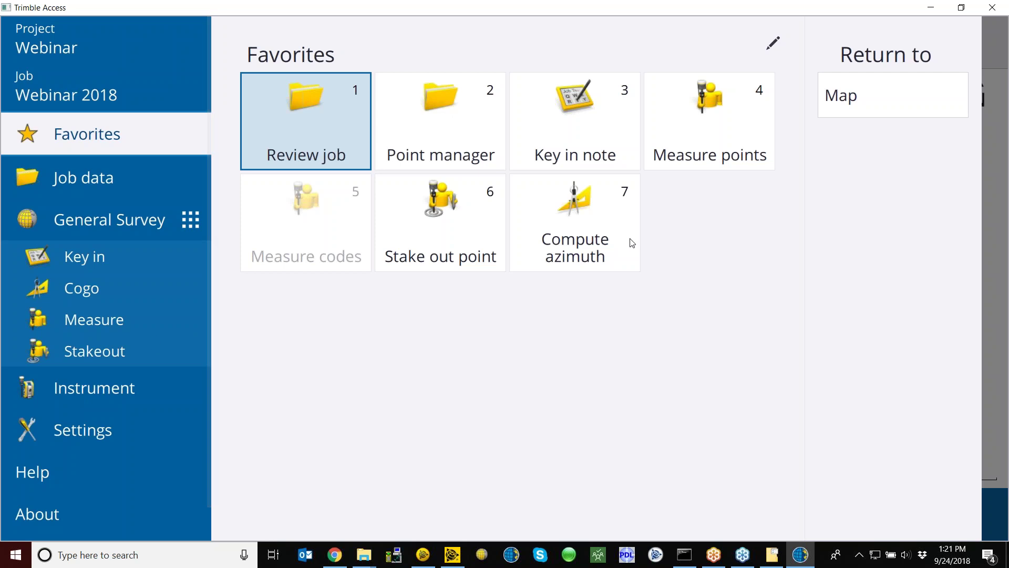
{"action": "left_click", "coordinate": [570, 239]}
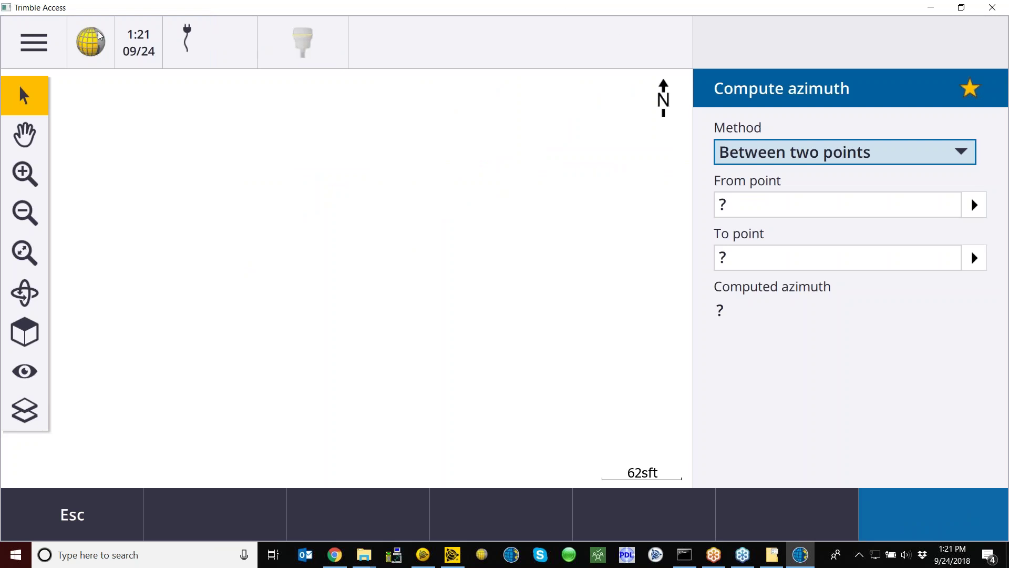
Open the Compute azimuth help page with F1.
{"action": "left_click", "coordinate": [33, 41]}
{"action": "scroll", "coordinate": [141, 482], "scroll_direction": "down", "scroll_amount": 3}
{"action": "scroll", "coordinate": [135, 485], "scroll_direction": "up", "scroll_amount": 2}
{"action": "left_click", "coordinate": [890, 96]}
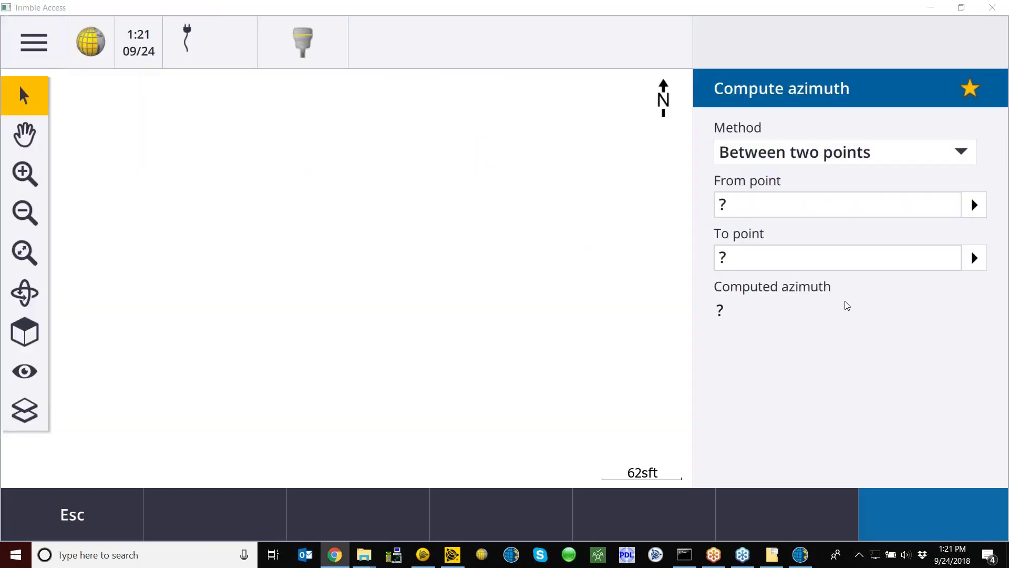
{"action": "key", "text": "F1"}
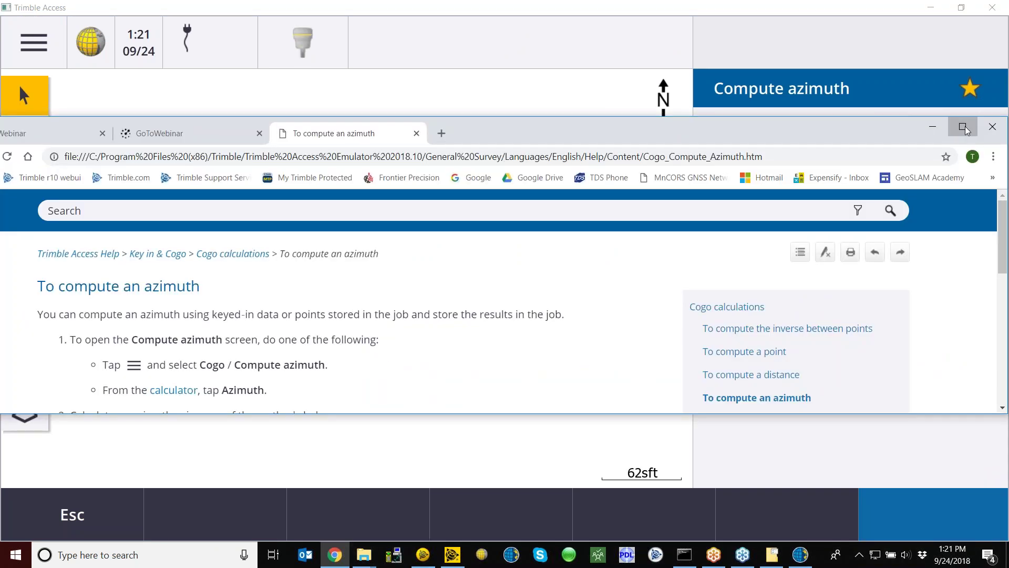
Maximize and scroll the 'To compute an azimuth' help page, then close its tab.
{"action": "left_click", "coordinate": [963, 128]}
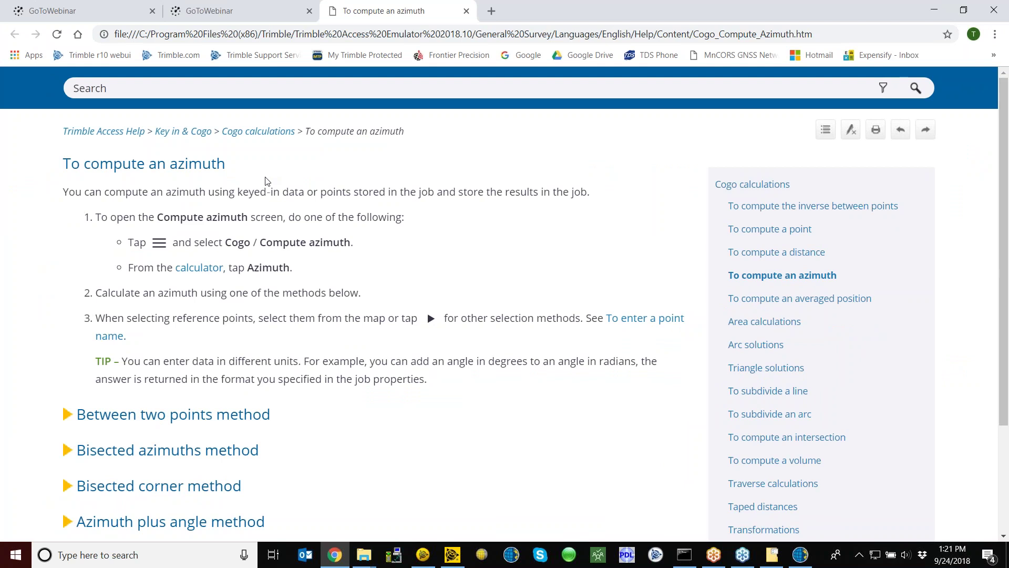
{"action": "scroll", "coordinate": [266, 180], "scroll_direction": "down", "scroll_amount": 1}
{"action": "scroll", "coordinate": [266, 181], "scroll_direction": "up", "scroll_amount": 1}
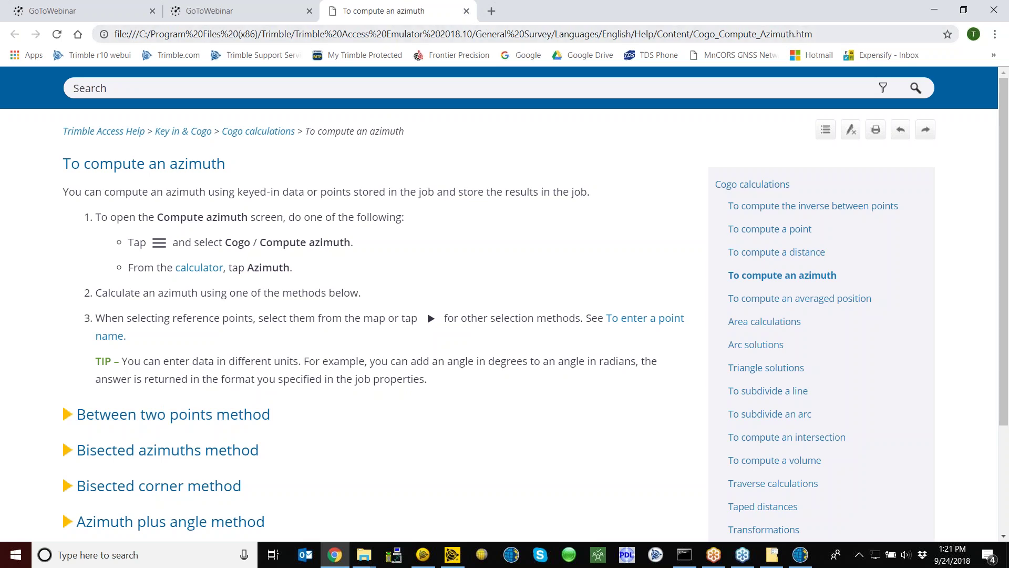
{"action": "left_click", "coordinate": [466, 11]}
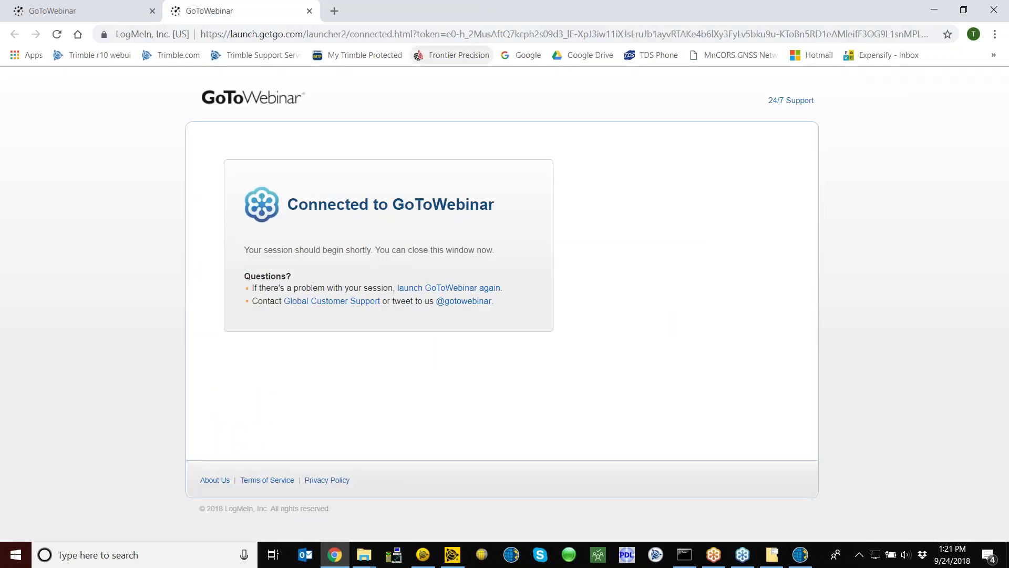
Minimize Chrome and close Trimble Access's Compute azimuth form to show the job map.
{"action": "left_click", "coordinate": [933, 12]}
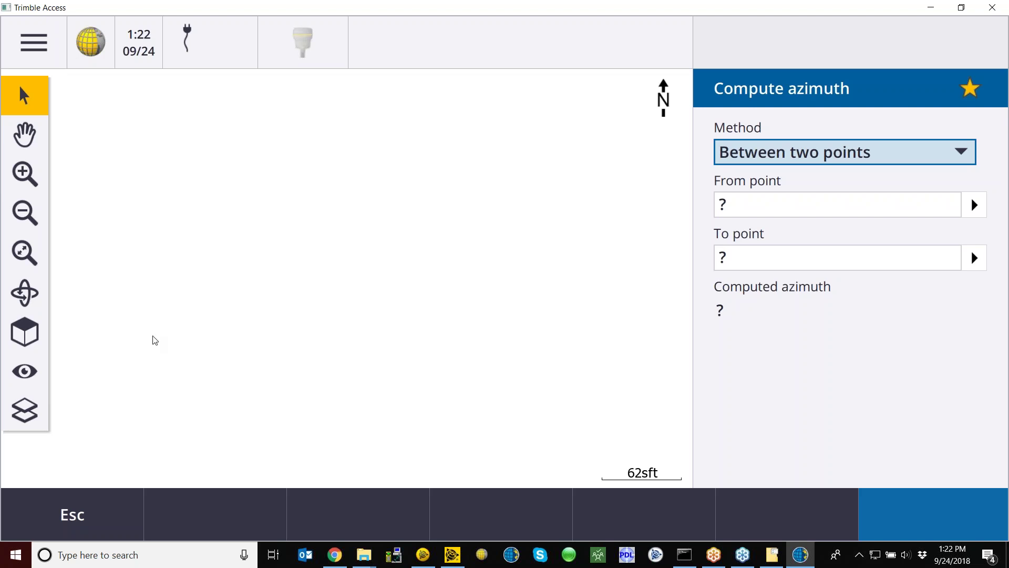
{"action": "left_click", "coordinate": [79, 528]}
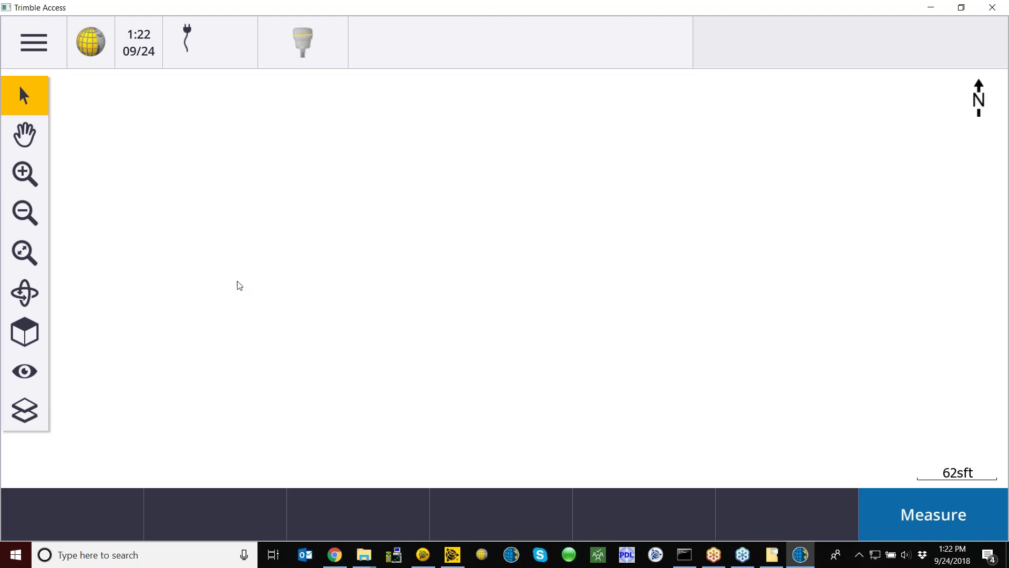
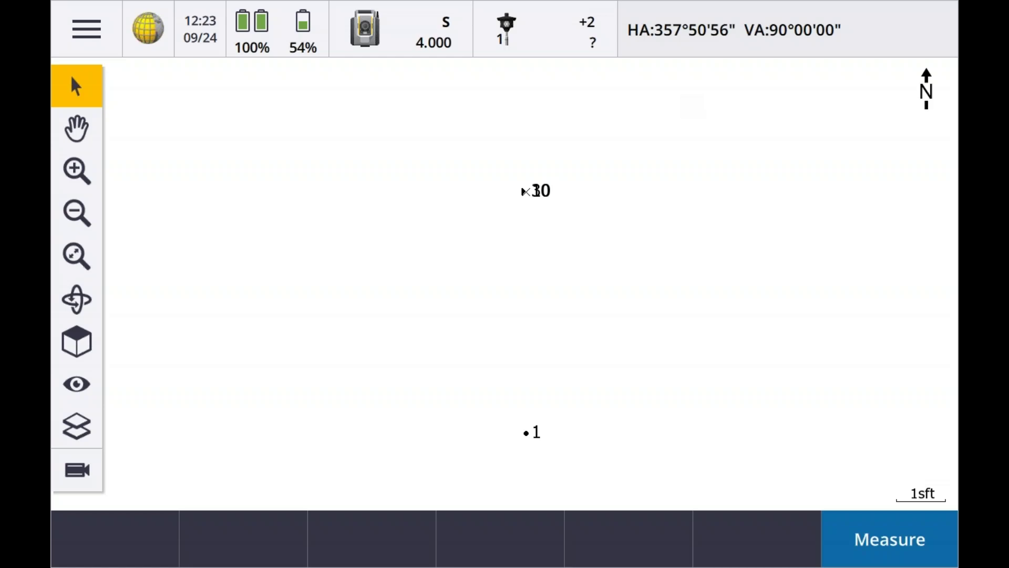
Check the controller battery status, then return to the map.
{"action": "left_click", "coordinate": [86, 29]}
{"action": "left_click", "coordinate": [303, 29]}
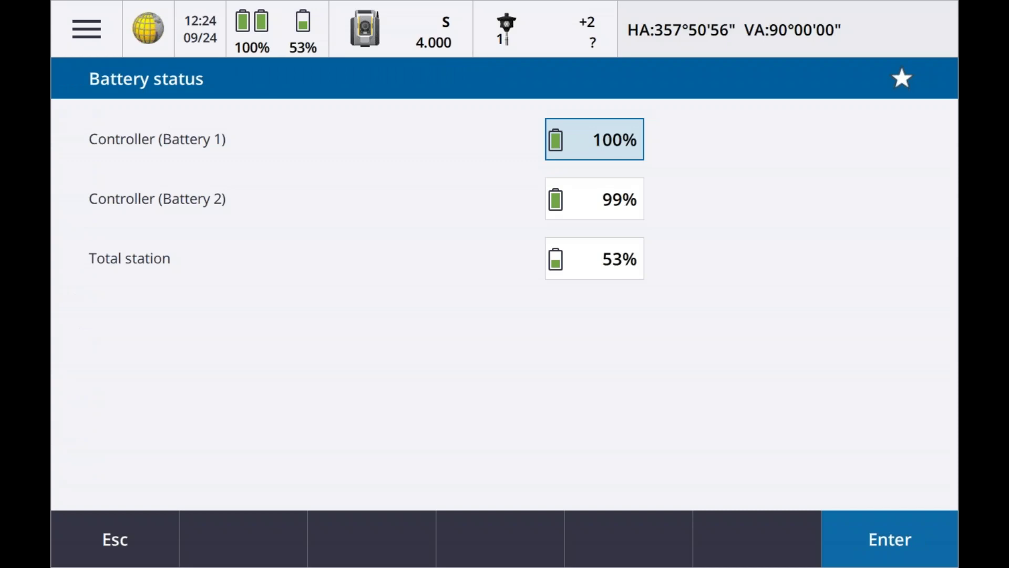
{"action": "left_click", "coordinate": [594, 140]}
{"action": "key", "text": "Escape"}
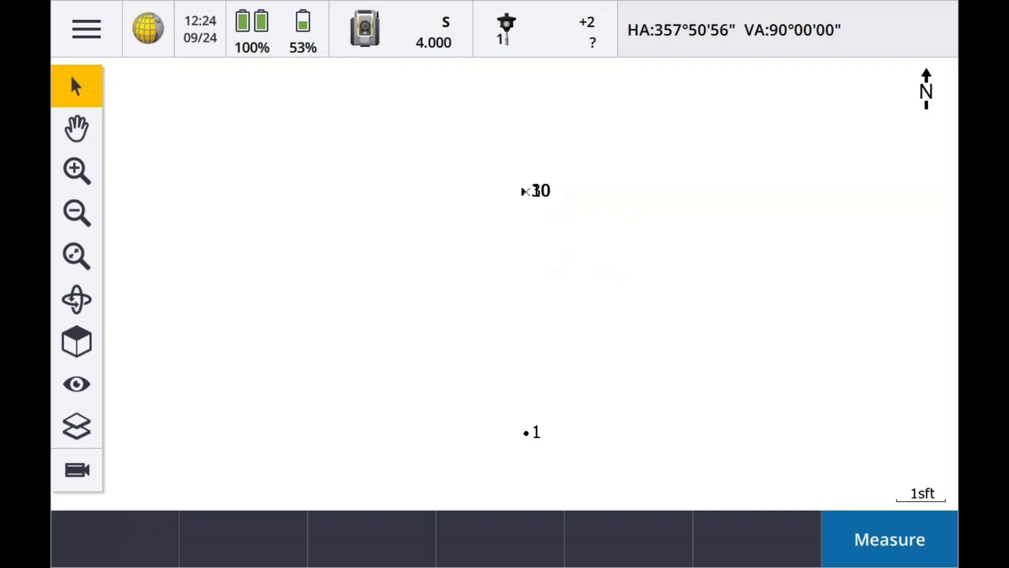
View the instrument's live video, take a snapshot, and review the camera and view options.
{"action": "key", "text": "ctrl+i"}
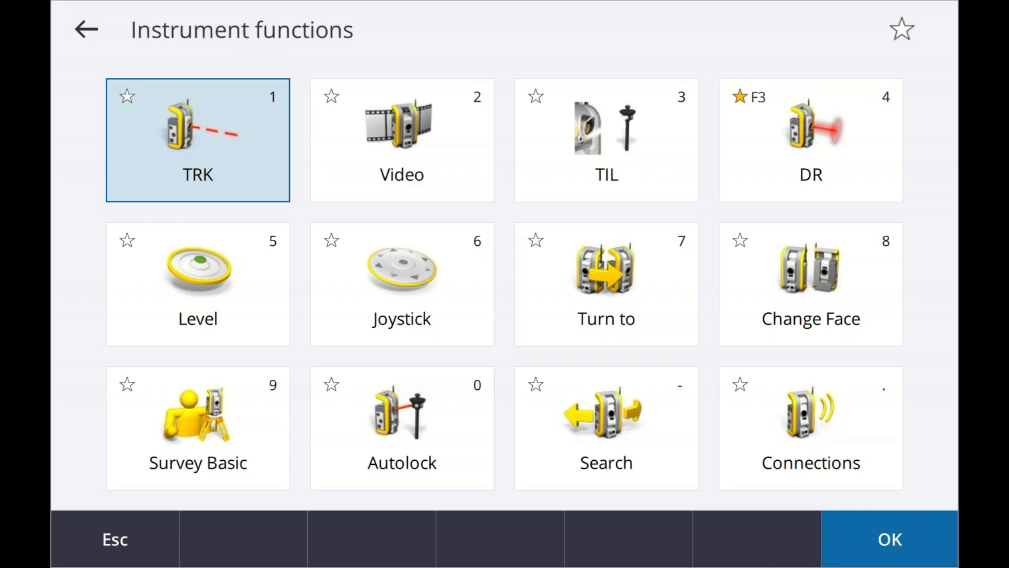
{"action": "key", "text": "2"}
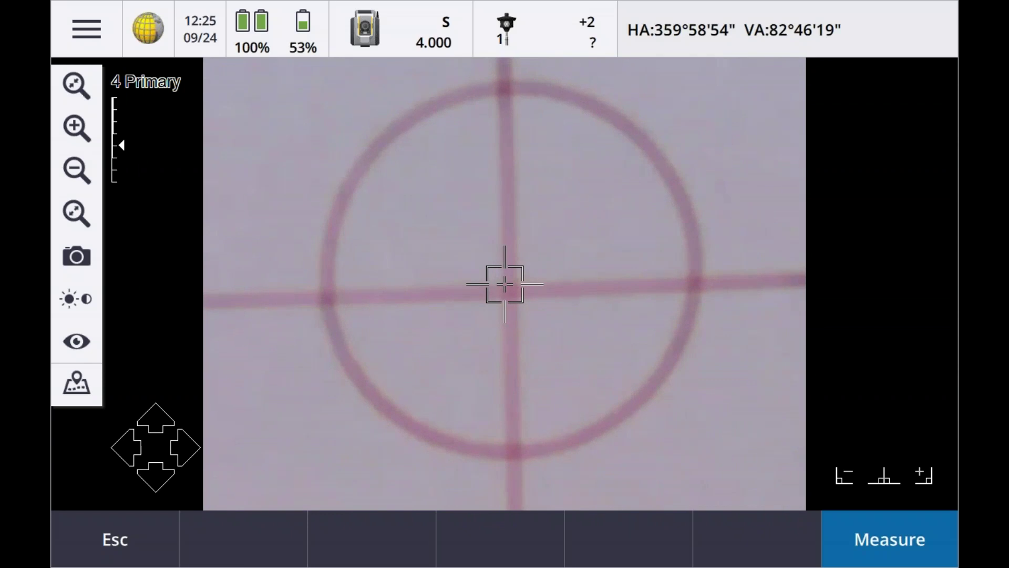
{"action": "key", "text": "Return"}
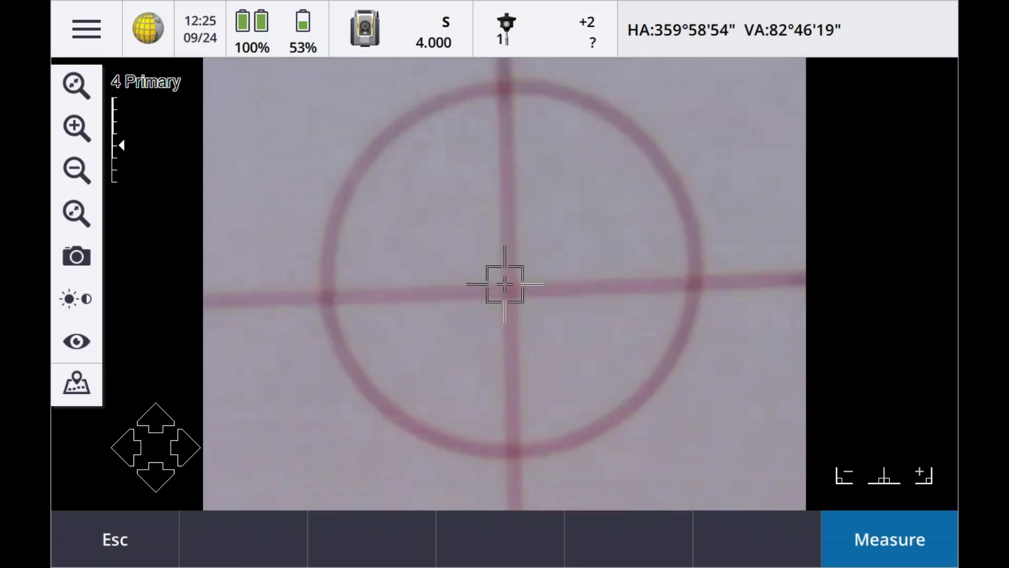
{"action": "left_click", "coordinate": [76, 299]}
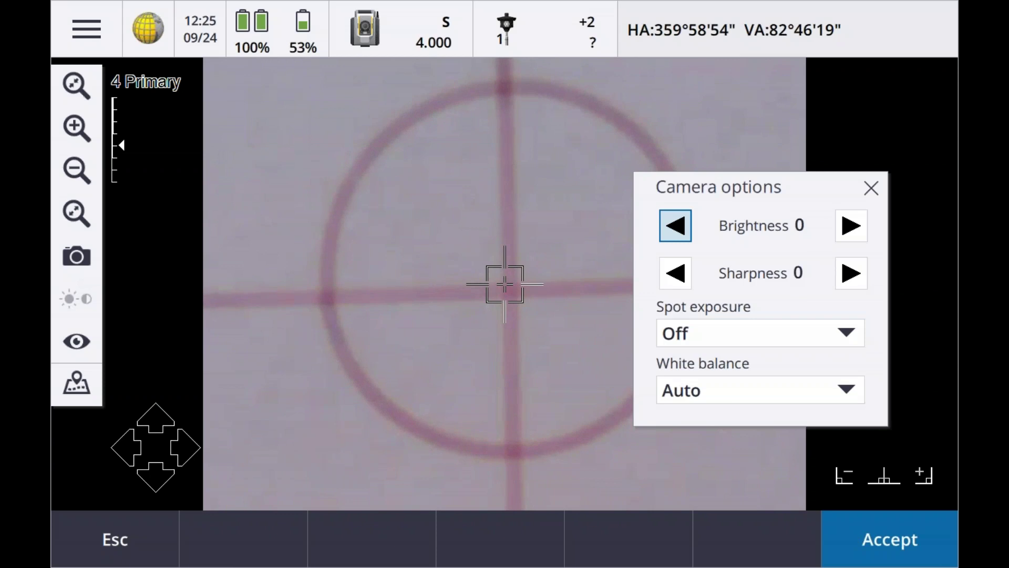
{"action": "left_click", "coordinate": [871, 188]}
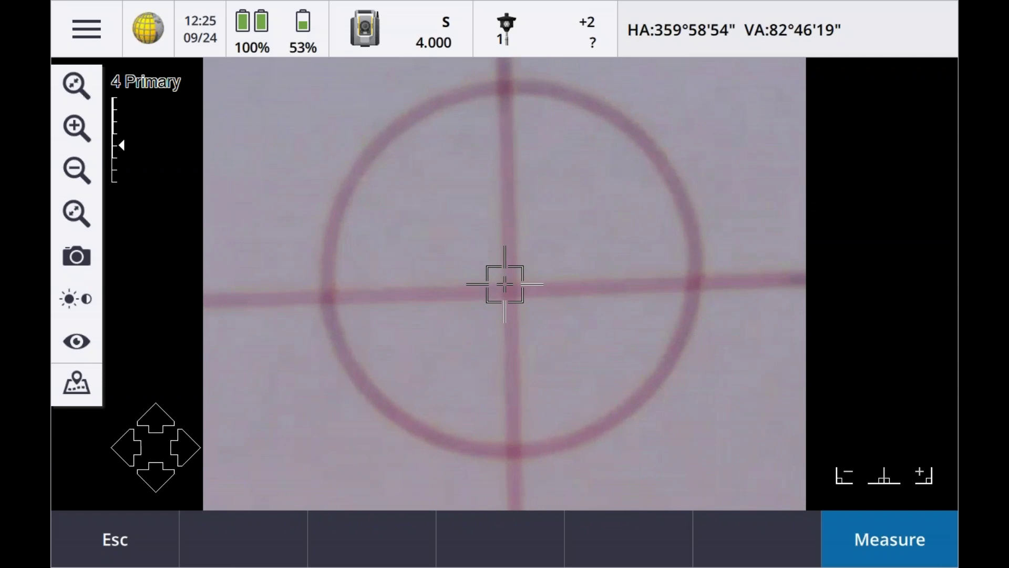
{"action": "left_click", "coordinate": [77, 341]}
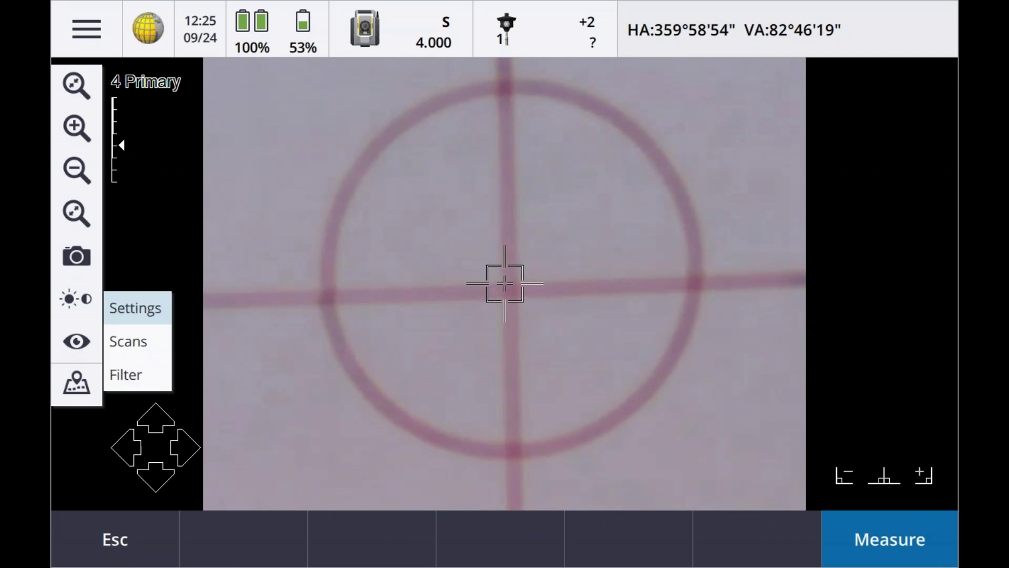
{"action": "key", "text": "Escape"}
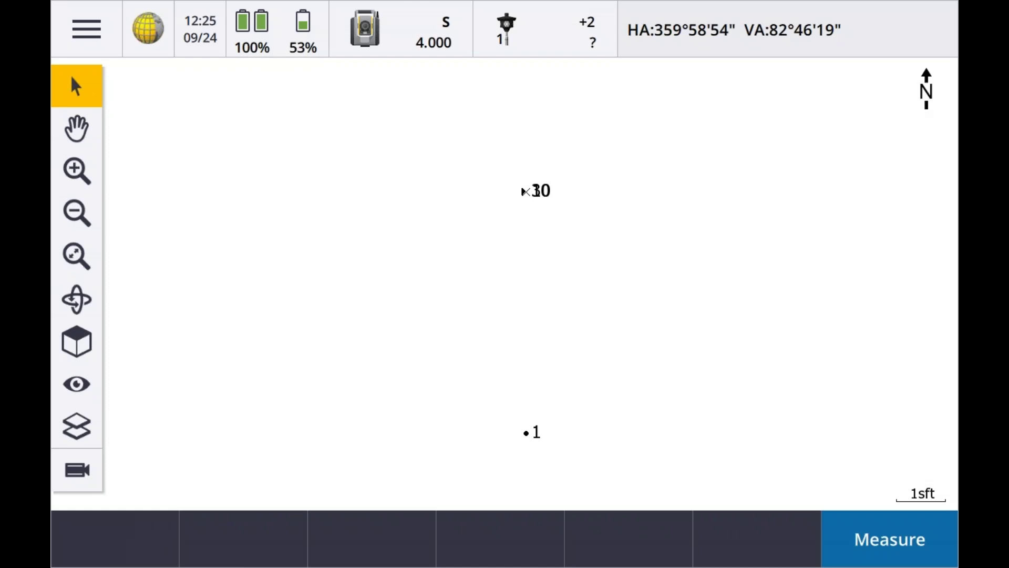
Use the joystick to nudge the aim up and down, raising the turning speed to three steps.
{"action": "key", "text": "ctrl+i"}
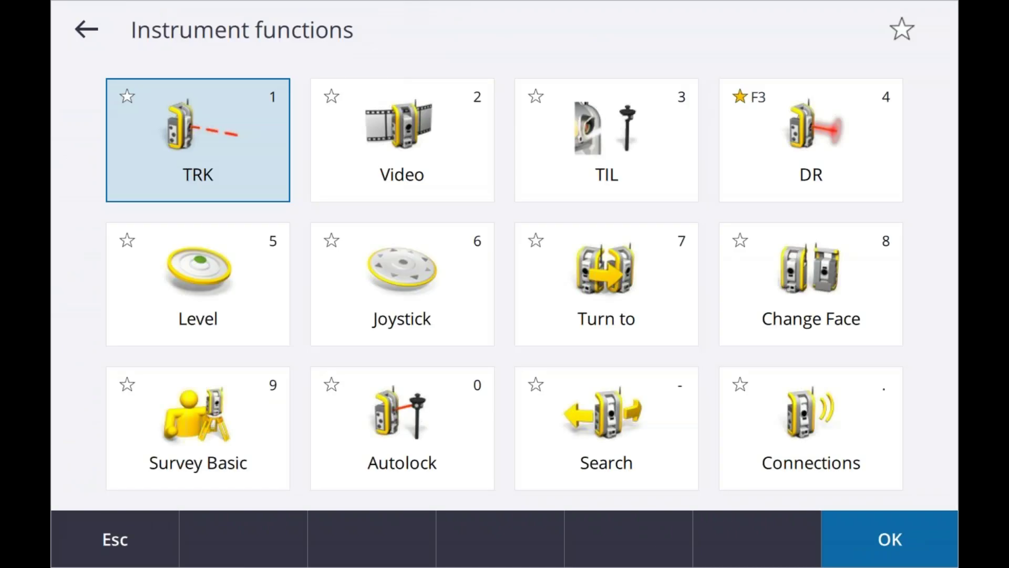
{"action": "key", "text": "6"}
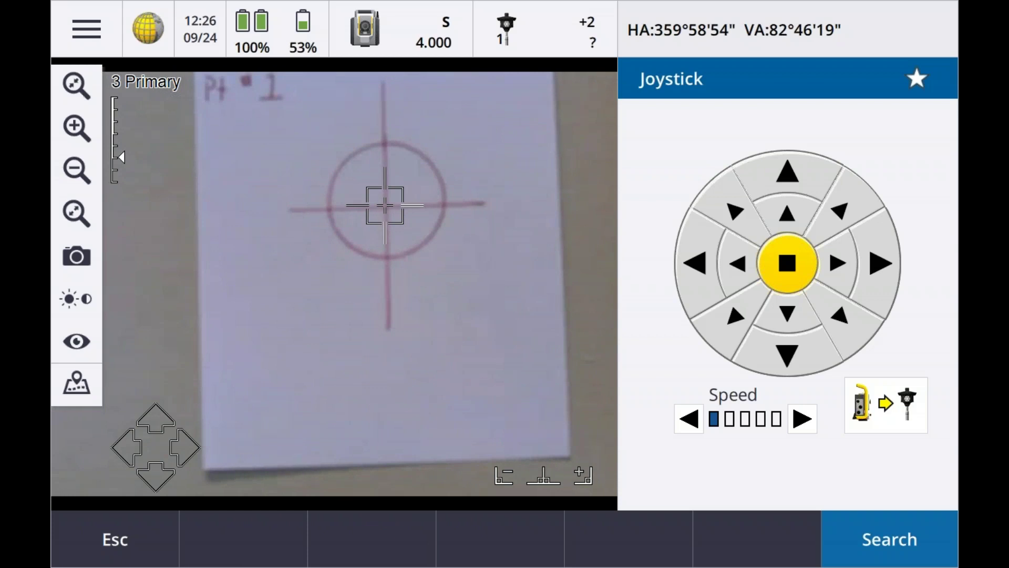
{"action": "left_click", "coordinate": [786, 172]}
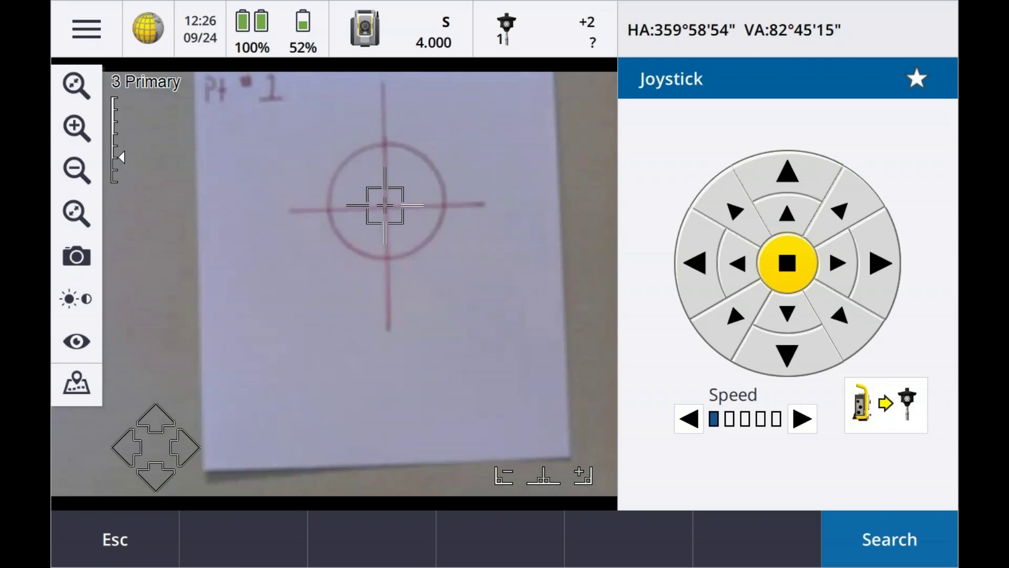
{"action": "left_click", "coordinate": [786, 172]}
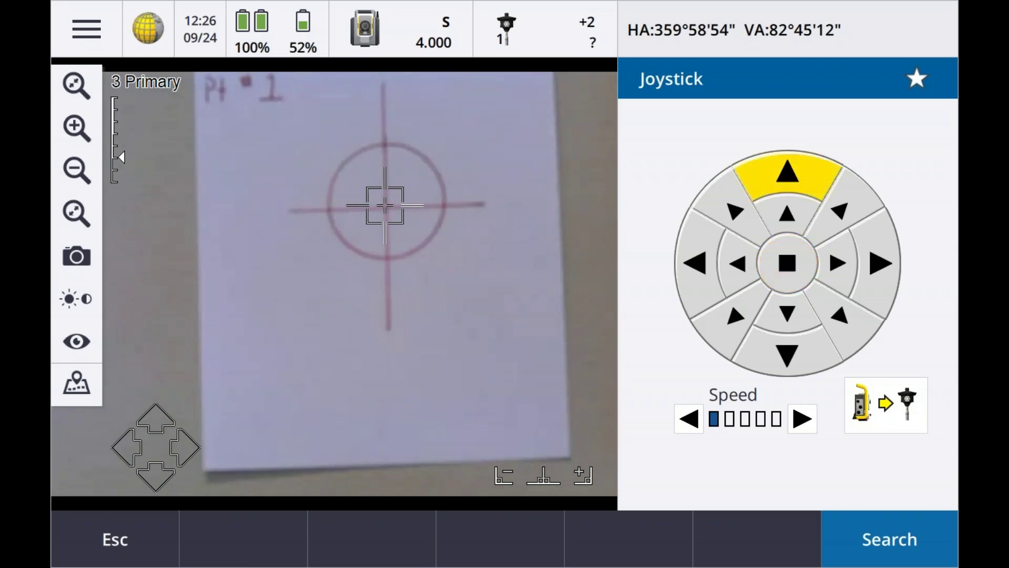
{"action": "left_click", "coordinate": [787, 355]}
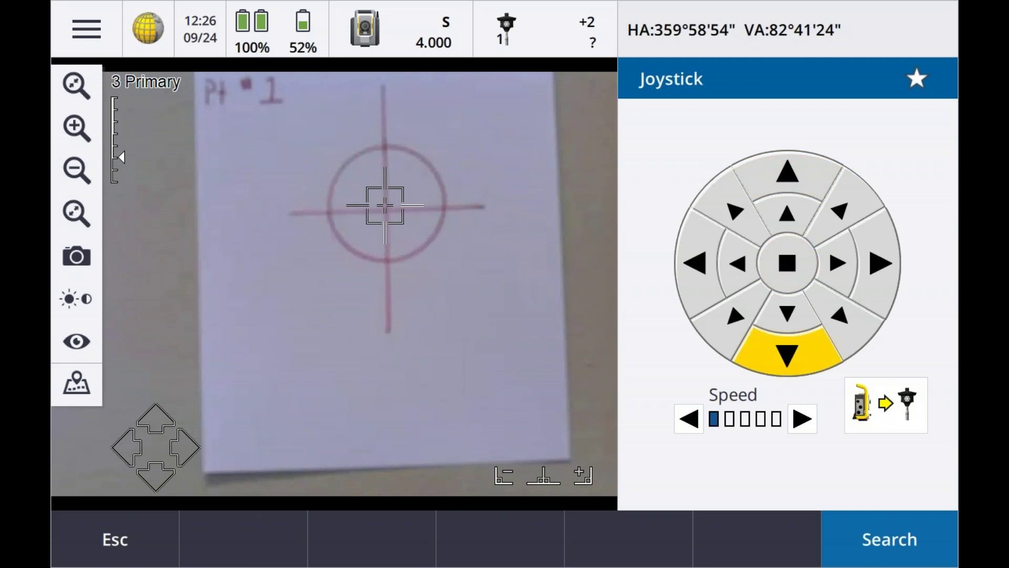
{"action": "left_click", "coordinate": [801, 418]}
{"action": "left_click", "coordinate": [802, 419]}
Fine-tune the aim to a vertical angle of 83°35'21", stop turning, and return to the map.
{"action": "left_click", "coordinate": [787, 171]}
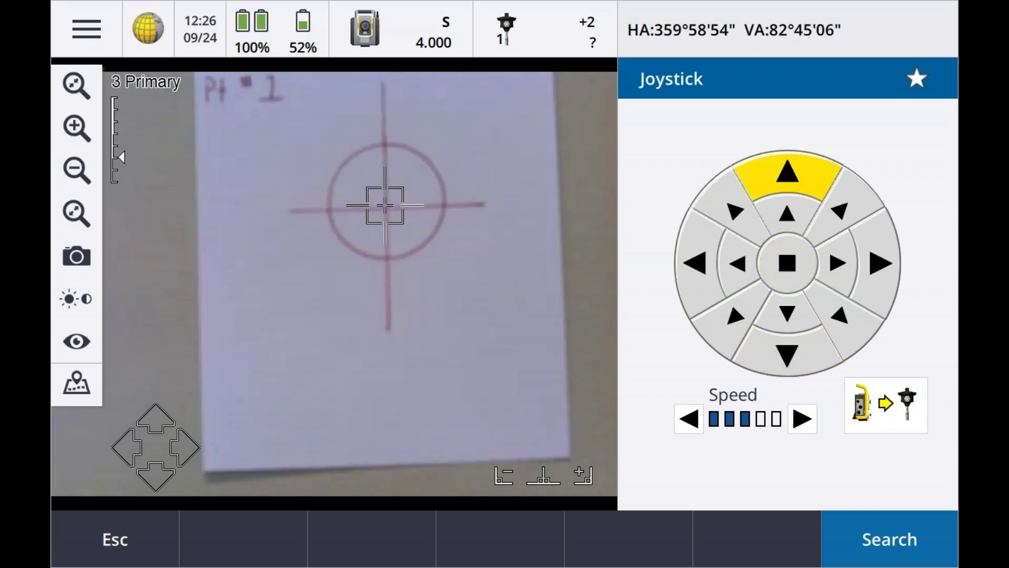
{"action": "left_click", "coordinate": [787, 355]}
{"action": "left_click", "coordinate": [787, 262]}
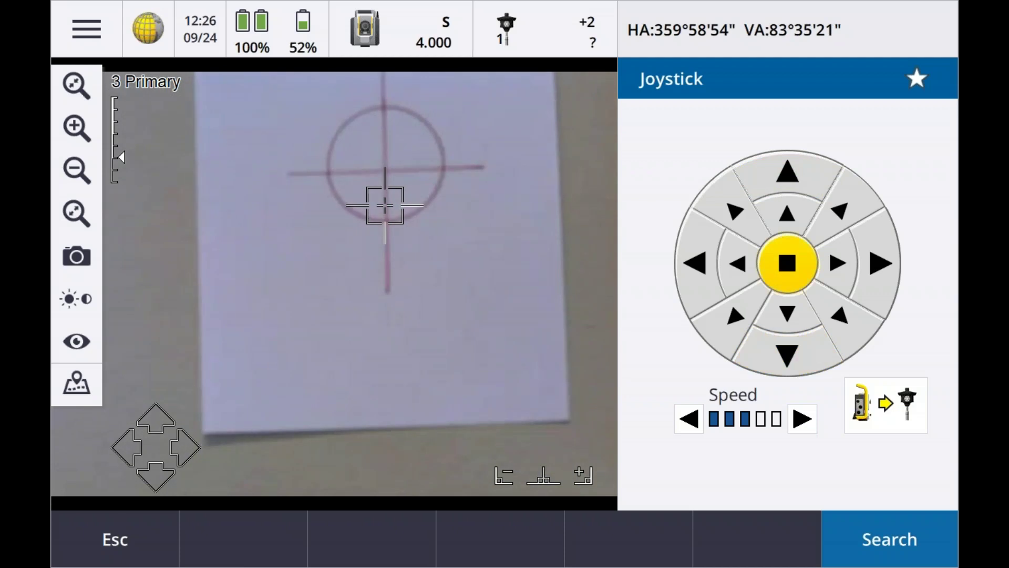
{"action": "left_click", "coordinate": [365, 29]}
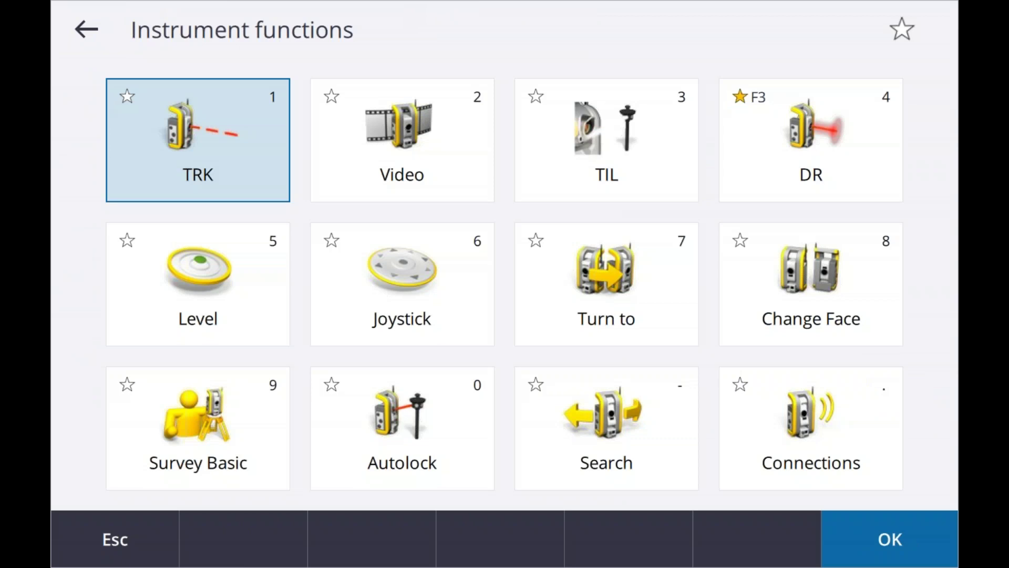
{"action": "key", "text": "6"}
{"action": "key", "text": "Escape"}
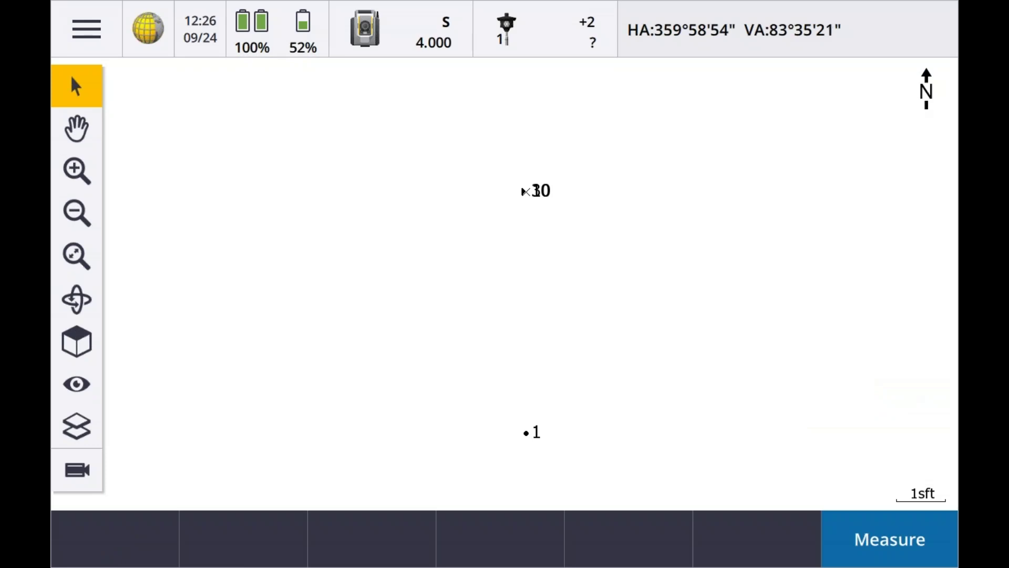
Select Target DR (+0 prism constant, 0.000 height) from the targets list.
{"action": "left_click", "coordinate": [506, 29]}
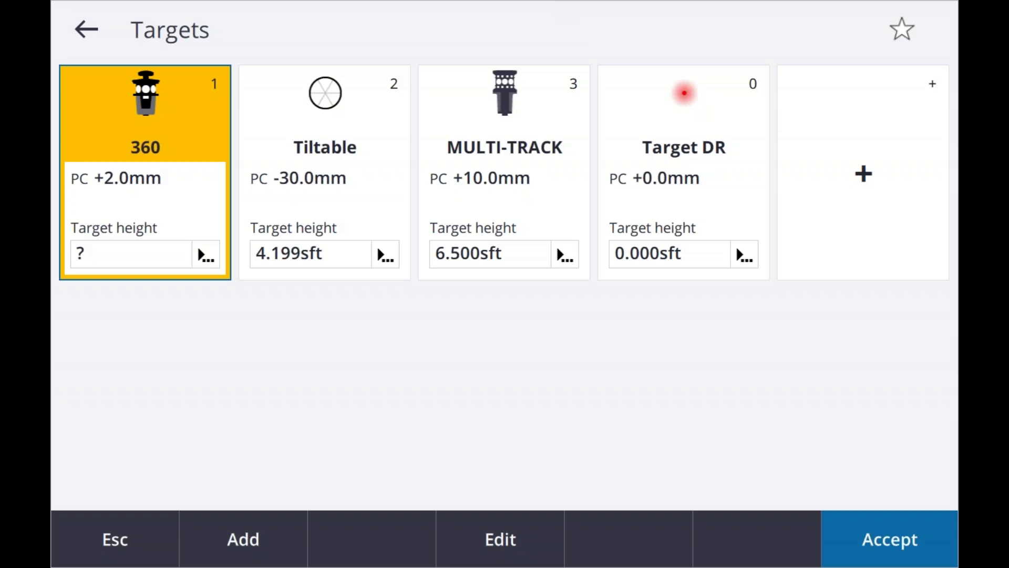
{"action": "left_click", "coordinate": [683, 173]}
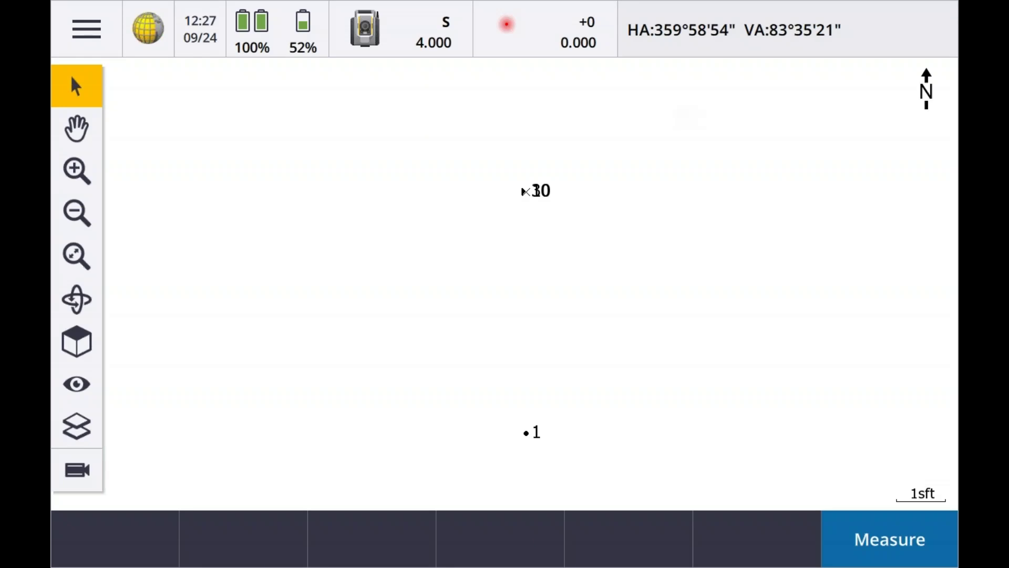
Add a new target 4 with a 2 m target height.
{"action": "left_click", "coordinate": [545, 29]}
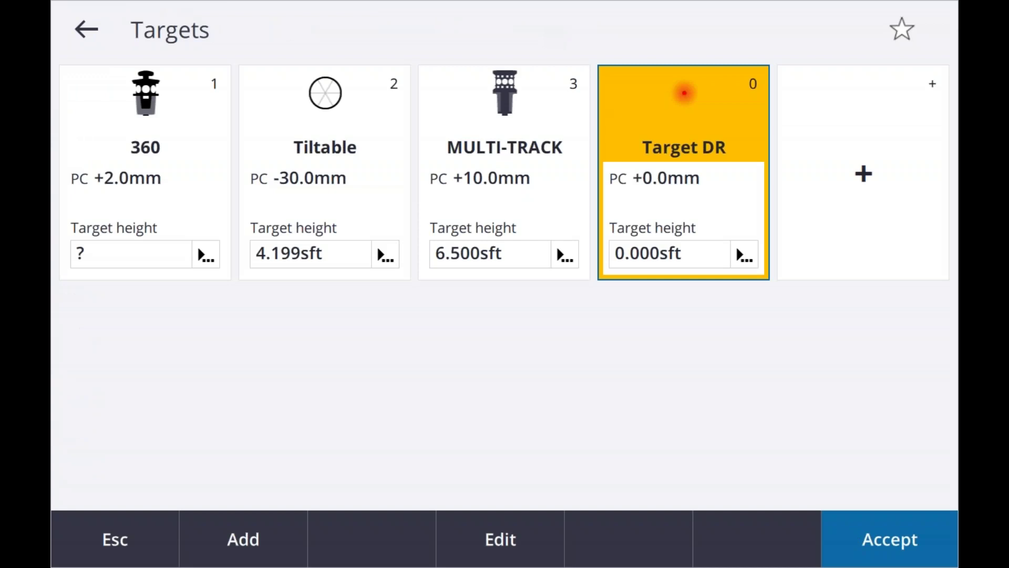
{"action": "left_click", "coordinate": [864, 173]}
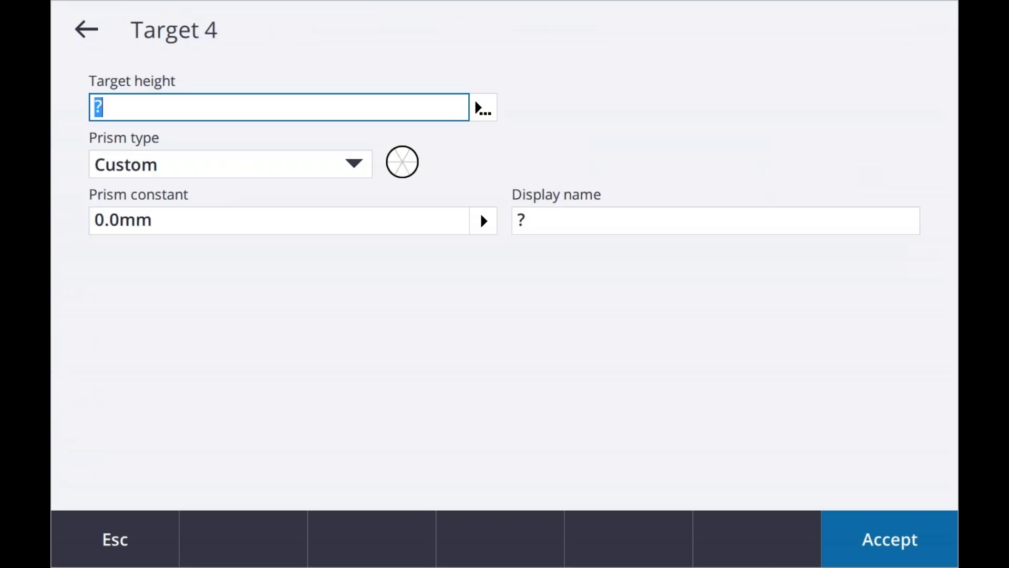
{"action": "key", "text": "BackSpace"}
{"action": "type", "text": "2m"}
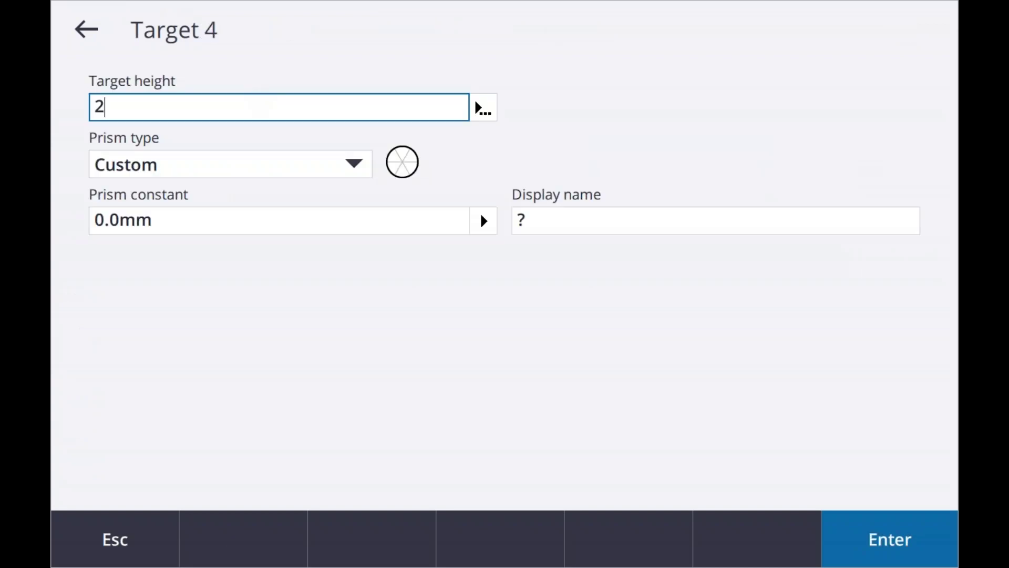
{"action": "key", "text": "Return"}
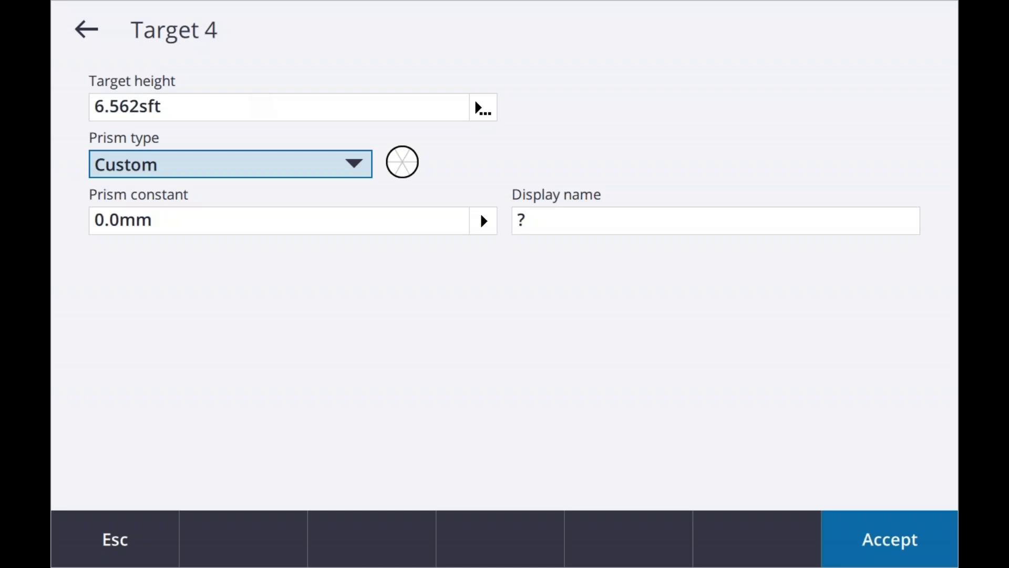
Give target 4 the VX/S Series 360° prism type and the name Webinar, then save it.
{"action": "key", "text": "Return"}
{"action": "key", "text": "Up"}
{"action": "key", "text": "Up"}
{"action": "key", "text": "Up"}
{"action": "key", "text": "Up"}
{"action": "key", "text": "Up"}
{"action": "key", "text": "Up"}
{"action": "key", "text": "Up"}
{"action": "key", "text": "Up"}
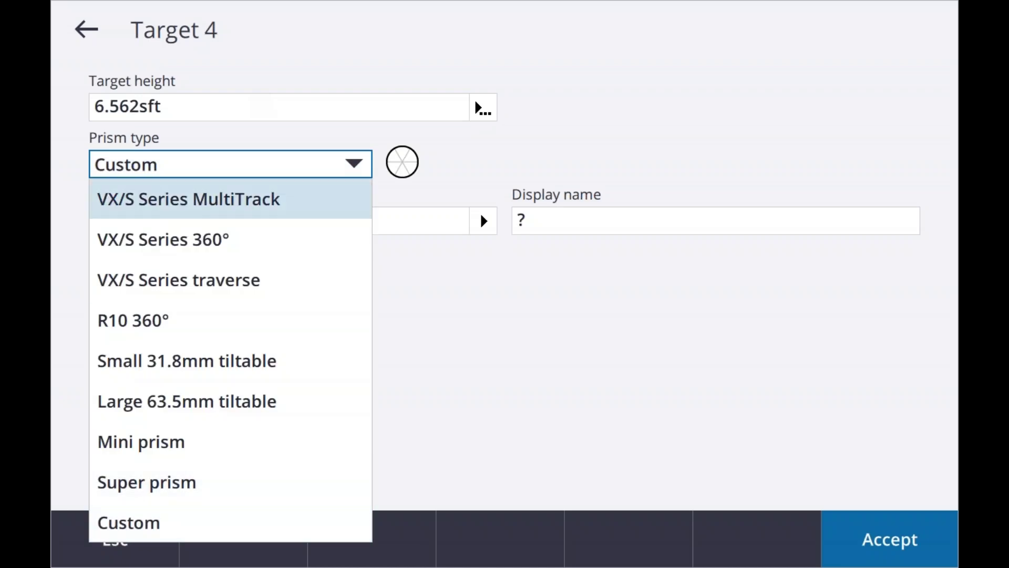
{"action": "key", "text": "Down"}
{"action": "key", "text": "Down"}
{"action": "key", "text": "Down"}
{"action": "key", "text": "Up"}
{"action": "key", "text": "Up"}
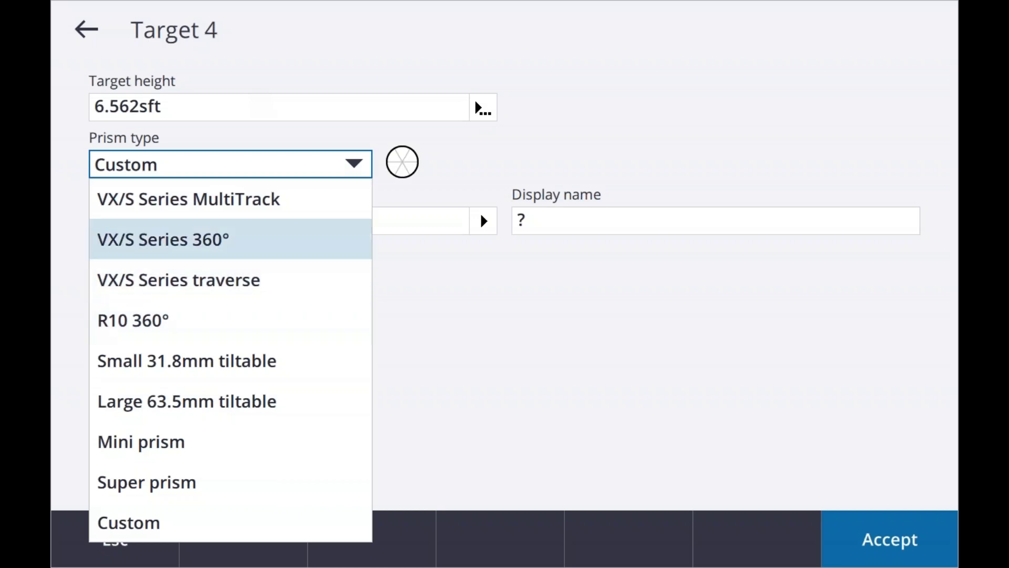
{"action": "key", "text": "Return"}
{"action": "key", "text": "Tab"}
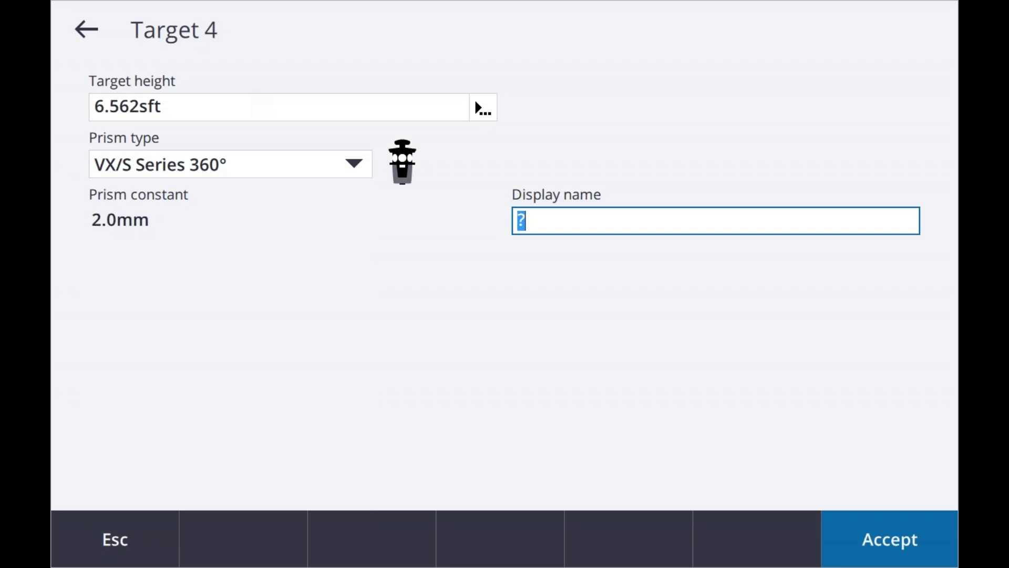
{"action": "type", "text": "Webinar"}
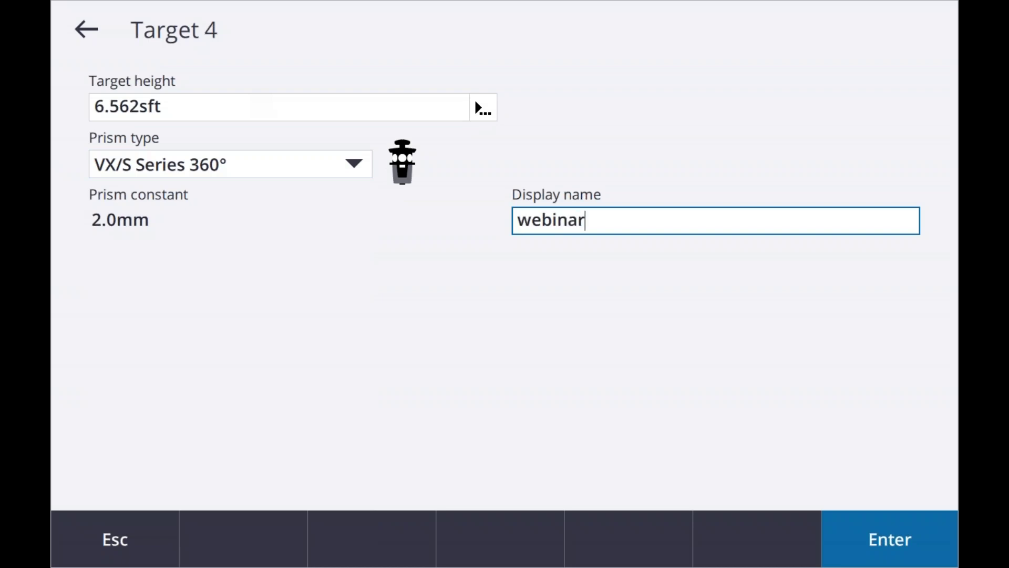
{"action": "key", "text": "Return"}
{"action": "key", "text": "Return"}
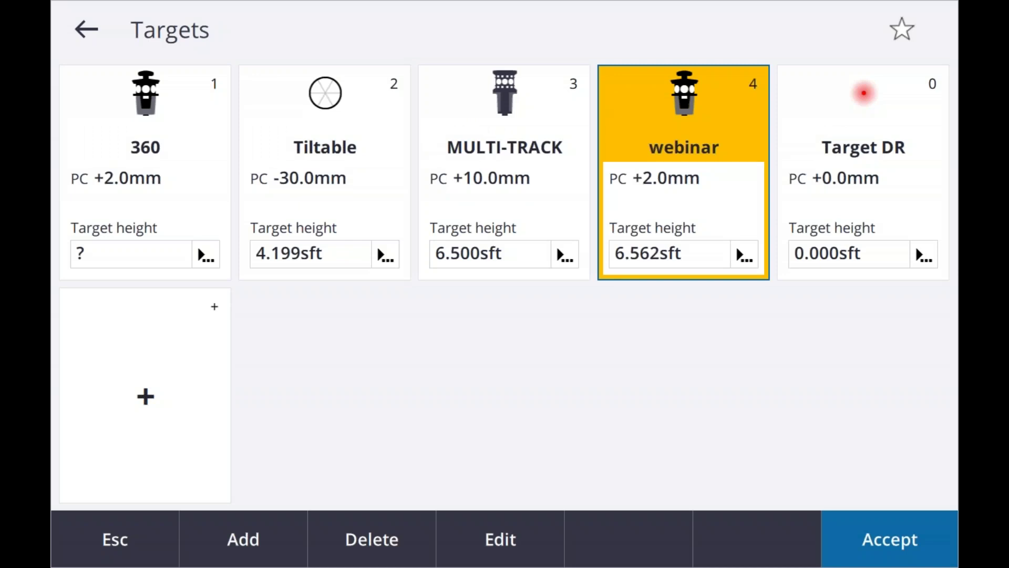
{"action": "key", "text": "Escape"}
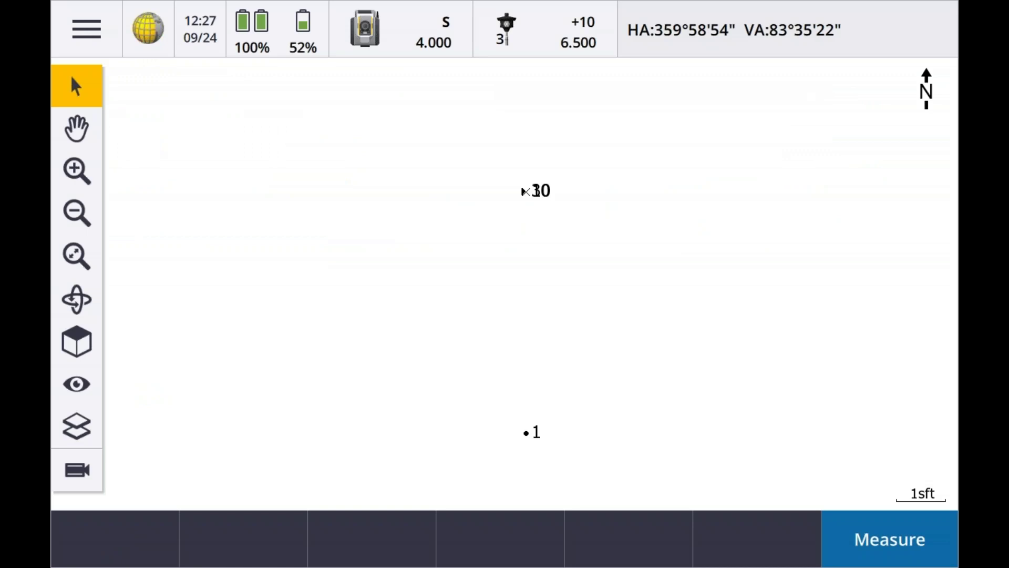
Activate Tiltable target 2 and look over the instrument Adjust options.
{"action": "left_click", "coordinate": [506, 29]}
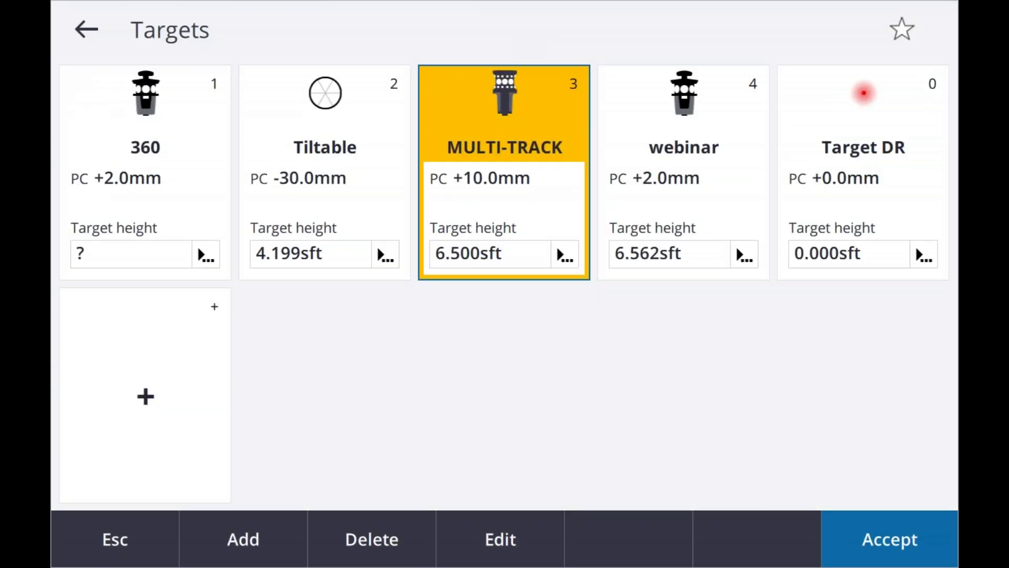
{"action": "left_click", "coordinate": [325, 147]}
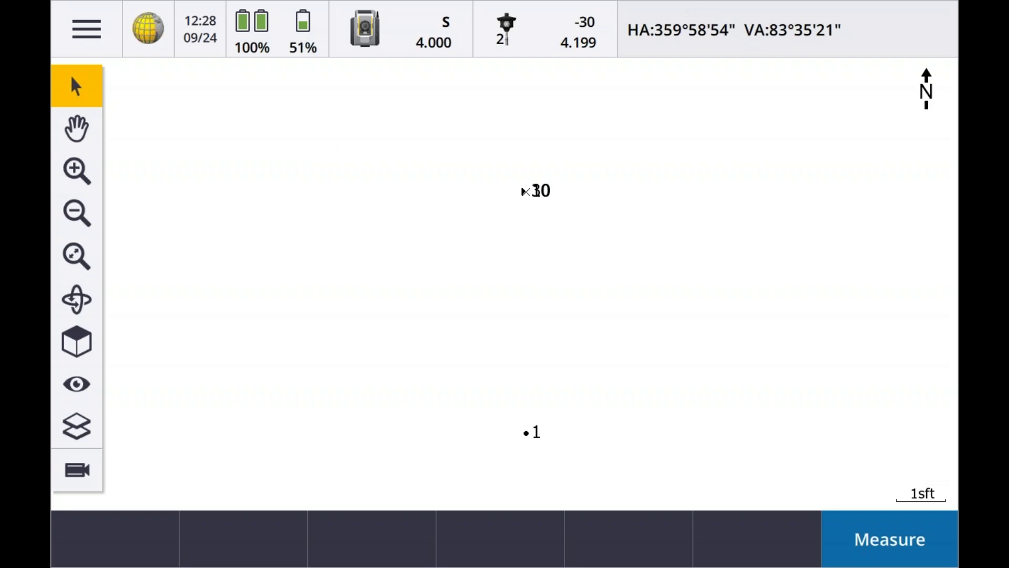
{"action": "left_click", "coordinate": [87, 29]}
{"action": "left_click", "coordinate": [152, 401]}
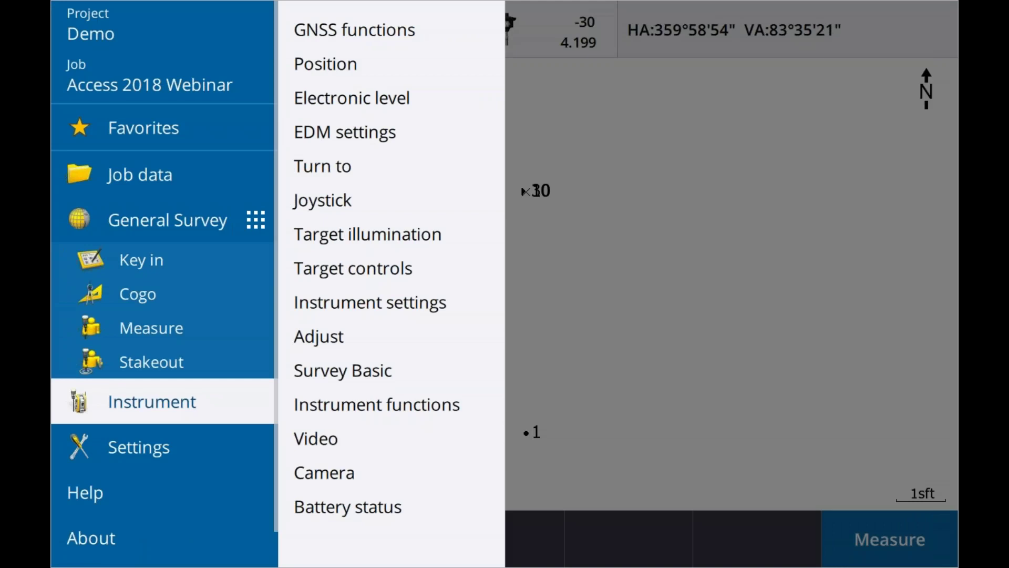
{"action": "left_click", "coordinate": [318, 336]}
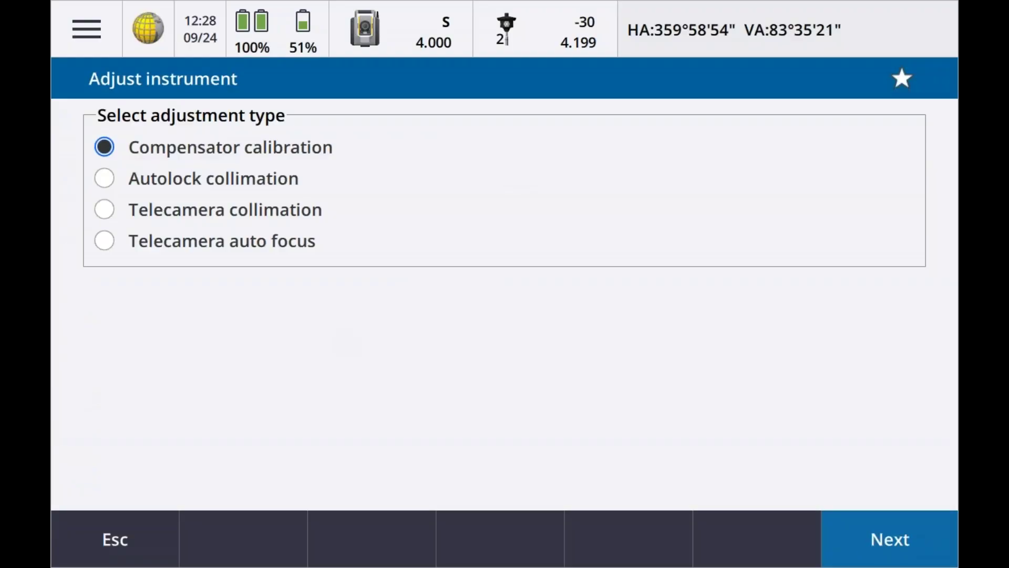
{"action": "key", "text": "Escape"}
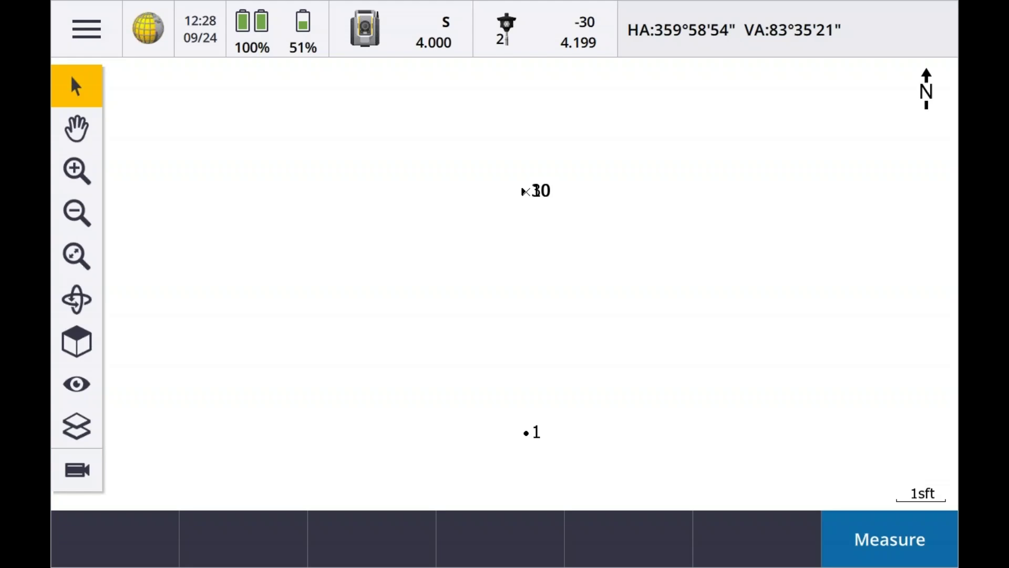
Review the Target controls settings, then show the Measure list of survey styles.
{"action": "left_click", "coordinate": [87, 29]}
{"action": "left_click", "coordinate": [151, 401]}
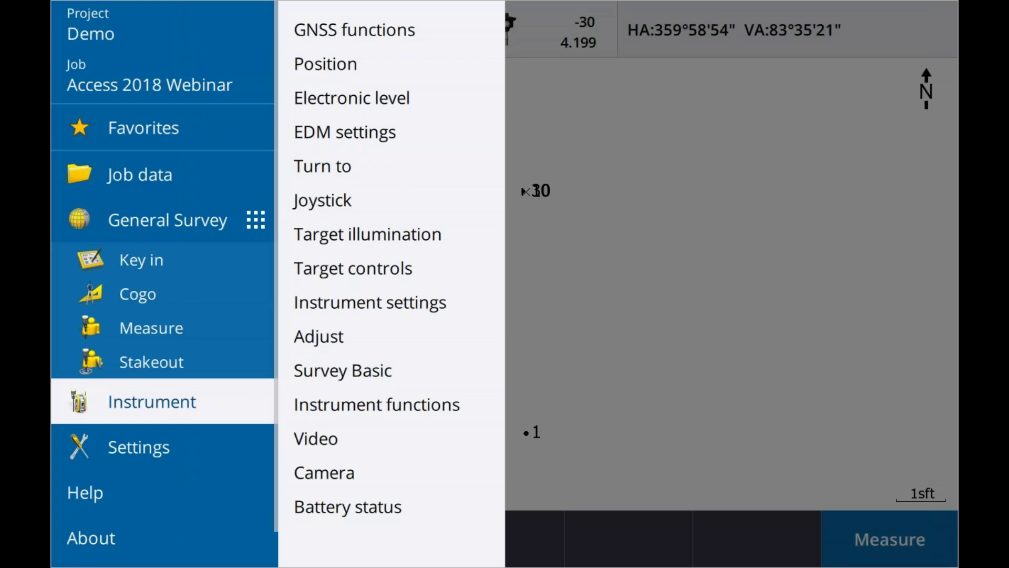
{"action": "left_click", "coordinate": [353, 268]}
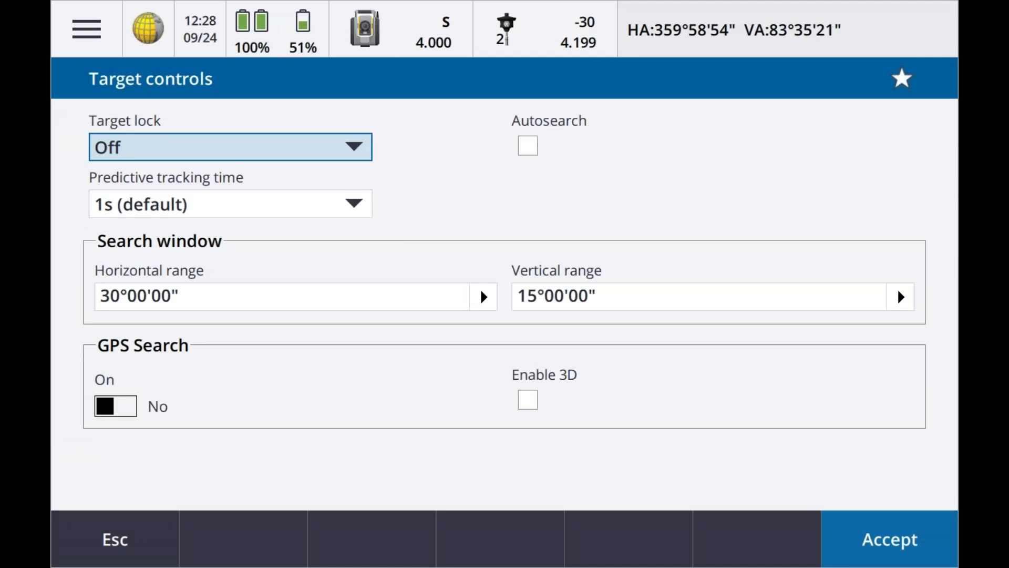
{"action": "key", "text": "Escape"}
{"action": "left_click", "coordinate": [86, 29]}
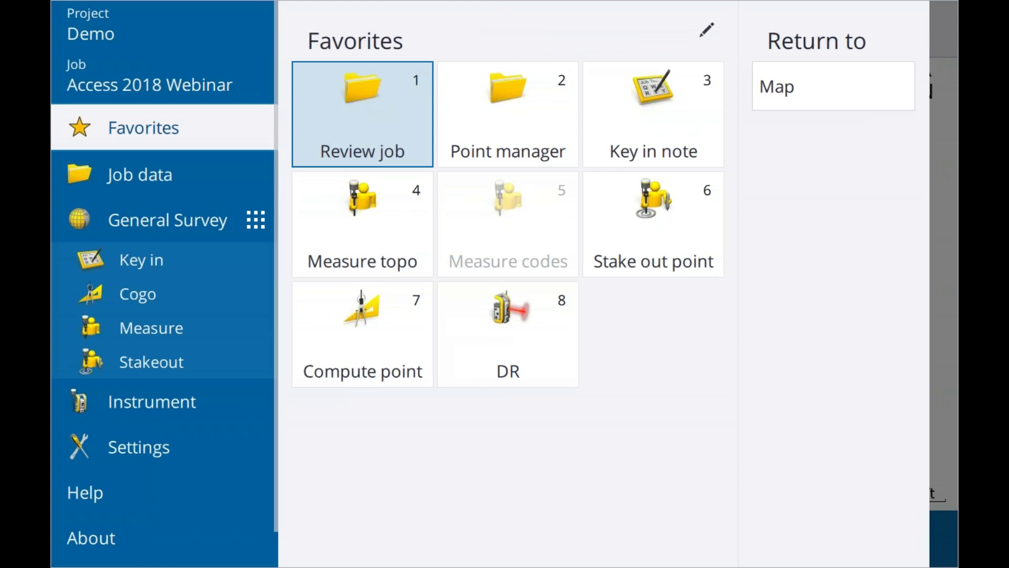
{"action": "left_click", "coordinate": [151, 328]}
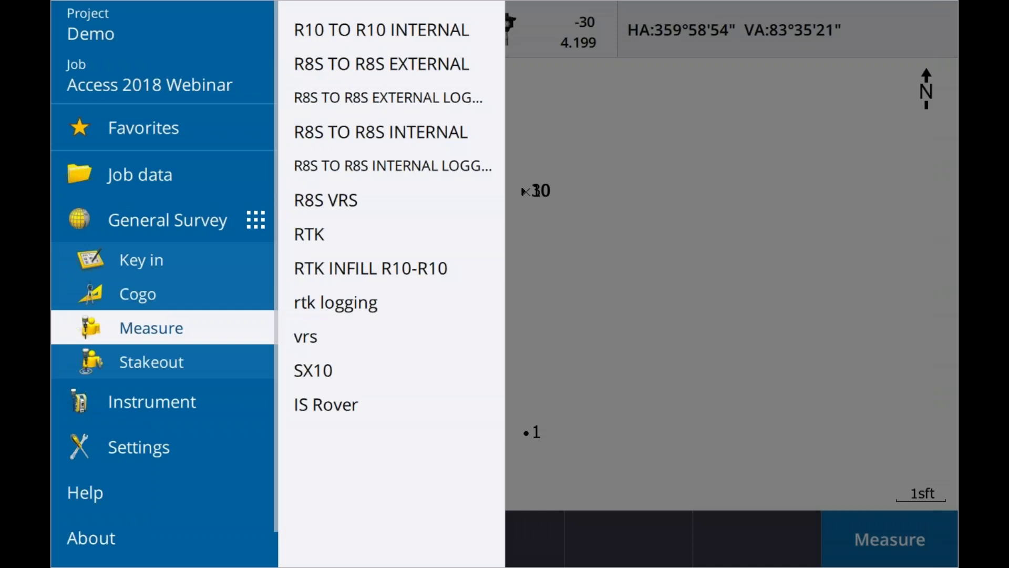
Start an SX10 station setup, snapshot the level camera view, and accept the level and corrections checks.
{"action": "left_click", "coordinate": [313, 370]}
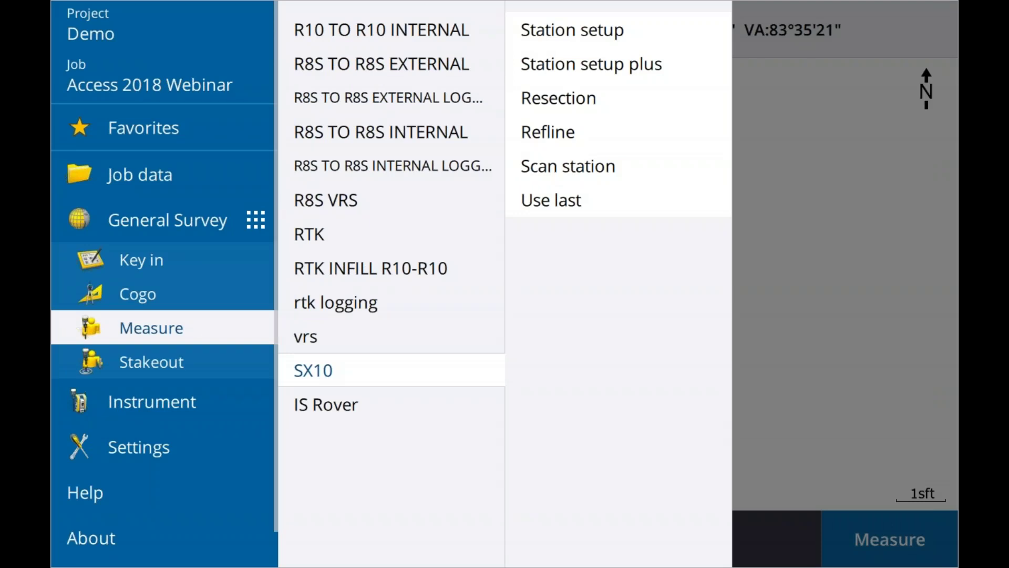
{"action": "left_click", "coordinate": [523, 191]}
{"action": "left_click", "coordinate": [151, 328]}
{"action": "left_click", "coordinate": [313, 370]}
{"action": "left_click", "coordinate": [572, 30]}
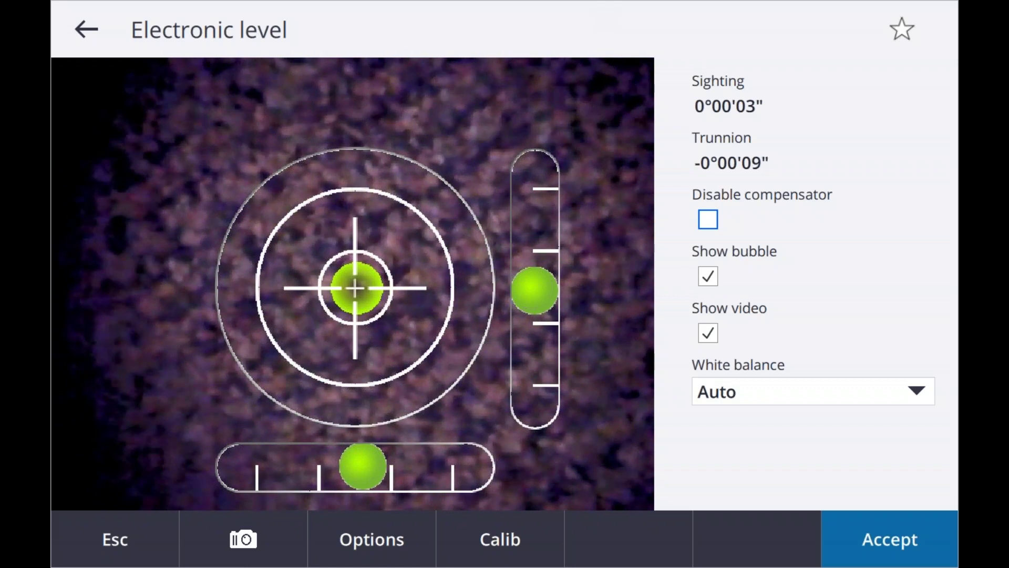
{"action": "left_click", "coordinate": [243, 539]}
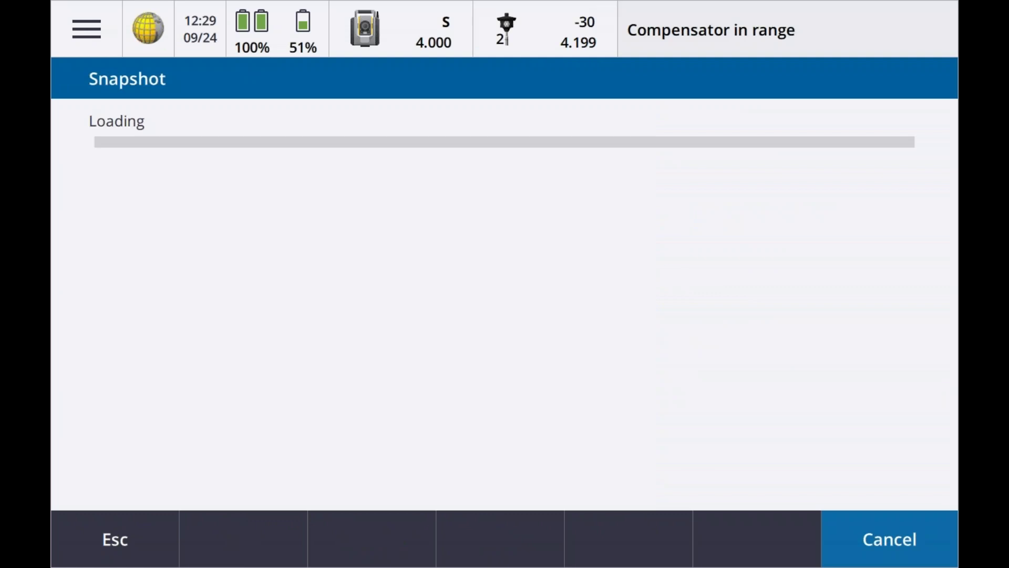
{"action": "key", "text": "Return"}
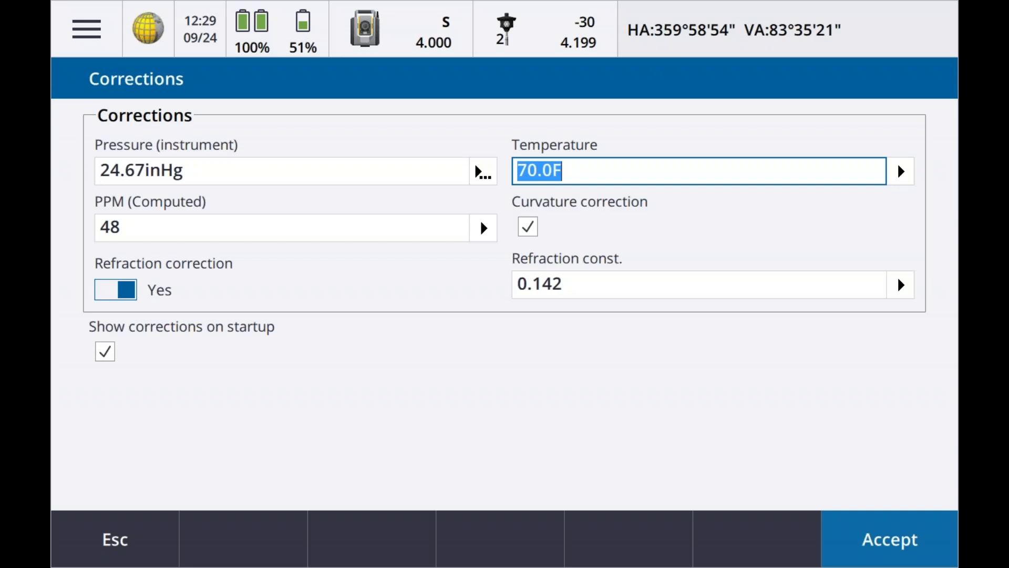
{"action": "key", "text": "Return"}
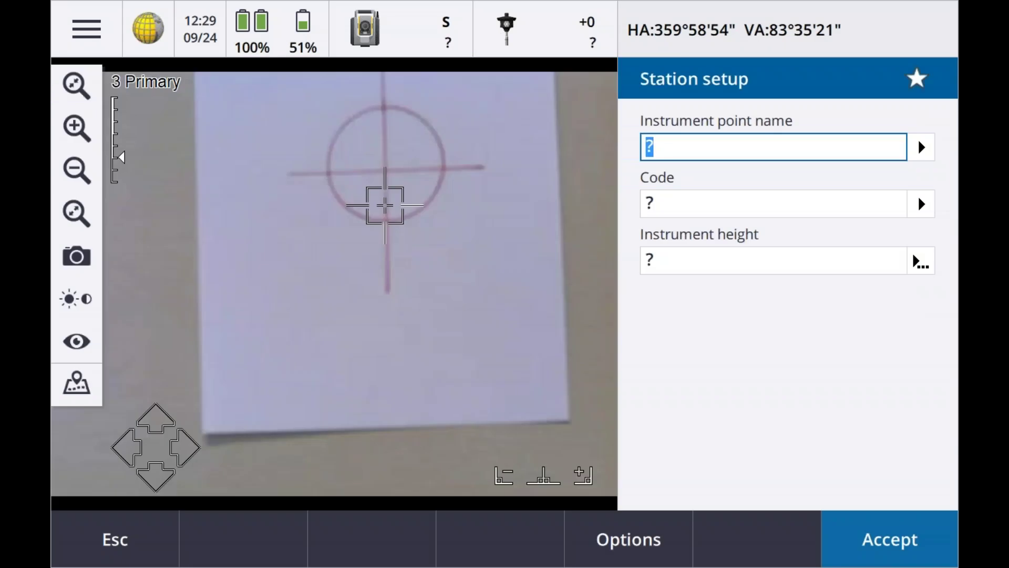
Set instrument point 1 with a 4.000sft instrument height and continue to the backsight.
{"action": "type", "text": "1"}
{"action": "key", "text": "Return"}
{"action": "type", "text": "4"}
{"action": "key", "text": "Return"}
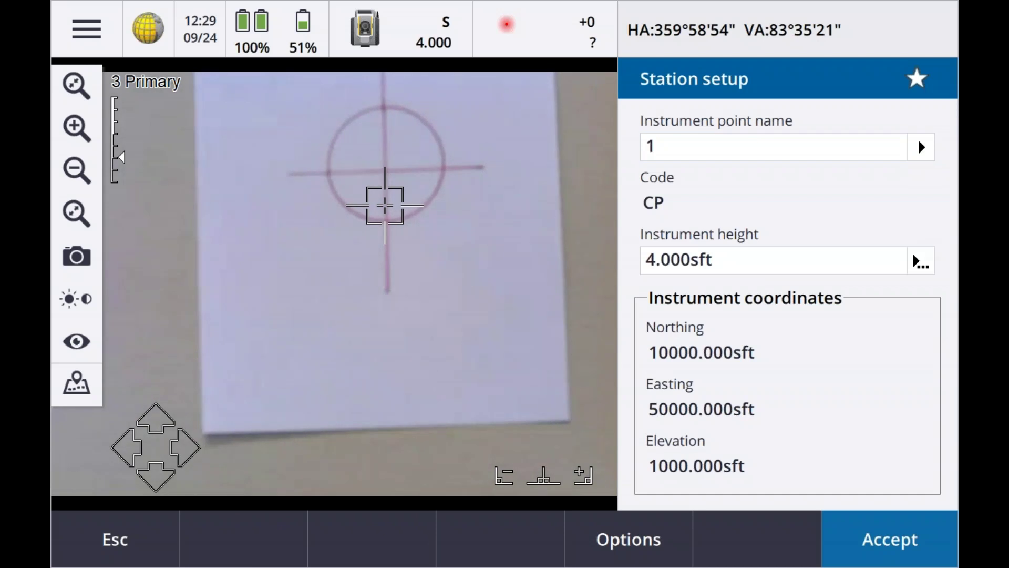
{"action": "left_click", "coordinate": [920, 261]}
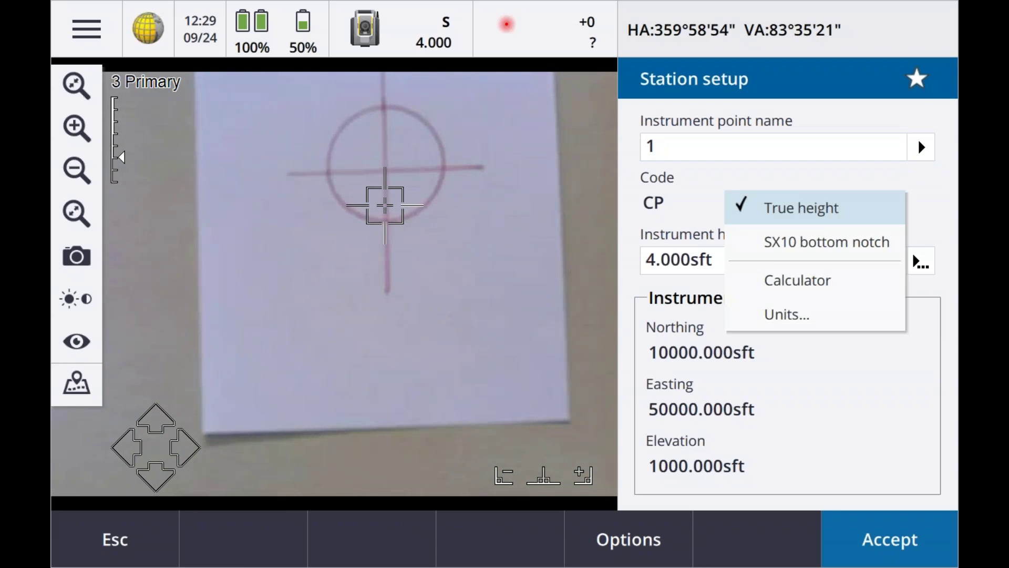
{"action": "left_click", "coordinate": [772, 147]}
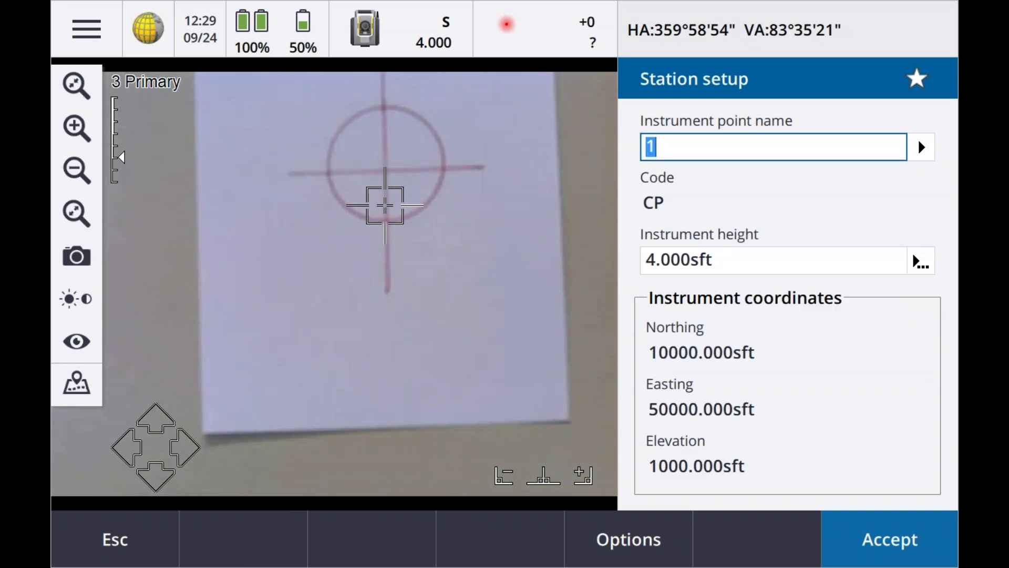
{"action": "key", "text": "Return"}
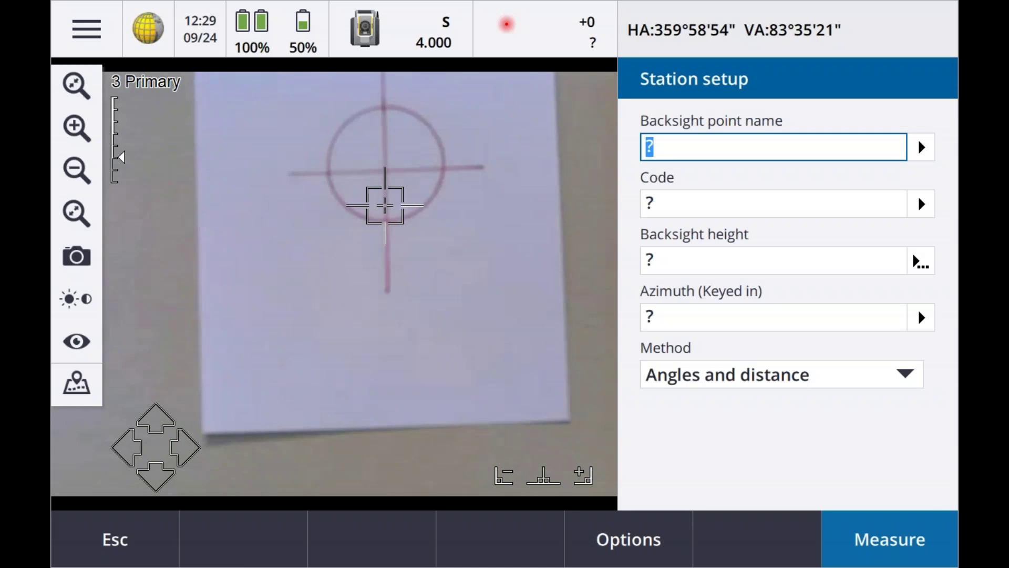
Pick point 10 as backsight with code BS and 0.000sft height, then show the targets.
{"action": "left_click", "coordinate": [921, 147]}
{"action": "key", "text": "Return"}
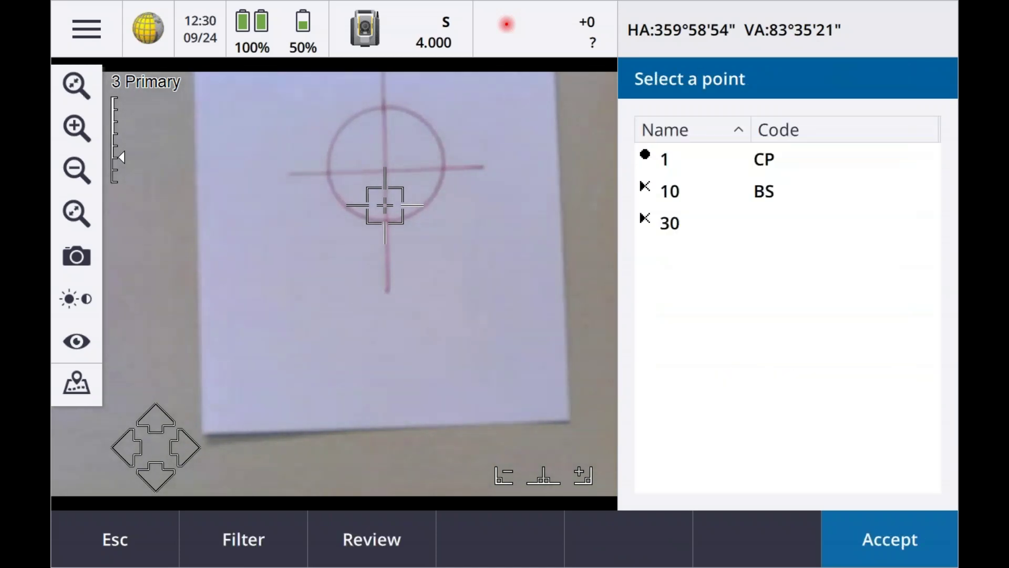
{"action": "double_click", "coordinate": [918, 194]}
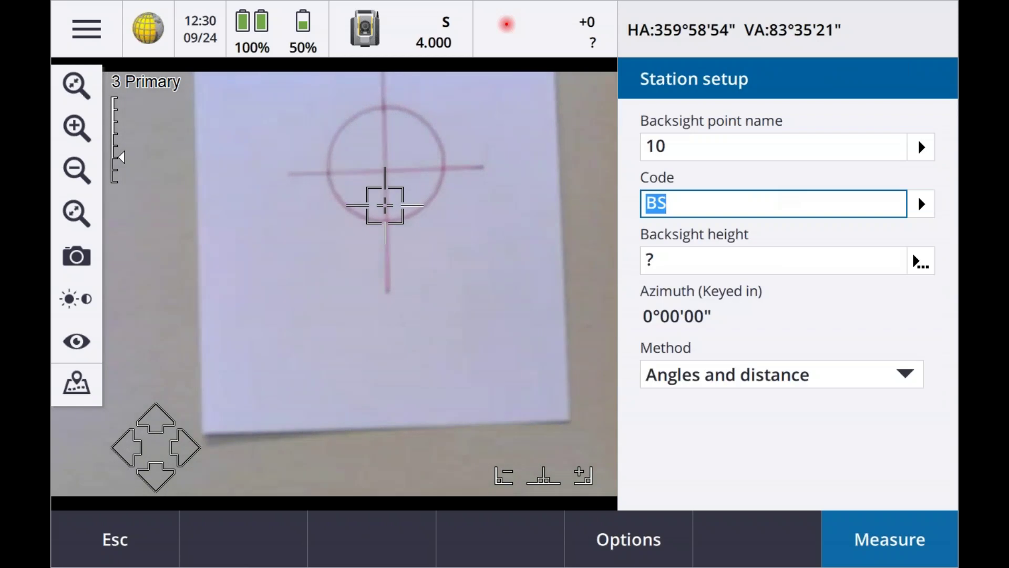
{"action": "key", "text": "Return"}
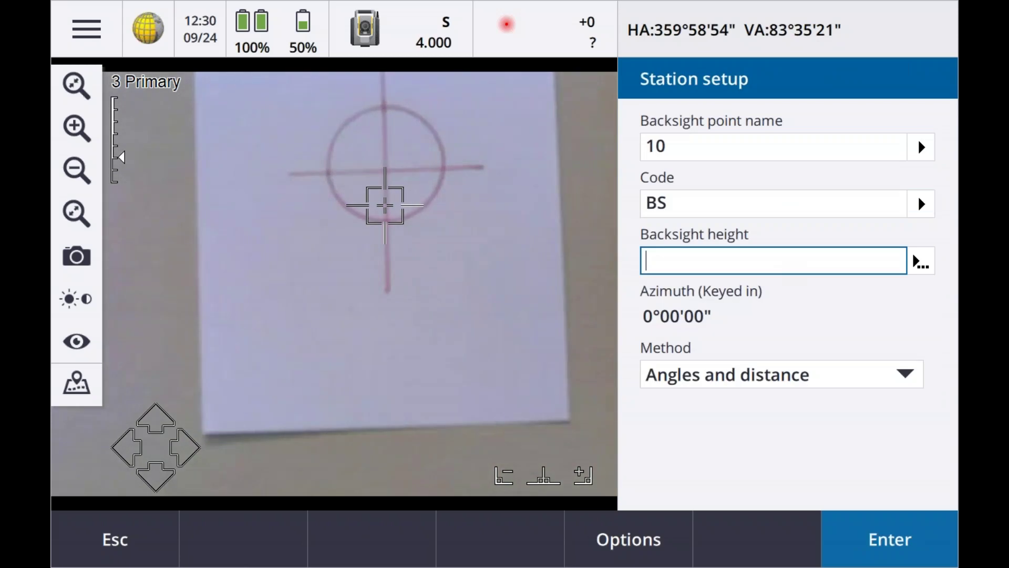
{"action": "type", "text": "0"}
{"action": "key", "text": "Return"}
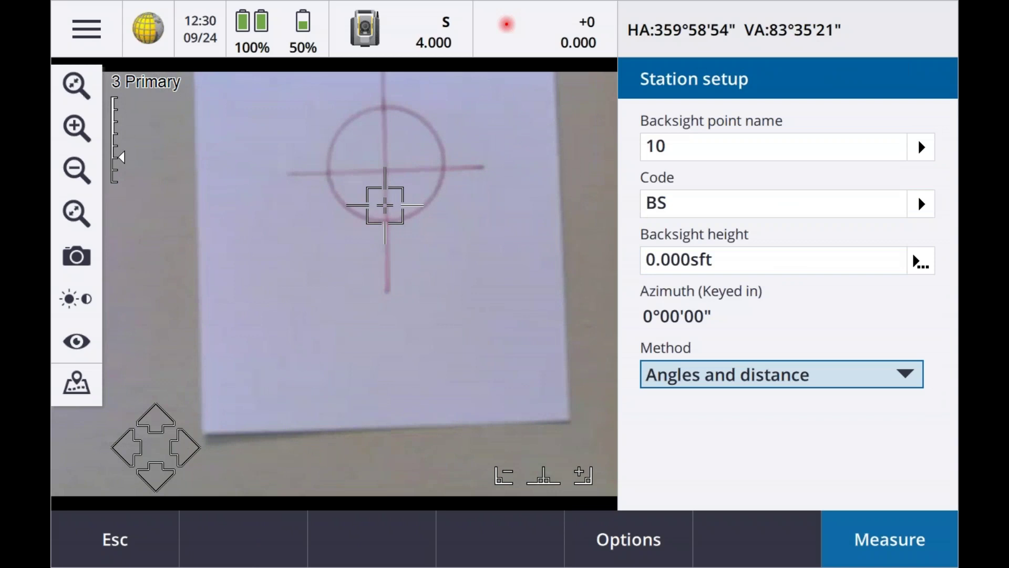
{"action": "left_click", "coordinate": [916, 246]}
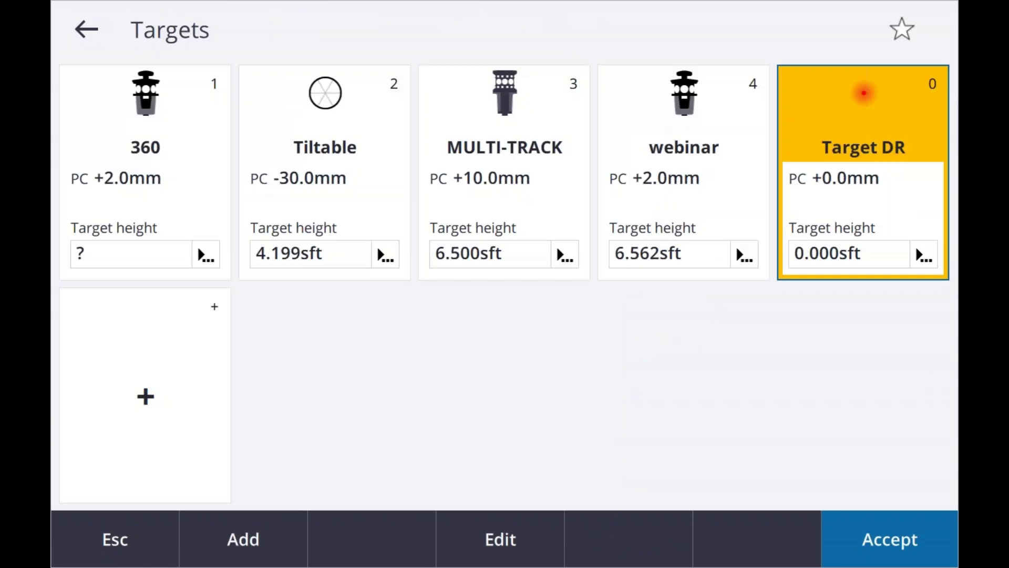
Confirm Target DR, measure backsight point 10, and store the station setup.
{"action": "left_click", "coordinate": [918, 194]}
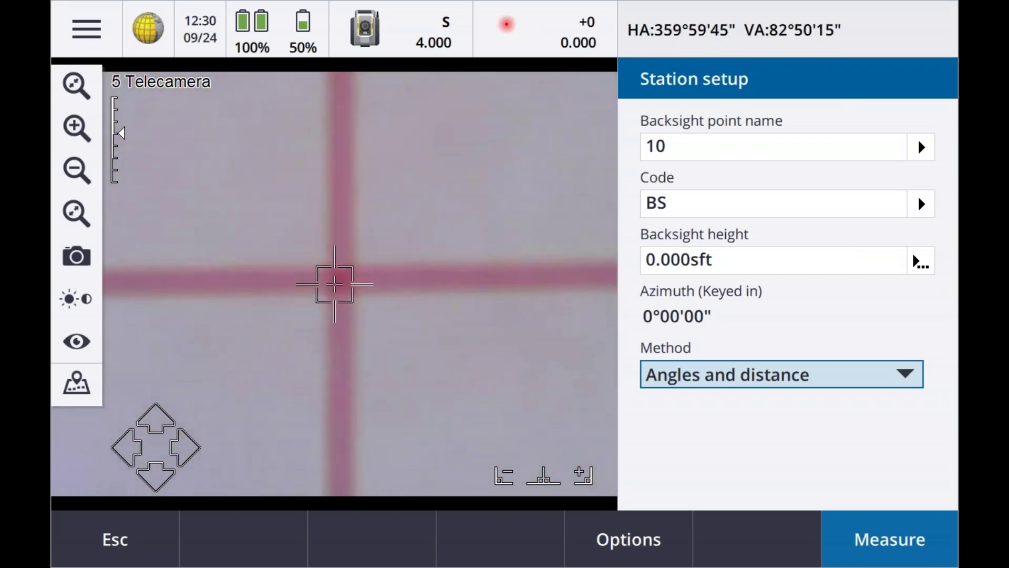
{"action": "key", "text": "Return"}
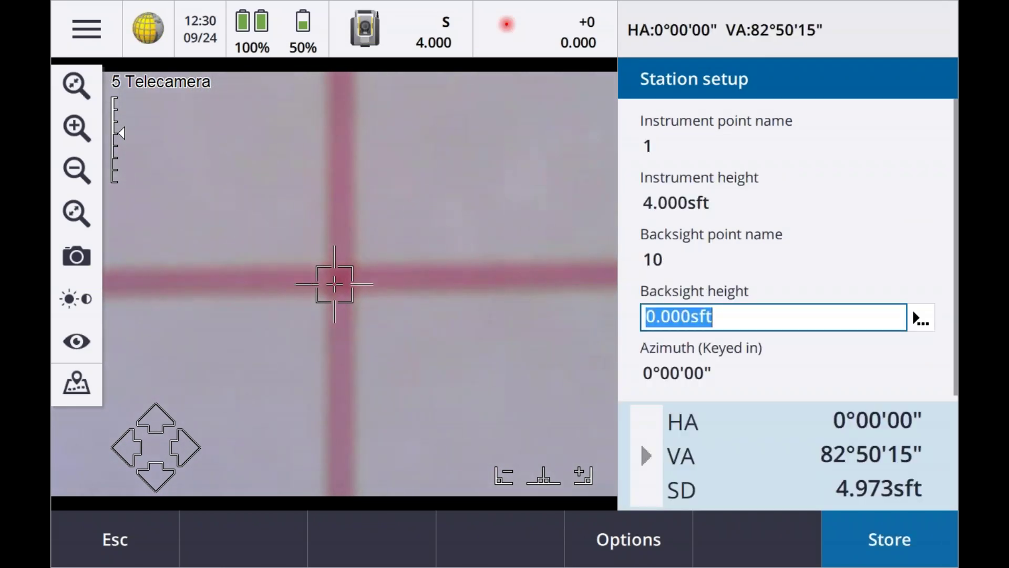
{"action": "key", "text": "Return"}
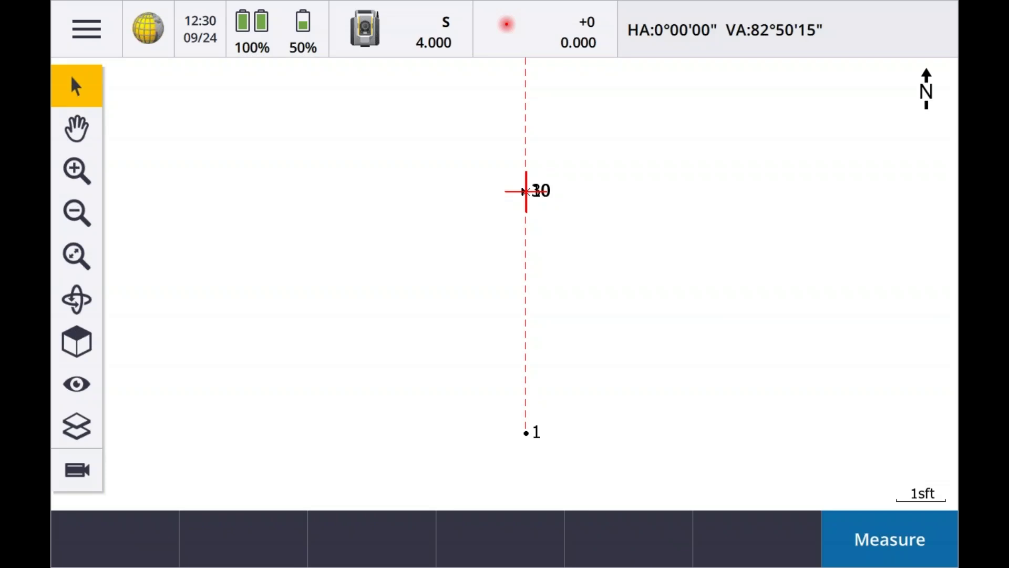
In Measure topo, measure point 31 with code topo and store it.
{"action": "left_click", "coordinate": [86, 29]}
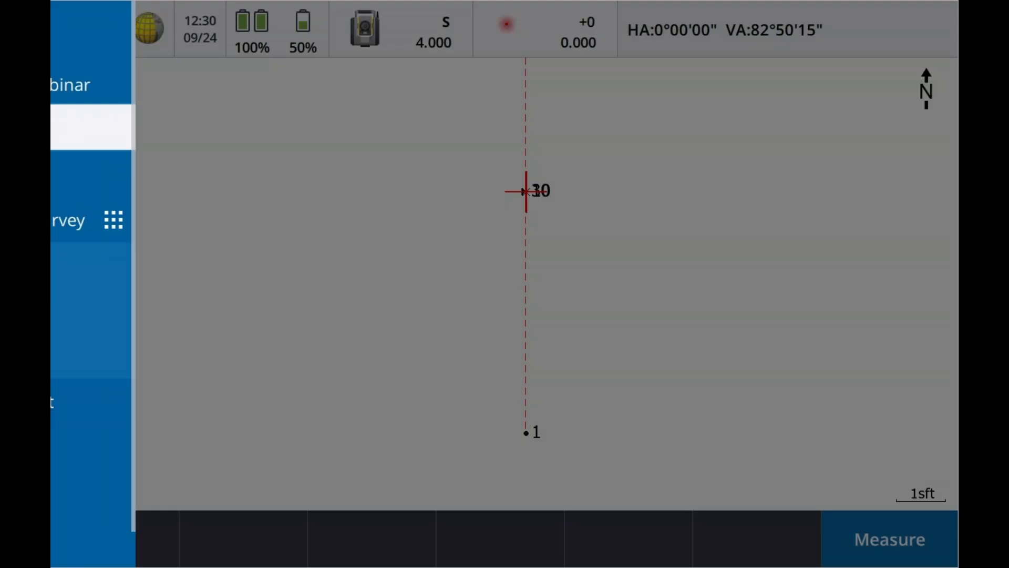
{"action": "left_click", "coordinate": [151, 327]}
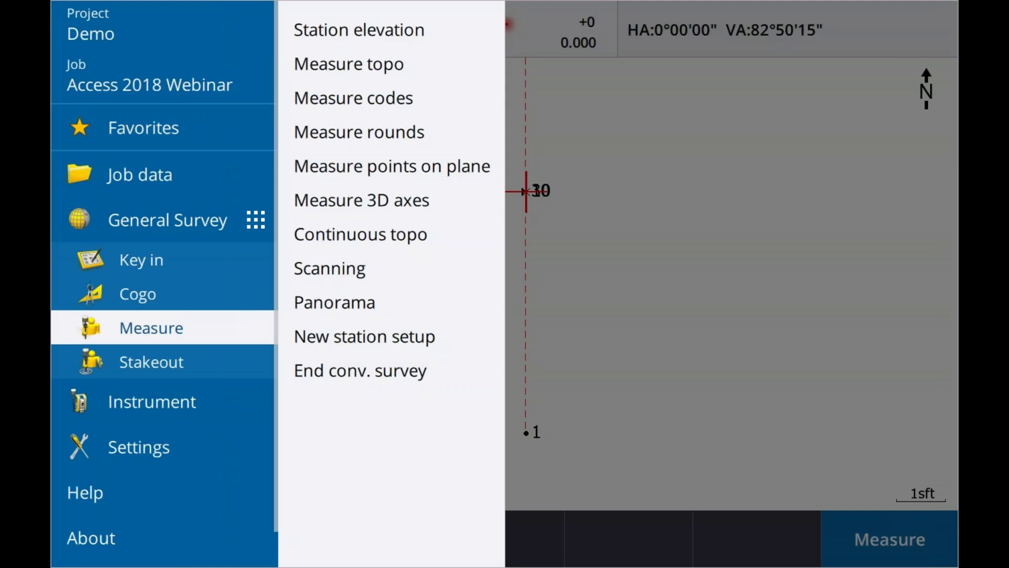
{"action": "left_click", "coordinate": [349, 63]}
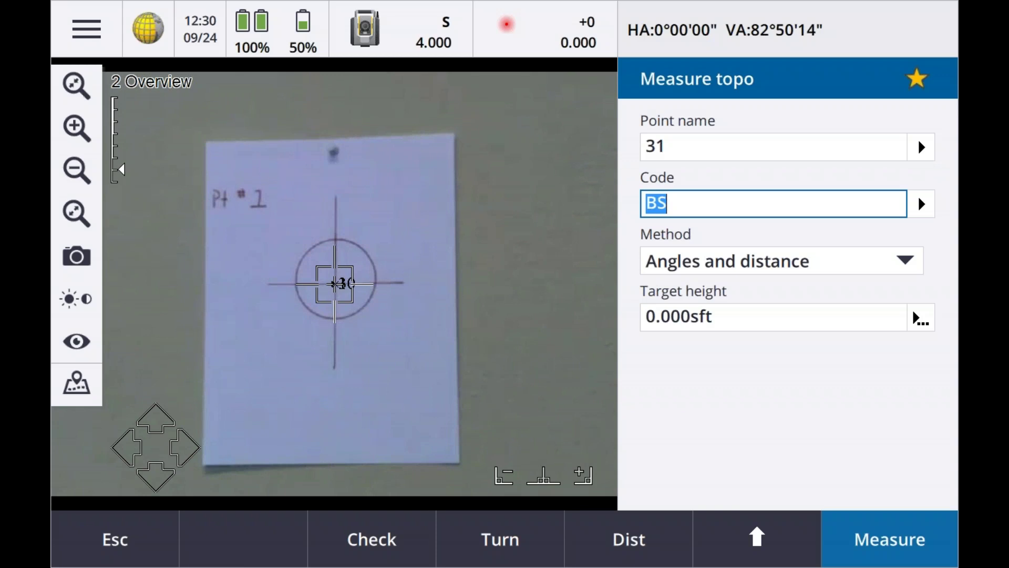
{"action": "left_click", "coordinate": [76, 383]}
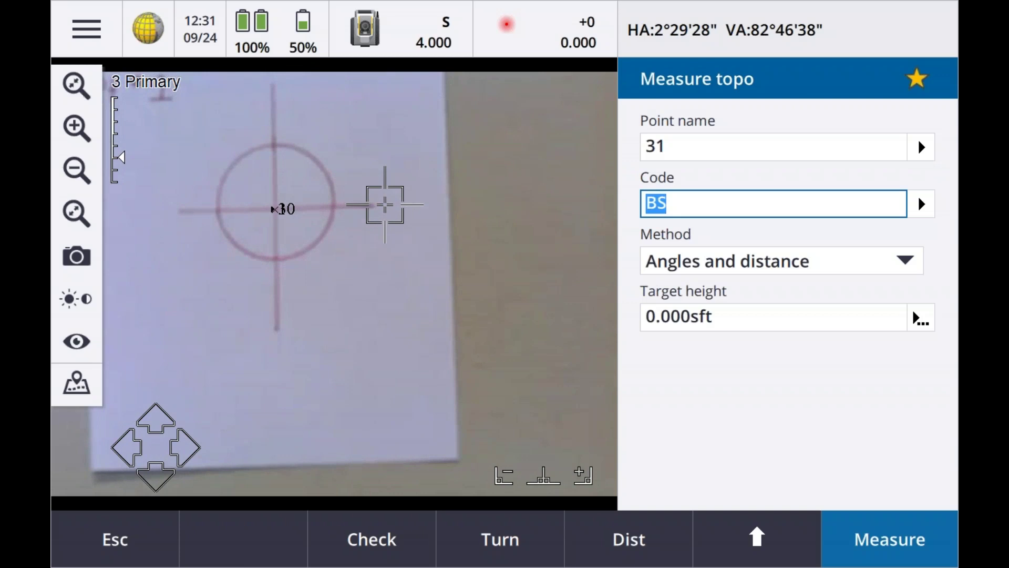
{"action": "type", "text": "topo"}
{"action": "key", "text": "Return"}
{"action": "key", "text": "Return"}
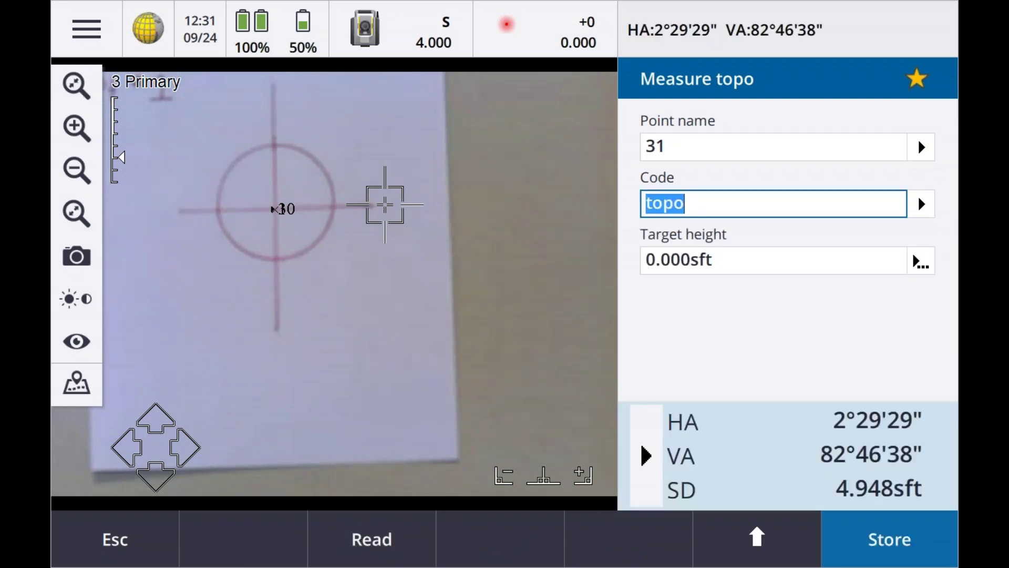
{"action": "key", "text": "Return"}
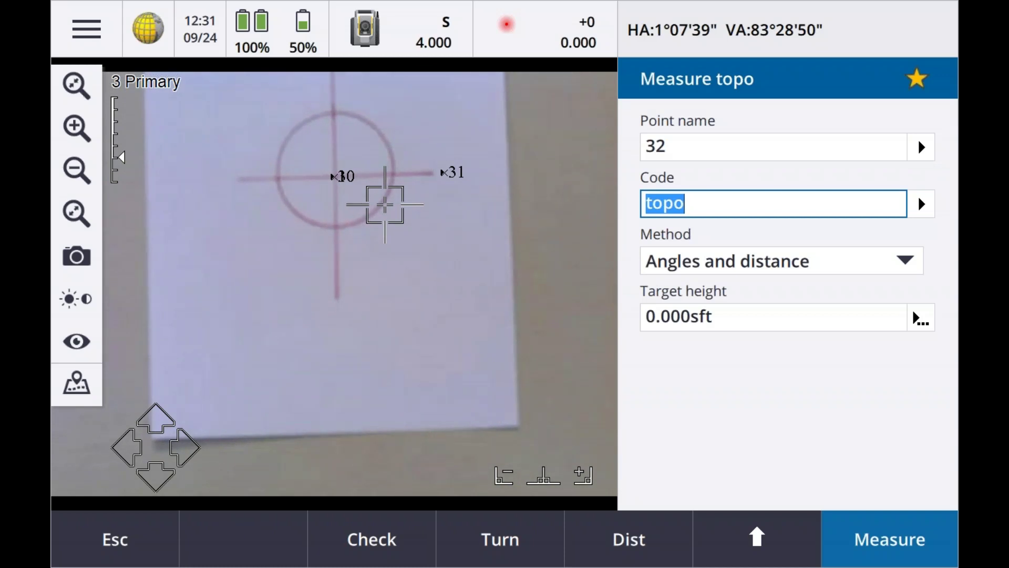
Store a check shot on backsight point 10.
{"action": "left_click", "coordinate": [371, 538]}
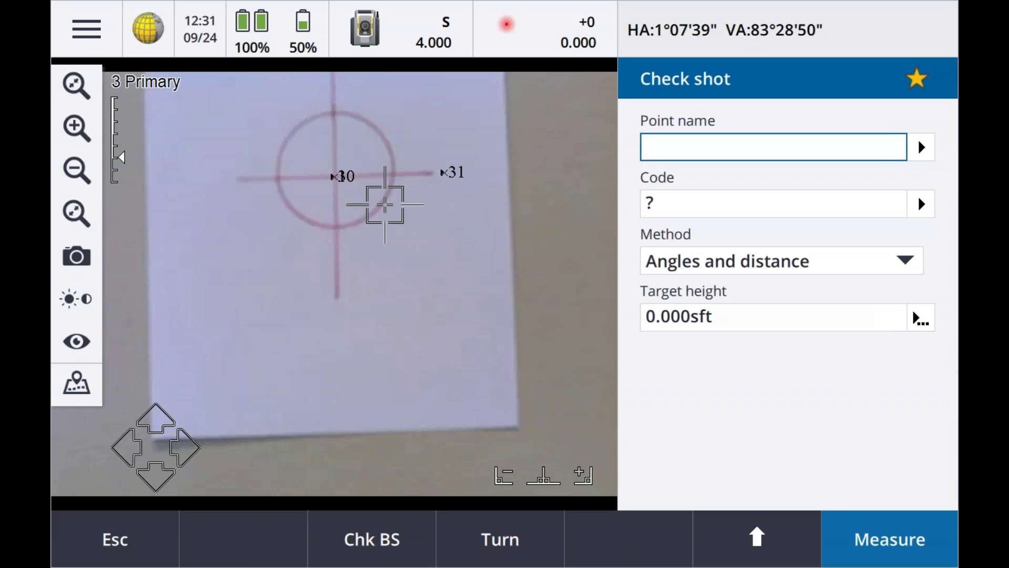
{"action": "left_click", "coordinate": [387, 539]}
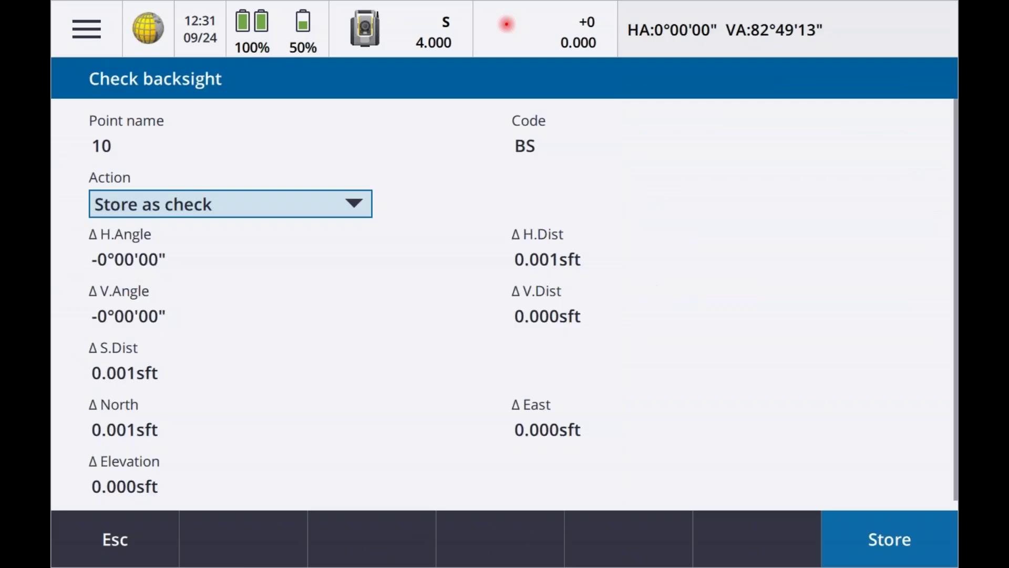
{"action": "key", "text": "Return"}
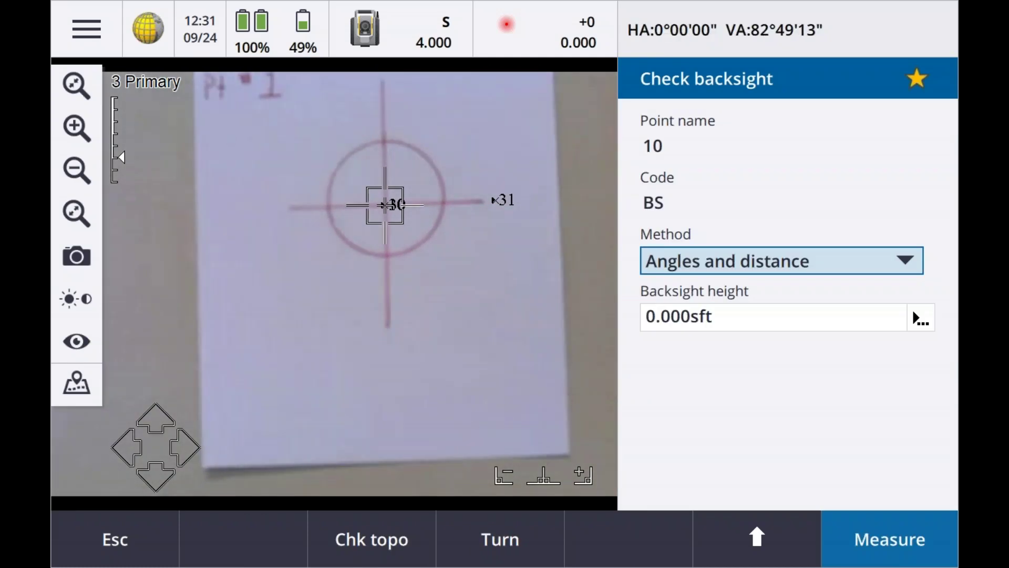
Show the Scanning form: Full dome framing, Coarse density, about 11m46s estimated.
{"action": "key", "text": "super"}
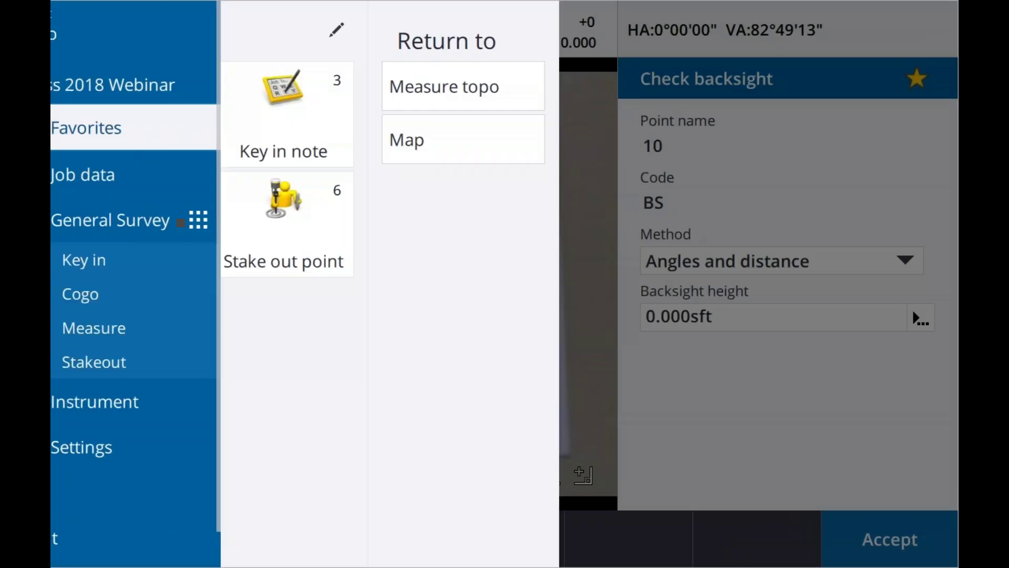
{"action": "key", "text": "Return"}
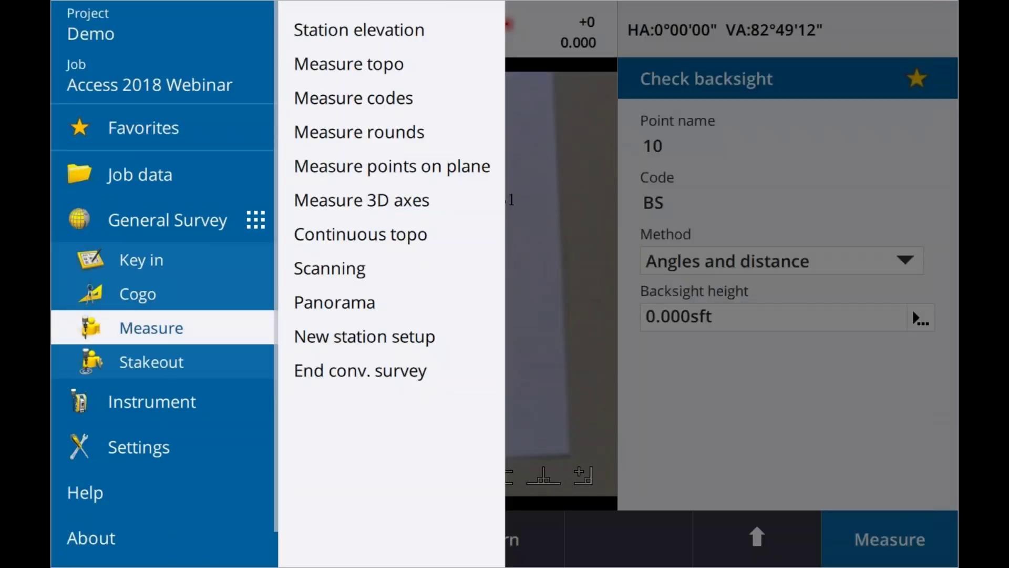
{"action": "left_click", "coordinate": [330, 268]}
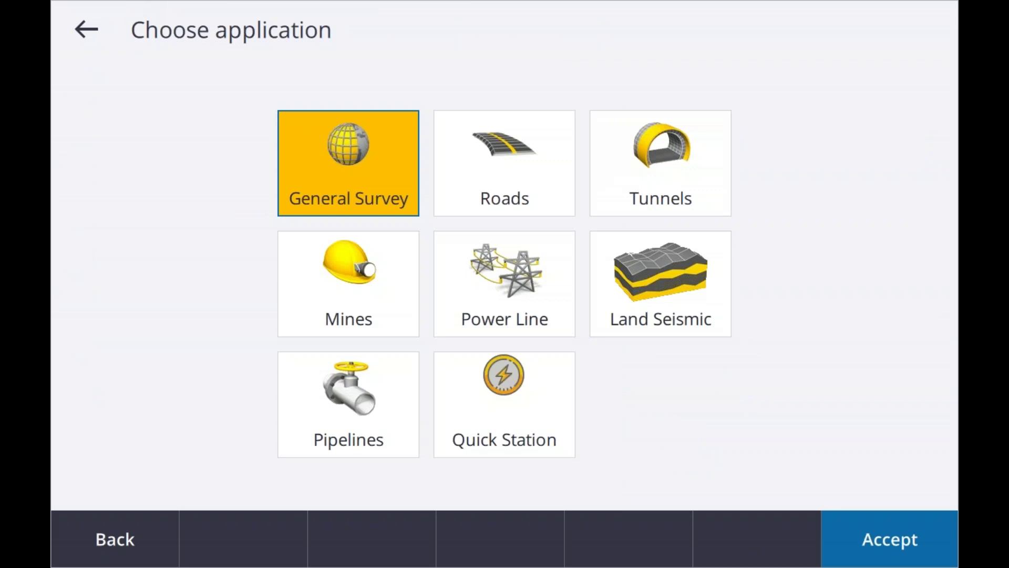
Open job Day1 Collection from Homestead Park, closing open windows, and show the application choices.
{"action": "left_click", "coordinate": [505, 163]}
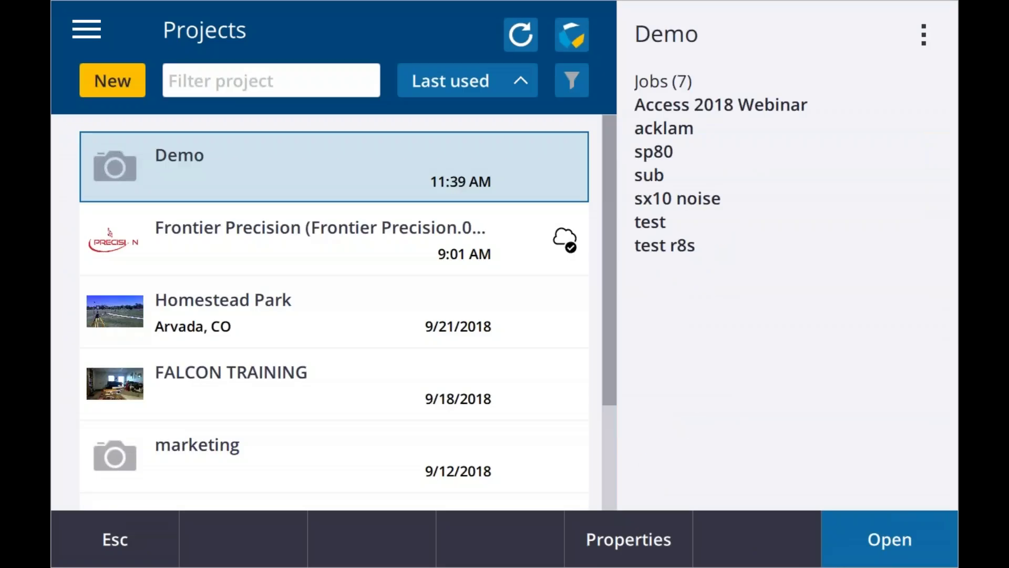
{"action": "left_click", "coordinate": [334, 311]}
{"action": "left_click", "coordinate": [890, 539]}
{"action": "left_click", "coordinate": [889, 539]}
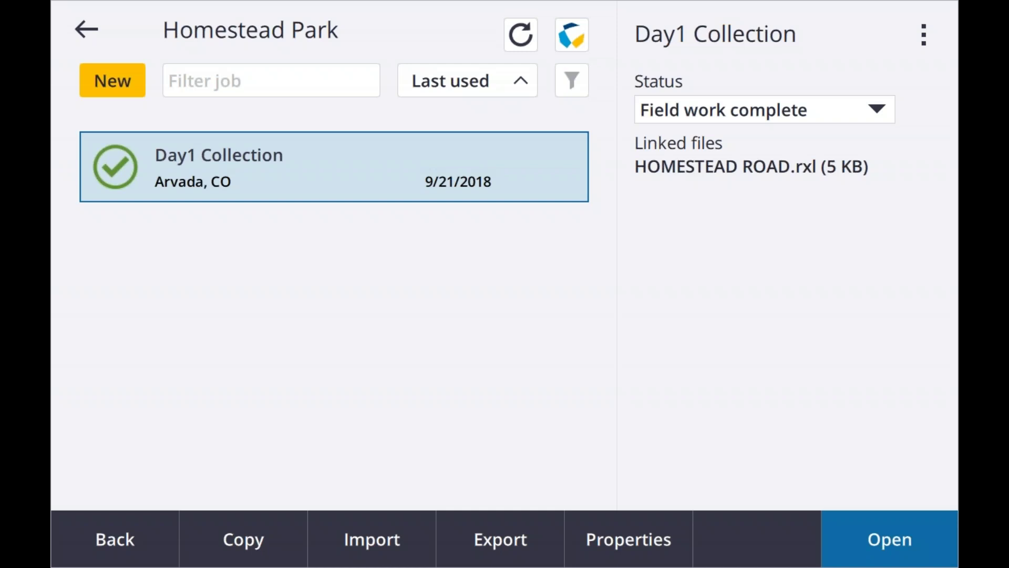
{"action": "left_click", "coordinate": [243, 539]}
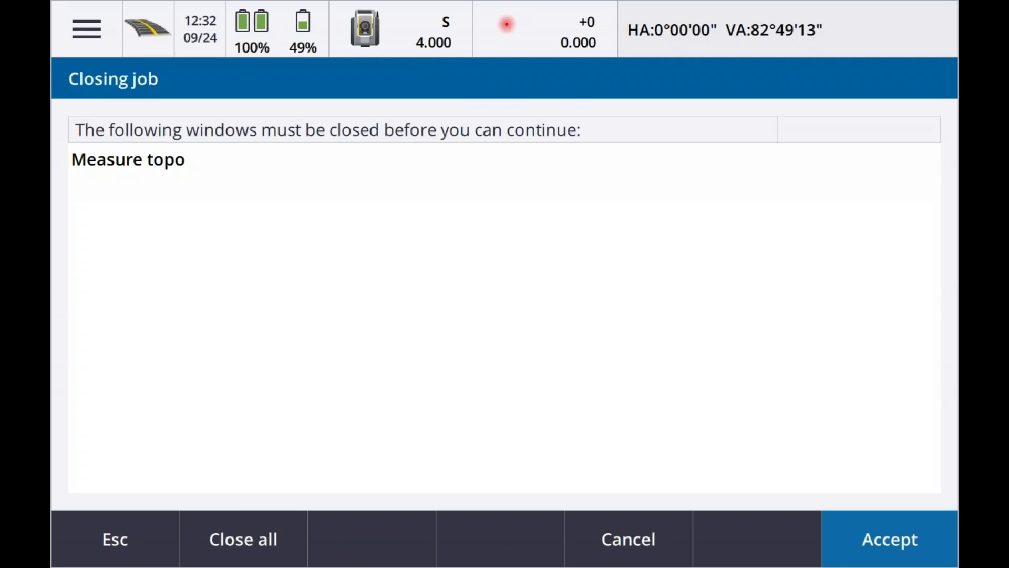
{"action": "left_click", "coordinate": [890, 539]}
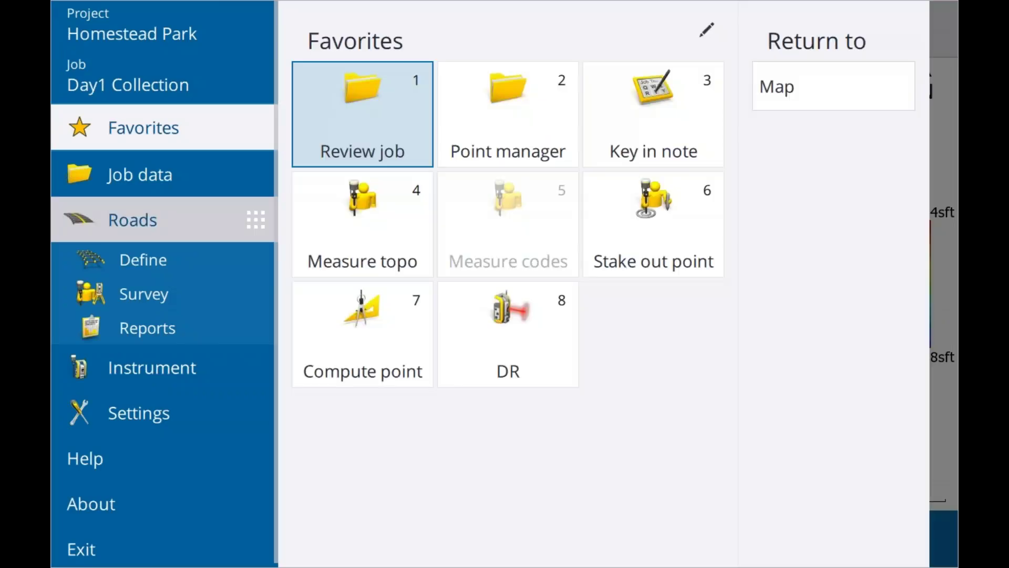
{"action": "left_click", "coordinate": [256, 219]}
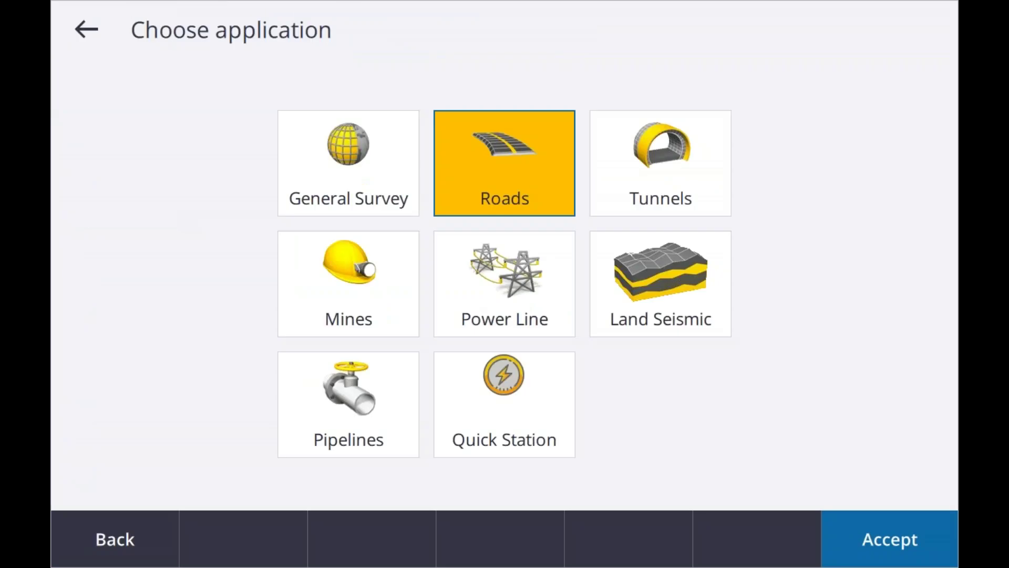
Switch to Roads and open the HOMESTEAD ROAD Trimble RXL road for review.
{"action": "left_click", "coordinate": [890, 539]}
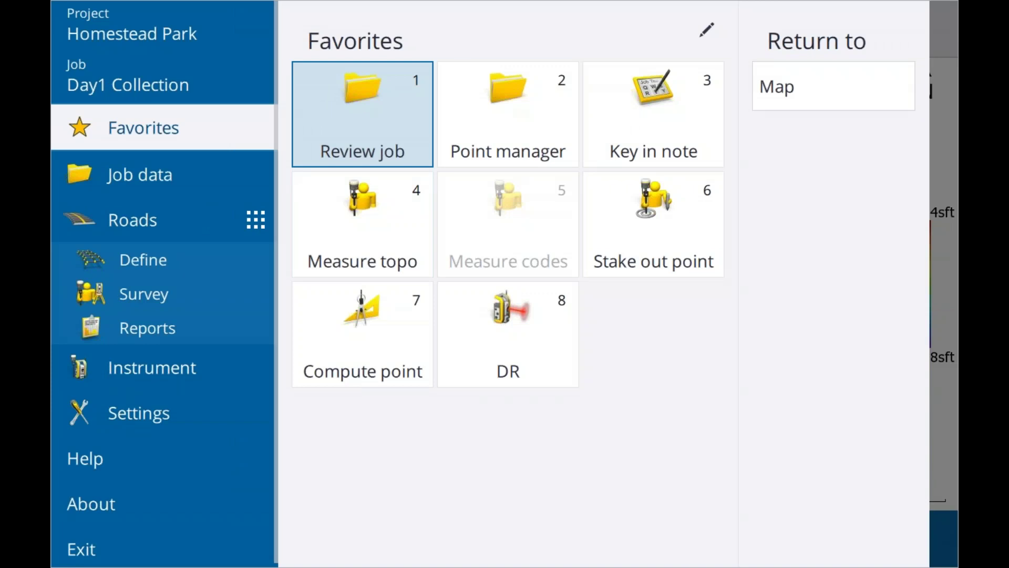
{"action": "left_click", "coordinate": [143, 260]}
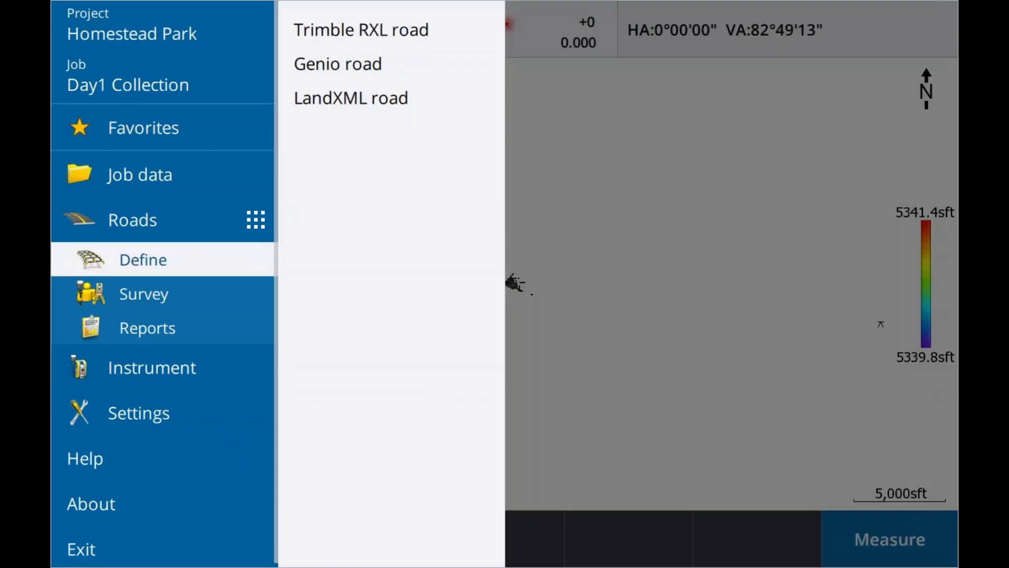
{"action": "left_click", "coordinate": [361, 30]}
{"action": "key", "text": "Return"}
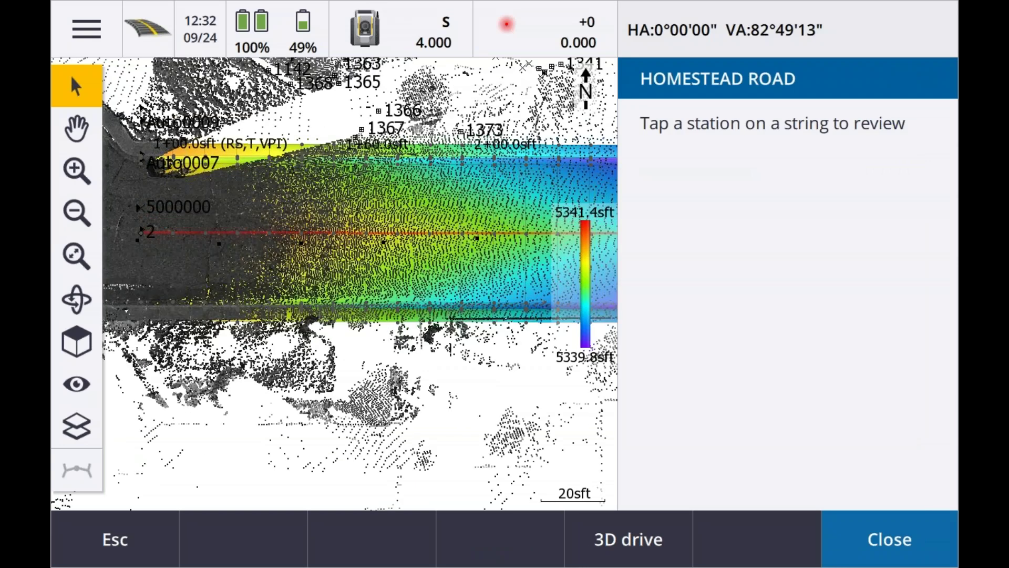
Review the centreline at station 1+80, then play a 3D drive along the road from station 1+00.
{"action": "left_click", "coordinate": [398, 233]}
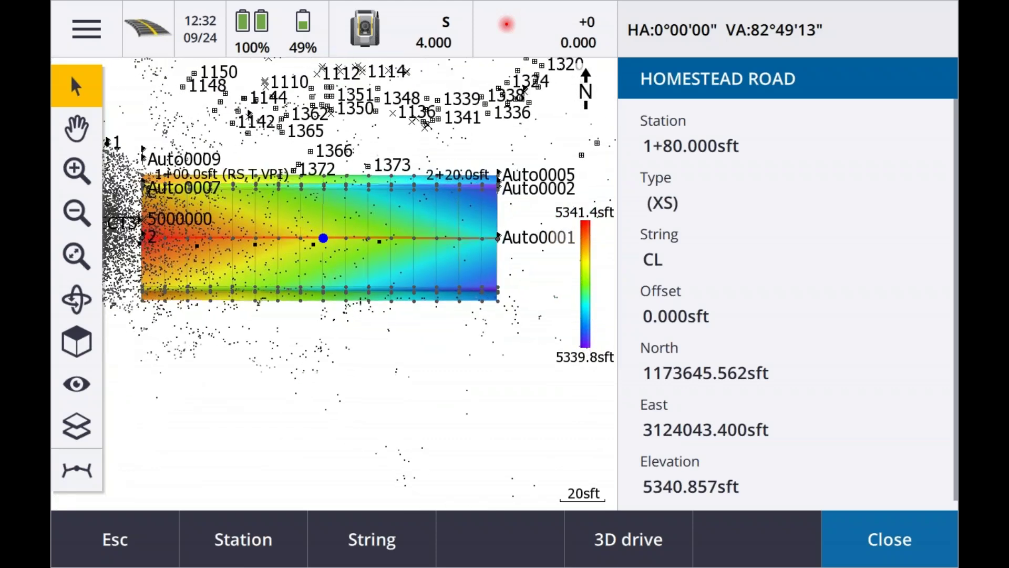
{"action": "left_click", "coordinate": [628, 539]}
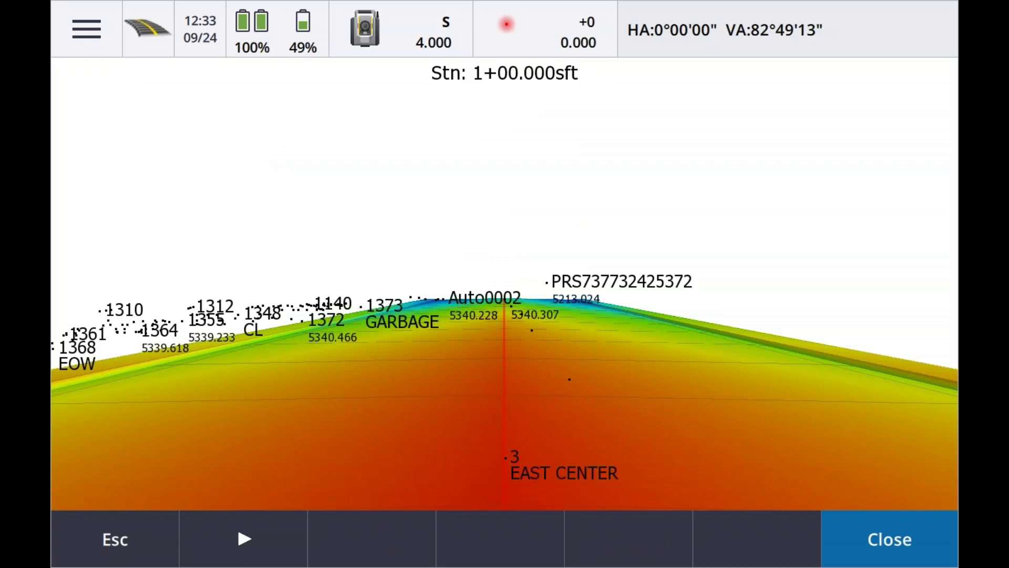
{"action": "left_click", "coordinate": [244, 538]}
Return from the 3D drive to plan review, zoom out, and show the Active map layer list.
{"action": "key", "text": "Escape"}
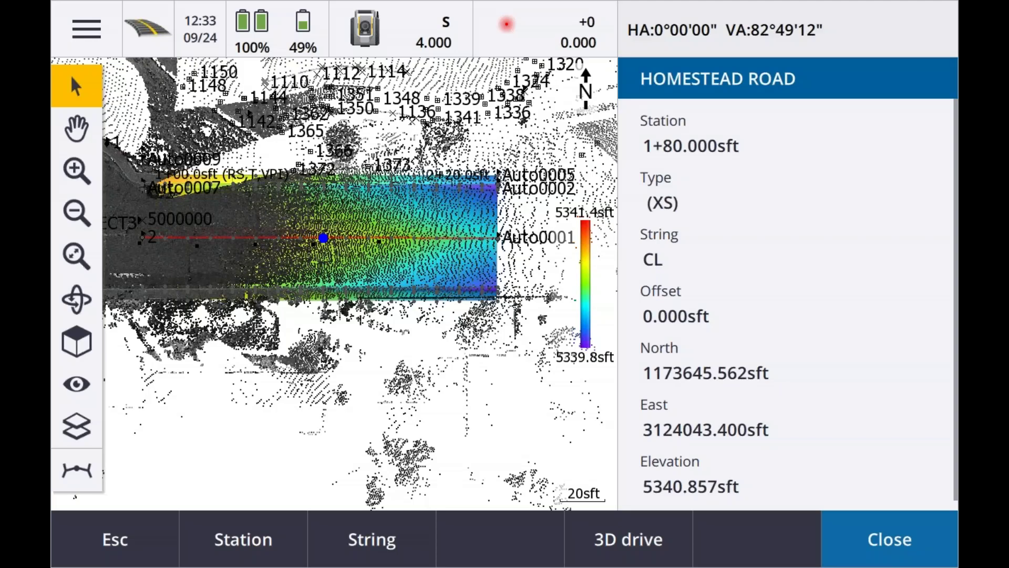
{"action": "scroll", "coordinate": [457, 229], "scroll_direction": "down", "scroll_amount": 5}
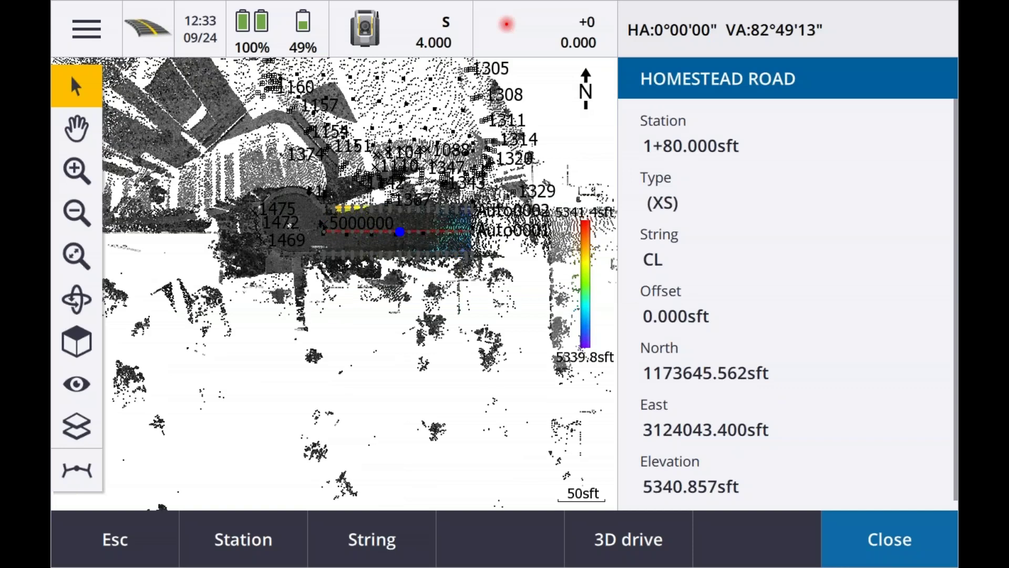
{"action": "left_click", "coordinate": [76, 426]}
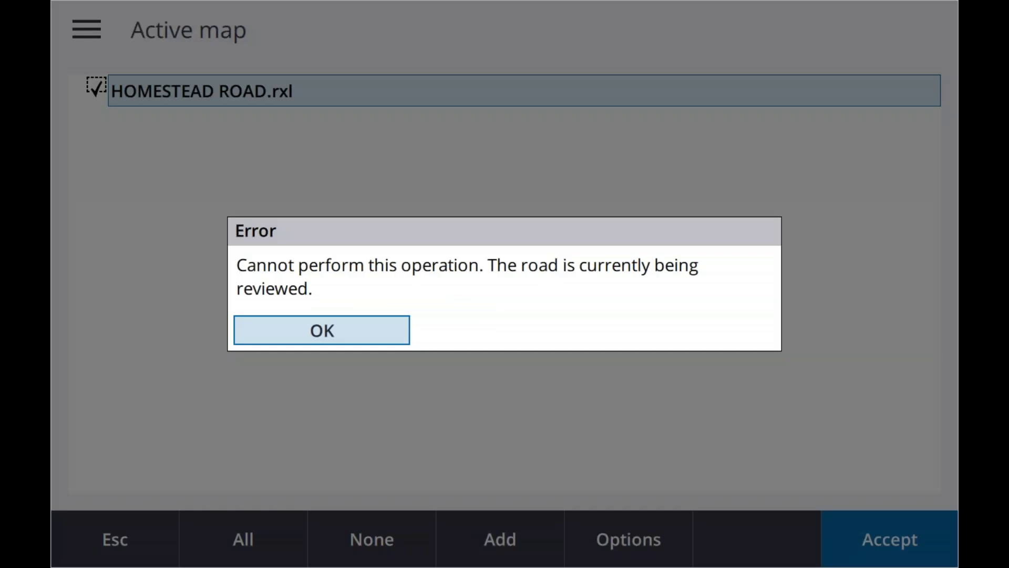
Dismiss the road-being-reviewed error and resume reviewing HOMESTEAD ROAD.
{"action": "left_click", "coordinate": [321, 330]}
{"action": "left_click", "coordinate": [115, 539]}
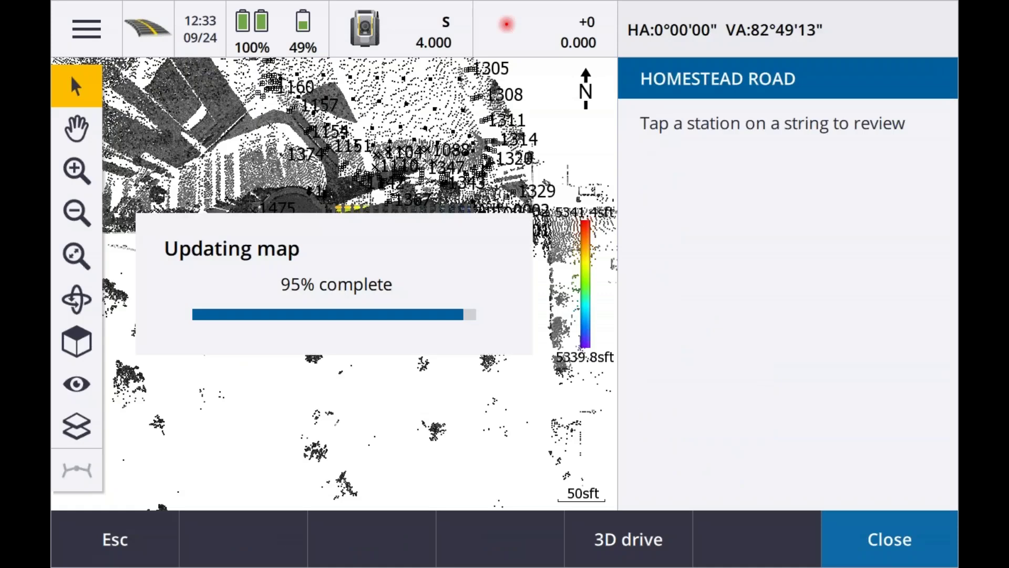
{"action": "left_click", "coordinate": [500, 539]}
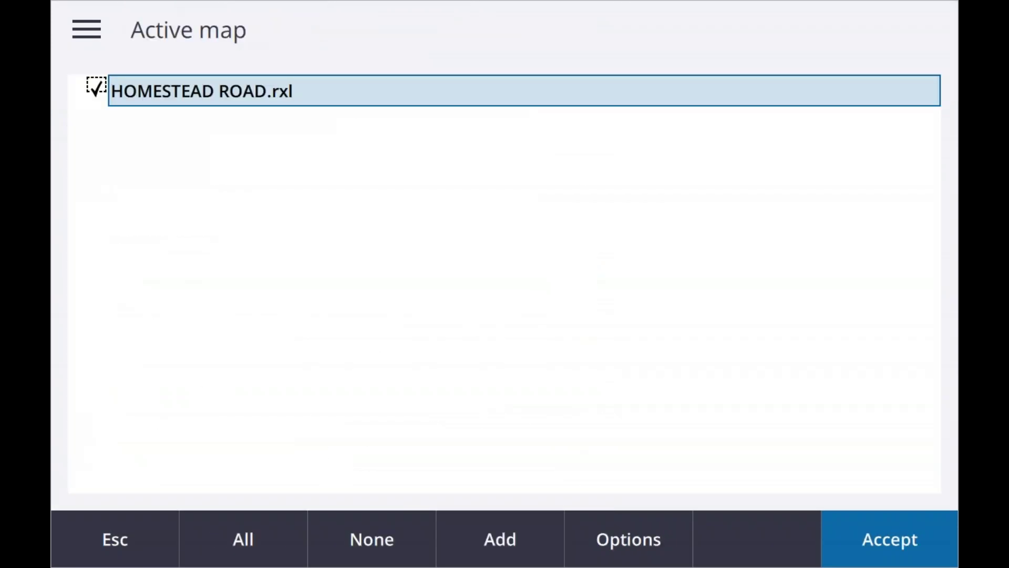
Hide all four scans from the map so only the road surface and points show.
{"action": "left_click", "coordinate": [115, 538]}
{"action": "left_click", "coordinate": [76, 383]}
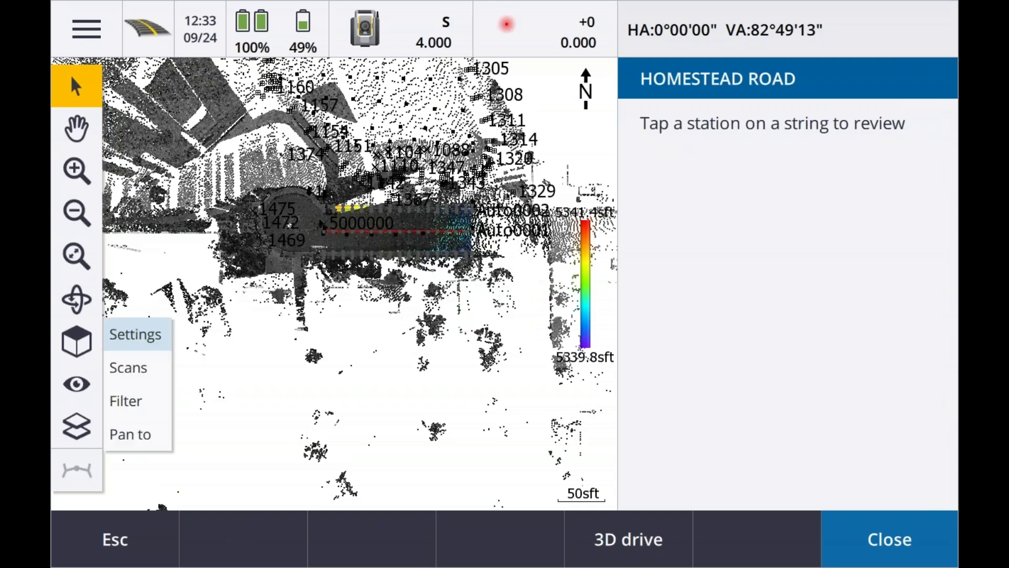
{"action": "left_click", "coordinate": [128, 367]}
{"action": "left_click", "coordinate": [372, 538]}
{"action": "left_click", "coordinate": [890, 539]}
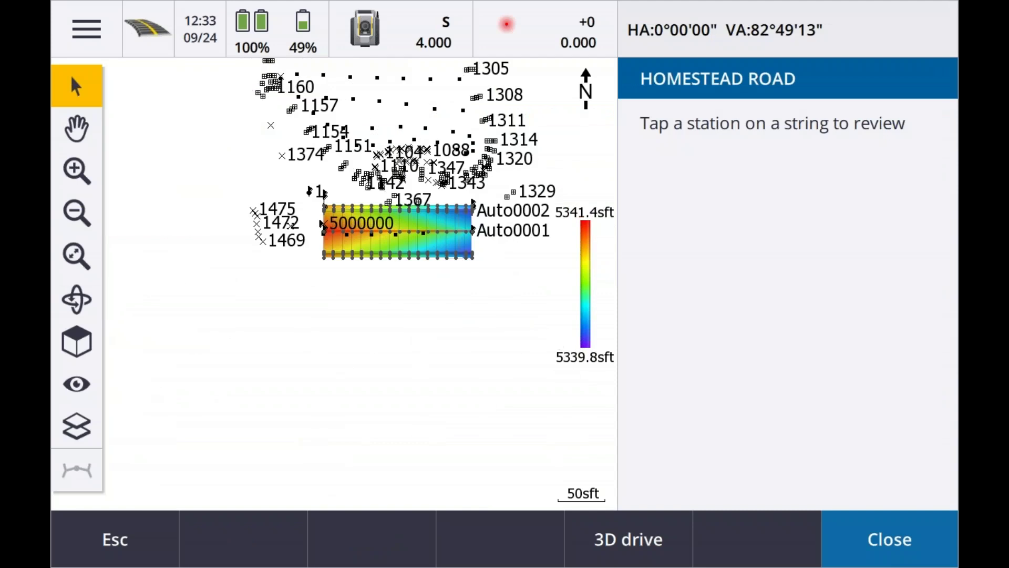
{"action": "scroll", "coordinate": [322, 238], "scroll_direction": "up", "scroll_amount": 5}
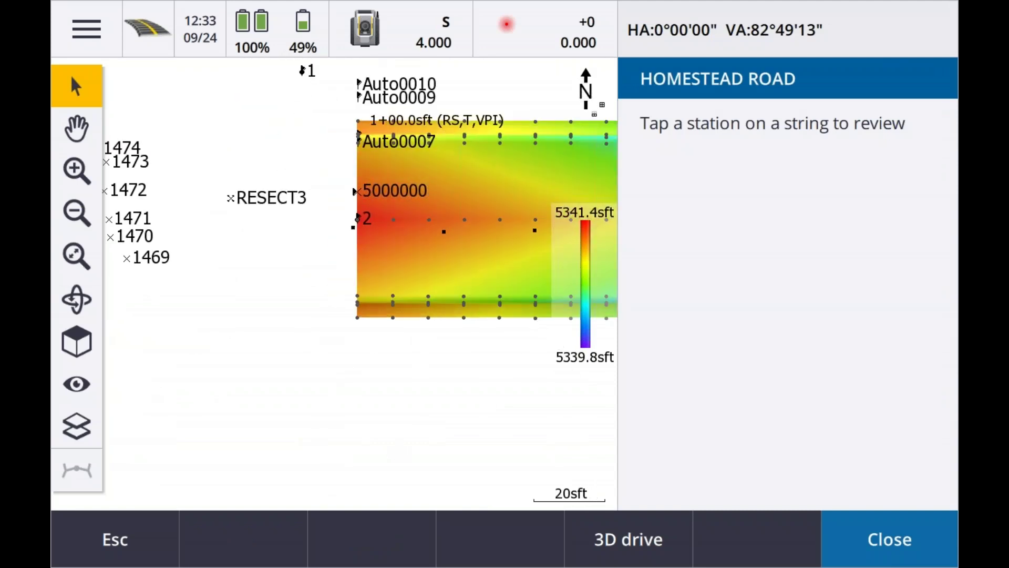
{"action": "scroll", "coordinate": [322, 238], "scroll_direction": "down", "scroll_amount": 5}
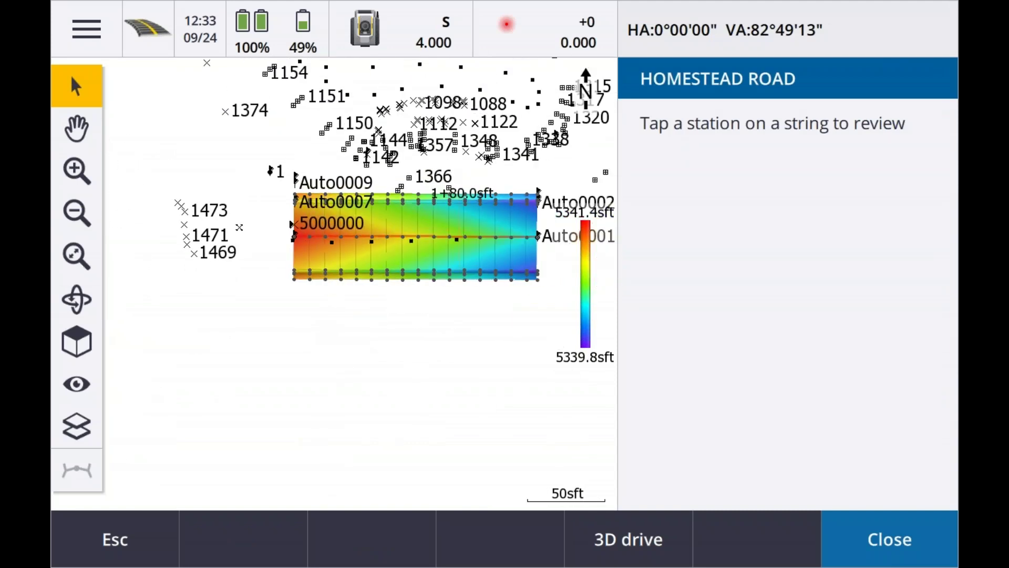
{"action": "left_click_drag", "start_coordinate": [399, 236], "coordinate": [323, 354]}
Exit the HOMESTEAD ROAD review and return to the plain Roads map.
{"action": "key", "text": "Escape"}
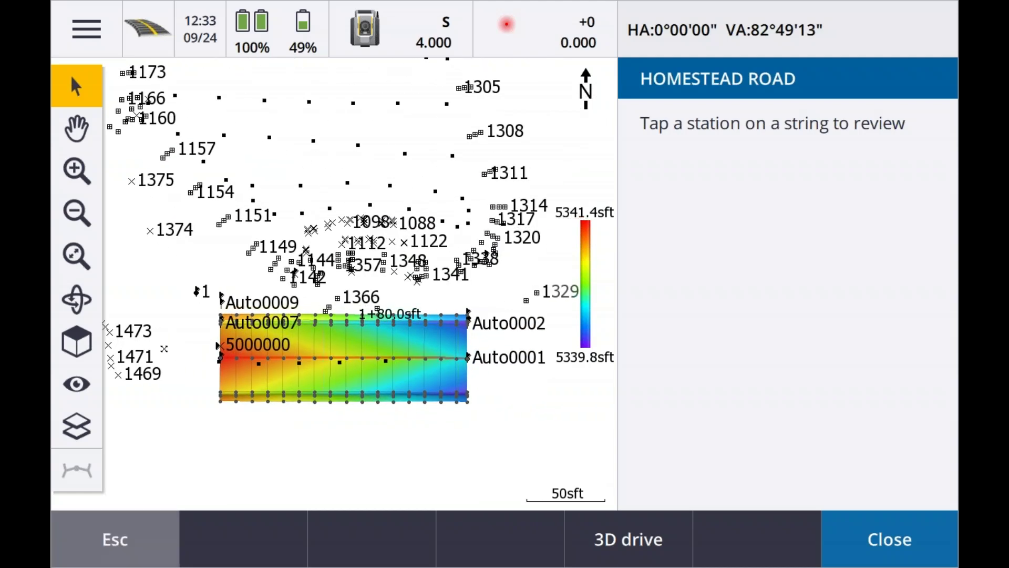
{"action": "key", "text": "Escape"}
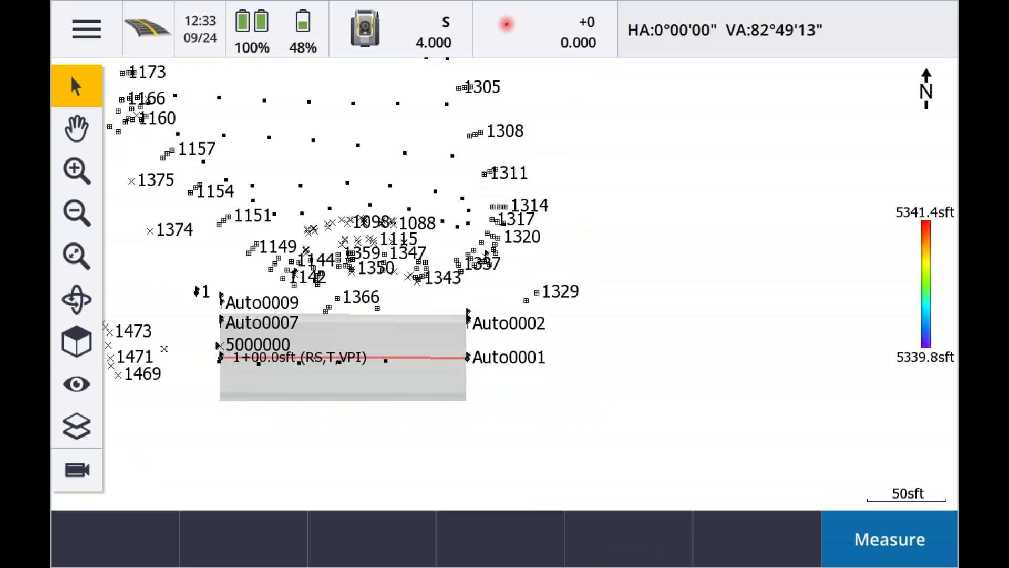
{"action": "scroll", "coordinate": [582, 372], "scroll_direction": "down", "scroll_amount": 5}
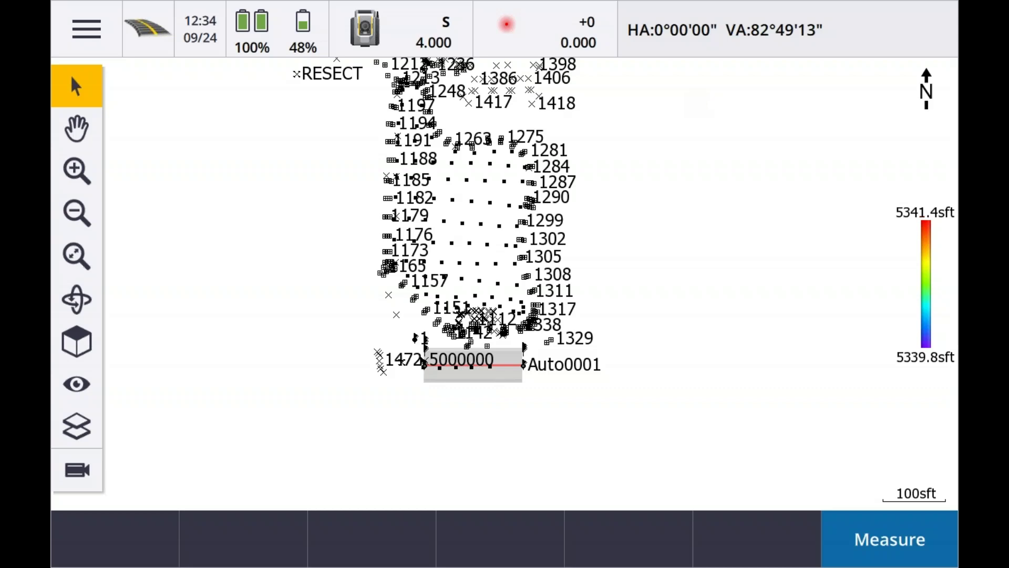
Select the Orbit tool from the left toolbar to rotate the map in 3D.
{"action": "left_click", "coordinate": [76, 299]}
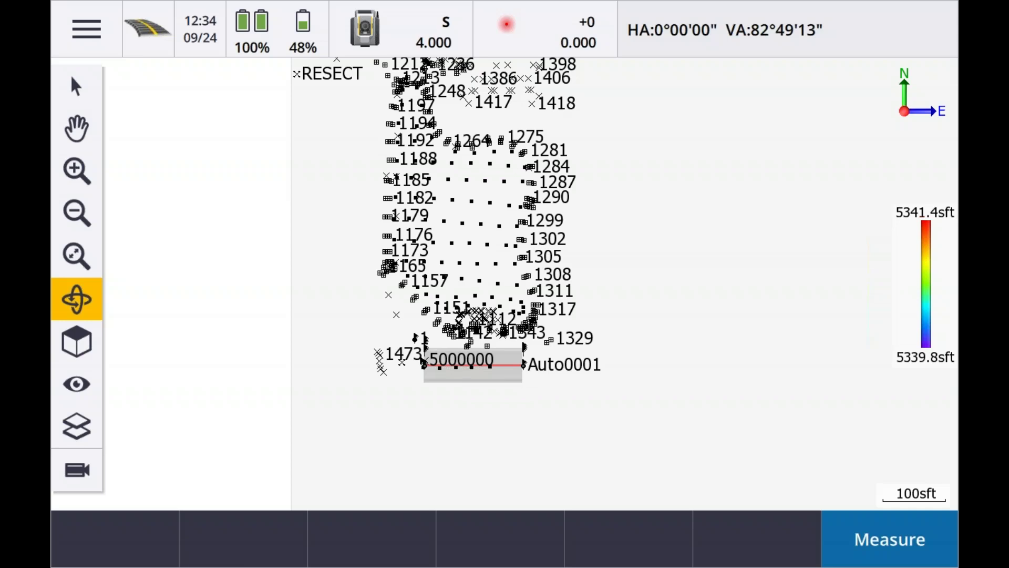
Orbit the map to view the road surface tilted in 3D from both sides.
{"action": "scroll", "coordinate": [488, 390], "scroll_direction": "up", "scroll_amount": 6}
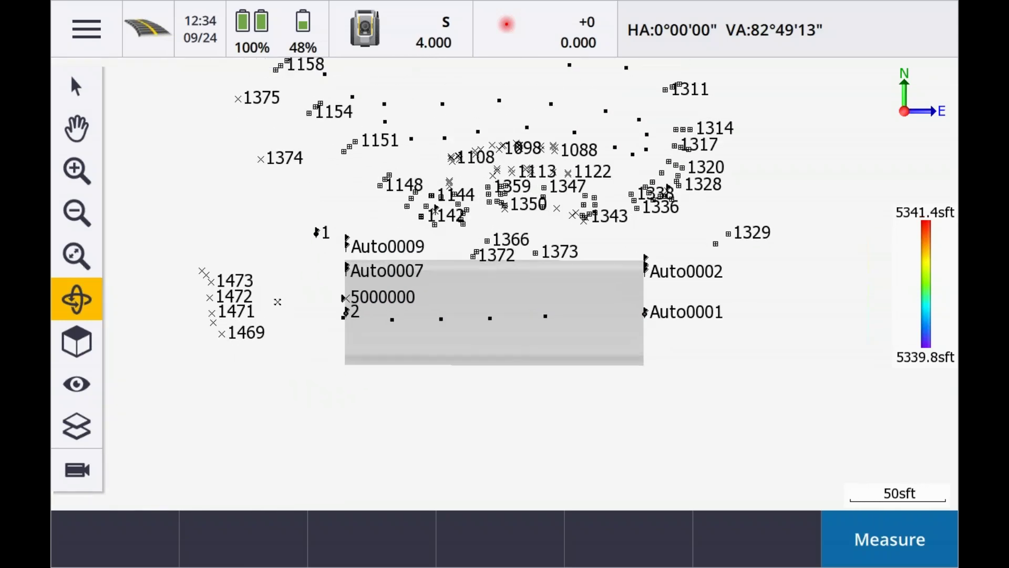
{"action": "left_click_drag", "start_coordinate": [499, 316], "coordinate": [391, 274]}
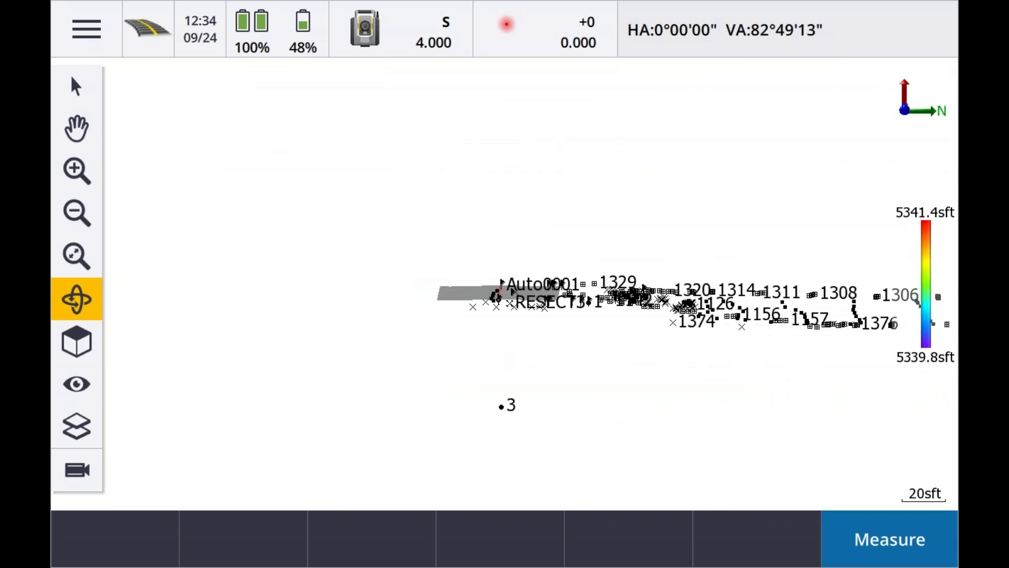
{"action": "scroll", "coordinate": [505, 284], "scroll_direction": "up", "scroll_amount": 5}
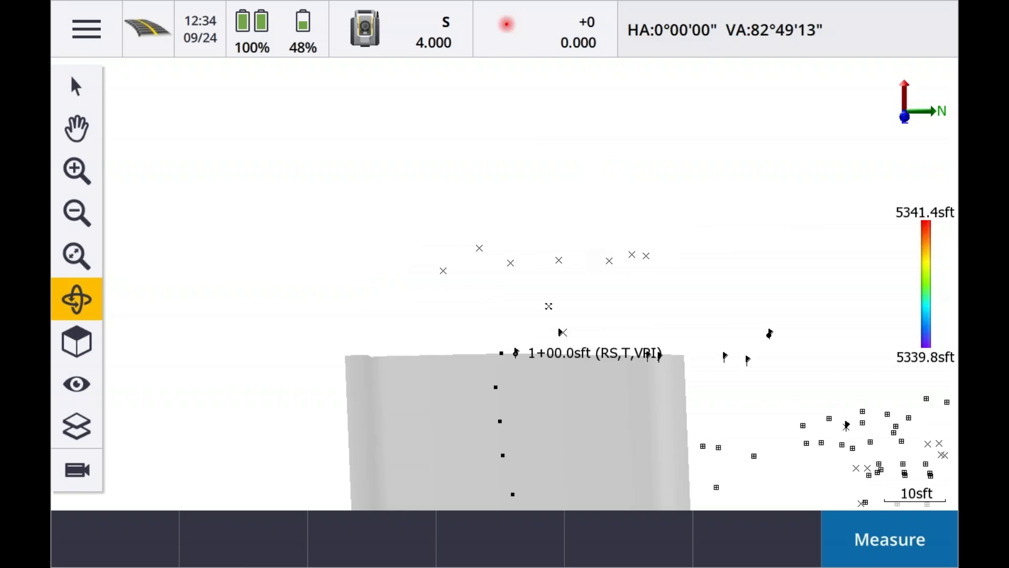
{"action": "left_click_drag", "start_coordinate": [504, 284], "coordinate": [504, 367]}
{"action": "left_click_drag", "start_coordinate": [505, 284], "coordinate": [630, 290]}
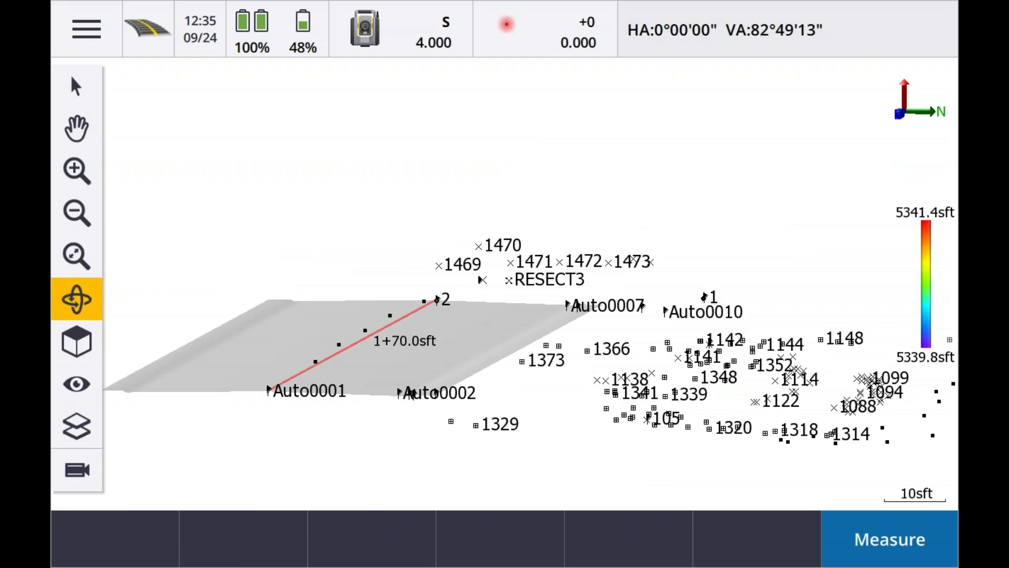
Reset to north-up plan view, then switch to the Front elevation view of the survey.
{"action": "left_click", "coordinate": [77, 341]}
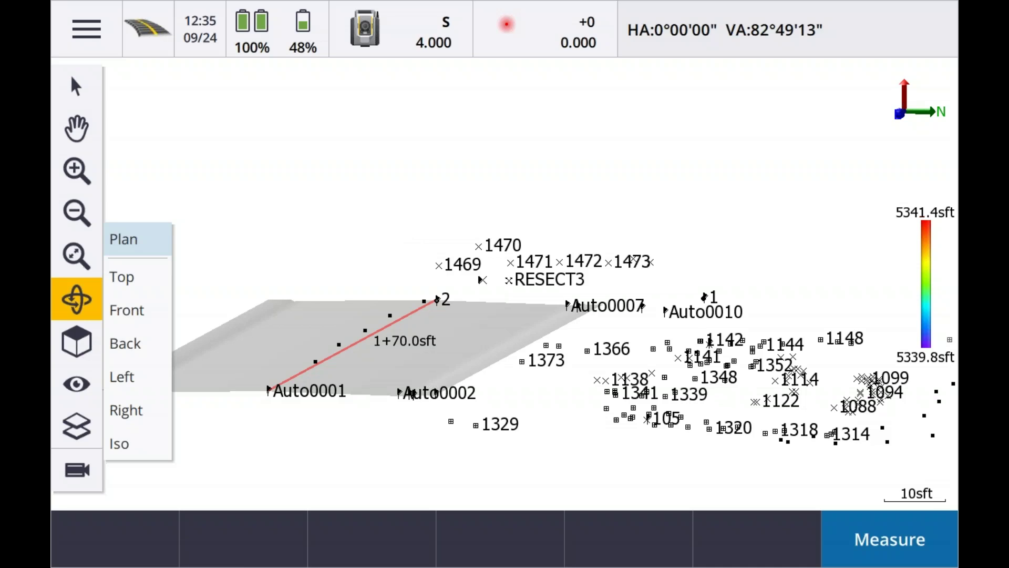
{"action": "left_click", "coordinate": [123, 239]}
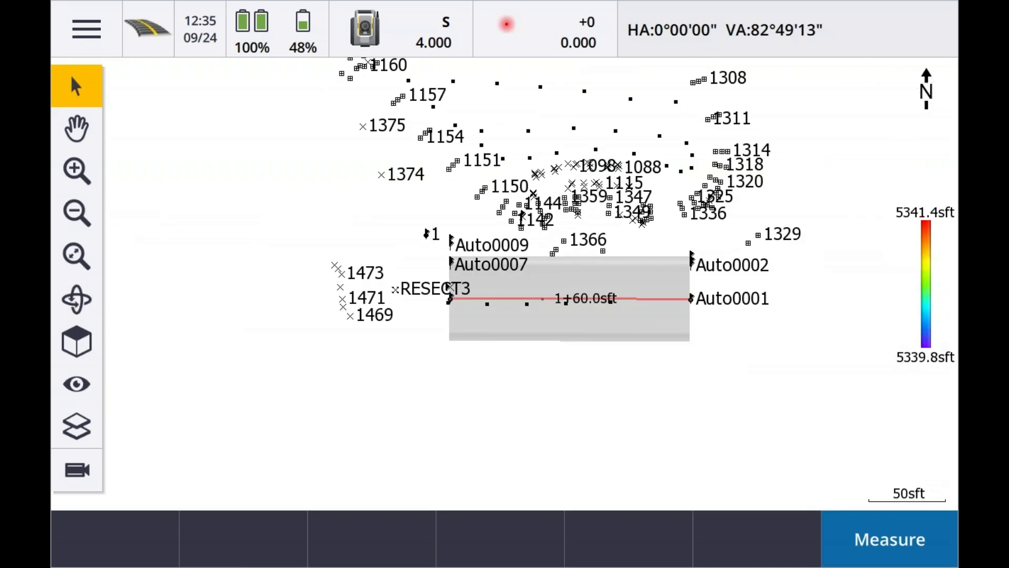
{"action": "left_click", "coordinate": [76, 342]}
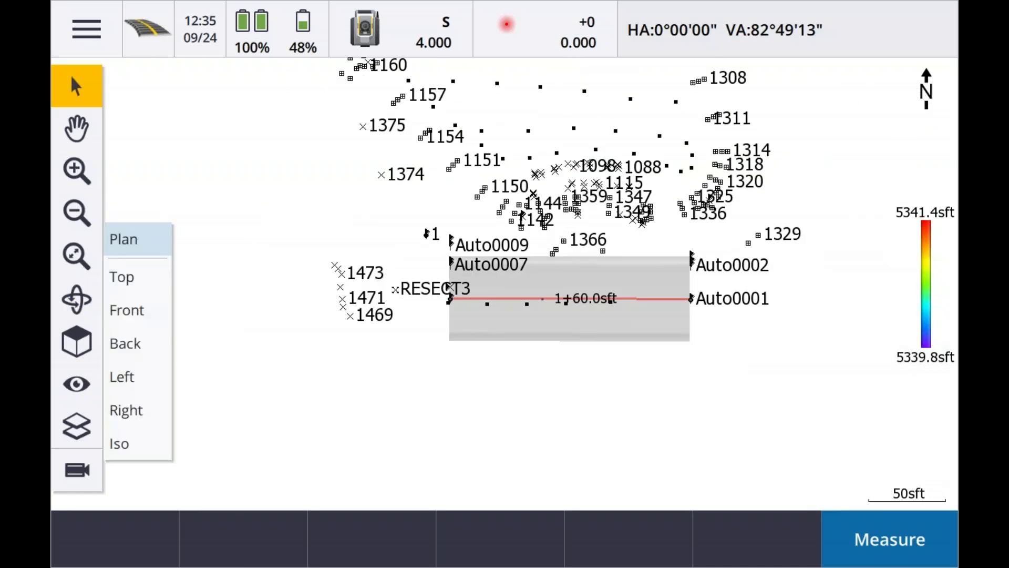
{"action": "left_click", "coordinate": [126, 310]}
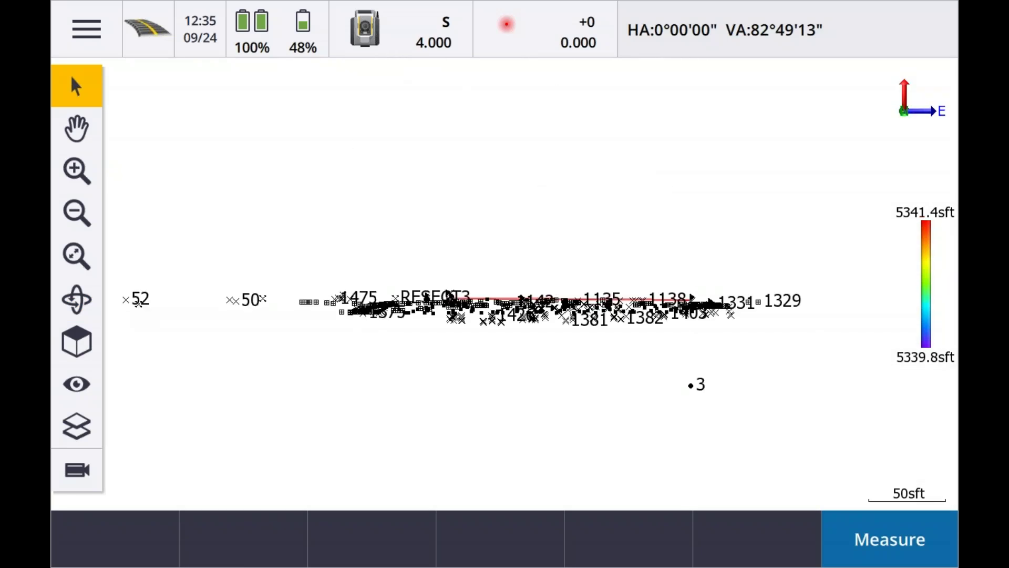
{"action": "scroll", "coordinate": [611, 305], "scroll_direction": "up", "scroll_amount": 5}
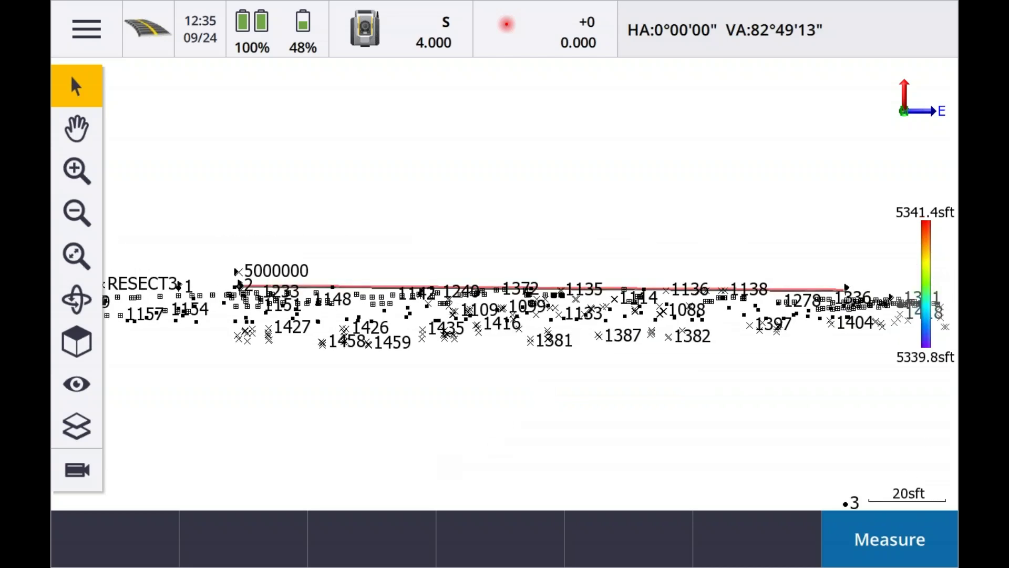
{"action": "scroll", "coordinate": [522, 283], "scroll_direction": "down", "scroll_amount": 4}
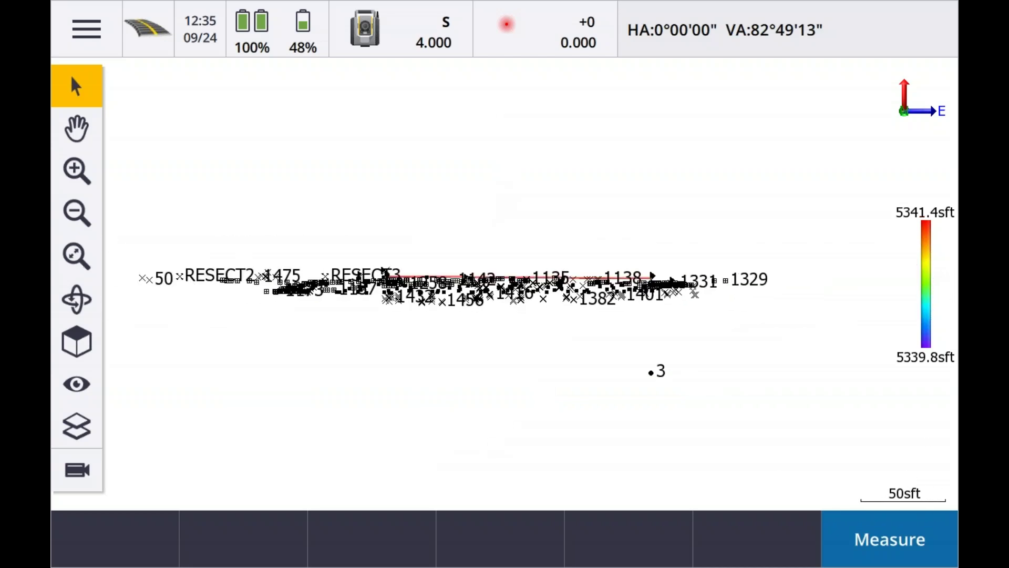
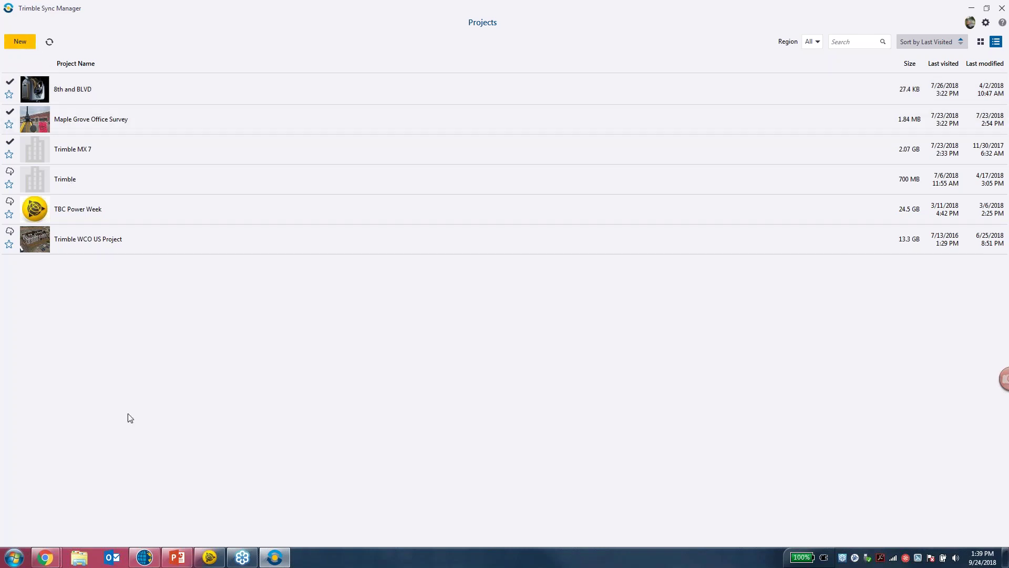
Switch from Sync Manager to Trimble Business Center using the taskbar.
{"action": "left_click", "coordinate": [215, 563]}
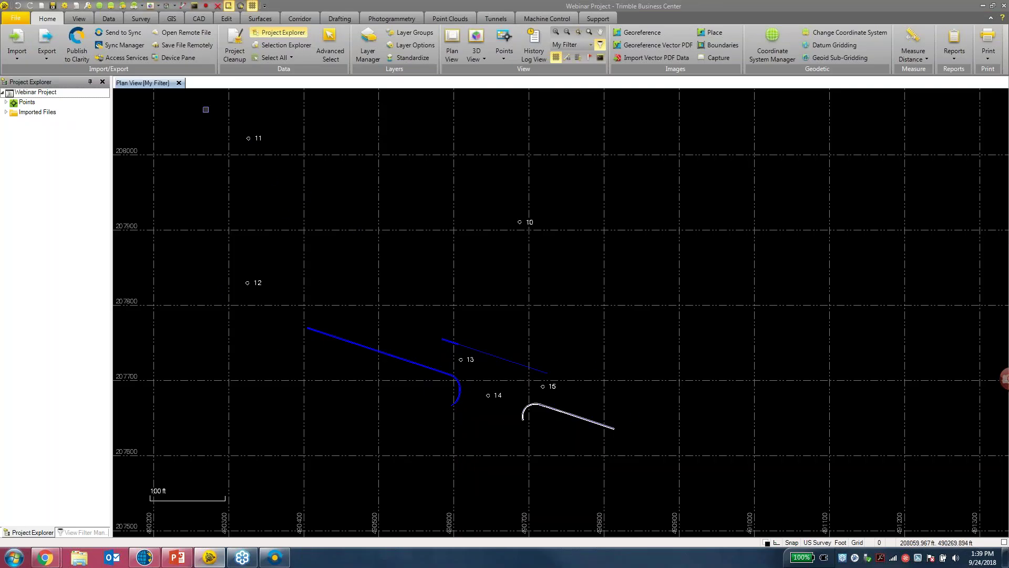
Window-select every survey point and road line in the Webinar Project plan view.
{"action": "left_click_drag", "start_coordinate": [193, 109], "coordinate": [667, 468]}
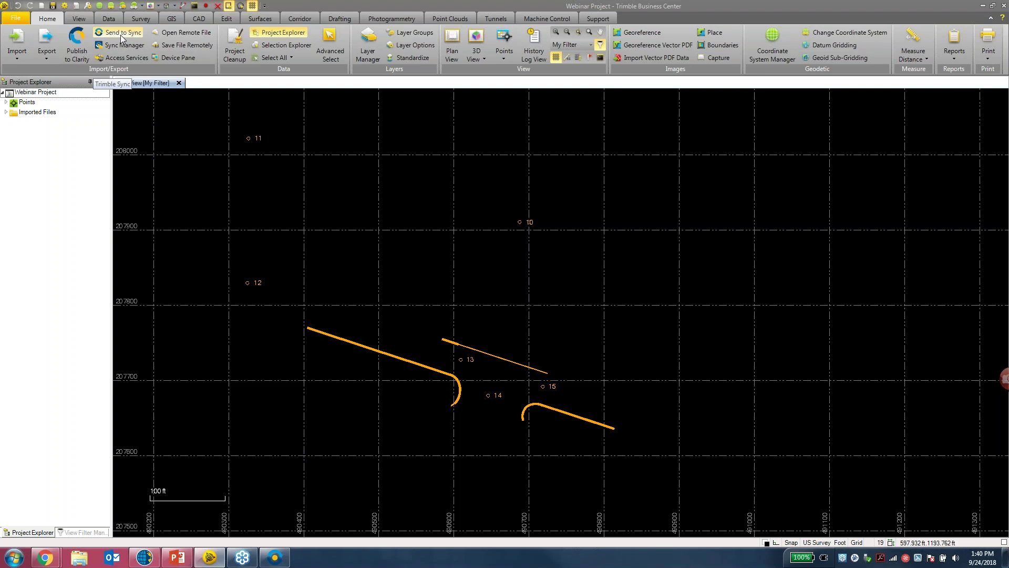
Send the 6-point, 13-line selection to Sync Manager with points embedded in the job.
{"action": "left_click", "coordinate": [120, 35]}
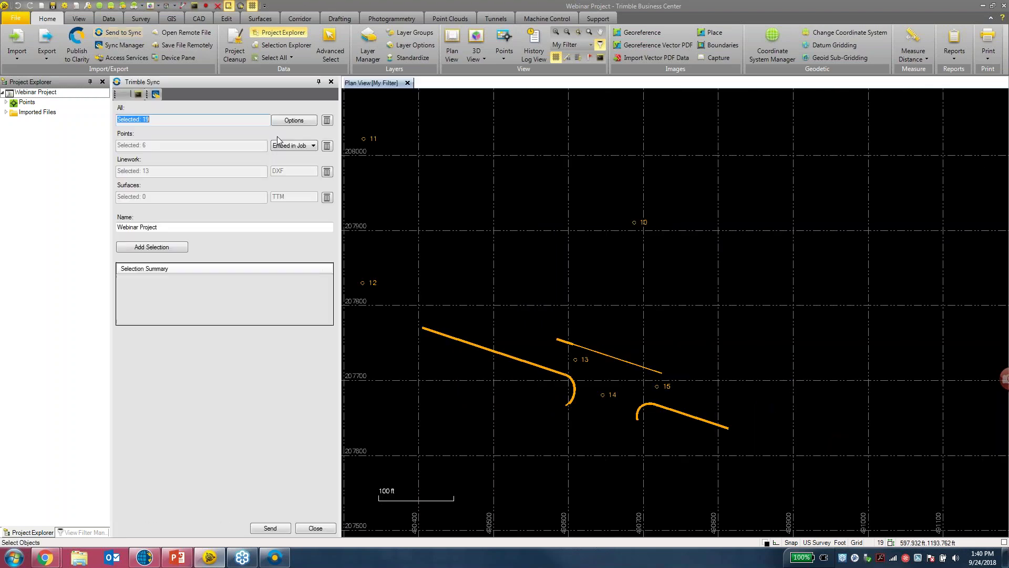
{"action": "mouse_move", "coordinate": [278, 564]}
{"action": "left_click", "coordinate": [314, 146]}
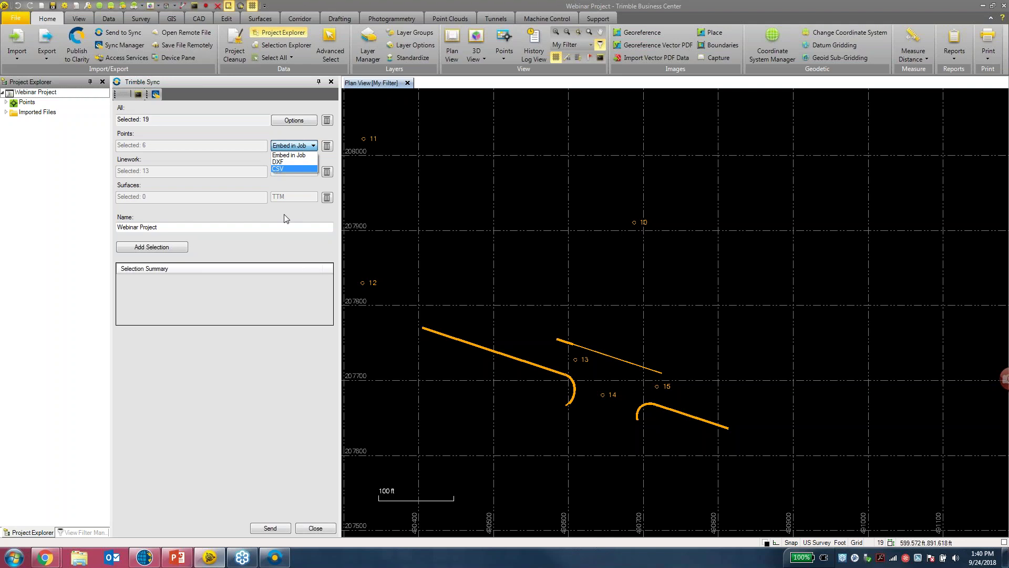
{"action": "left_click", "coordinate": [213, 204]}
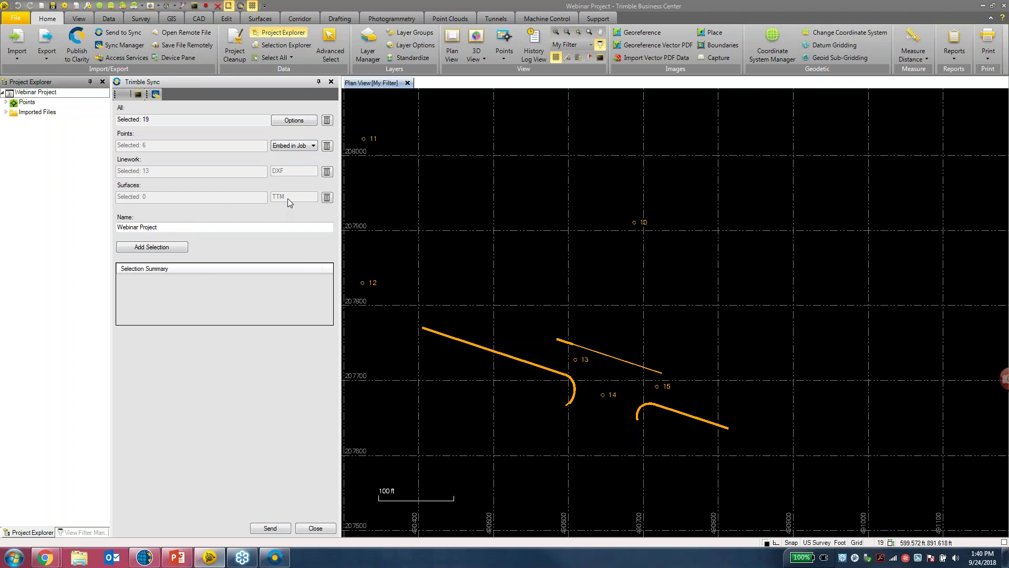
{"action": "left_click", "coordinate": [192, 228]}
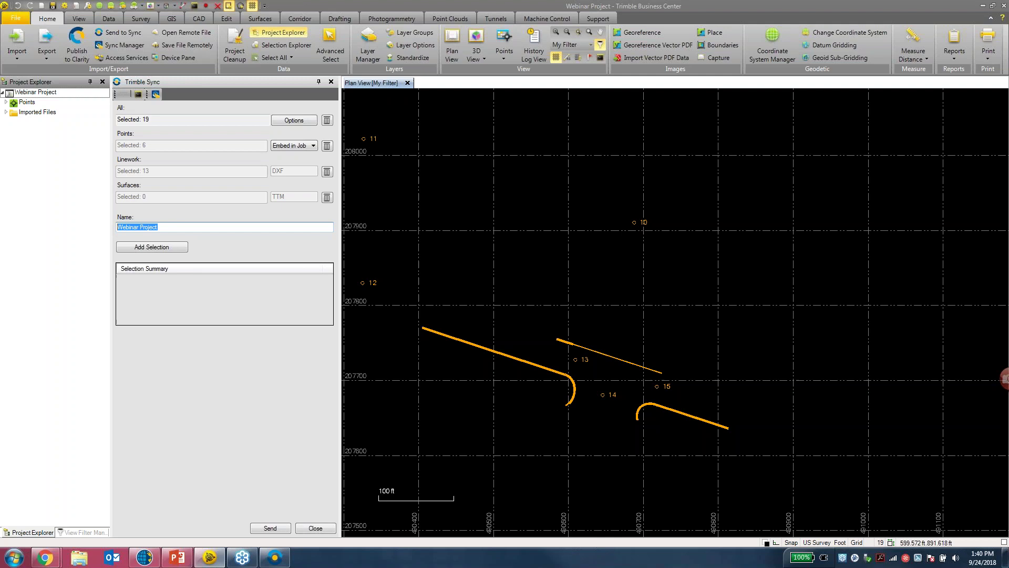
{"action": "left_click", "coordinate": [160, 247]}
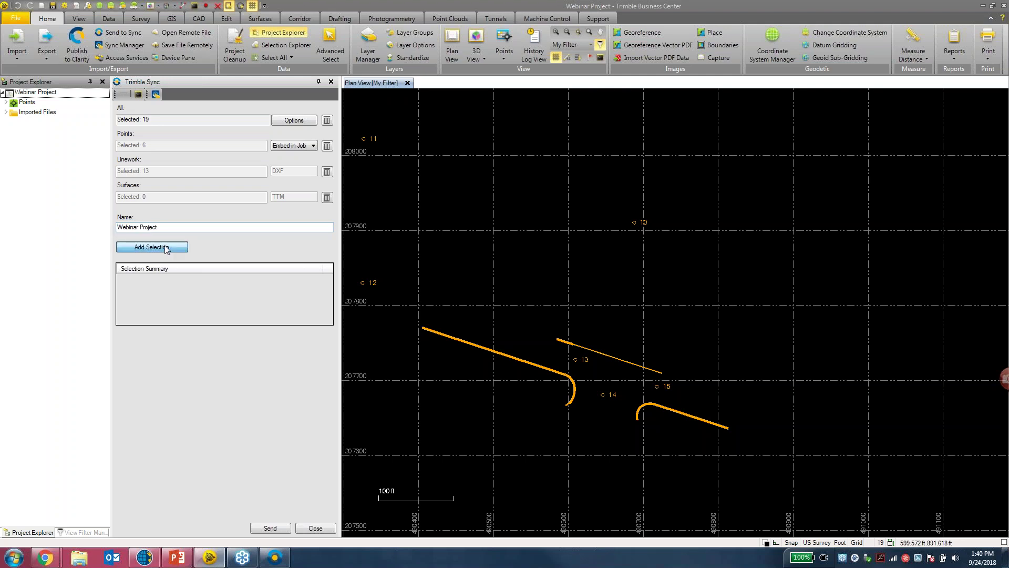
{"action": "left_click", "coordinate": [270, 527]}
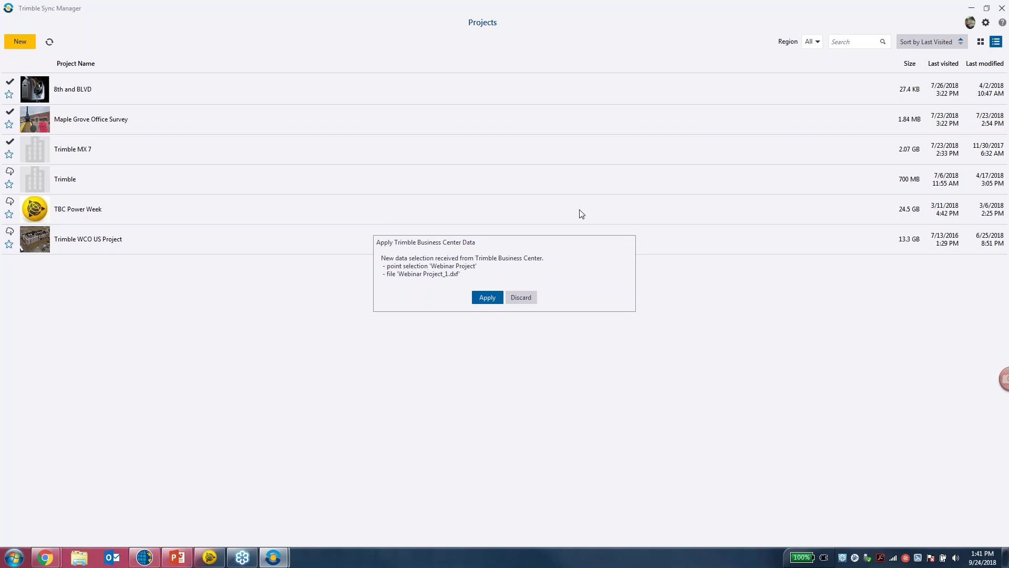
Apply the Webinar Project_1.dxf data, create project Webinar Project, and start a new job in it.
{"action": "left_click", "coordinate": [487, 298]}
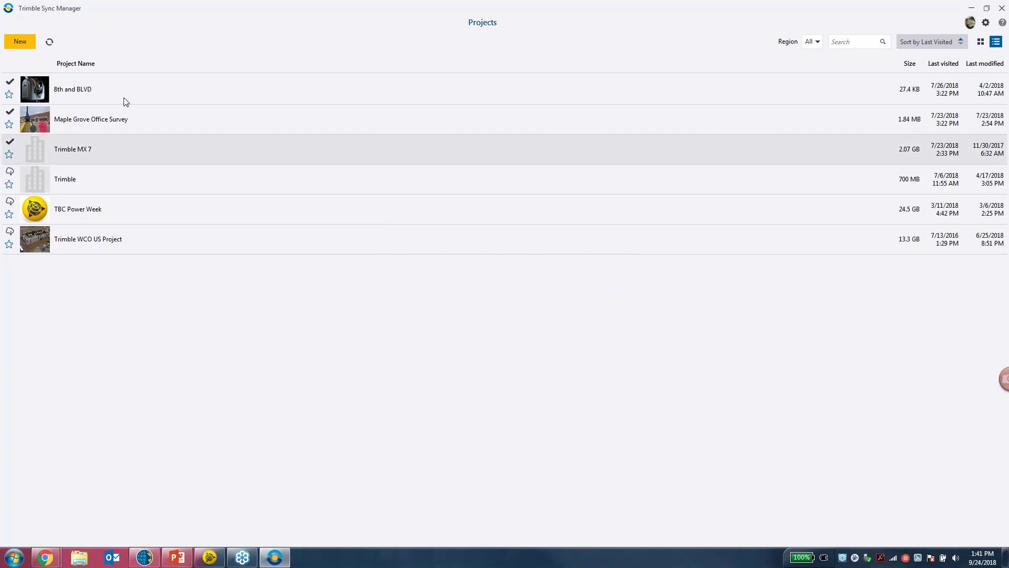
{"action": "left_click", "coordinate": [22, 44]}
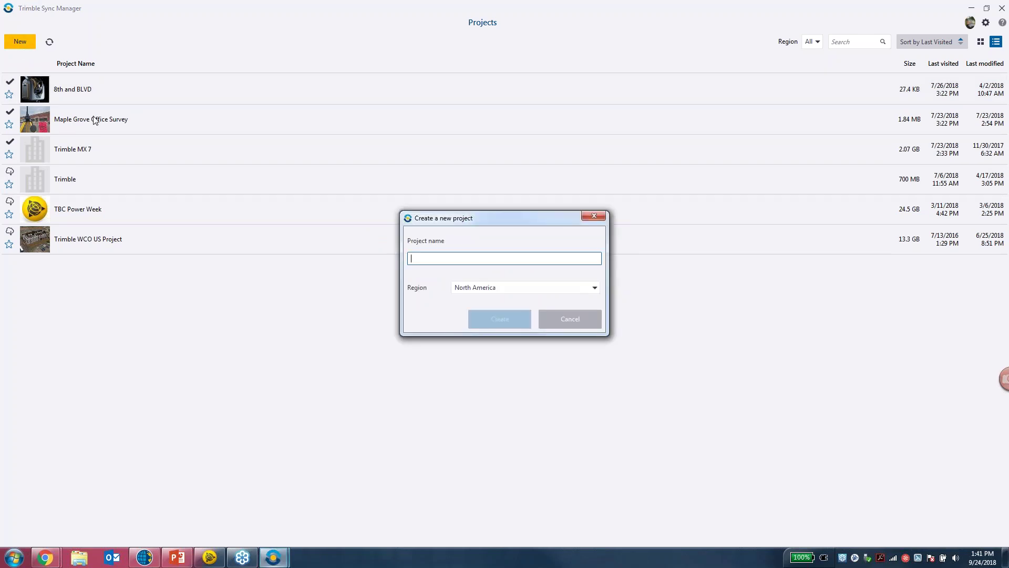
{"action": "type", "text": "Webinar Project"}
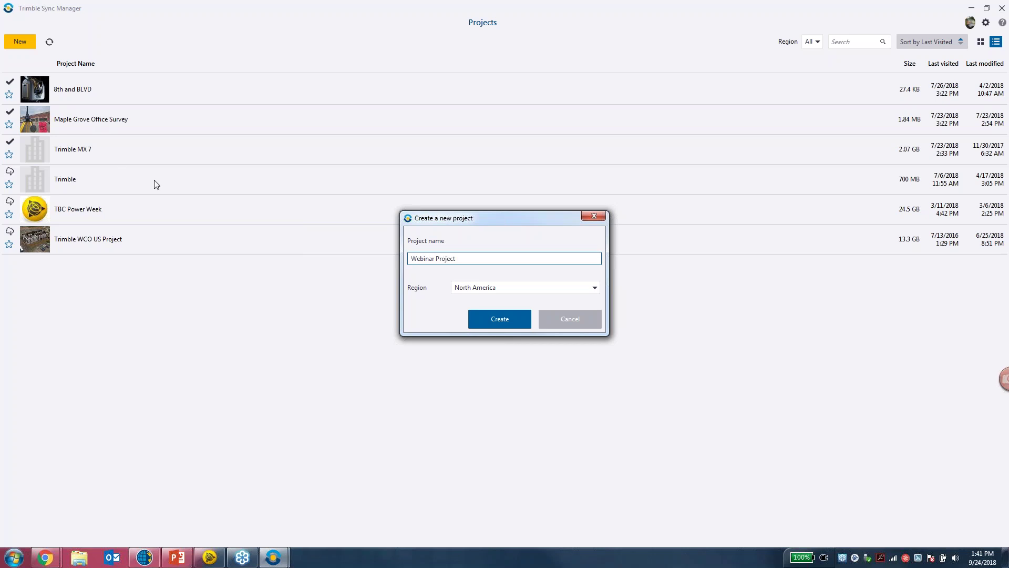
{"action": "left_click", "coordinate": [499, 319]}
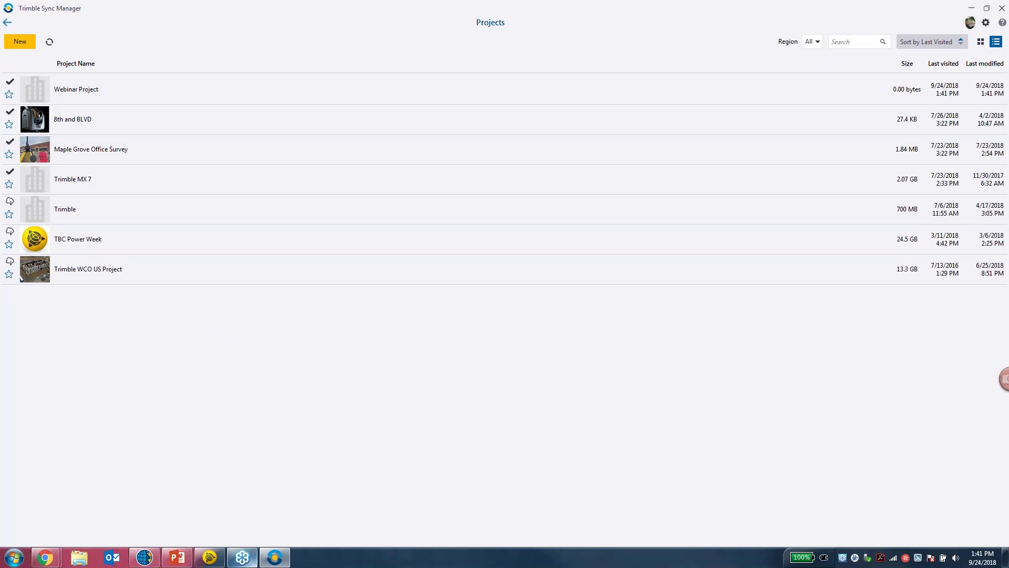
{"action": "left_click", "coordinate": [95, 90]}
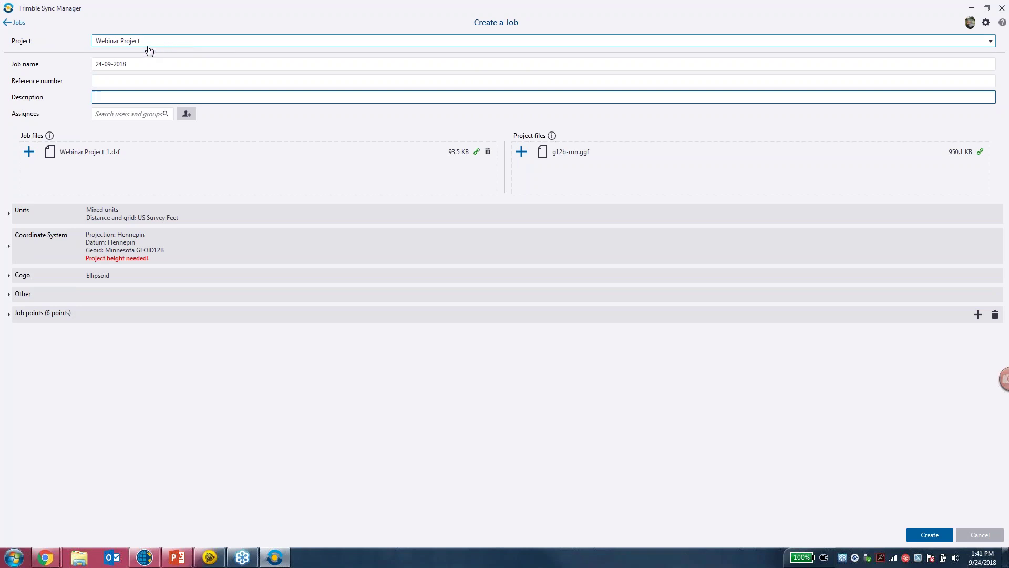
Rename the job to 'job 1' and assign the team member found by searching their name.
{"action": "left_click", "coordinate": [123, 65]}
{"action": "triple_click", "coordinate": [124, 64]}
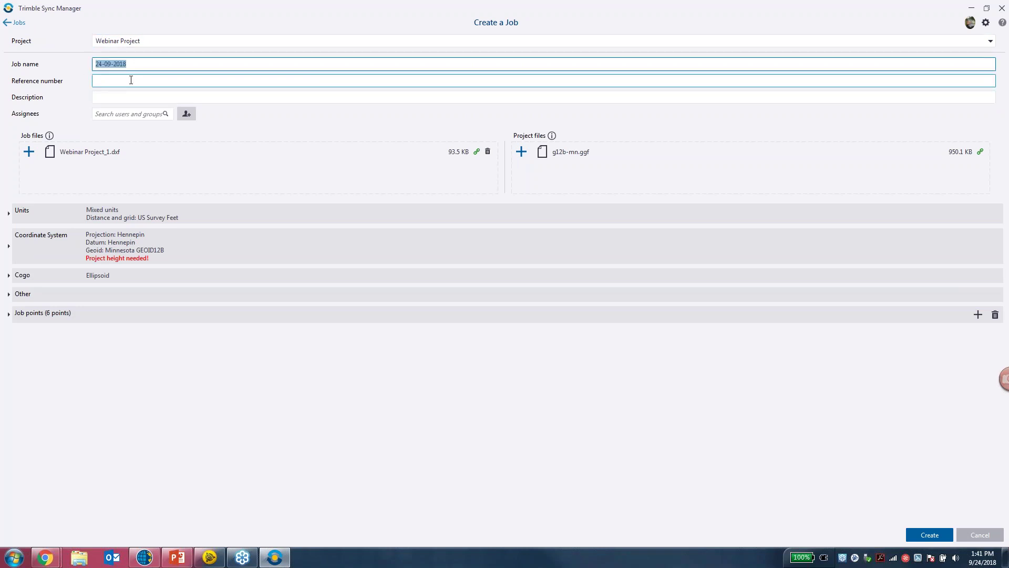
{"action": "type", "text": "job 1"}
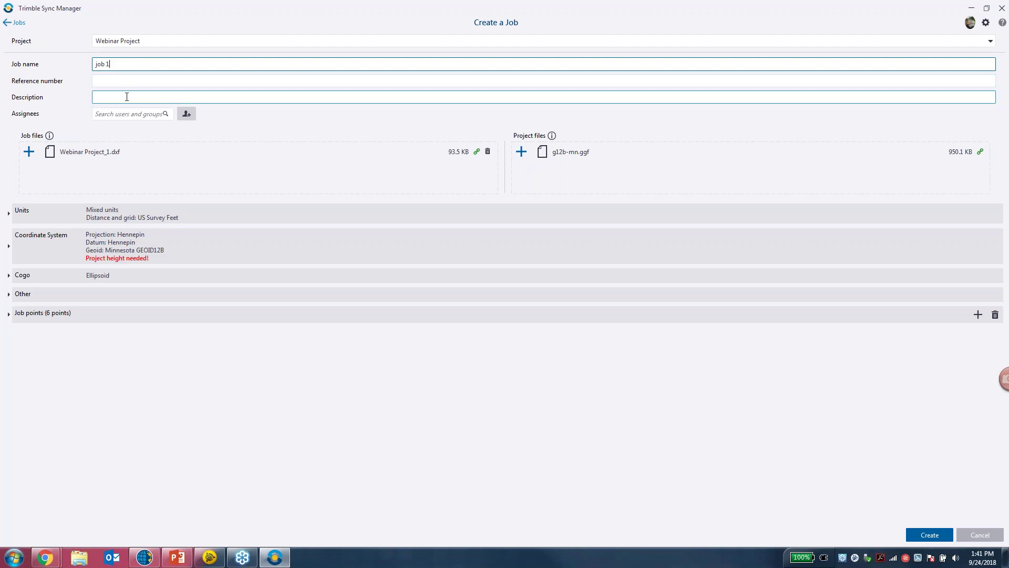
{"action": "left_click", "coordinate": [135, 119]}
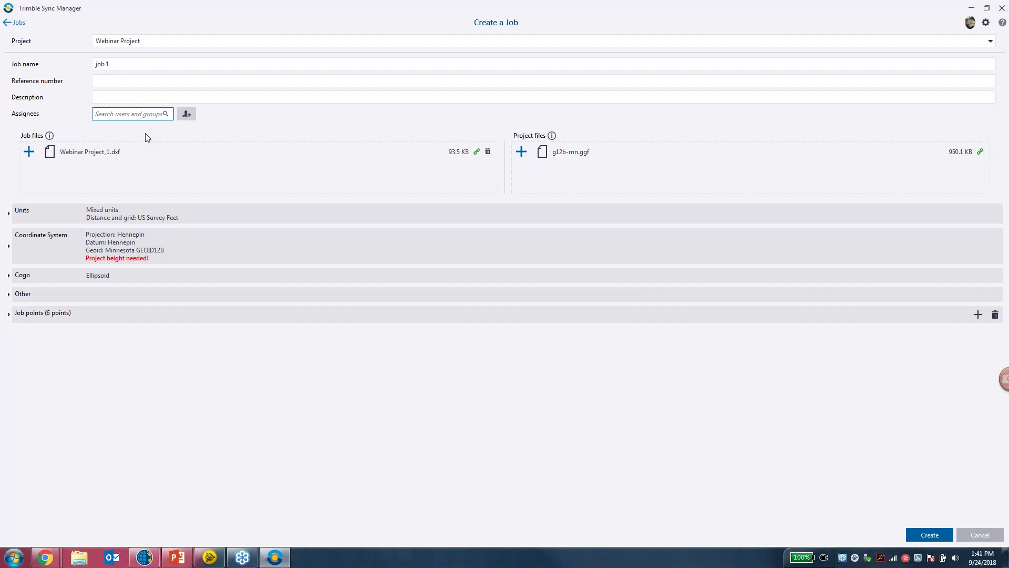
{"action": "type", "text": "dylan"}
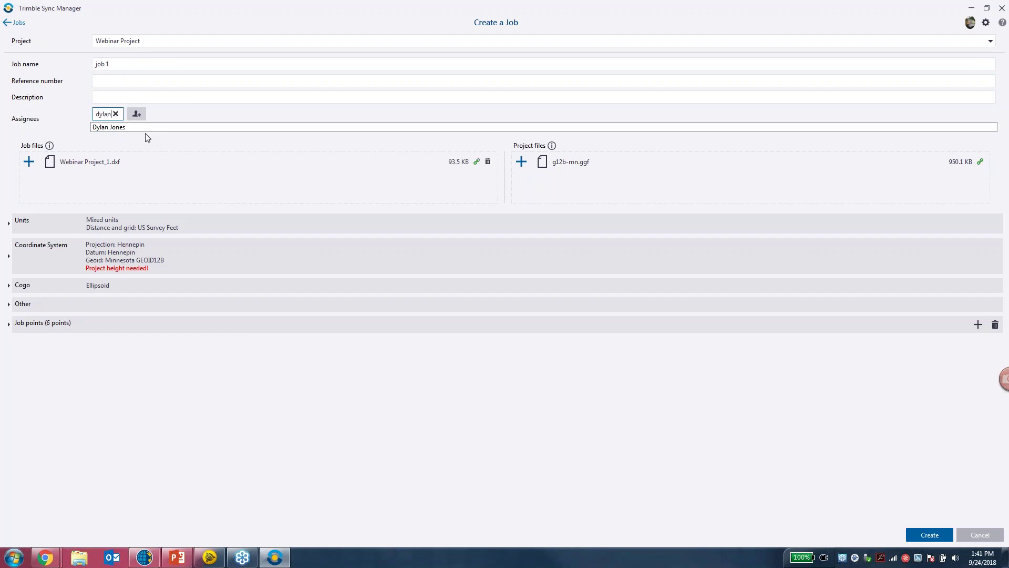
{"action": "left_click", "coordinate": [118, 129]}
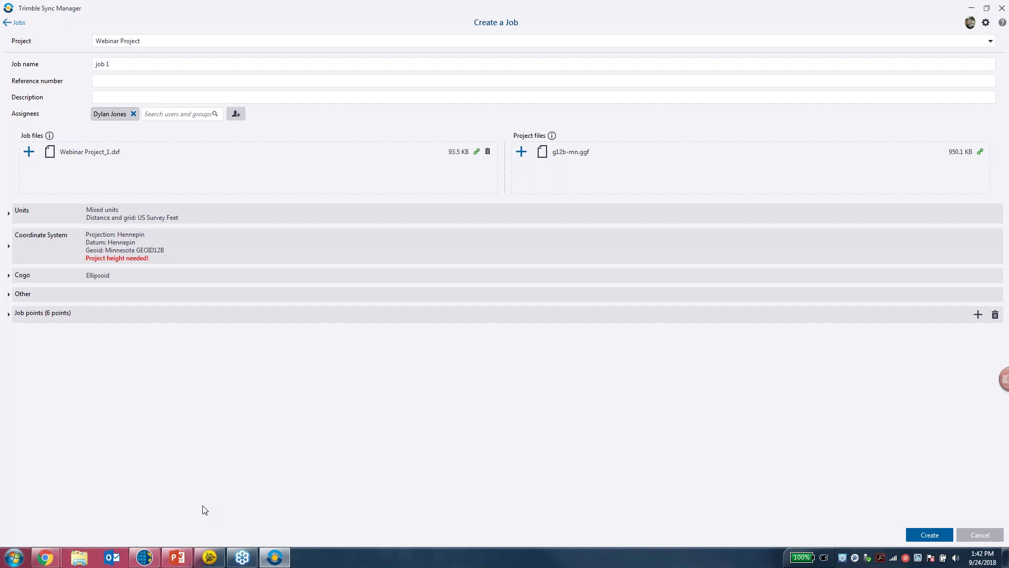
{"action": "left_click", "coordinate": [221, 560]}
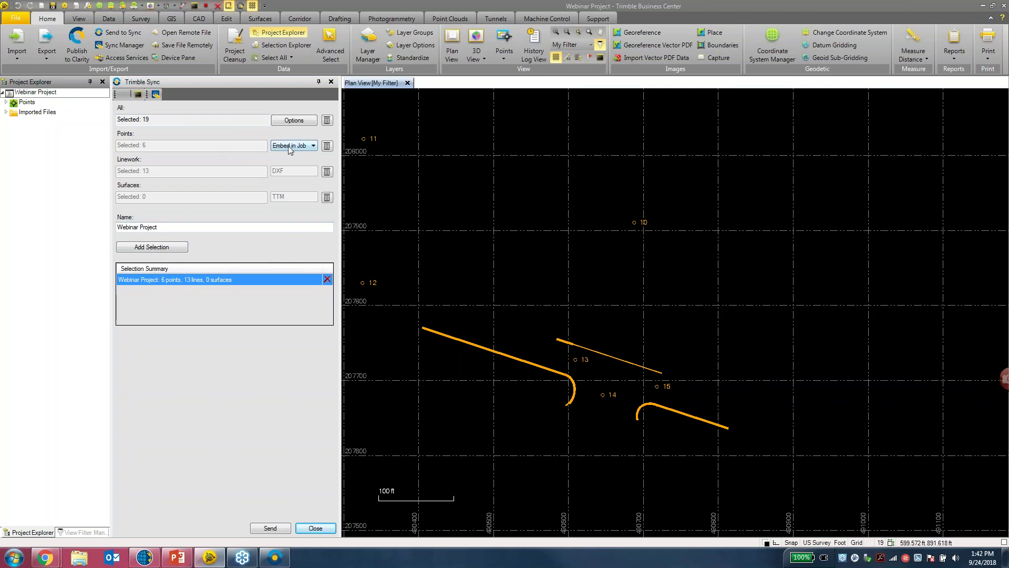
Minimize Business Center to return to the job 1 form in Sync Manager.
{"action": "left_click", "coordinate": [984, 6]}
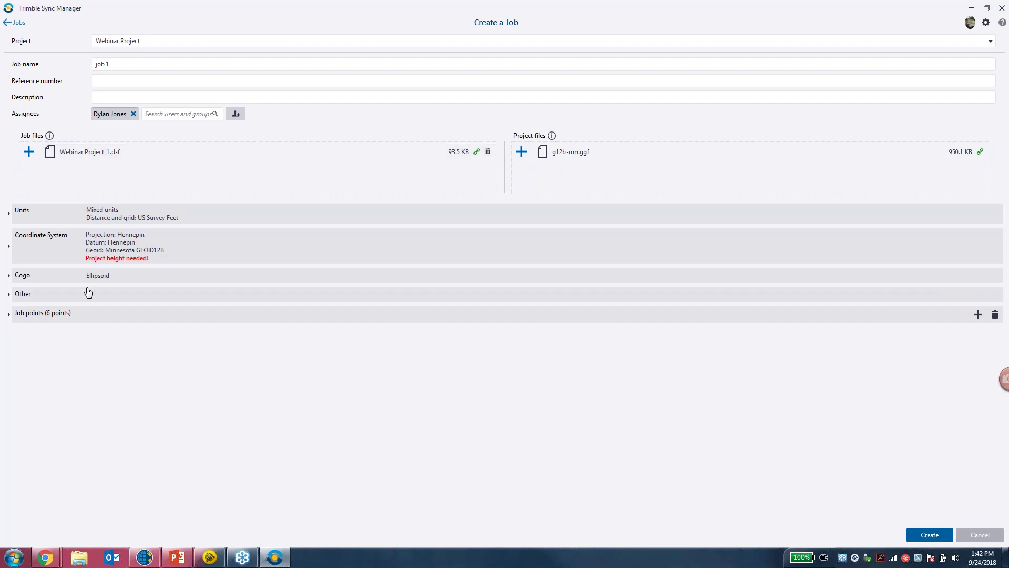
Set the job's project height to 250 in the coordinate system settings.
{"action": "left_click", "coordinate": [12, 215]}
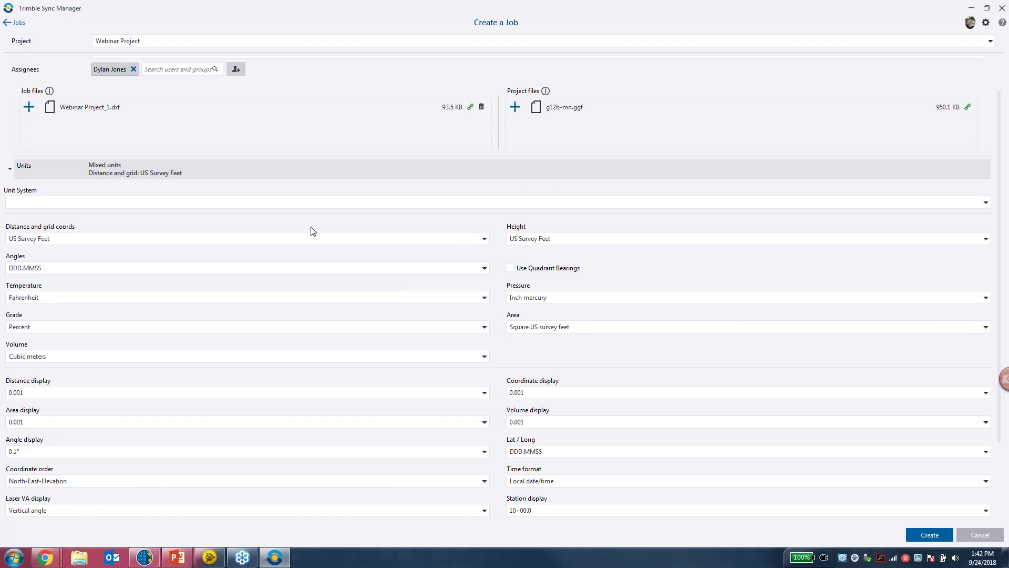
{"action": "left_click", "coordinate": [9, 169]}
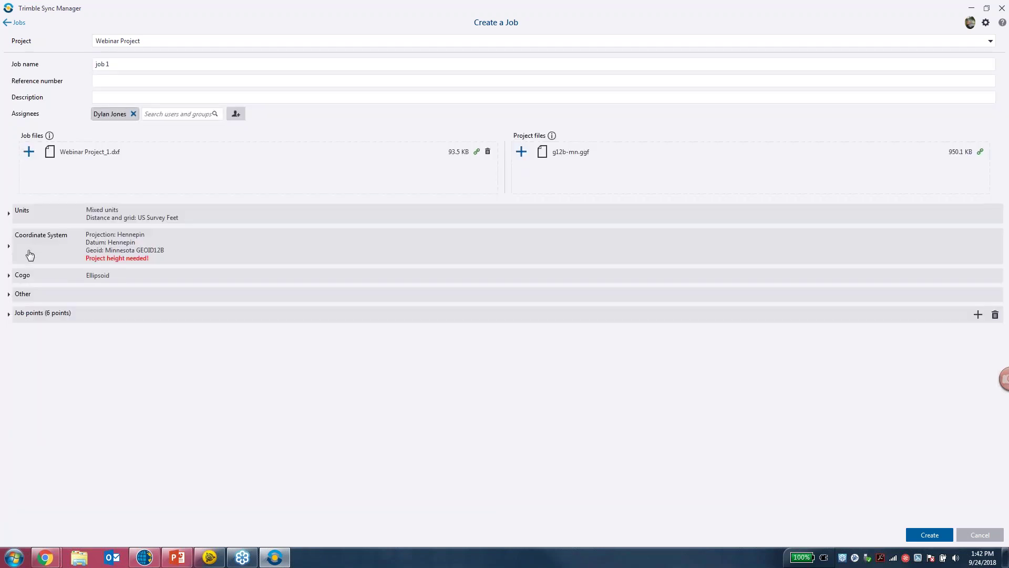
{"action": "left_click", "coordinate": [11, 250]}
{"action": "left_click", "coordinate": [128, 121]}
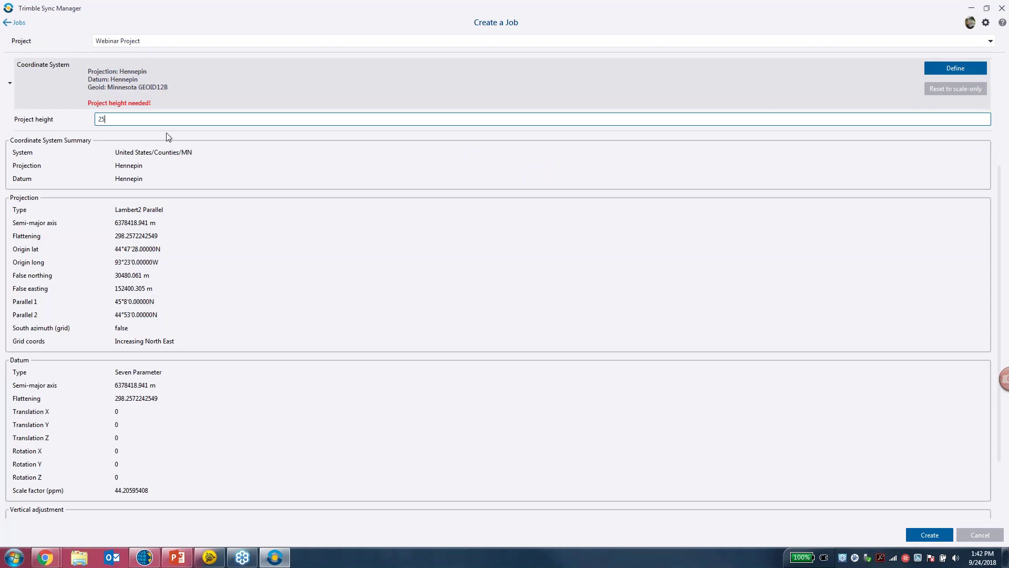
{"action": "key", "text": "Return"}
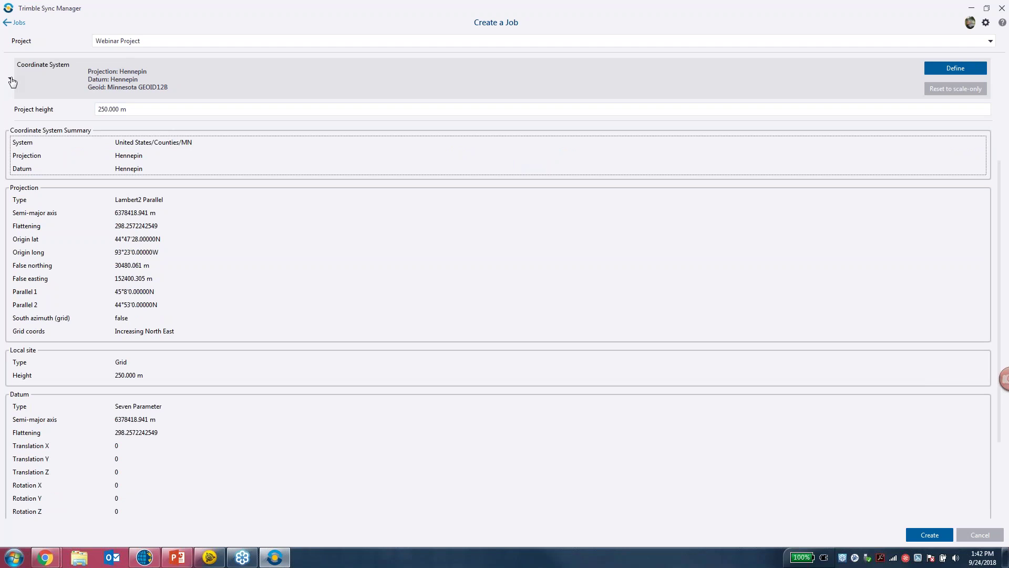
{"action": "left_click", "coordinate": [11, 80]}
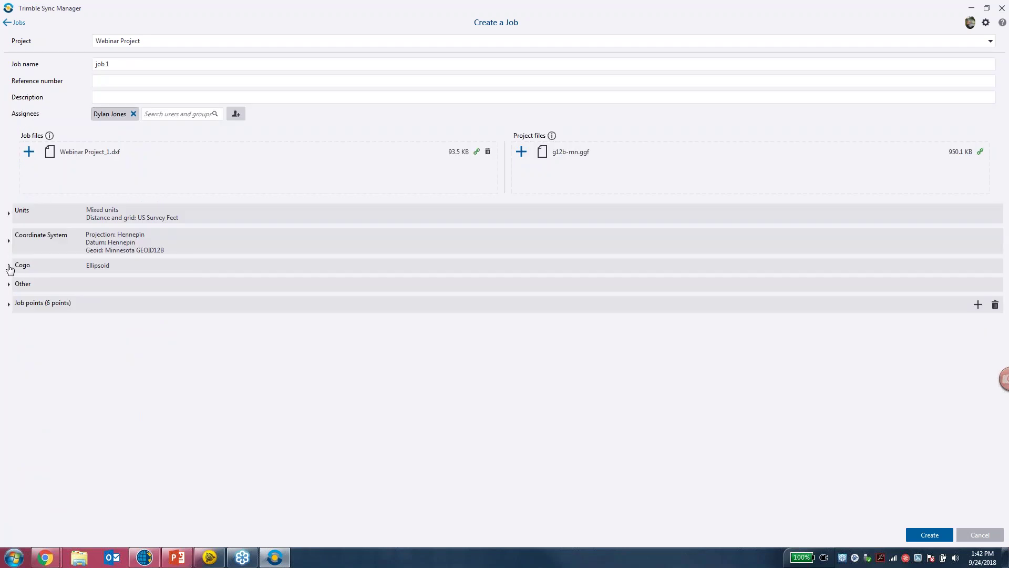
Review the other options and six job points, then create job 1.
{"action": "left_click", "coordinate": [9, 285]}
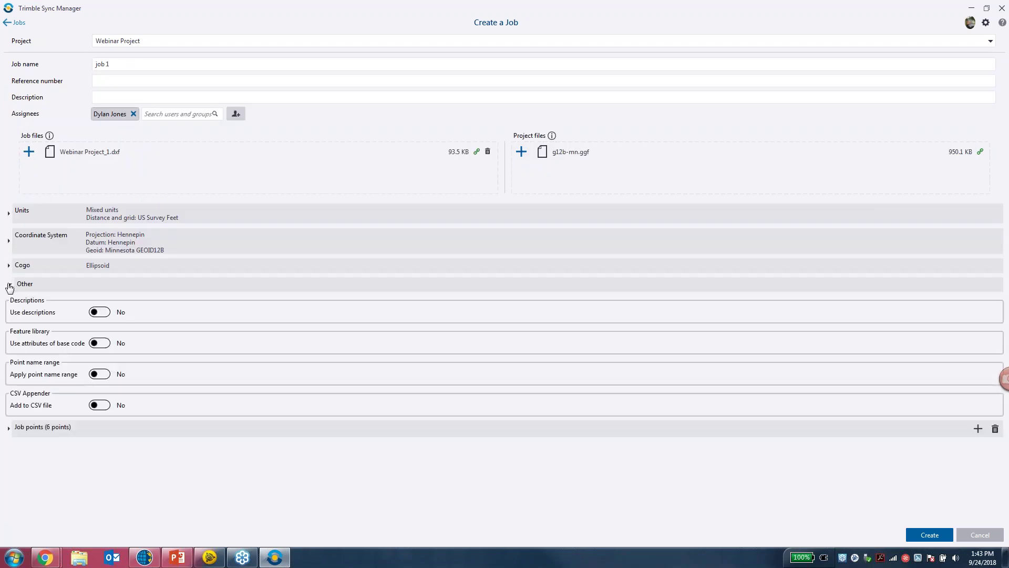
{"action": "left_click", "coordinate": [9, 285]}
{"action": "left_click", "coordinate": [8, 304]}
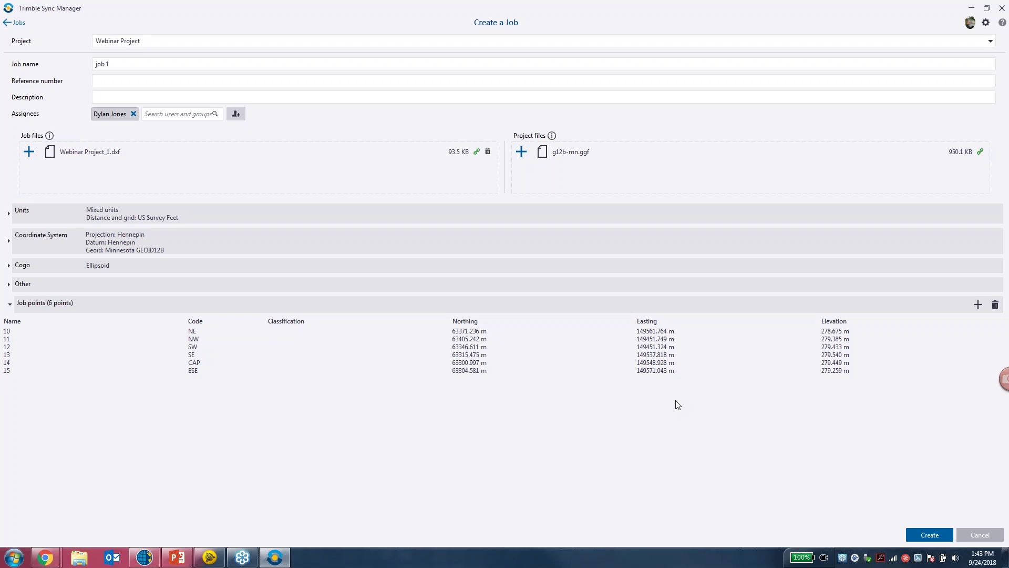
{"action": "left_click", "coordinate": [929, 535]}
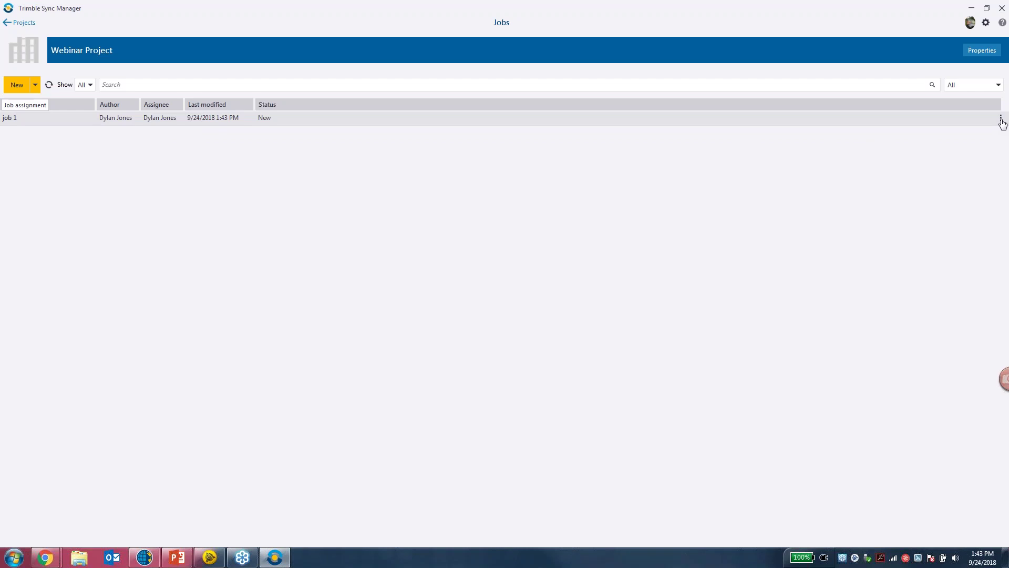
Dismiss job 1's options menu and minimize the Sync Manager window.
{"action": "left_click", "coordinate": [1001, 122]}
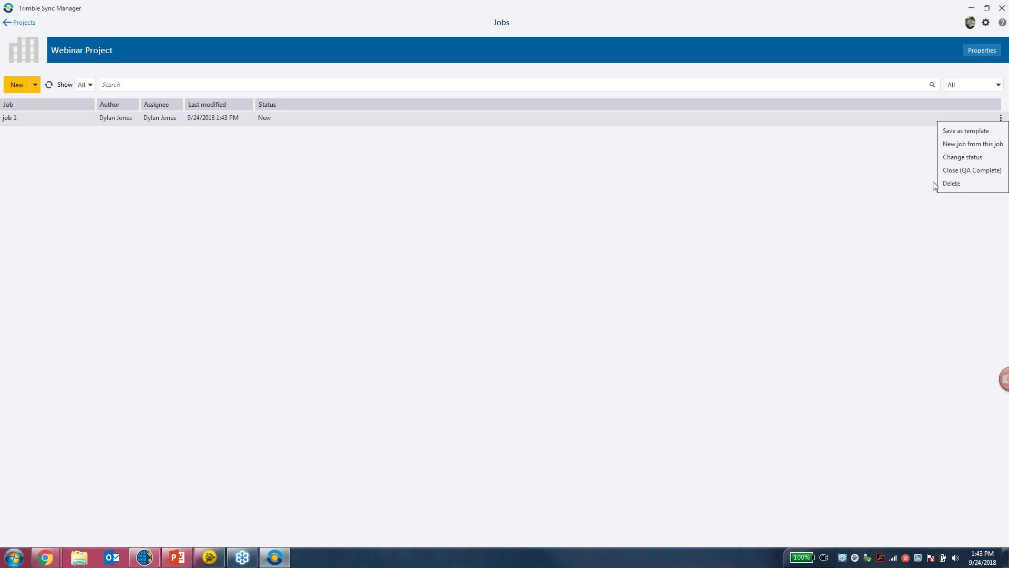
{"action": "left_click", "coordinate": [806, 188]}
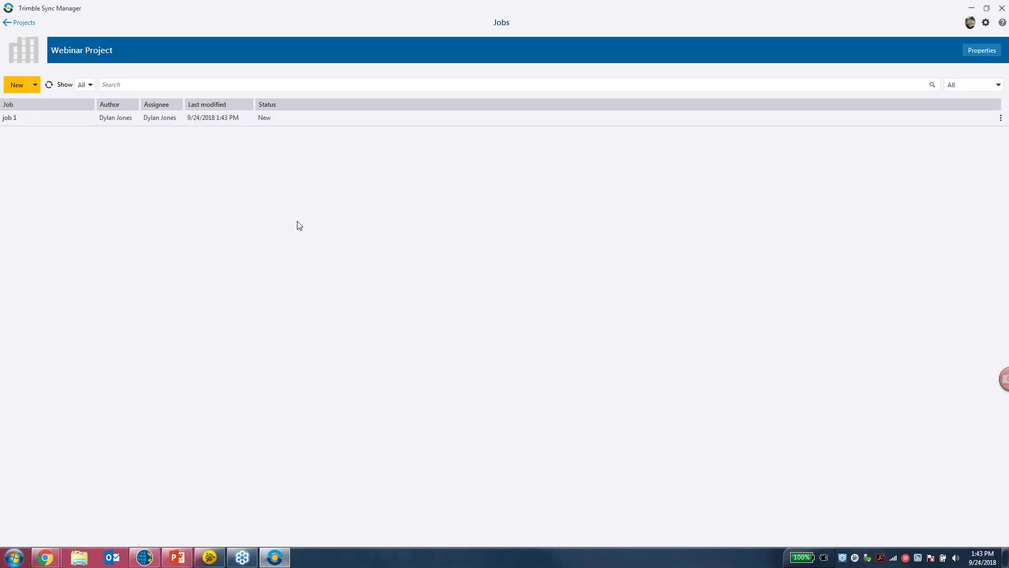
{"action": "left_click", "coordinate": [972, 10]}
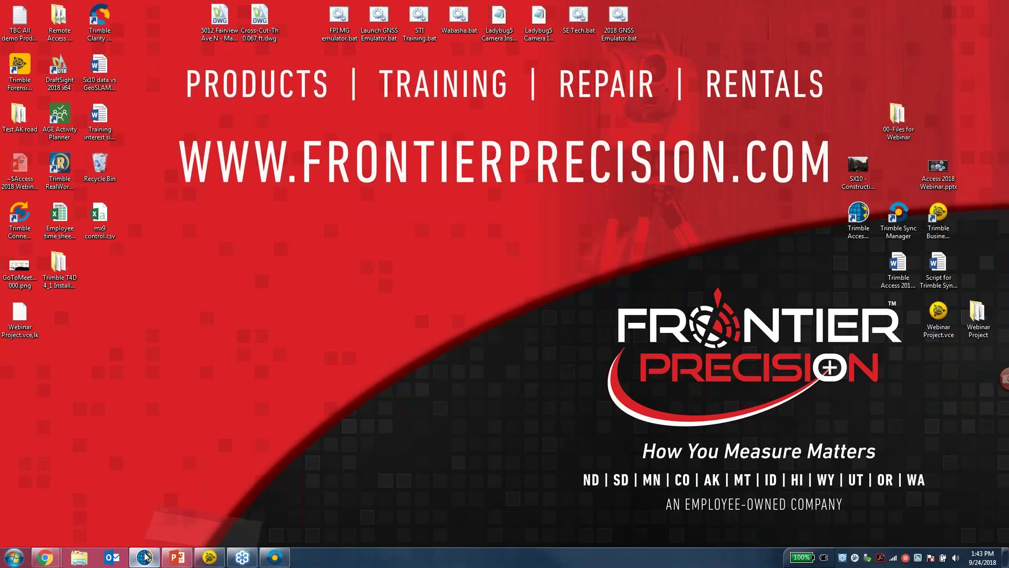
Restore Trimble Access and sign in to Trimble Connect with the account e-mail and password.
{"action": "left_click", "coordinate": [145, 556]}
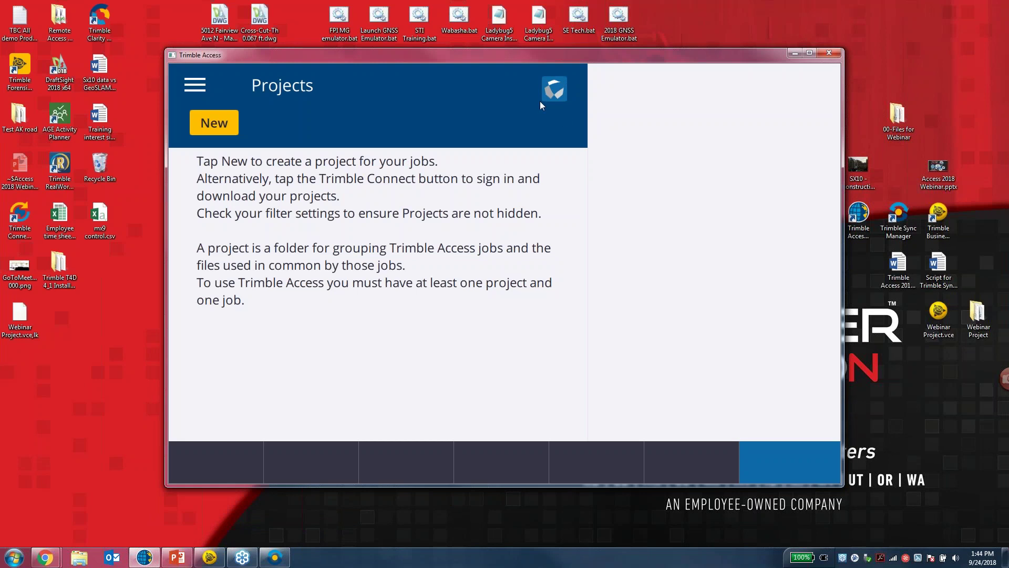
{"action": "left_click", "coordinate": [559, 90]}
{"action": "type", "text": "Dylan"}
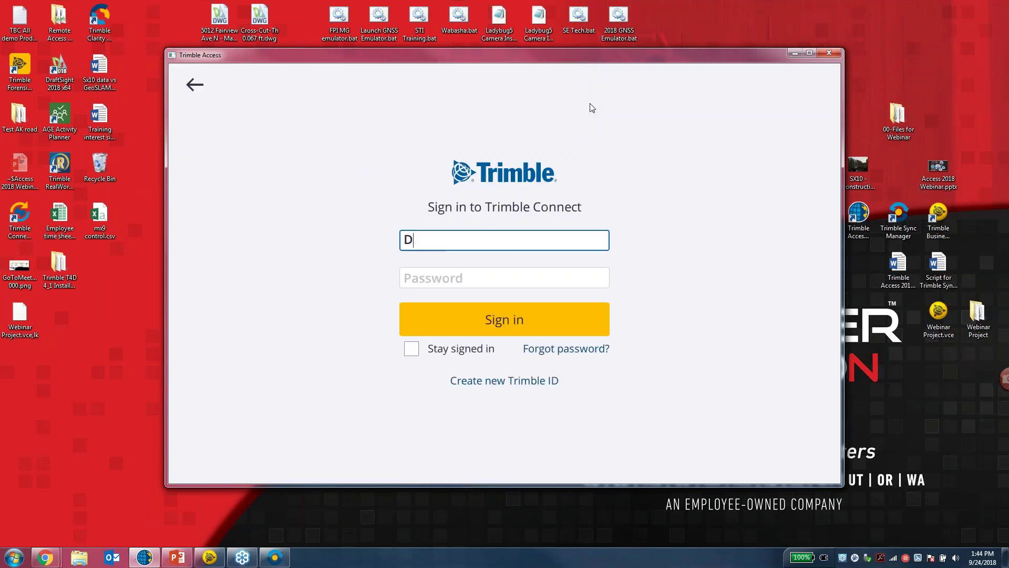
{"action": "key", "text": "BackSpace"}
{"action": "key", "text": "BackSpace"}
{"action": "key", "text": "BackSpace"}
{"action": "key", "text": "BackSpace"}
{"action": "key", "text": "BackSpace"}
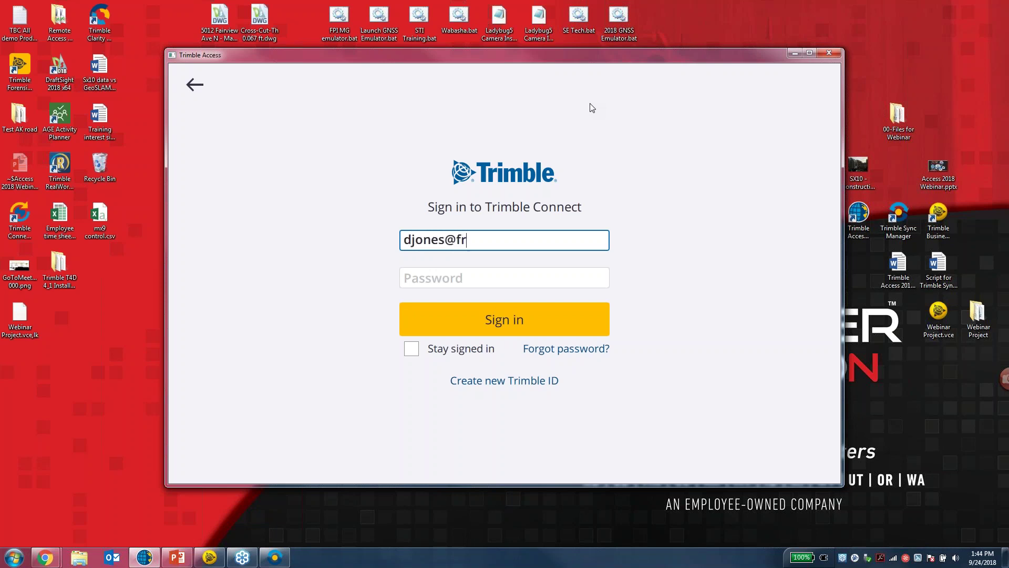
{"action": "key", "text": "Tab"}
{"action": "type", "text": "***********"}
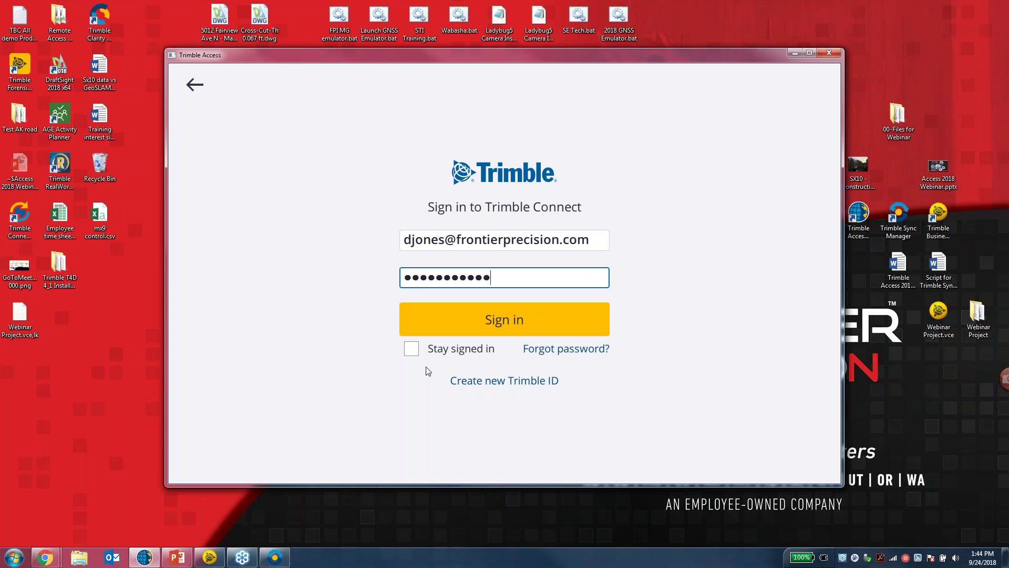
{"action": "left_click", "coordinate": [514, 327]}
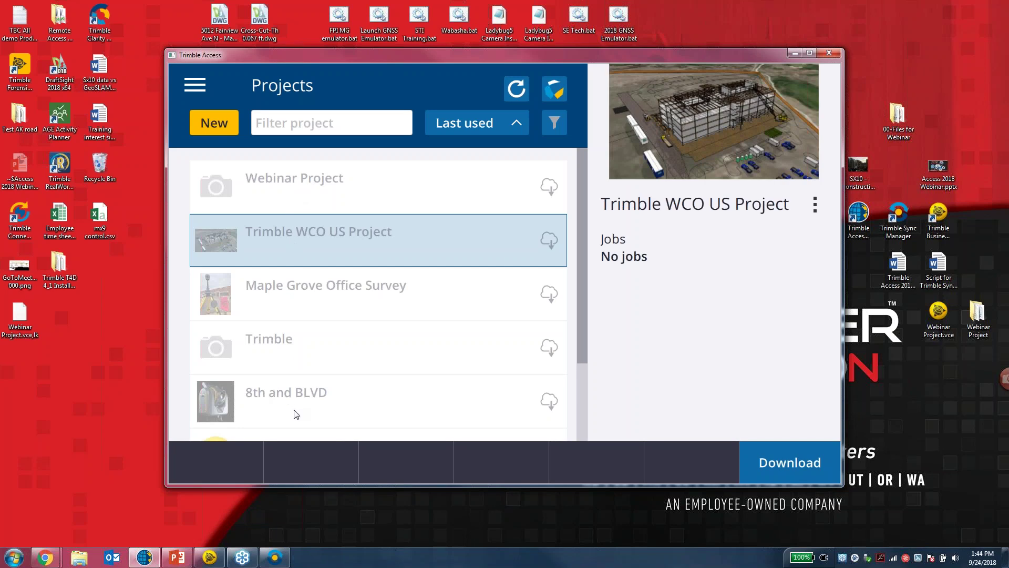
Download Webinar Project and its project files into Trimble Access.
{"action": "left_click", "coordinate": [303, 182]}
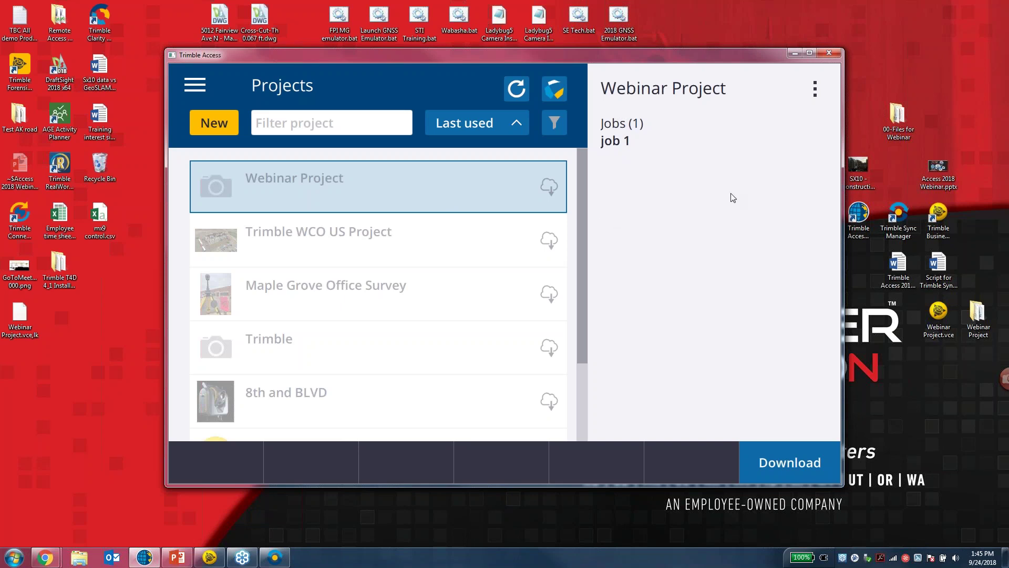
{"action": "left_click", "coordinate": [805, 466]}
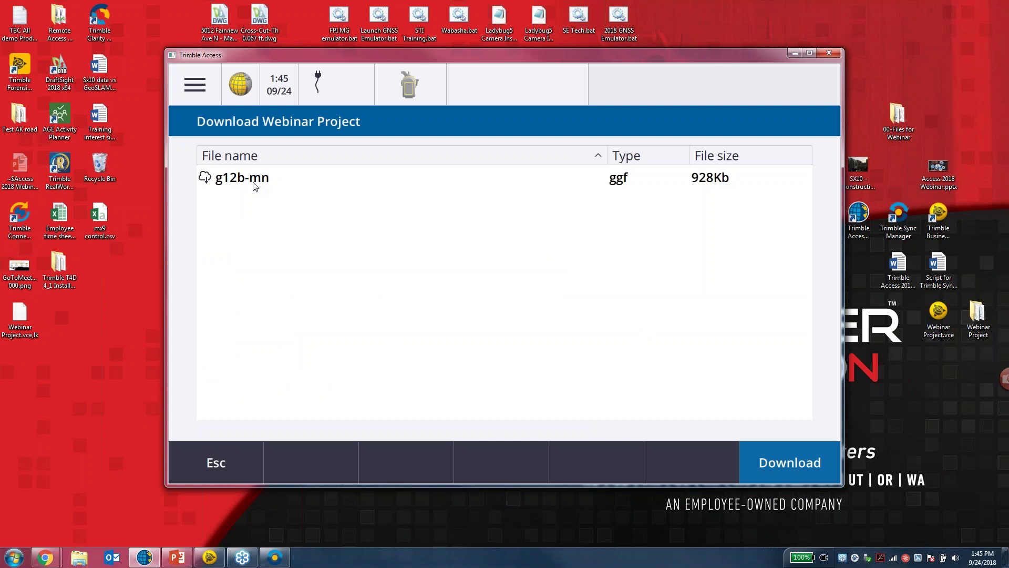
{"action": "left_click", "coordinate": [792, 465]}
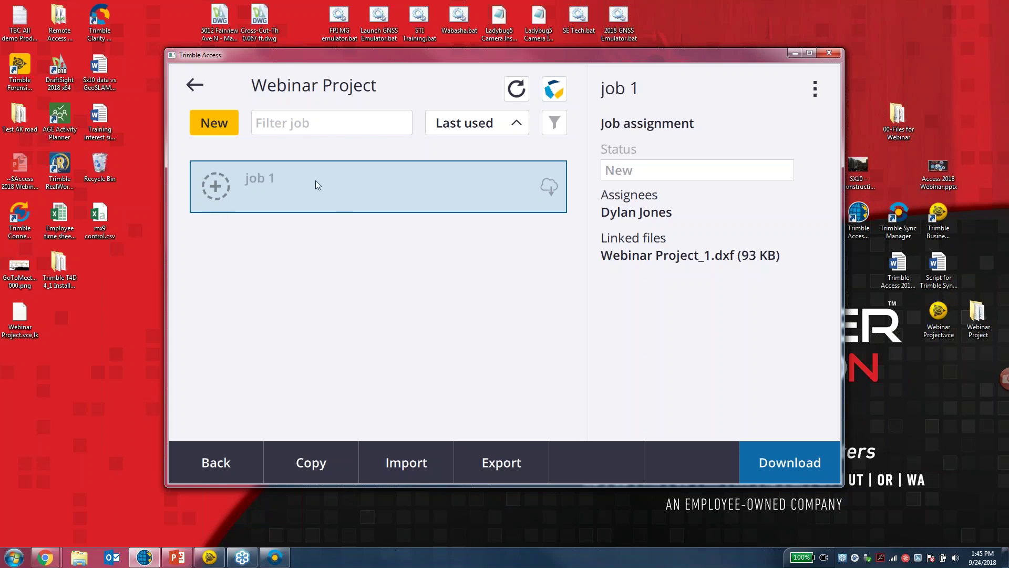
Download job 1 to the controller and open its map showing points 10–15 and road linework.
{"action": "left_click", "coordinate": [804, 466]}
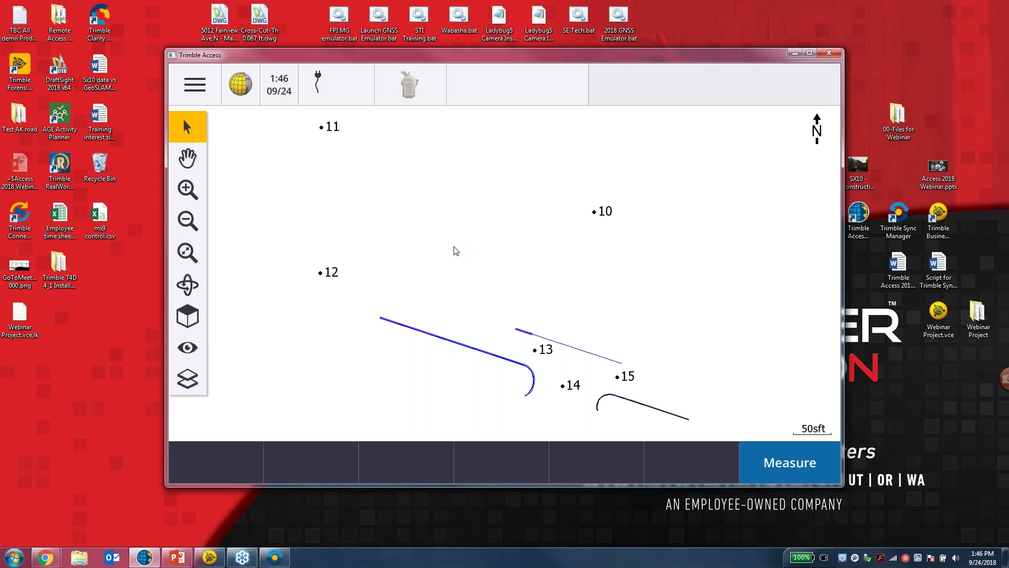
{"action": "right_click", "coordinate": [456, 251]}
Key in point 7 with elevation 1000 and store it in job 1.
{"action": "left_click", "coordinate": [482, 220]}
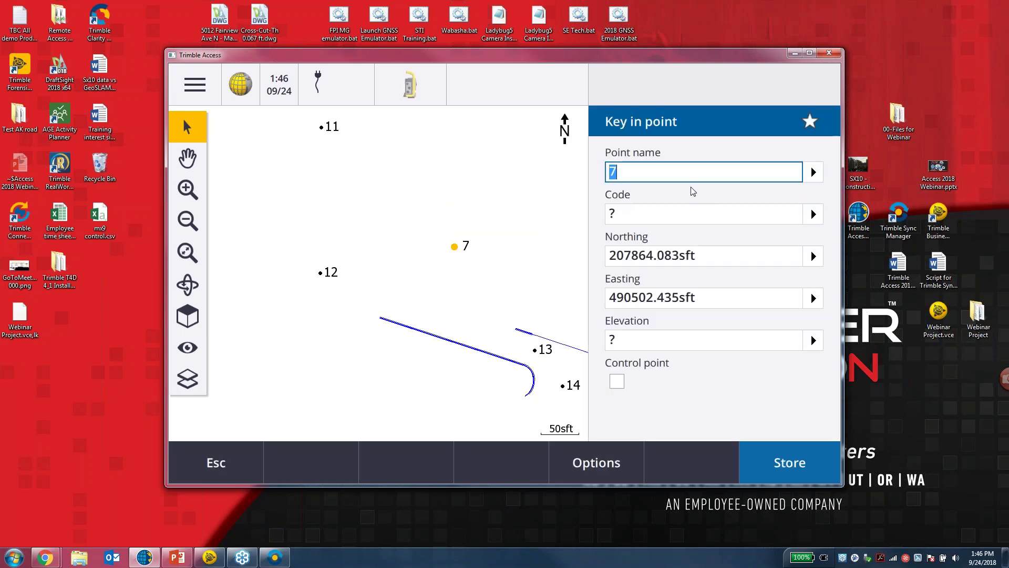
{"action": "left_click", "coordinate": [682, 339]}
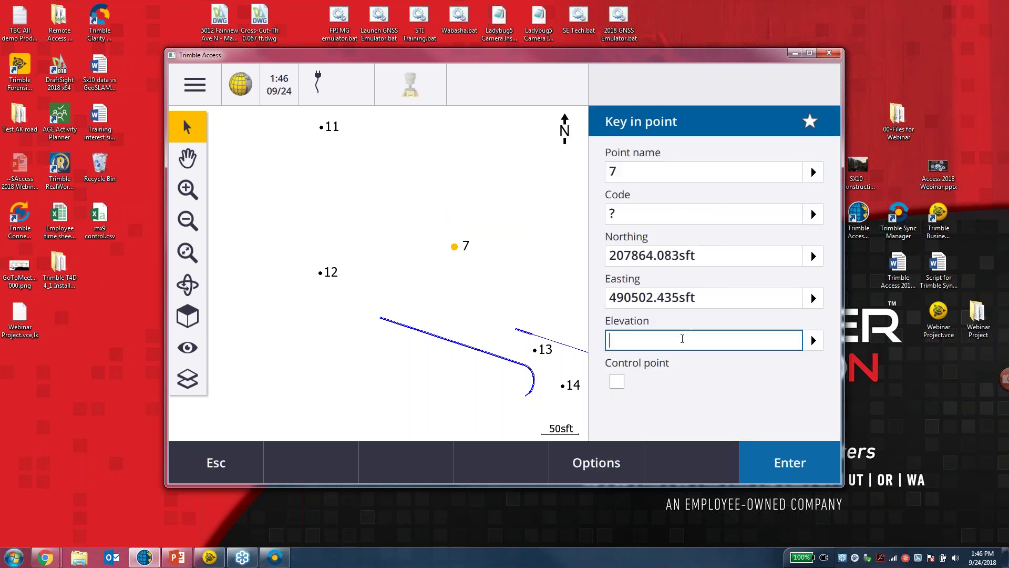
{"action": "type", "text": "1000"}
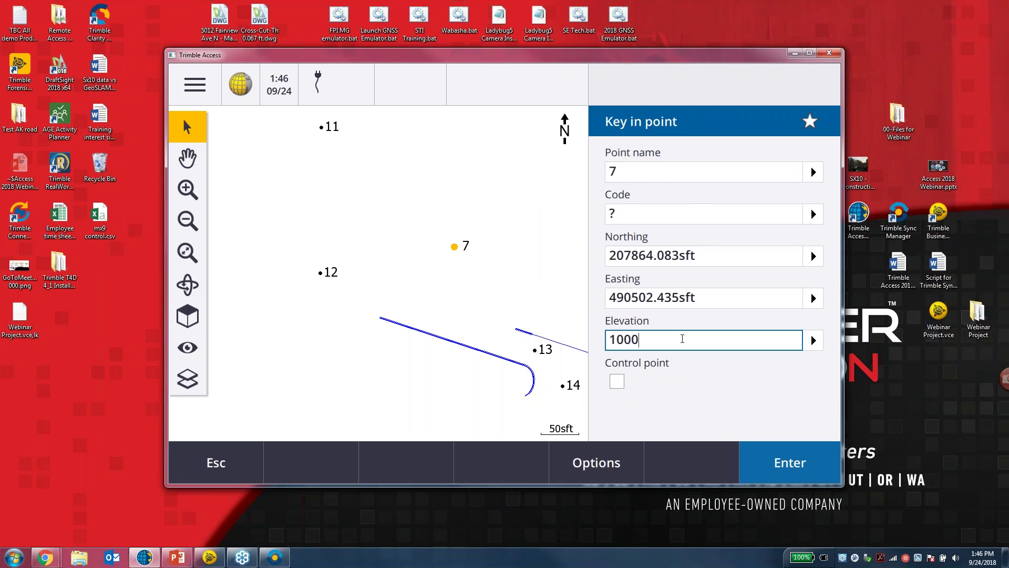
{"action": "key", "text": "Tab"}
{"action": "left_click", "coordinate": [759, 453]}
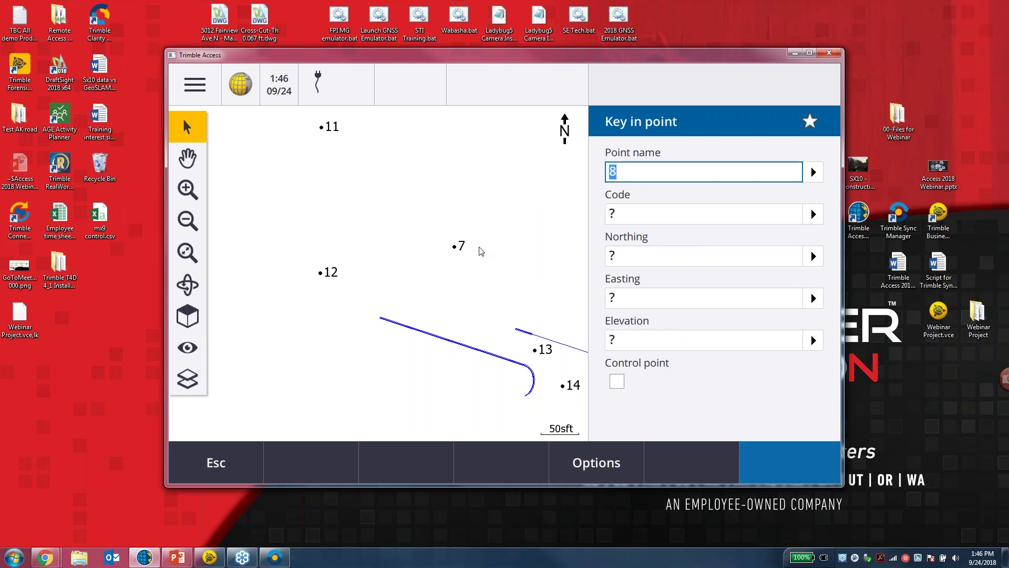
Close the key-in point form and return to the Webinar Project job list.
{"action": "left_click", "coordinate": [242, 458]}
{"action": "left_click", "coordinate": [195, 84]}
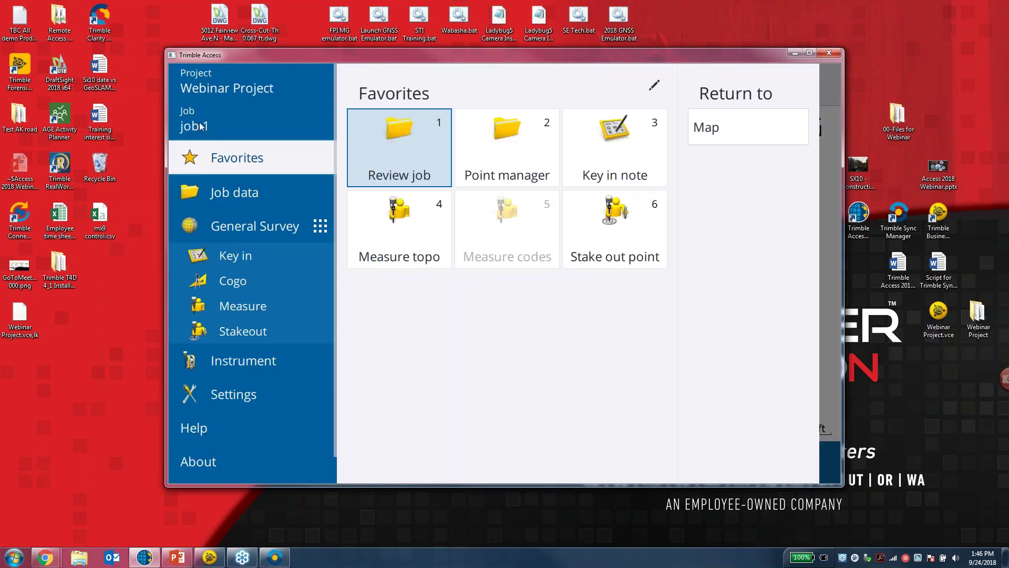
{"action": "left_click", "coordinate": [202, 126]}
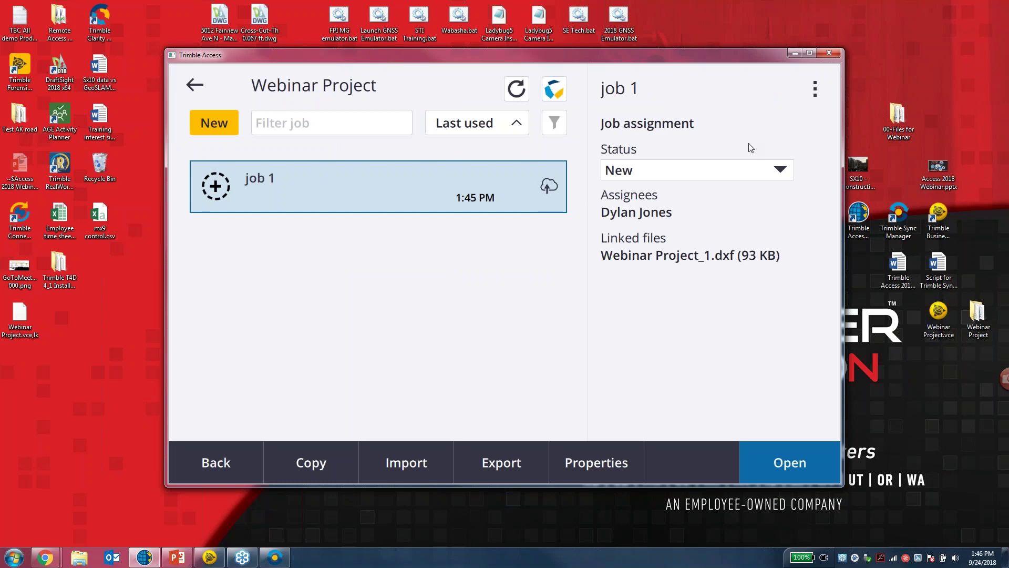
Upload job 1, now containing point 7, to the cloud.
{"action": "left_click", "coordinate": [815, 91]}
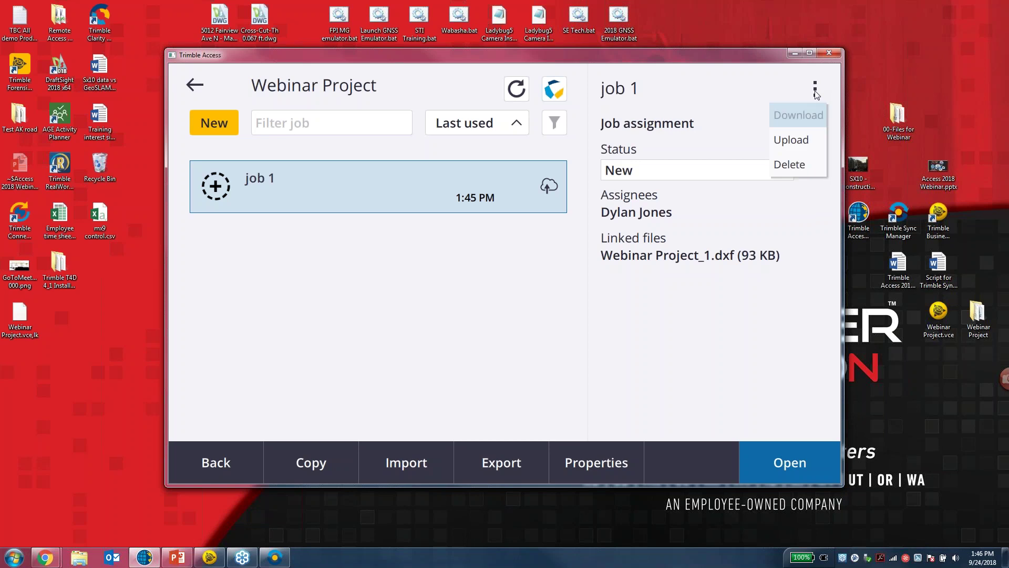
{"action": "left_click", "coordinate": [799, 141]}
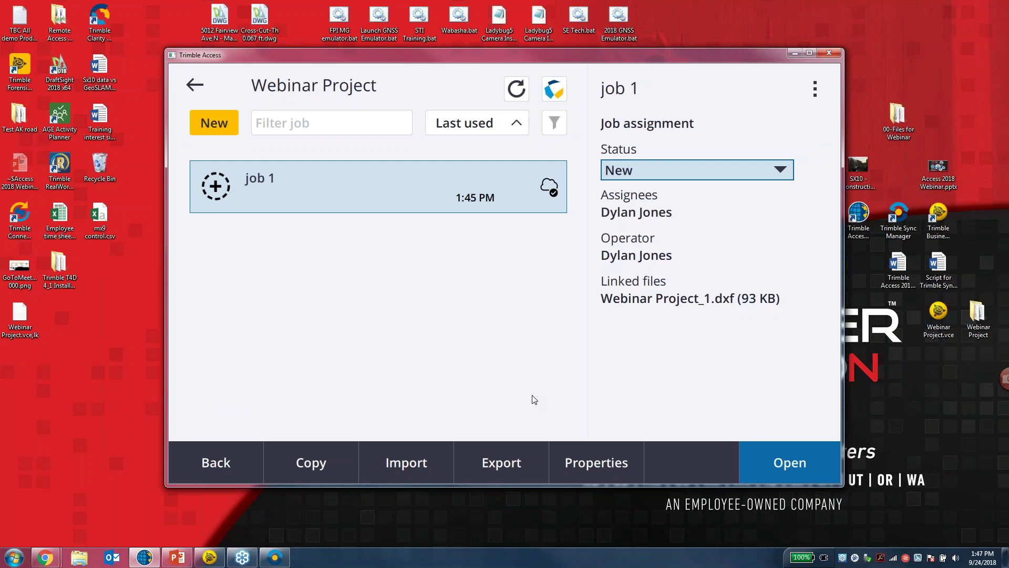
Refresh Sync Manager and review job 1's seven points, including point 7, and its Webinar Project_1.dxf map.
{"action": "mouse_move", "coordinate": [274, 562]}
{"action": "left_click", "coordinate": [274, 558]}
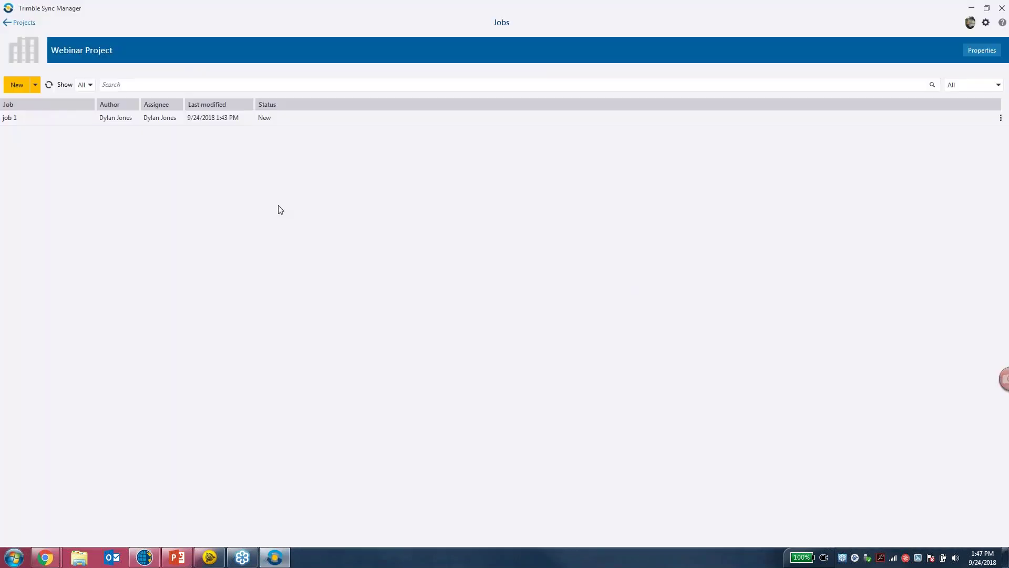
{"action": "left_click", "coordinate": [49, 84]}
{"action": "double_click", "coordinate": [9, 117]}
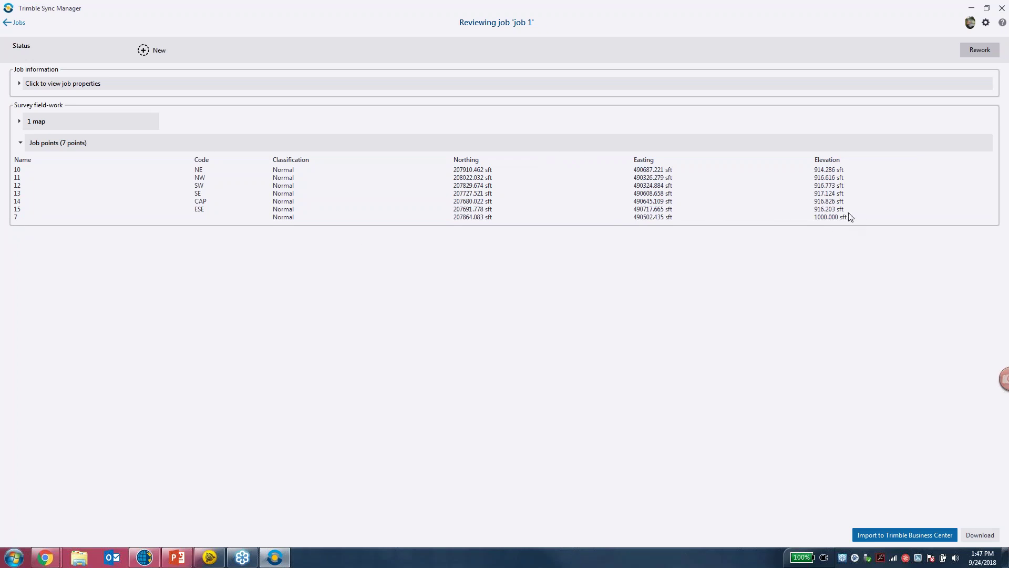
{"action": "left_click", "coordinate": [19, 124]}
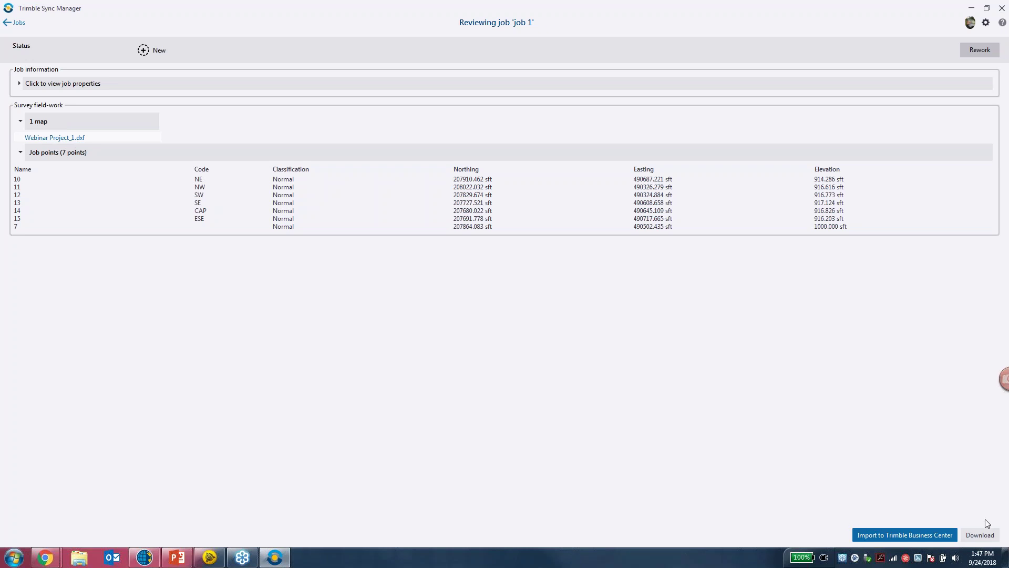
{"action": "left_click", "coordinate": [980, 541]}
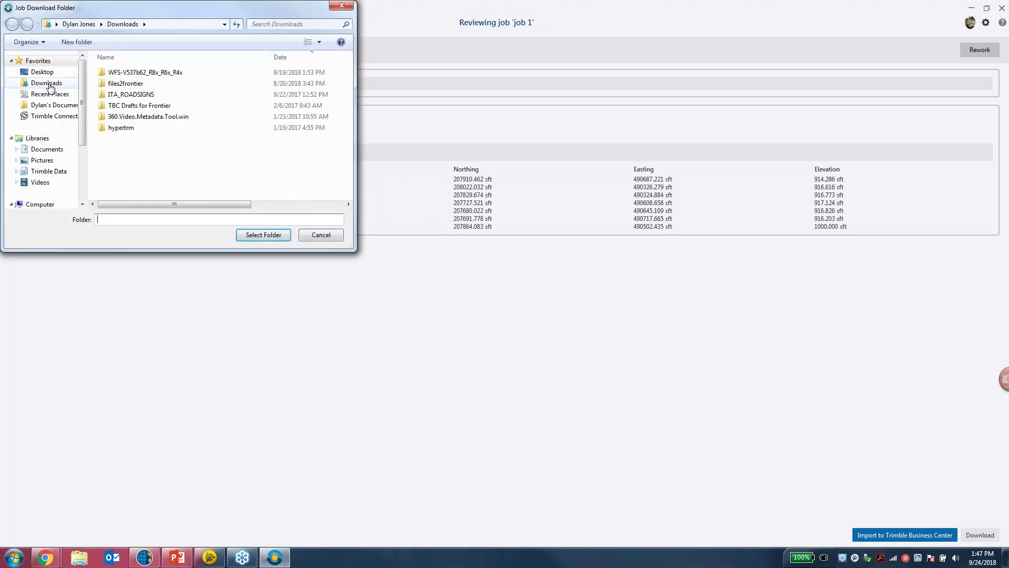
Save job 1 to Downloads as job 1.job and send it to Trimble Business Center.
{"action": "left_click", "coordinate": [271, 238]}
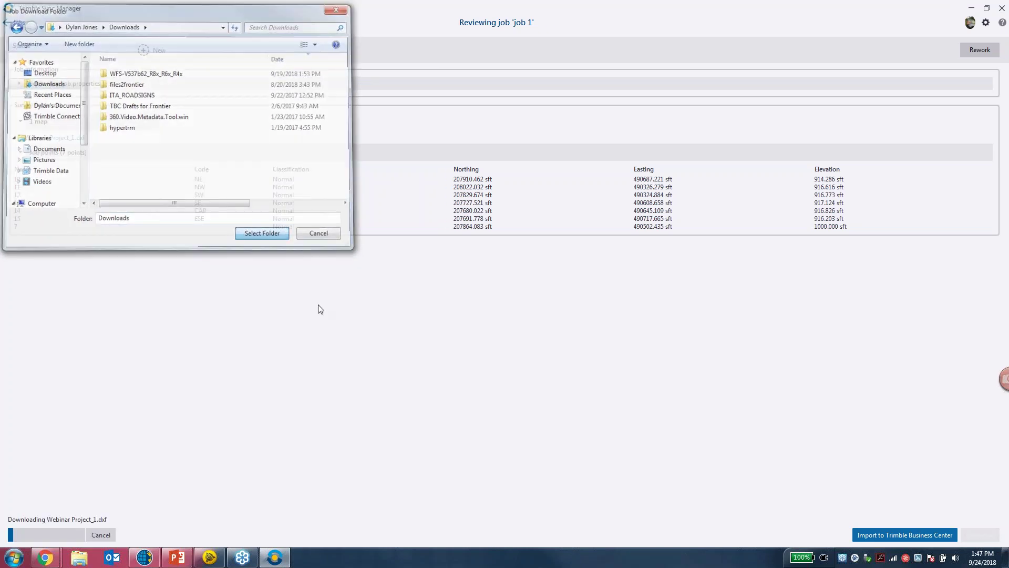
{"action": "left_click", "coordinate": [434, 233]}
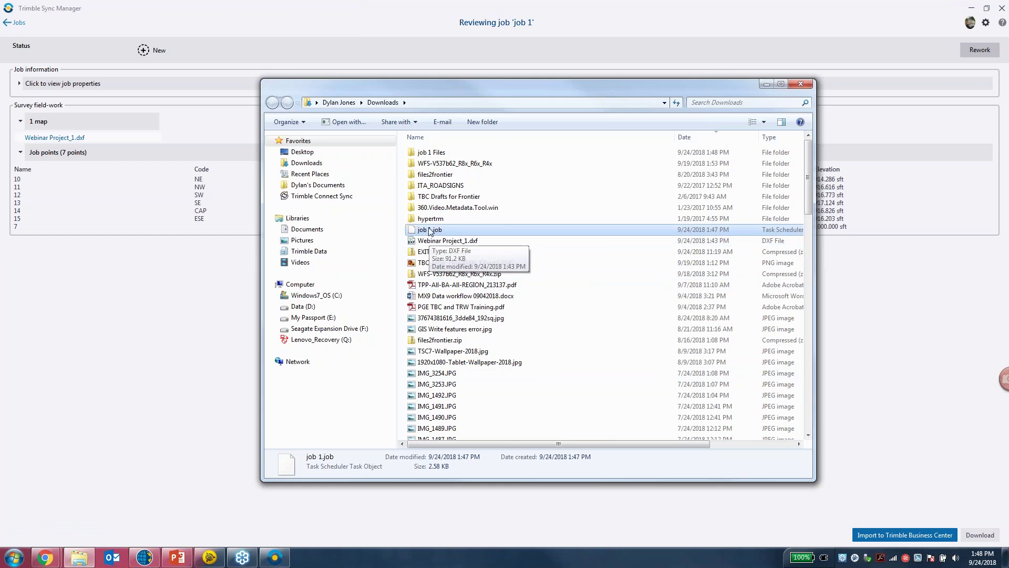
{"action": "left_click", "coordinate": [767, 84]}
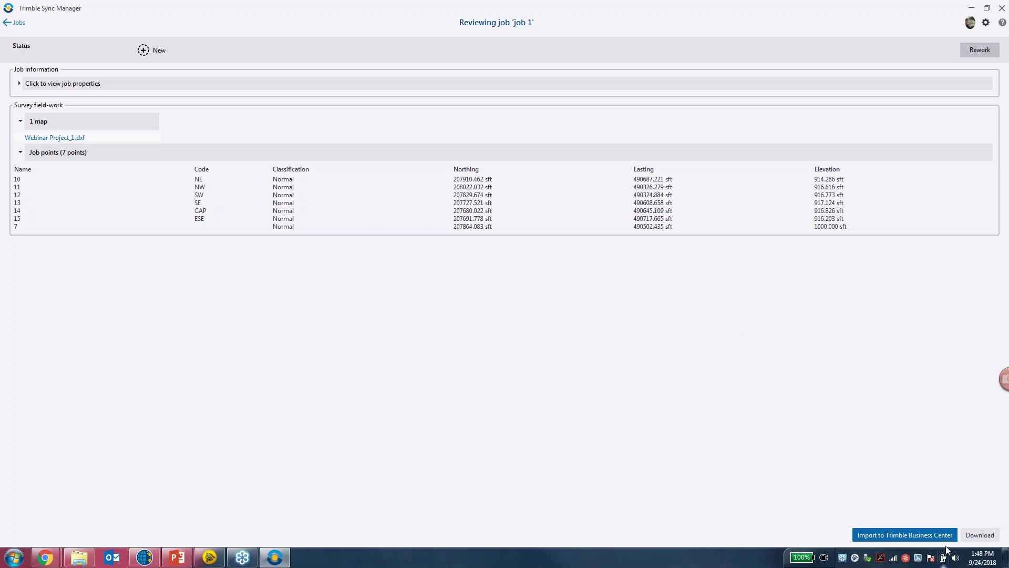
{"action": "left_click", "coordinate": [892, 535]}
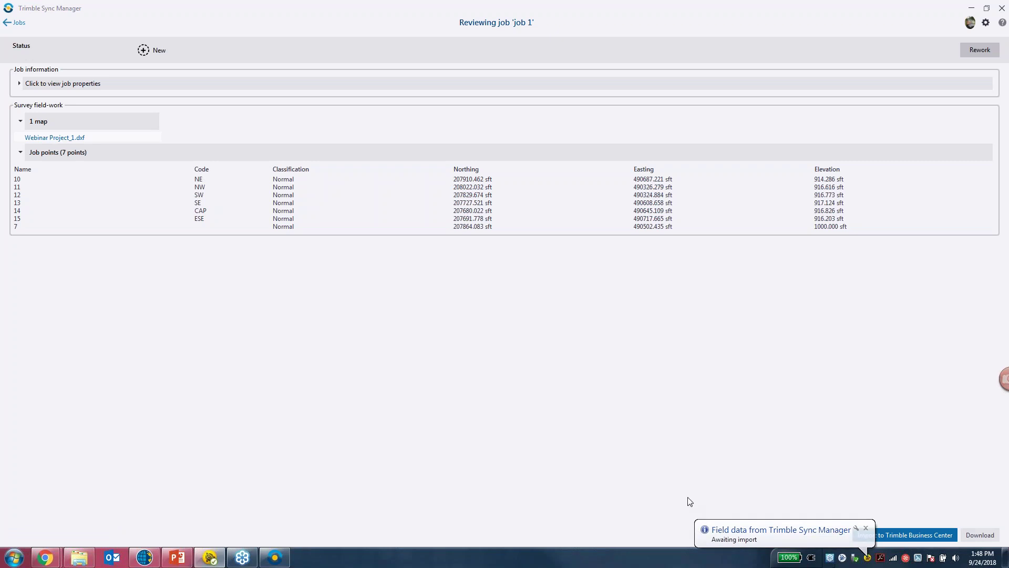
Import job 1's field data into Business Center using the imported file's coordinate system.
{"action": "left_click", "coordinate": [216, 550]}
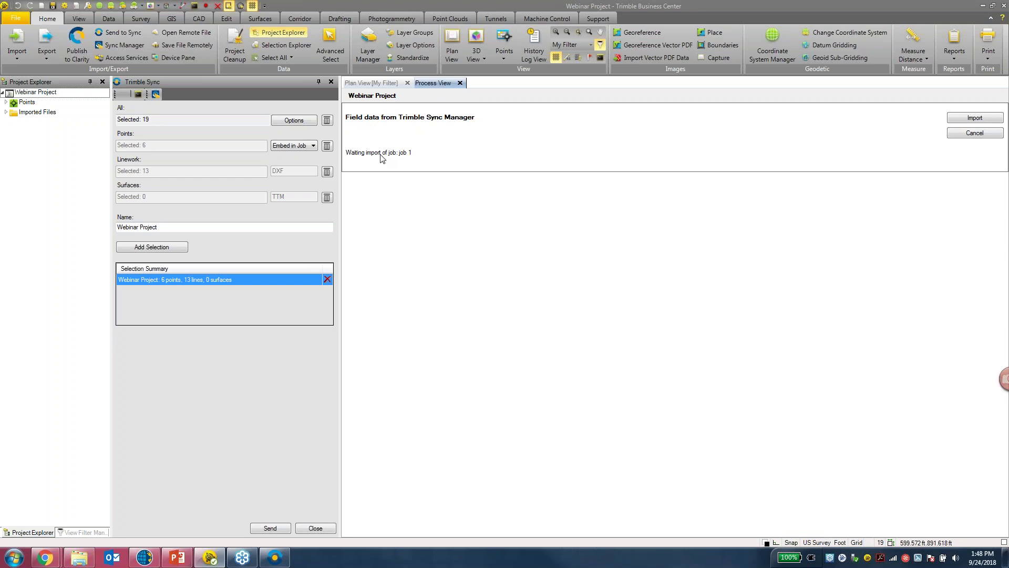
{"action": "left_click", "coordinate": [978, 121]}
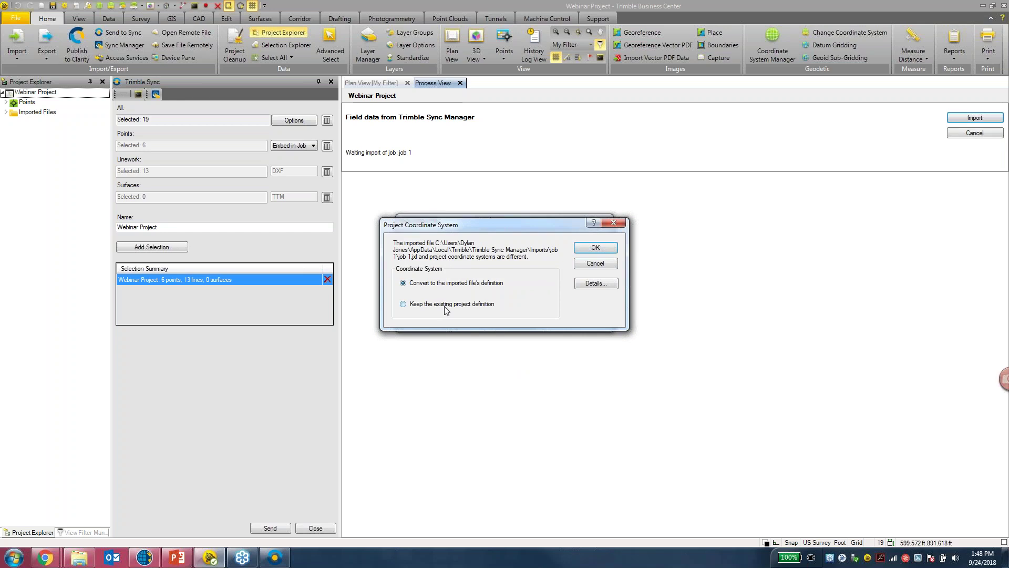
{"action": "left_click", "coordinate": [592, 250]}
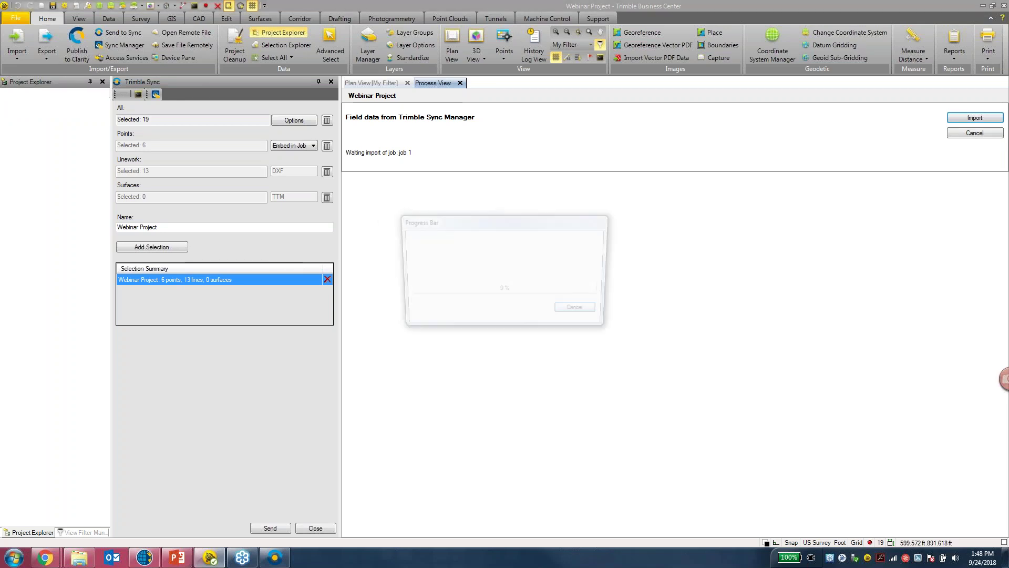
Show the plan view with nothing selected, then return to Sync Manager's Webinar Project jobs list.
{"action": "left_click", "coordinate": [374, 84]}
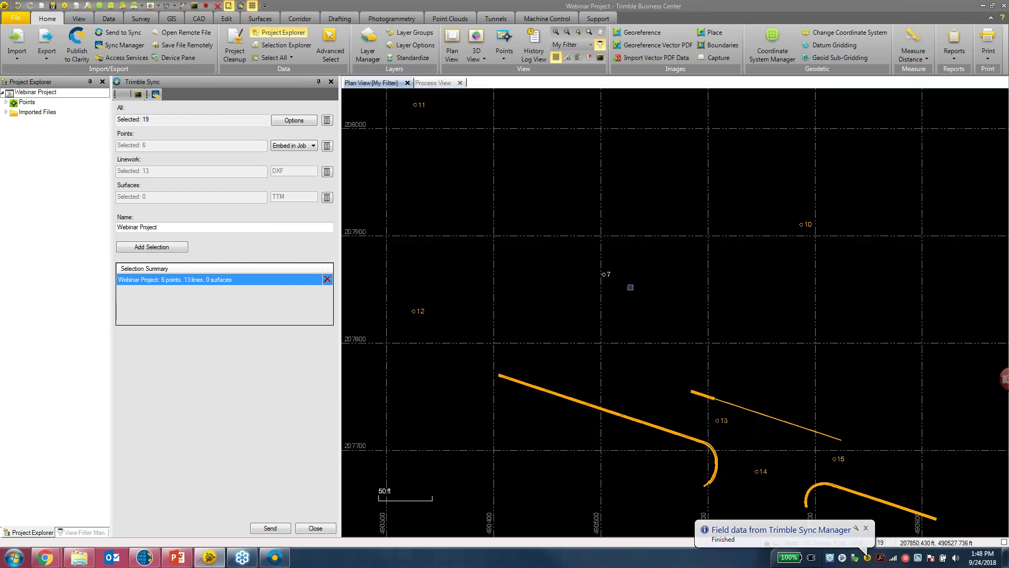
{"action": "left_click", "coordinate": [615, 285]}
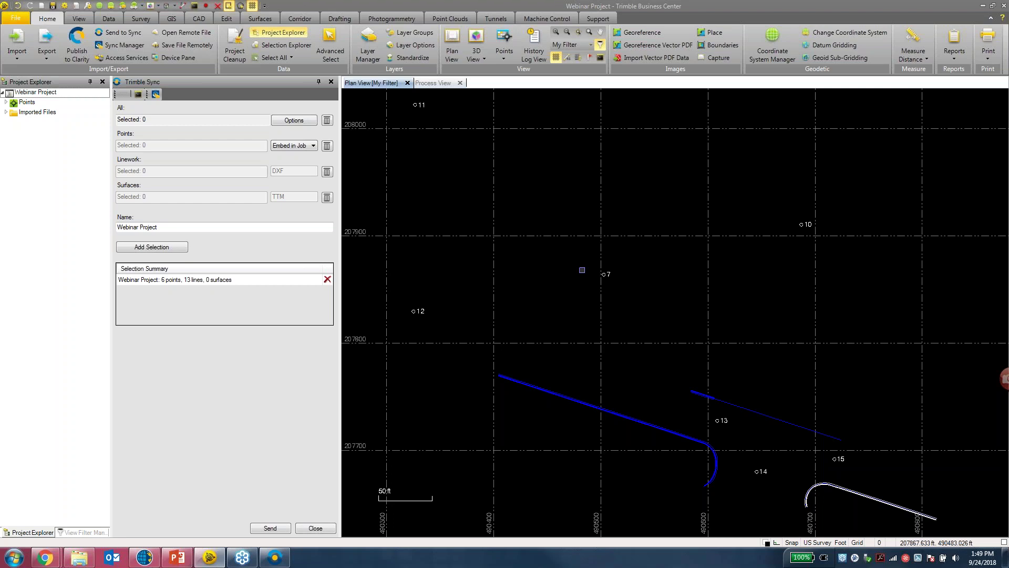
{"action": "left_click", "coordinate": [981, 7]}
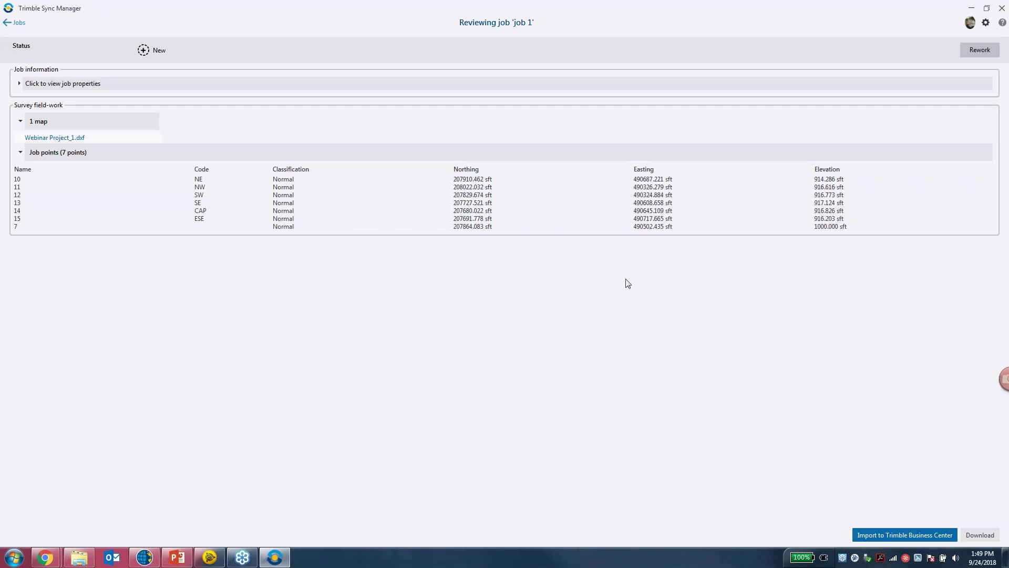
{"action": "left_click", "coordinate": [19, 24]}
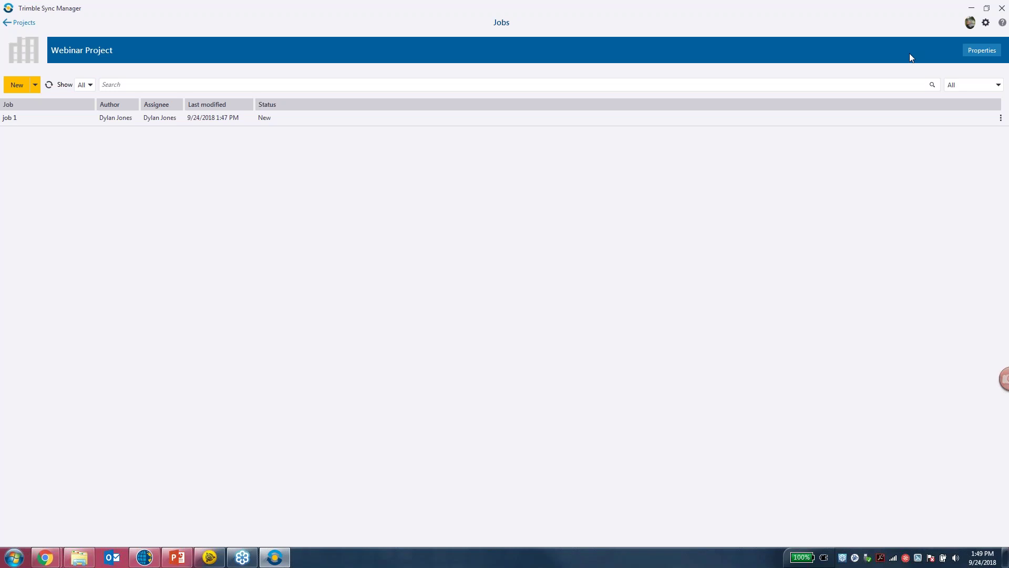
Open Webinar Project properties at Job Templates, cancelling the template file dialog without adding one.
{"action": "left_click", "coordinate": [988, 53]}
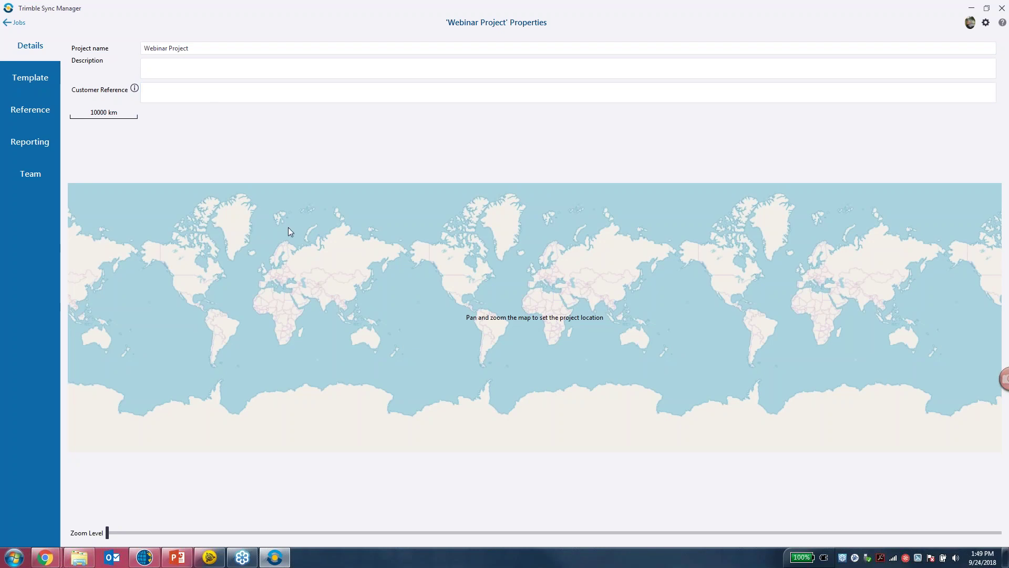
{"action": "scroll", "coordinate": [450, 285], "scroll_direction": "up", "scroll_amount": 6}
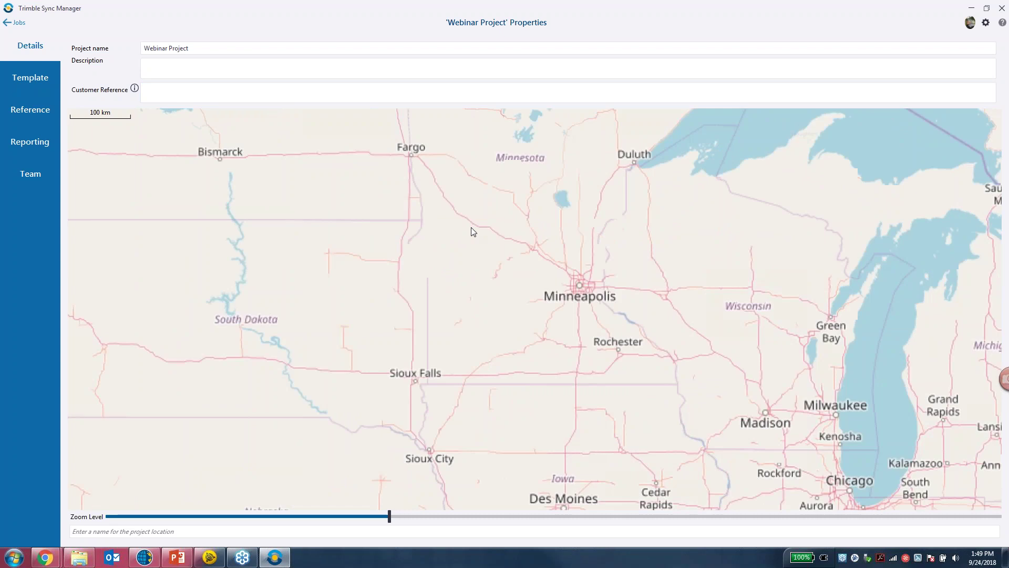
{"action": "left_click", "coordinate": [29, 82]}
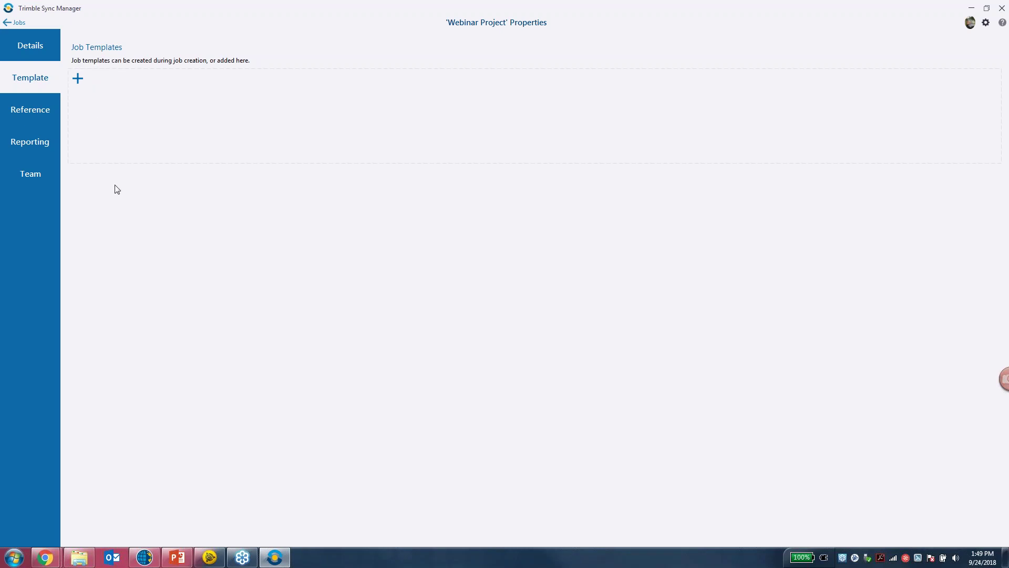
{"action": "left_click", "coordinate": [76, 78]}
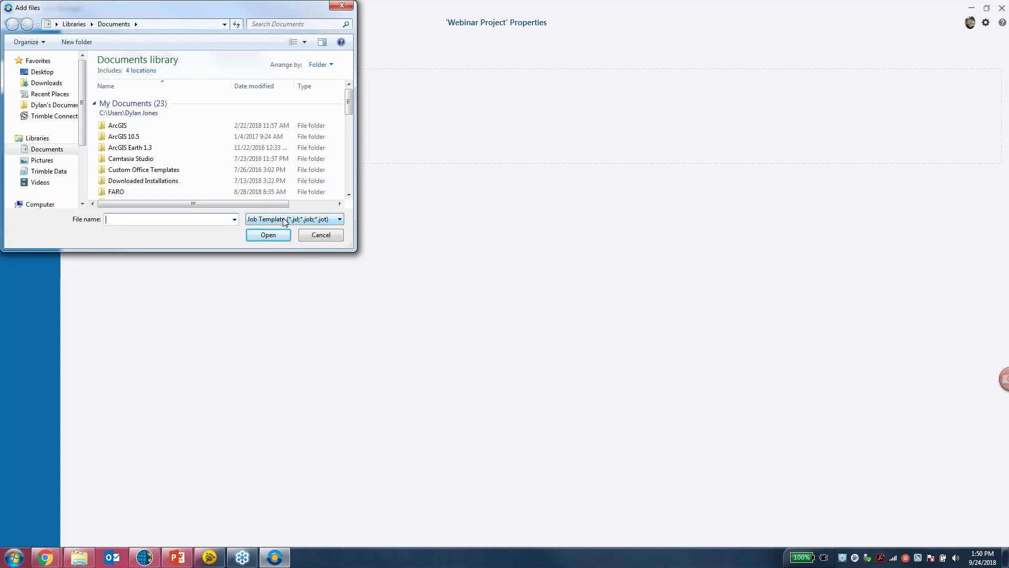
{"action": "left_click", "coordinate": [329, 236]}
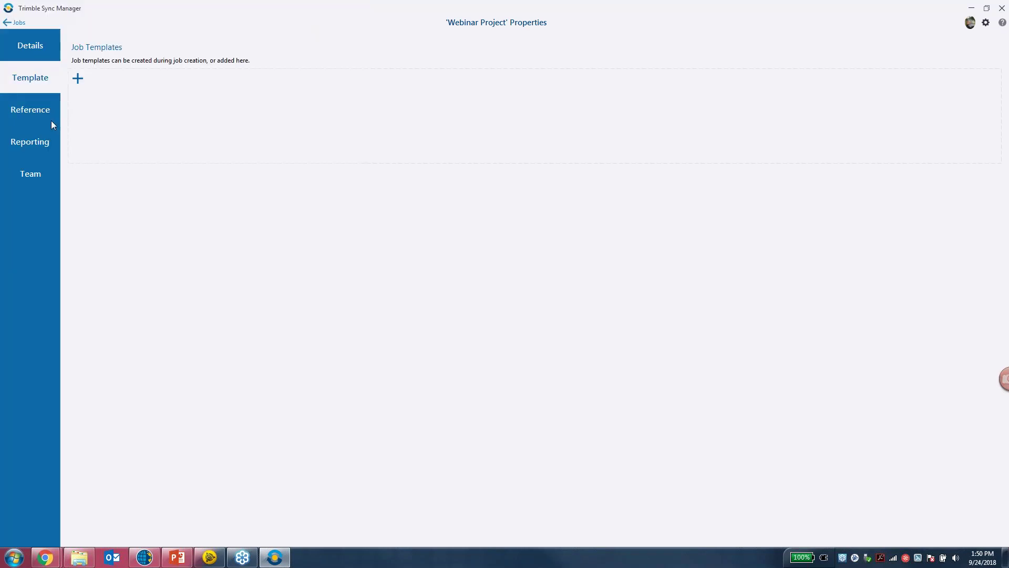
Add all seven files from Desktop > 00-Files for Webinar, including Curb Linework.dxf and Plan North.pdf, as reference data.
{"action": "left_click", "coordinate": [32, 115]}
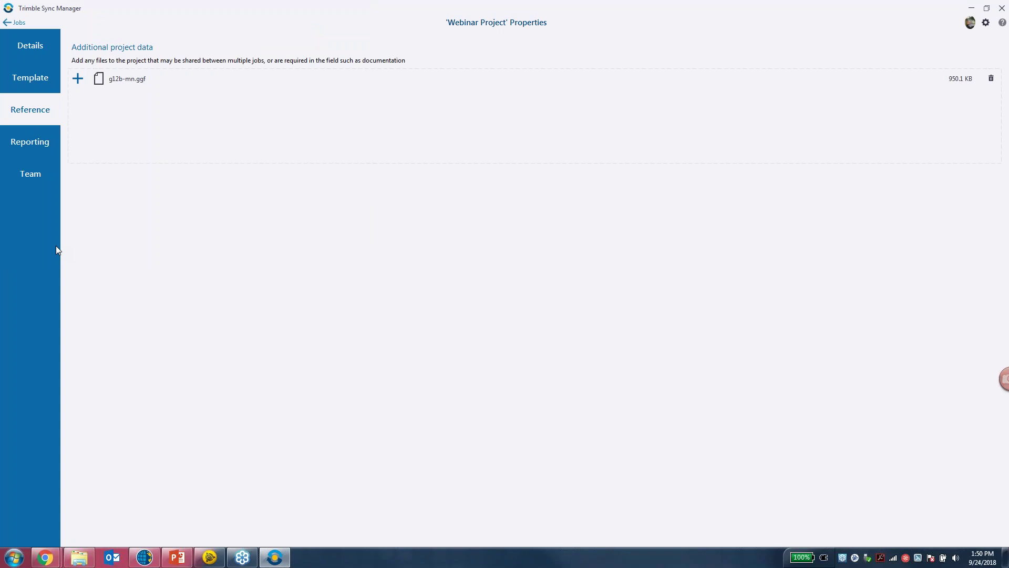
{"action": "left_click", "coordinate": [78, 79]}
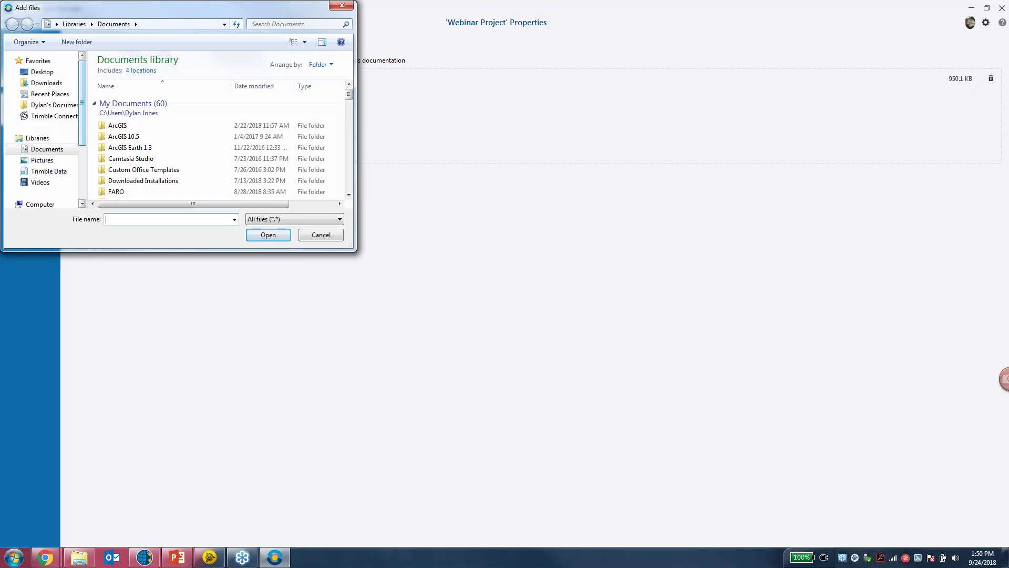
{"action": "left_click", "coordinate": [39, 72]}
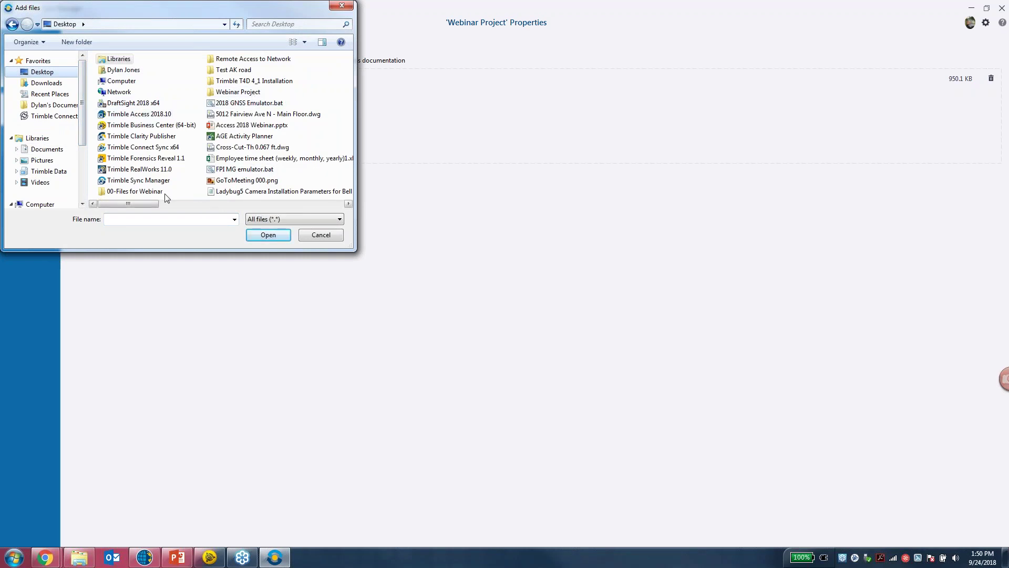
{"action": "left_click", "coordinate": [243, 92]}
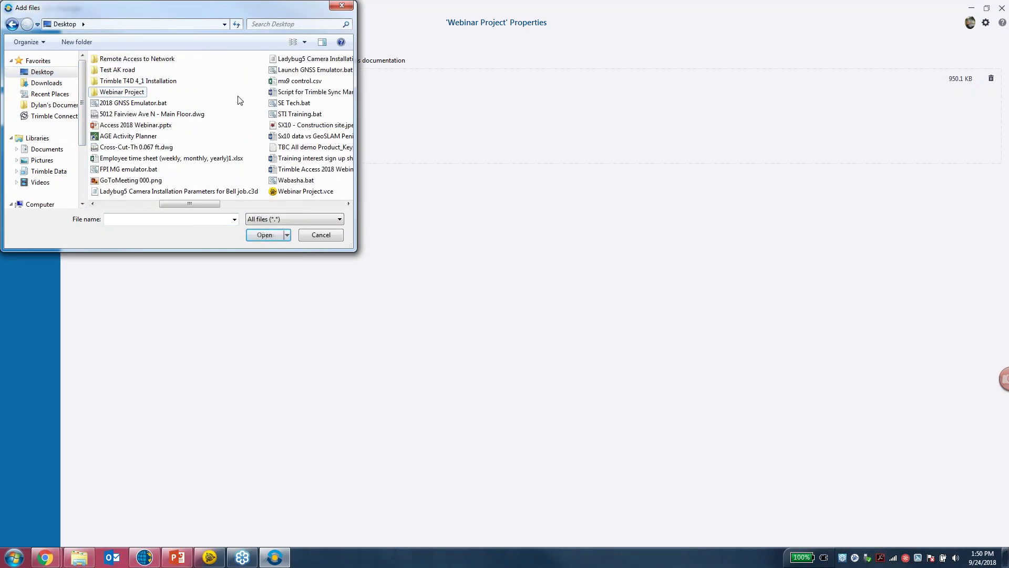
{"action": "double_click", "coordinate": [139, 92]}
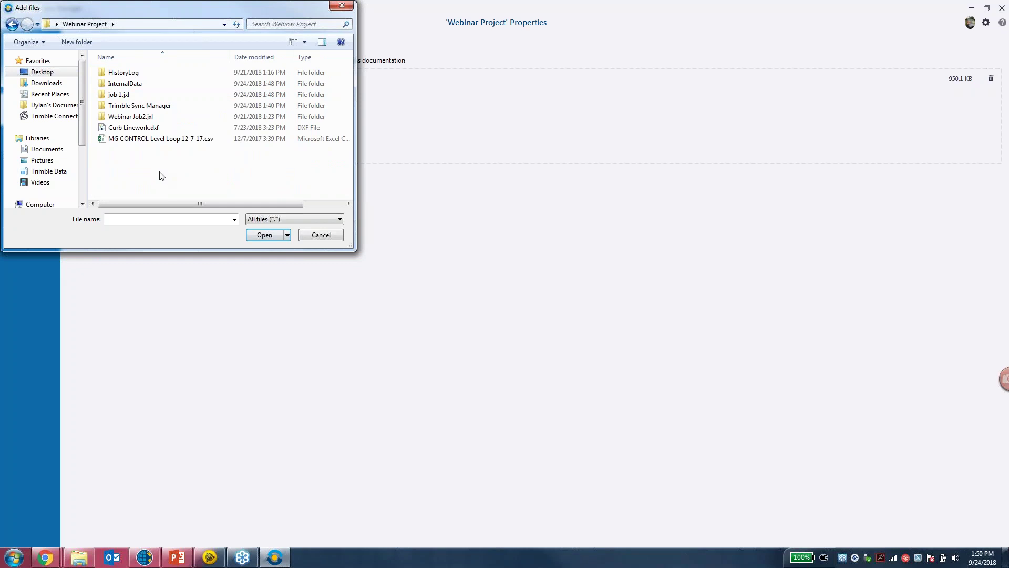
{"action": "key", "text": "BackSpace"}
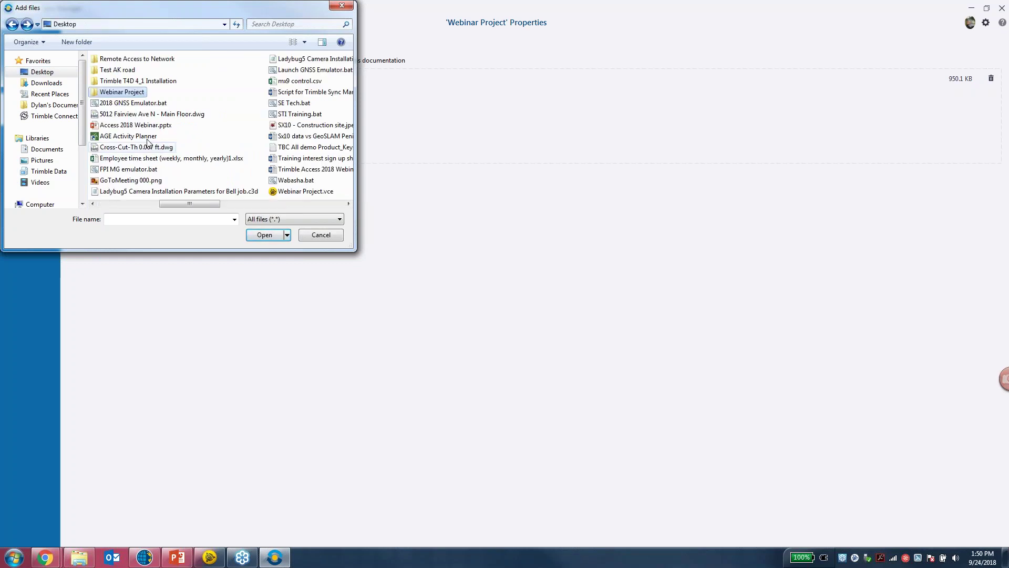
{"action": "left_click_drag", "start_coordinate": [182, 205], "coordinate": [168, 202]}
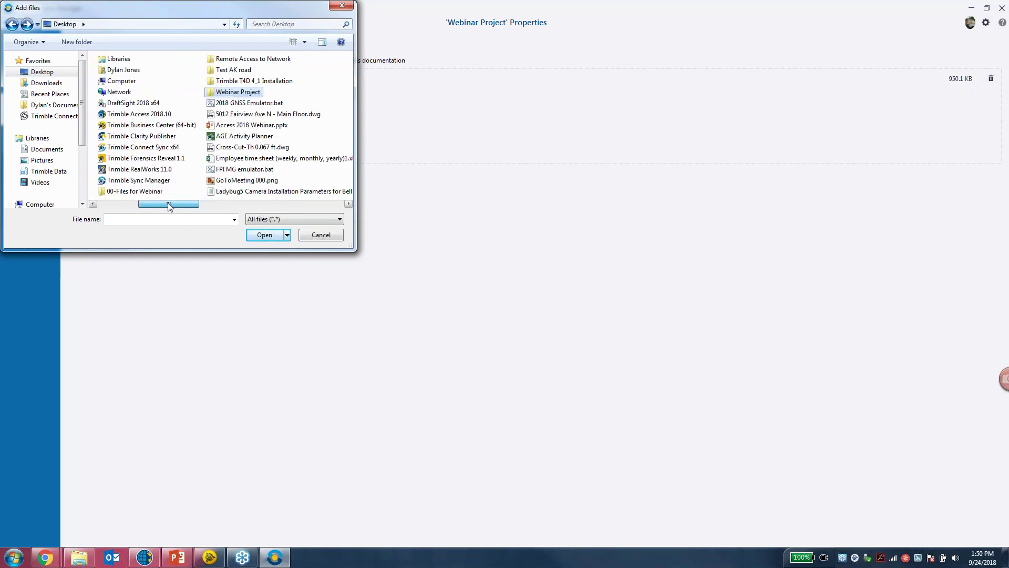
{"action": "left_click", "coordinate": [155, 193]}
{"action": "double_click", "coordinate": [155, 192]}
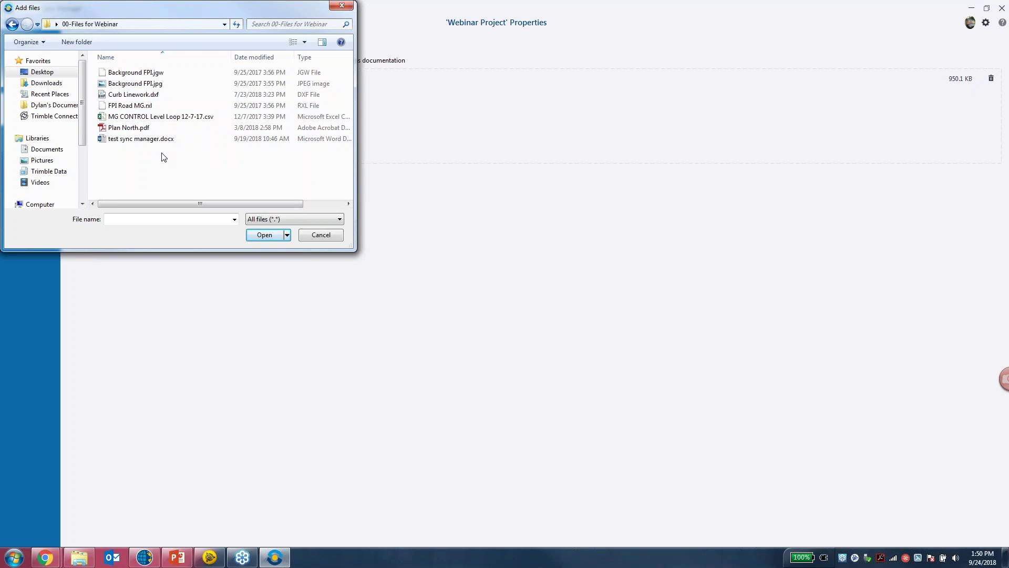
{"action": "left_click_drag", "start_coordinate": [149, 165], "coordinate": [140, 70]}
{"action": "left_click", "coordinate": [264, 235]}
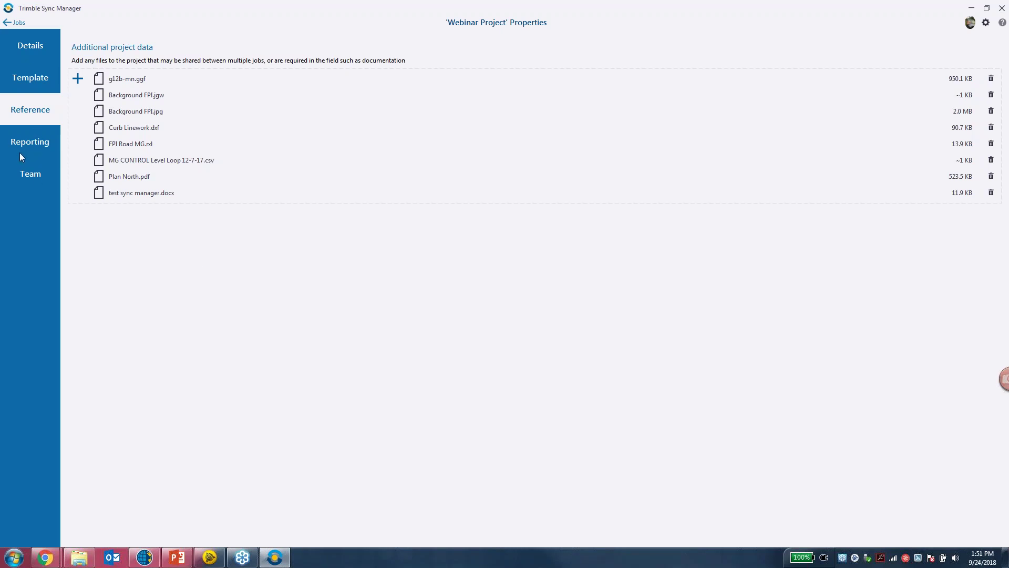
{"action": "left_click", "coordinate": [34, 139]}
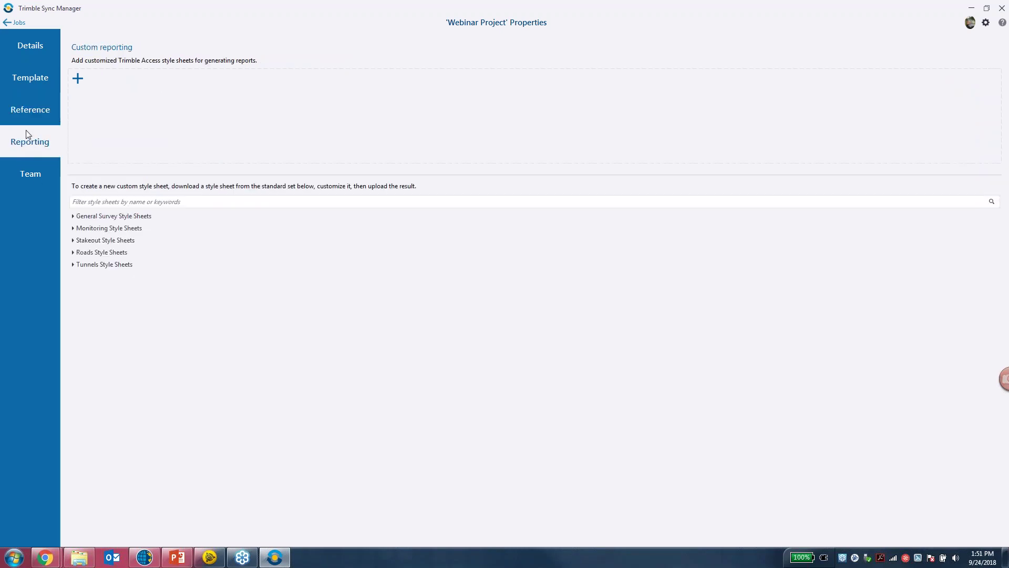
Look through the General Survey style sheets, then show the project's Team members page.
{"action": "left_click", "coordinate": [74, 217]}
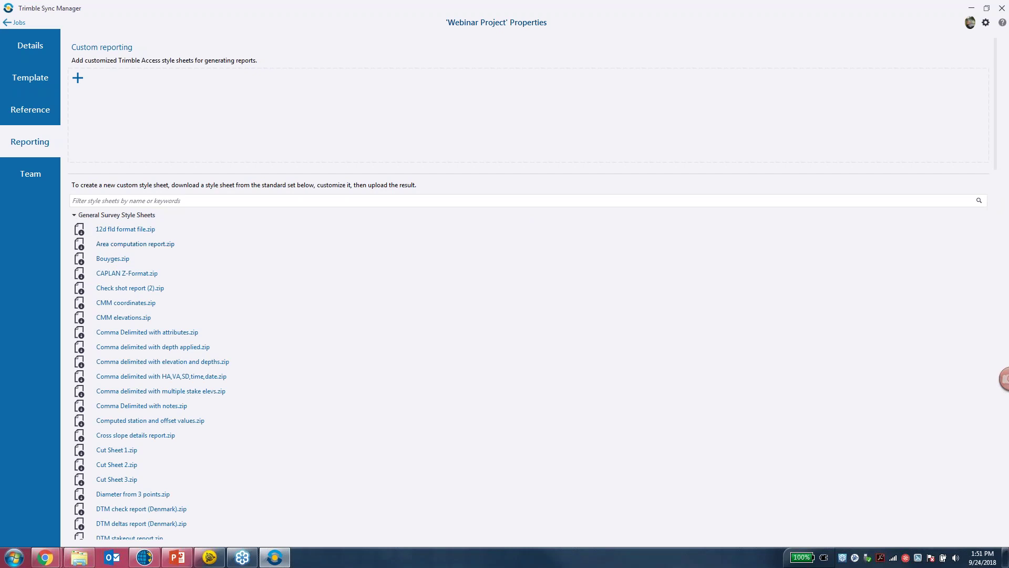
{"action": "mouse_move", "coordinate": [152, 347]}
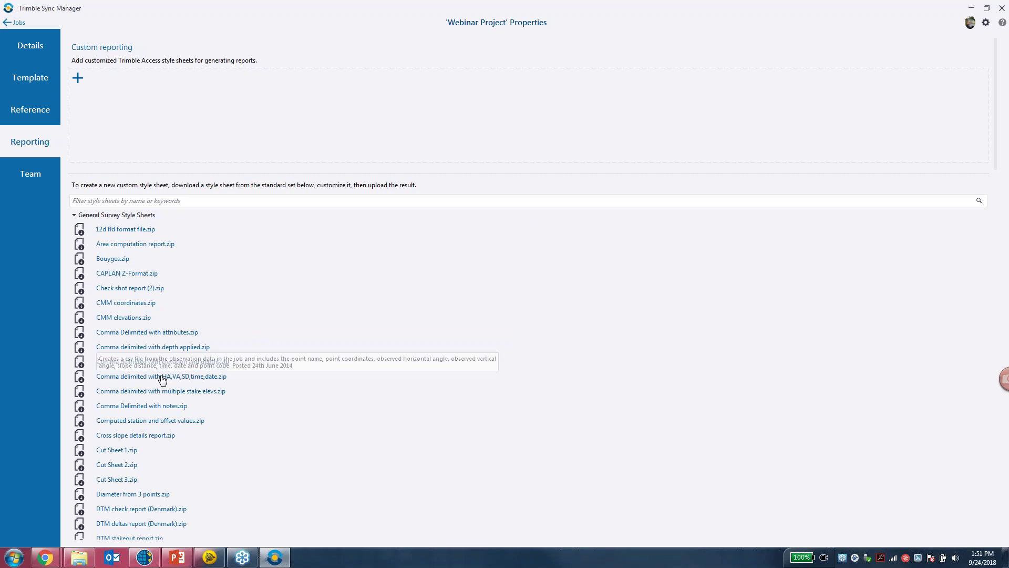
{"action": "mouse_move", "coordinate": [166, 379]}
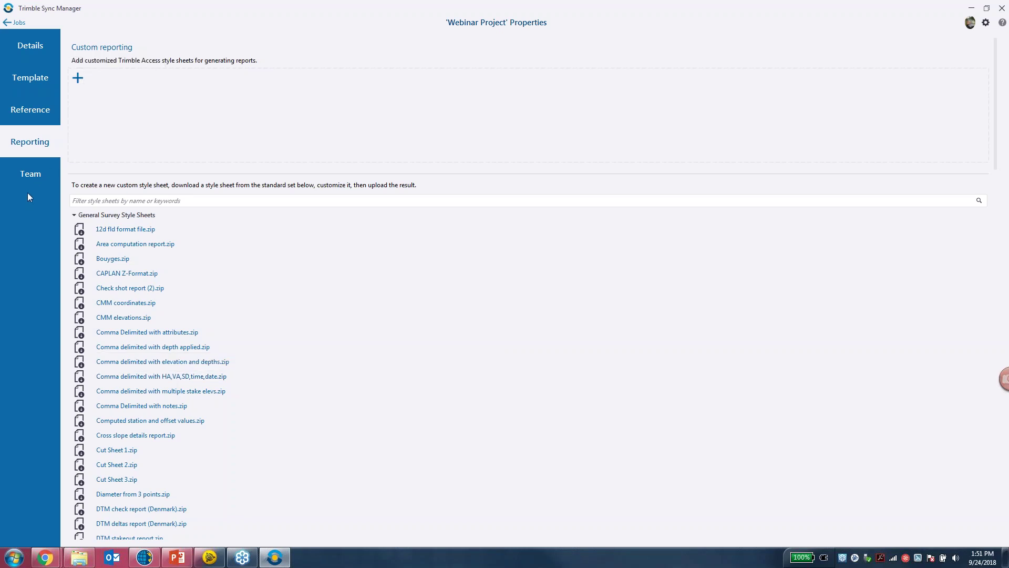
{"action": "left_click", "coordinate": [29, 176]}
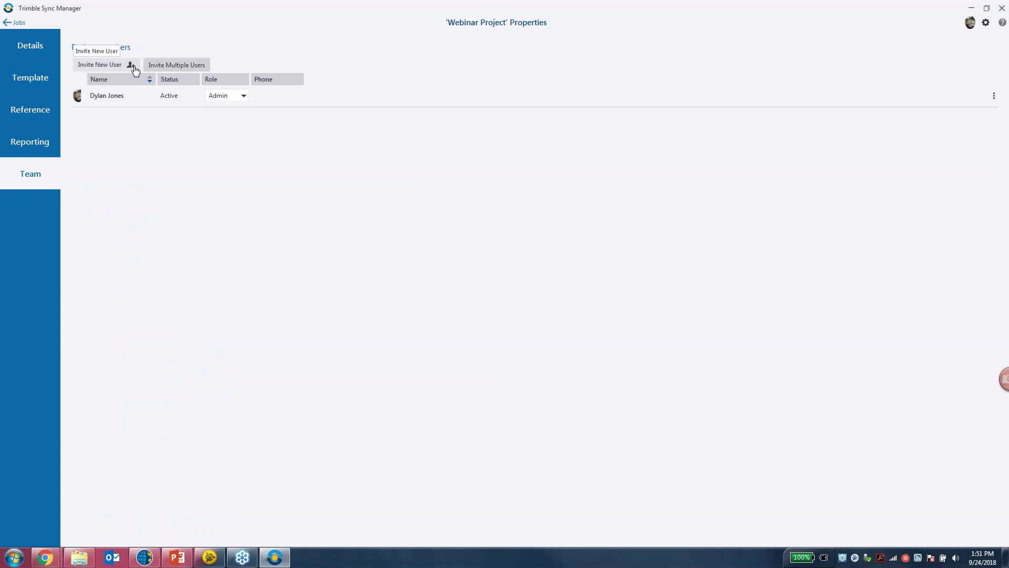
Leave the project member's role as Admin and return to the Webinar Project jobs list.
{"action": "left_click", "coordinate": [242, 97]}
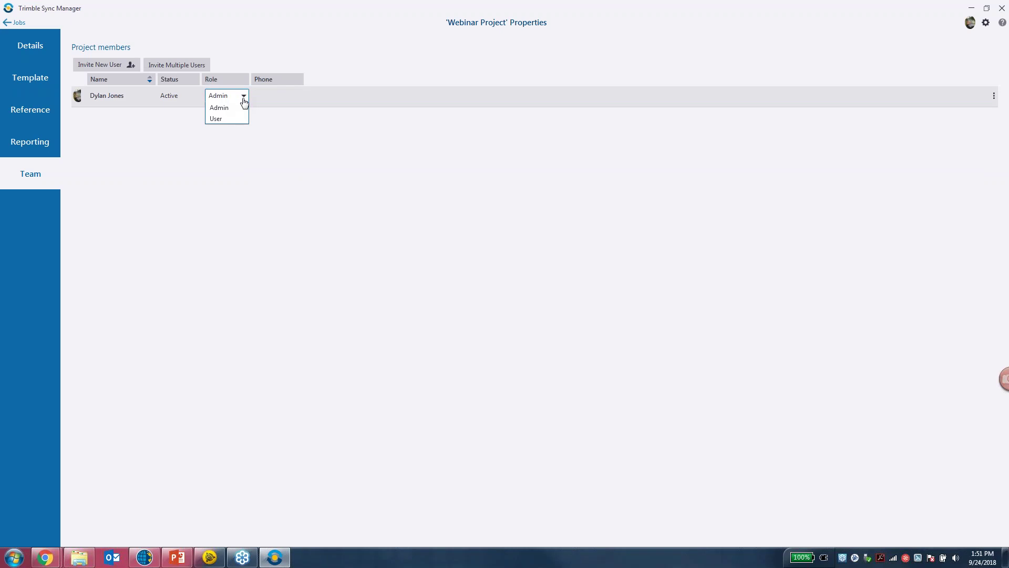
{"action": "left_click", "coordinate": [228, 177]}
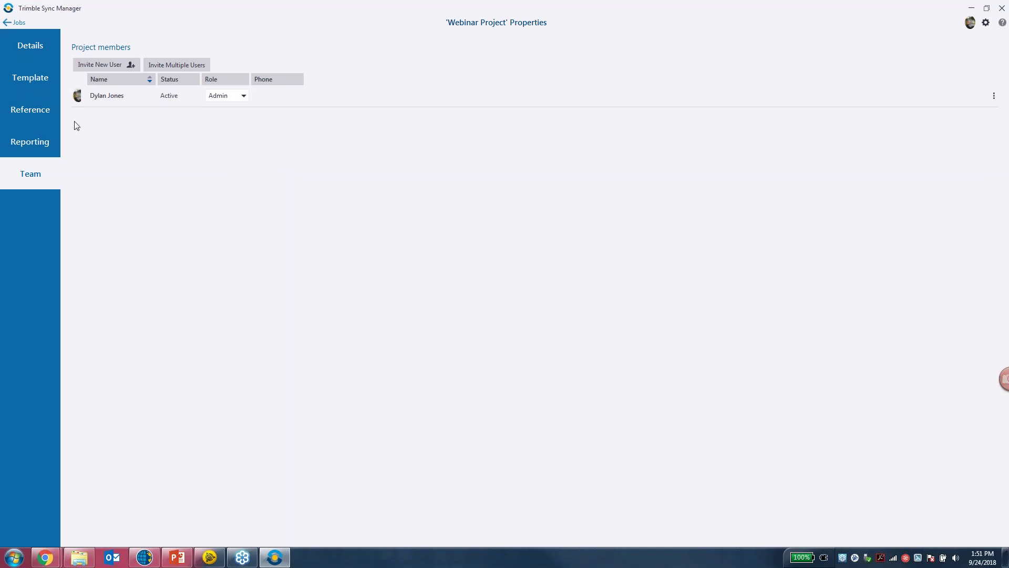
{"action": "left_click", "coordinate": [10, 24]}
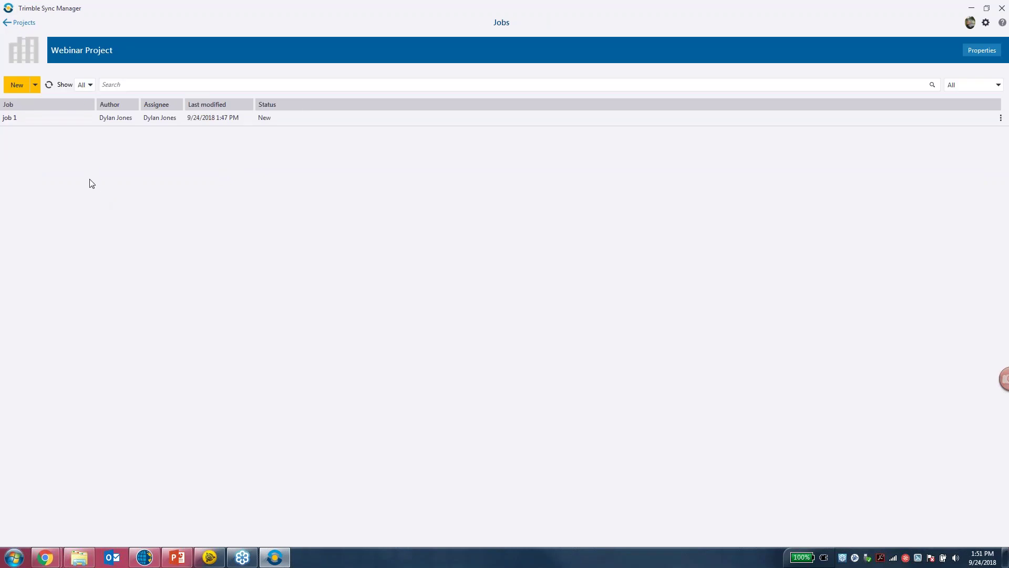
Create job 2 in the Webinar Project, linking Background FPI.jgw, Plan North.pdf and test sync manager.docx.
{"action": "left_click", "coordinate": [35, 85]}
{"action": "left_click", "coordinate": [30, 103]}
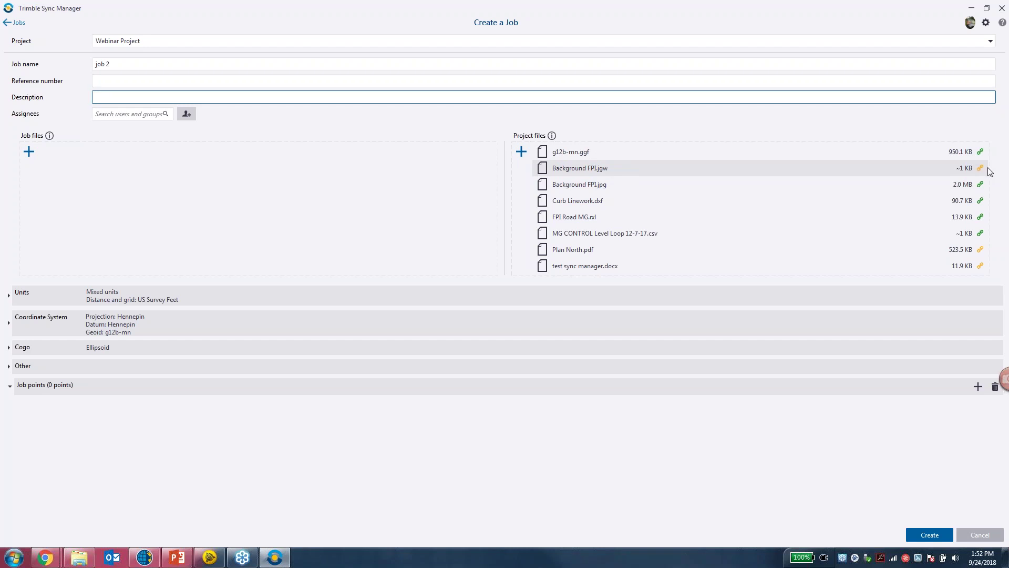
{"action": "left_click", "coordinate": [981, 168]}
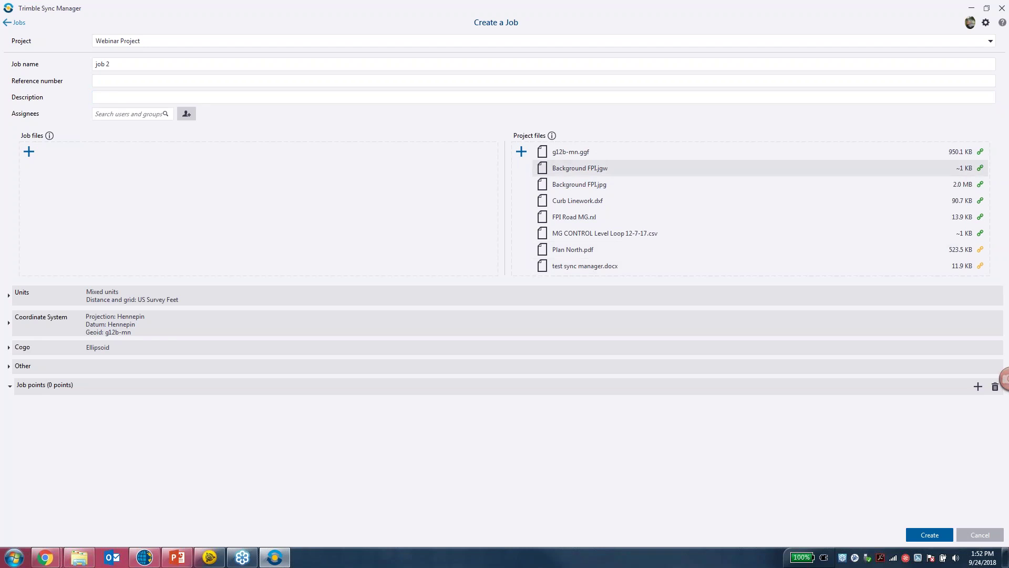
{"action": "left_click", "coordinate": [980, 250]}
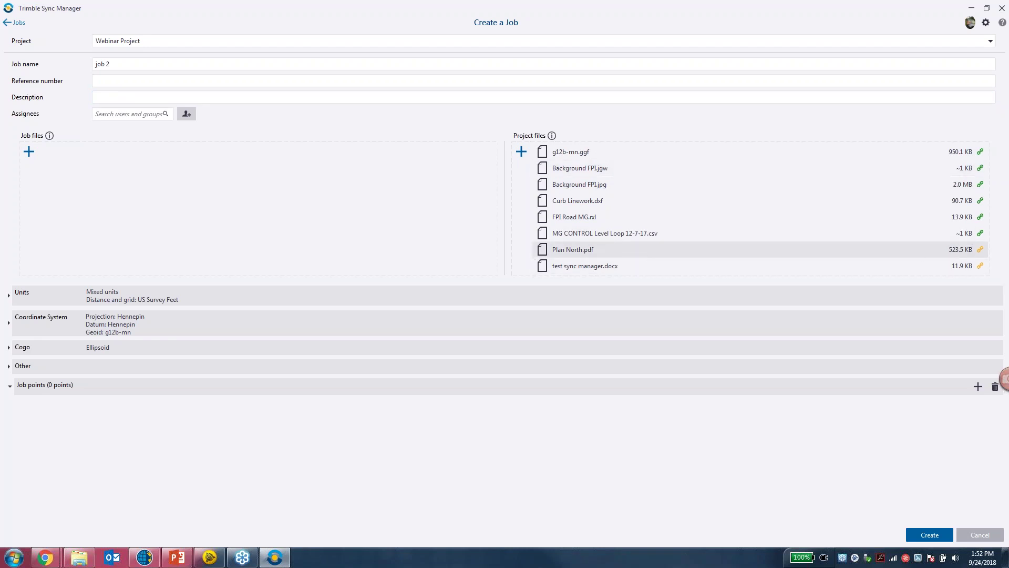
{"action": "left_click", "coordinate": [980, 266]}
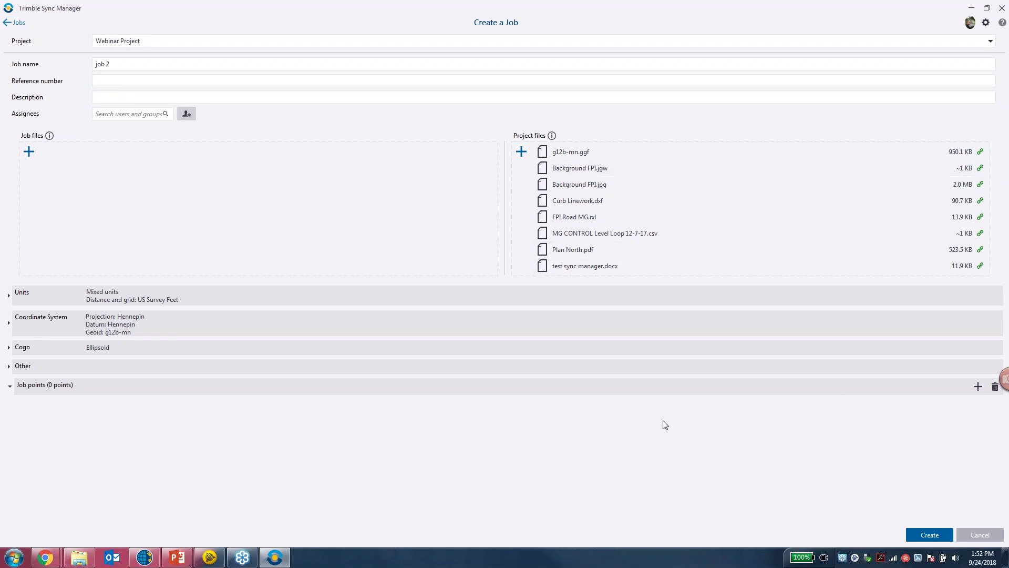
{"action": "left_click", "coordinate": [939, 539]}
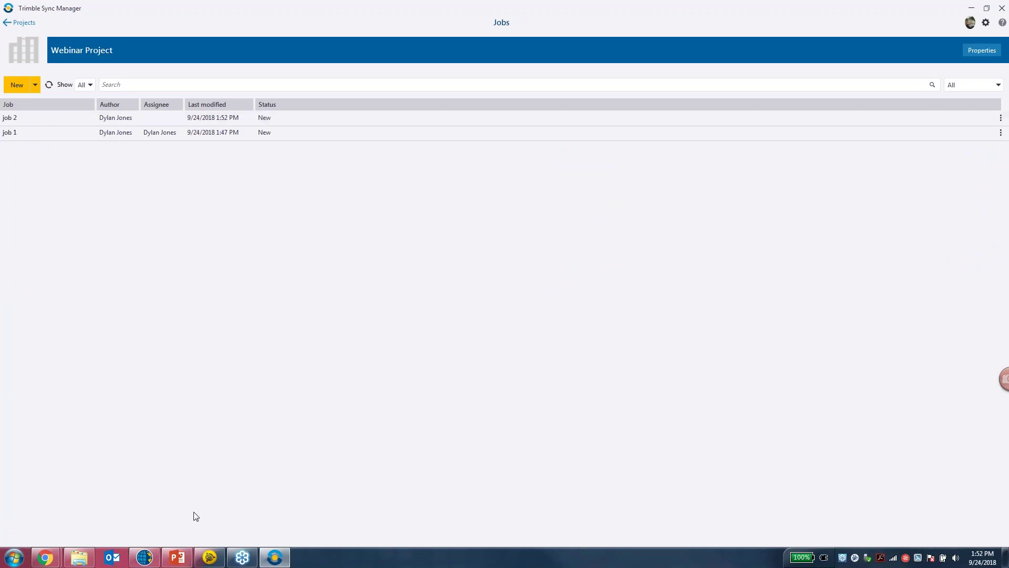
In Trimble Access, refresh the cloud job list and download job 2 to the controller.
{"action": "left_click", "coordinate": [144, 556]}
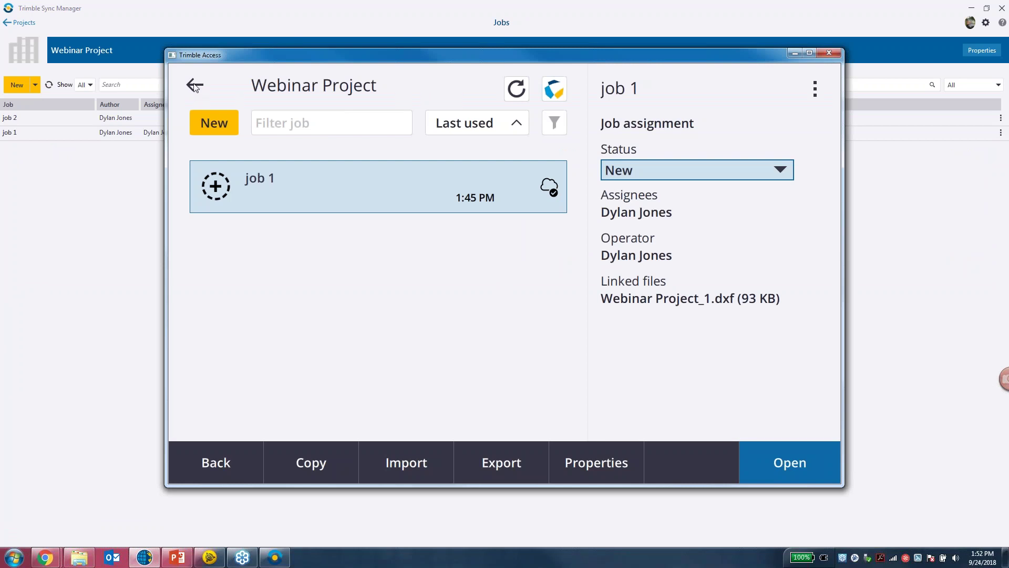
{"action": "left_click", "coordinate": [516, 89]}
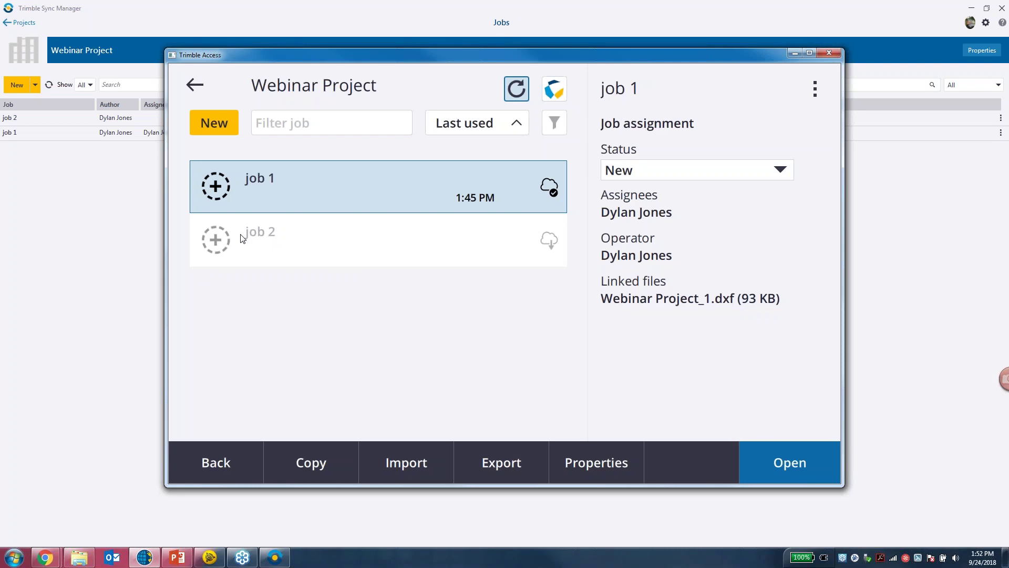
{"action": "left_click", "coordinate": [434, 249]}
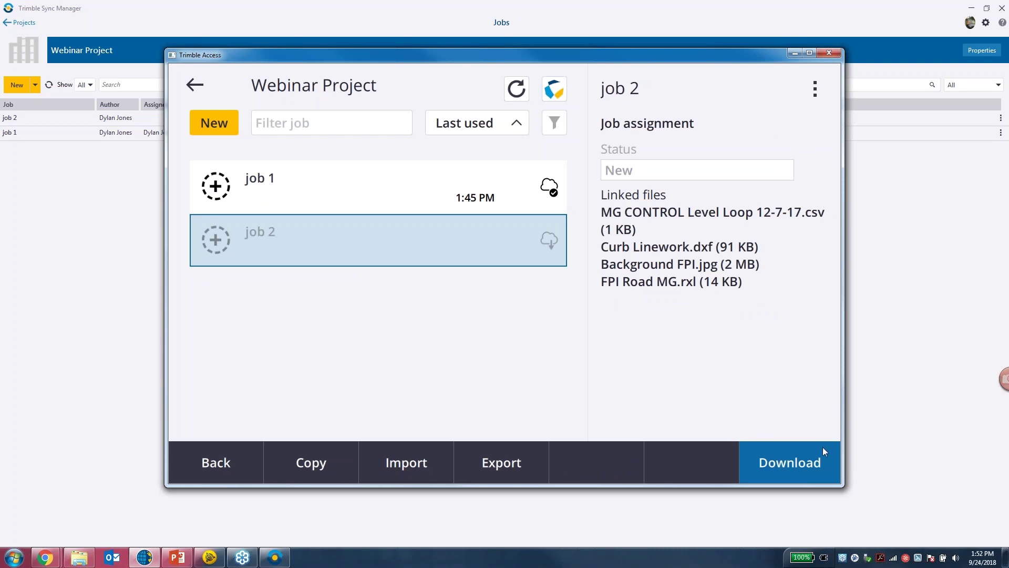
{"action": "left_click", "coordinate": [796, 463]}
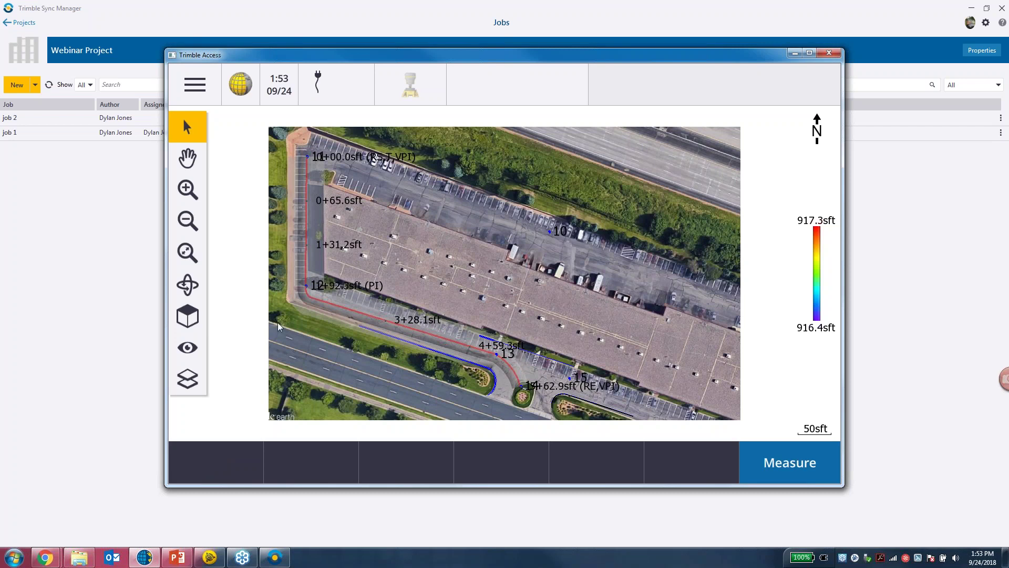
Check the map layers, then browse job 2's data folder through Job data > File explorer.
{"action": "left_click", "coordinate": [188, 378]}
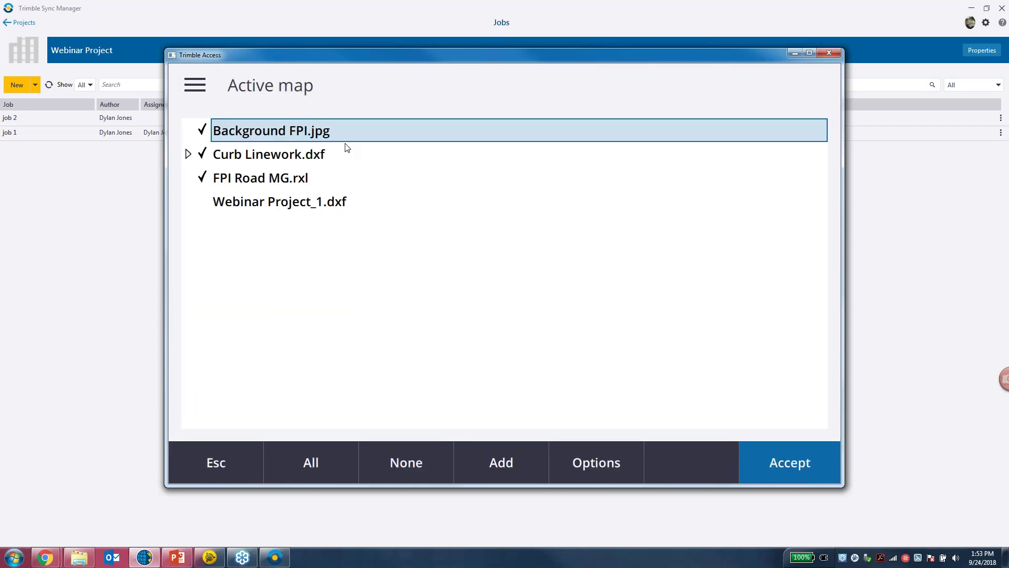
{"action": "left_click", "coordinate": [233, 474]}
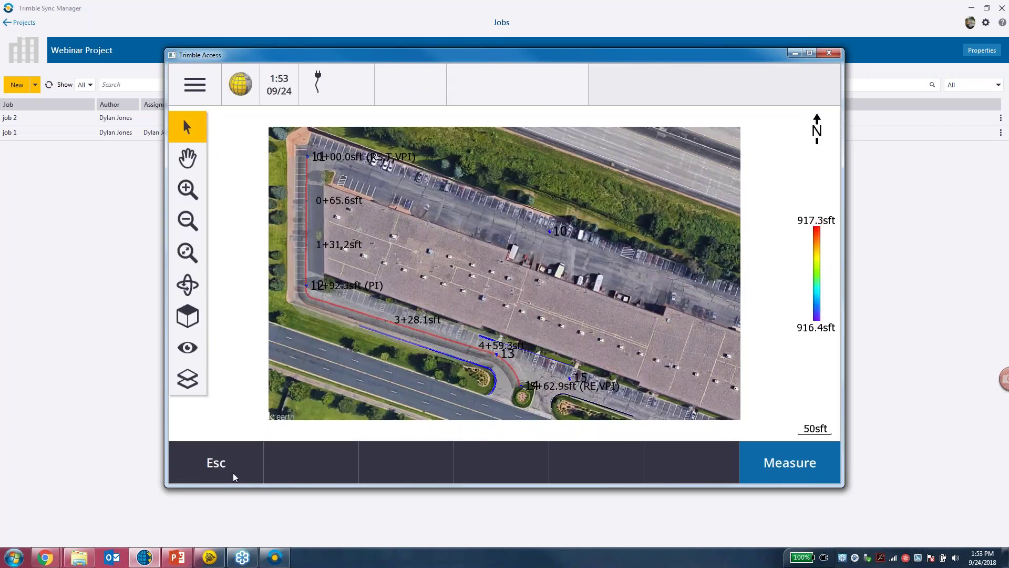
{"action": "left_click", "coordinate": [195, 95]}
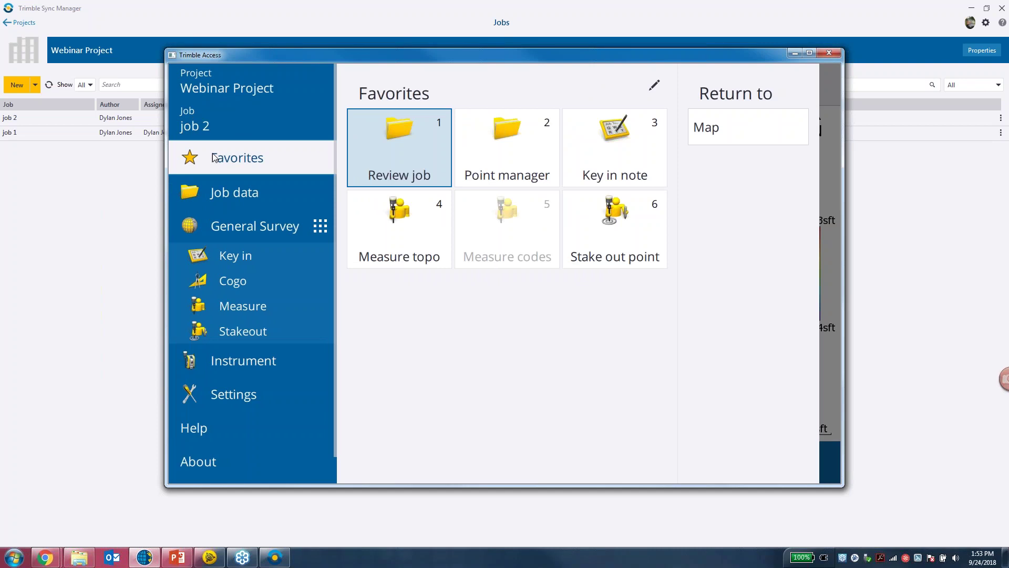
{"action": "left_click", "coordinate": [222, 193]}
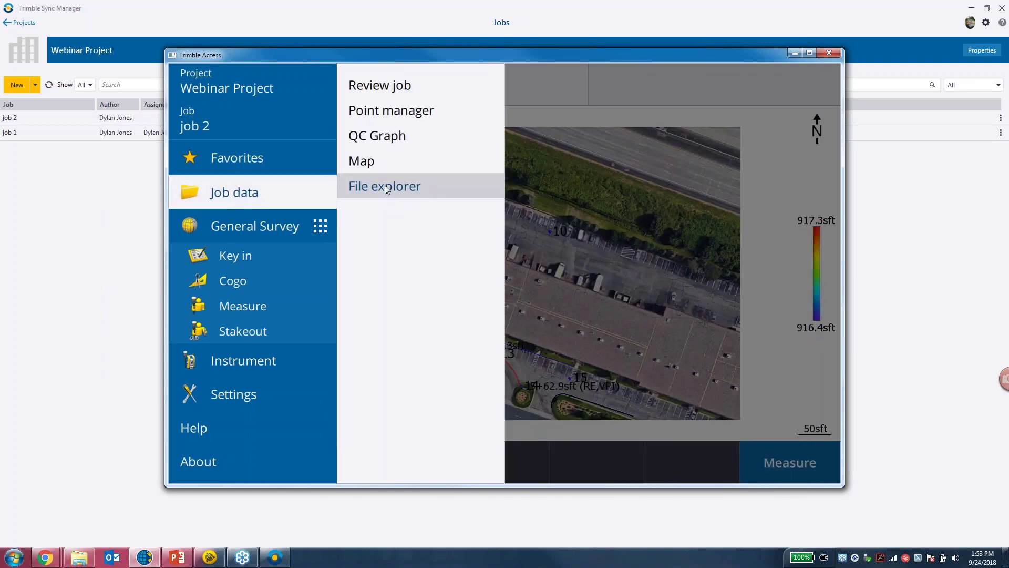
{"action": "left_click", "coordinate": [384, 186]}
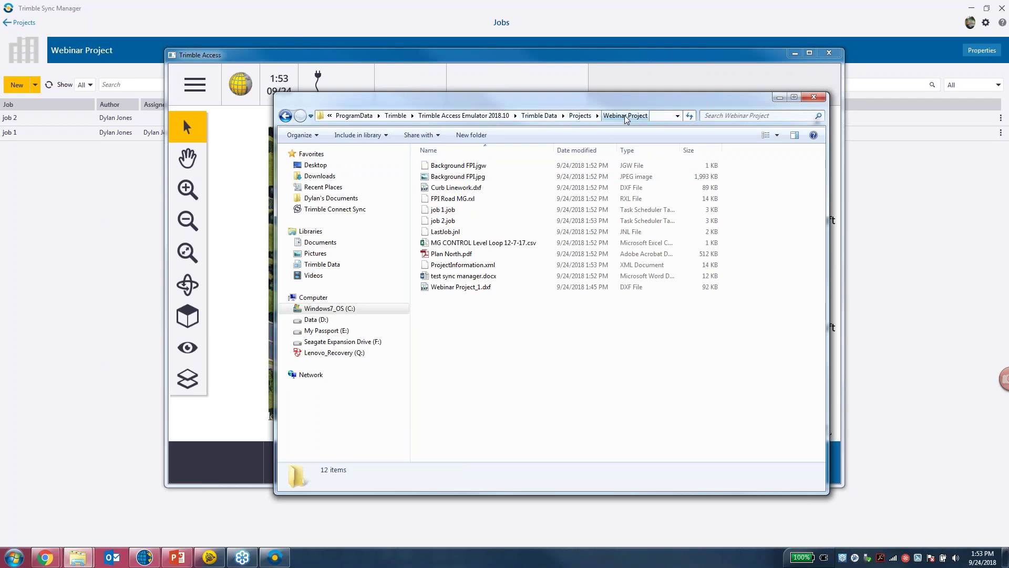
Open test sync manager.docx in Word from the job folder, then close it.
{"action": "left_click", "coordinate": [487, 179]}
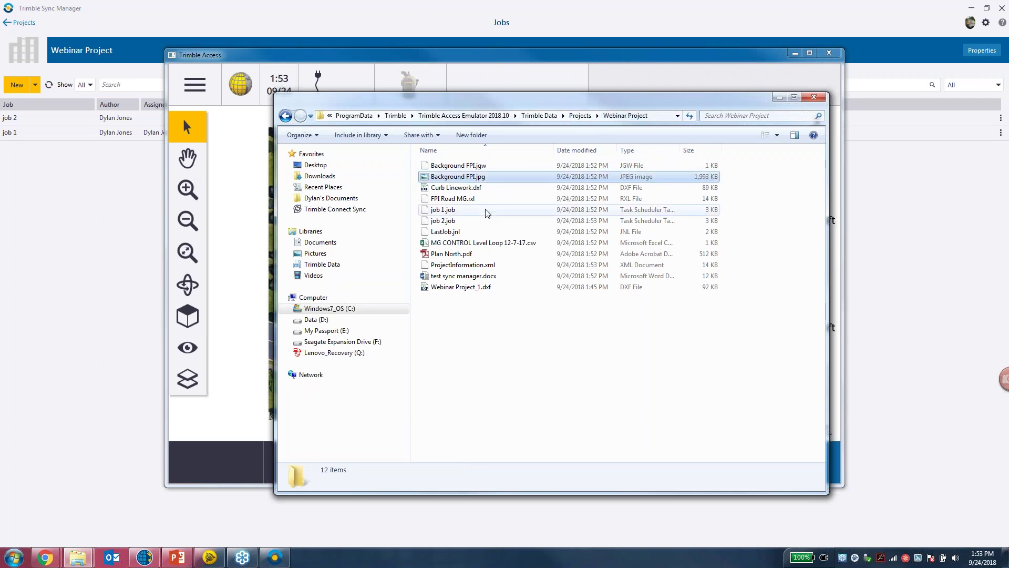
{"action": "left_click", "coordinate": [470, 278]}
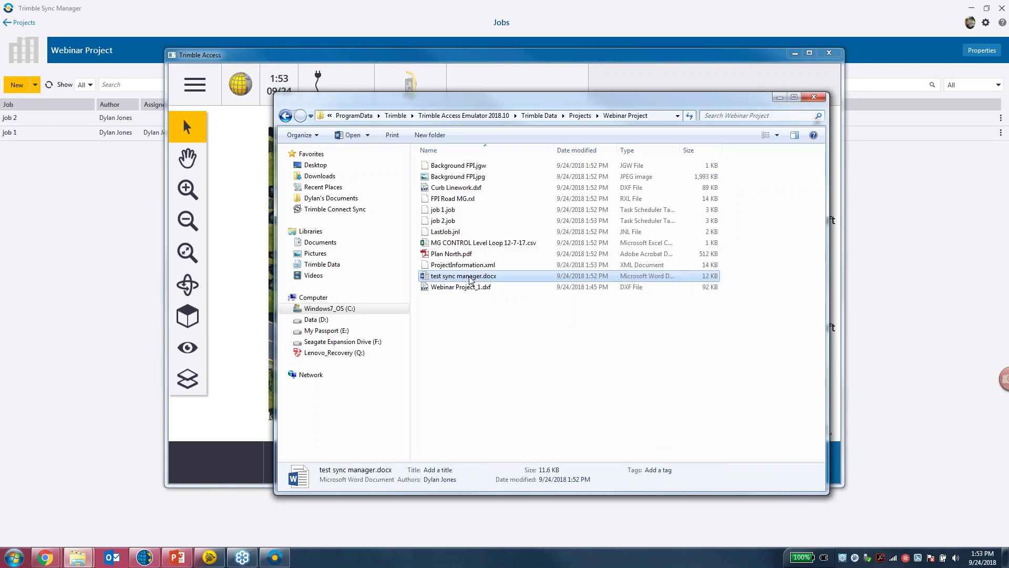
{"action": "double_click", "coordinate": [470, 277]}
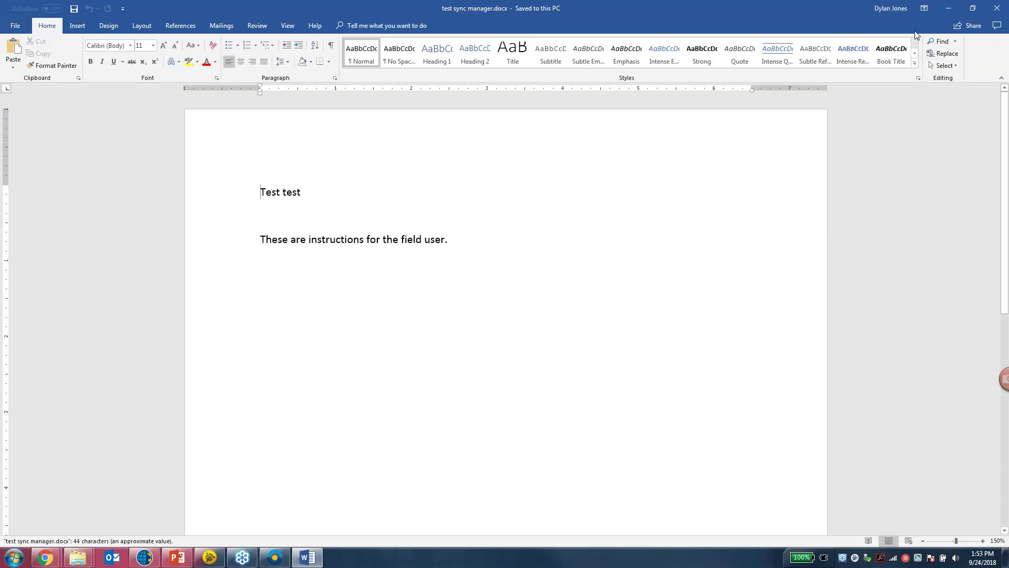
{"action": "left_click", "coordinate": [996, 8]}
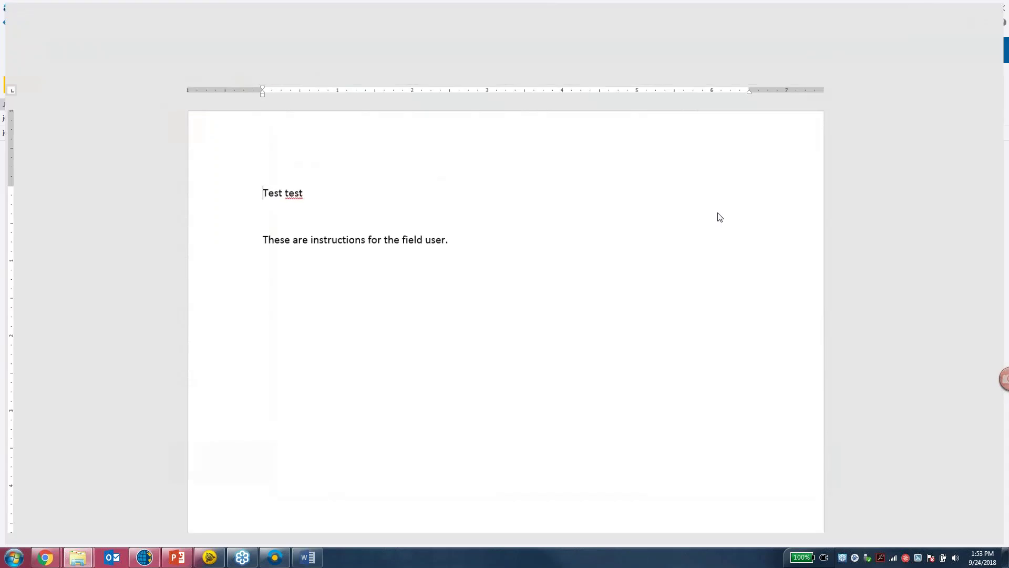
View Plan North.pdf, close the viewer and minimize the folder window.
{"action": "double_click", "coordinate": [451, 254]}
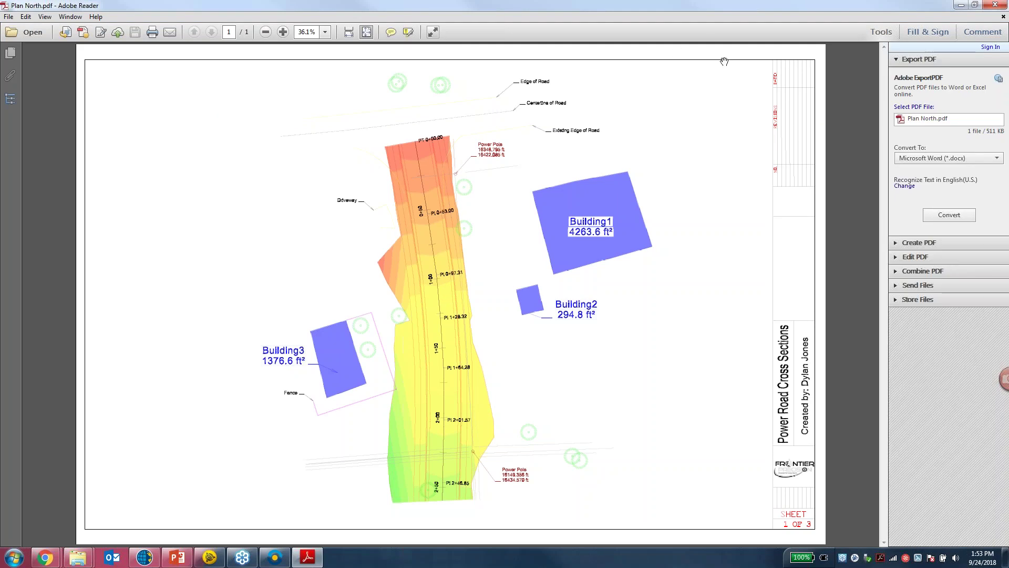
{"action": "left_click", "coordinate": [995, 5]}
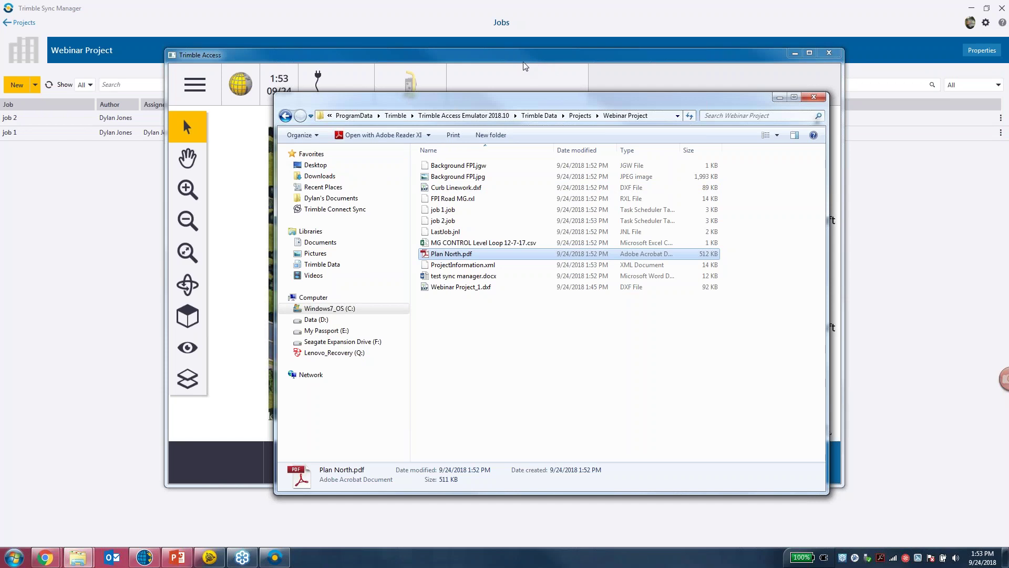
{"action": "left_click", "coordinate": [780, 101]}
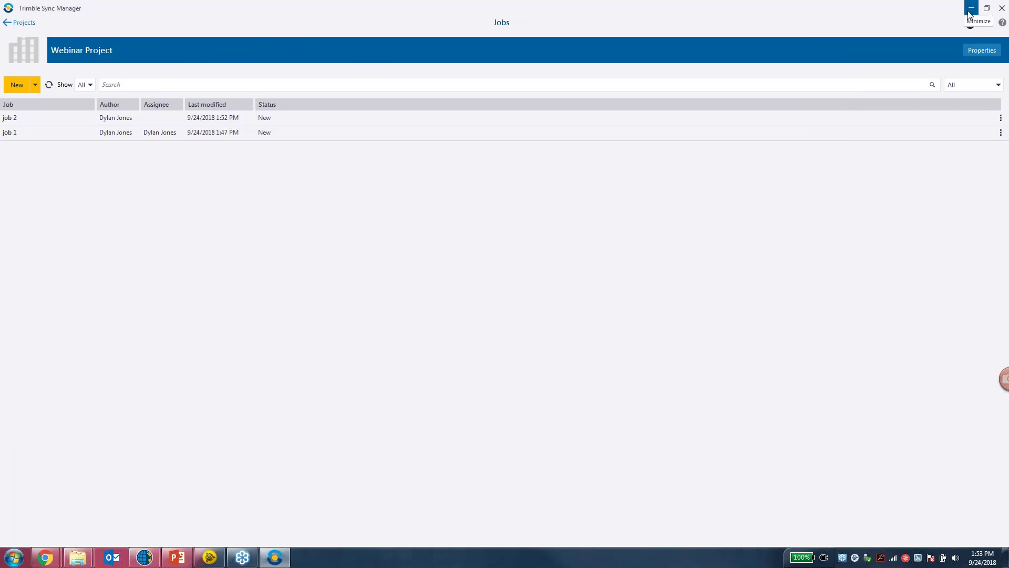
Bring PowerPoint back and start the slideshow from slide 11, Questions?
{"action": "left_click", "coordinate": [969, 10]}
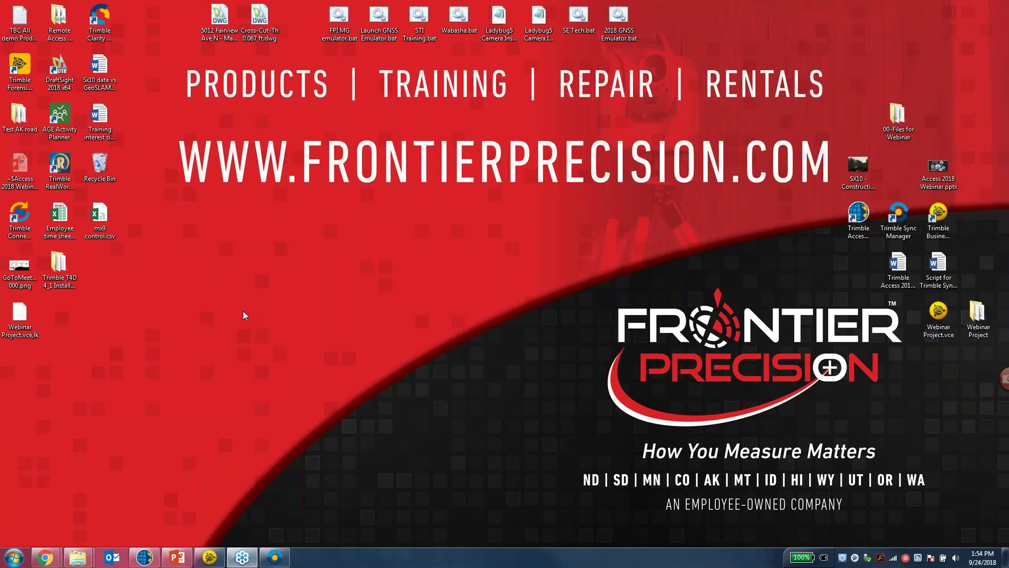
{"action": "left_click", "coordinate": [177, 557]}
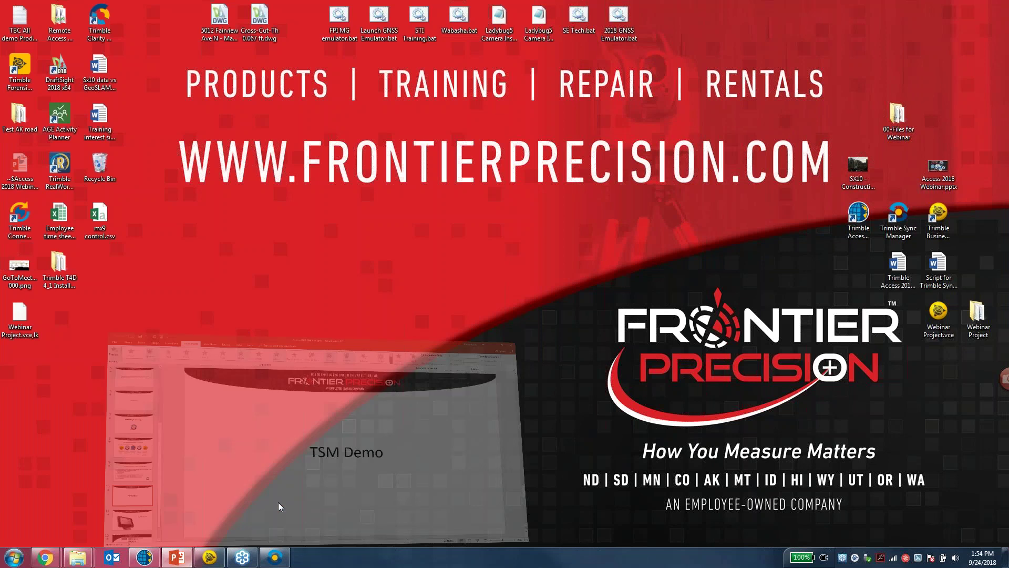
{"action": "scroll", "coordinate": [441, 430], "scroll_direction": "down", "scroll_amount": 1}
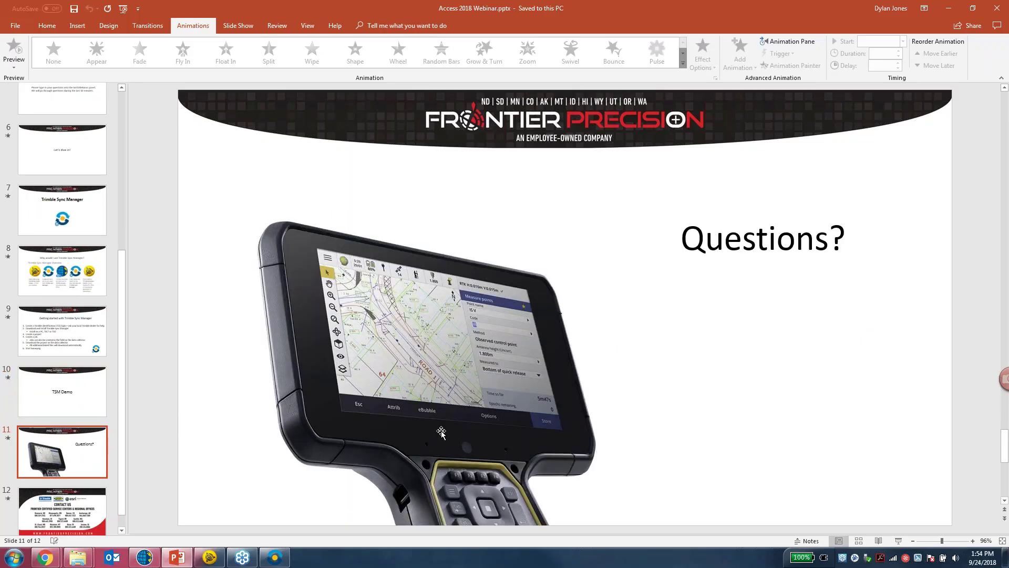
{"action": "left_click", "coordinate": [897, 540]}
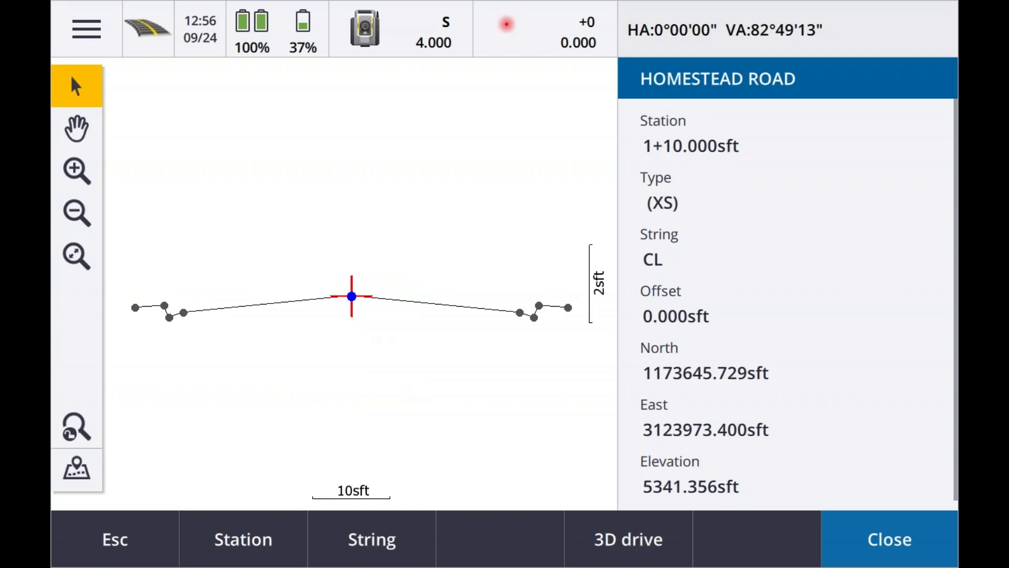
Step the HOMESTEAD ROAD cross-section to station 1+30 and select the BACK WALK point.
{"action": "key", "text": "Tab"}
{"action": "key", "text": "Down"}
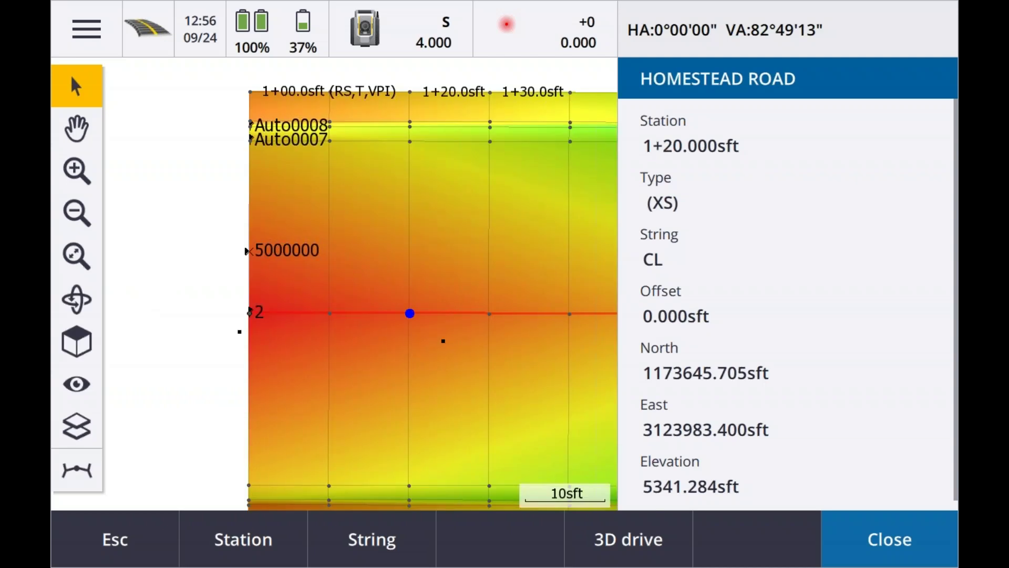
{"action": "key", "text": "Down"}
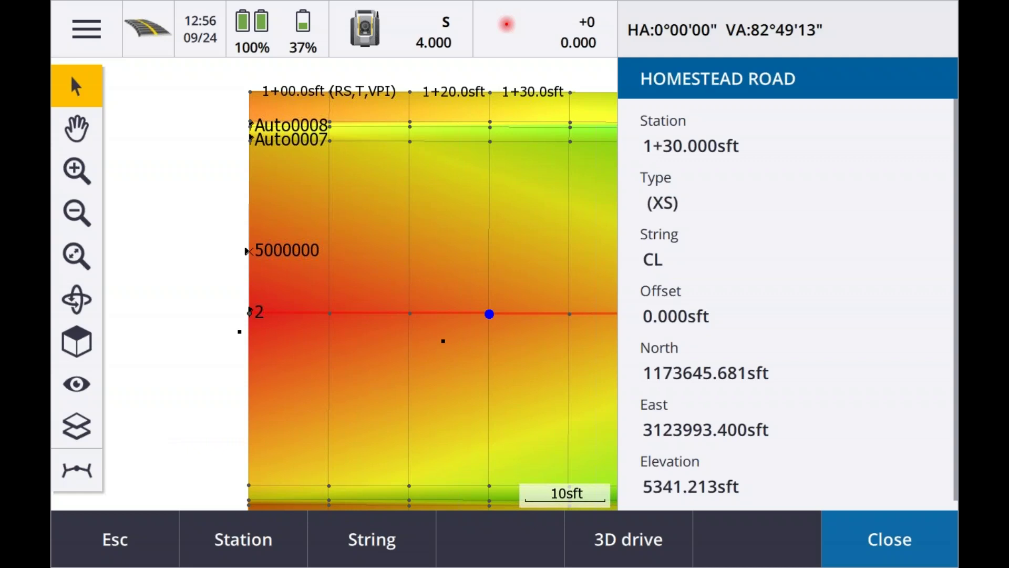
{"action": "key", "text": "Tab"}
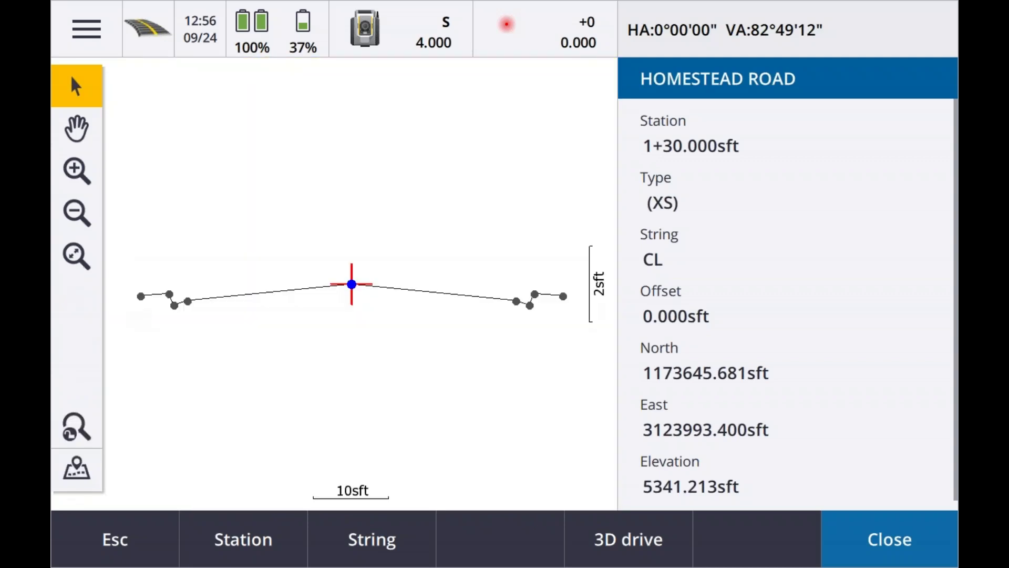
{"action": "left_click", "coordinate": [141, 296]}
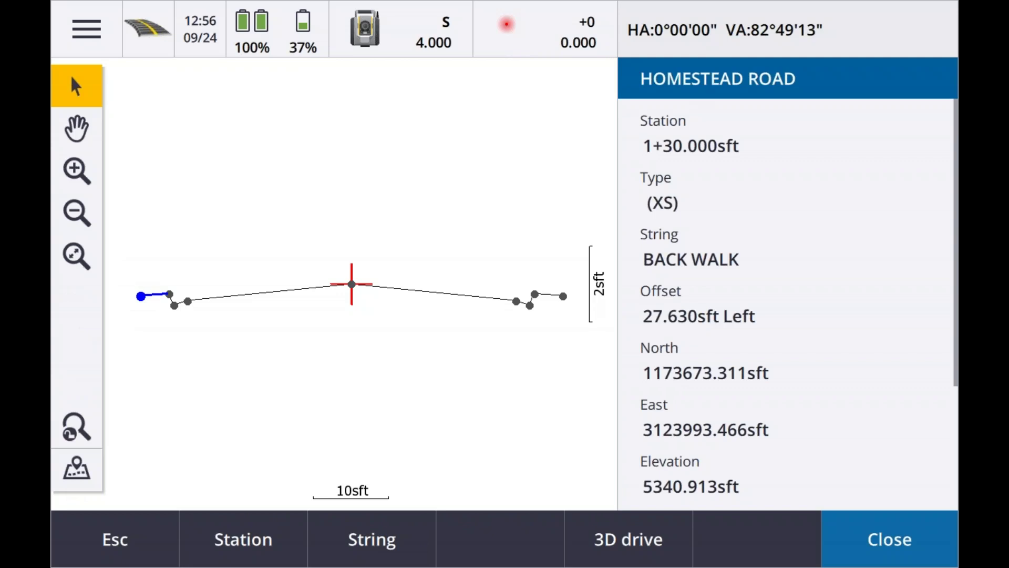
Toggle between plan and cross-section views, then return to the Questions? slide.
{"action": "scroll", "coordinate": [788, 305], "scroll_direction": "down", "scroll_amount": 5}
{"action": "scroll", "coordinate": [788, 305], "scroll_direction": "up", "scroll_amount": 5}
{"action": "key", "text": "Tab"}
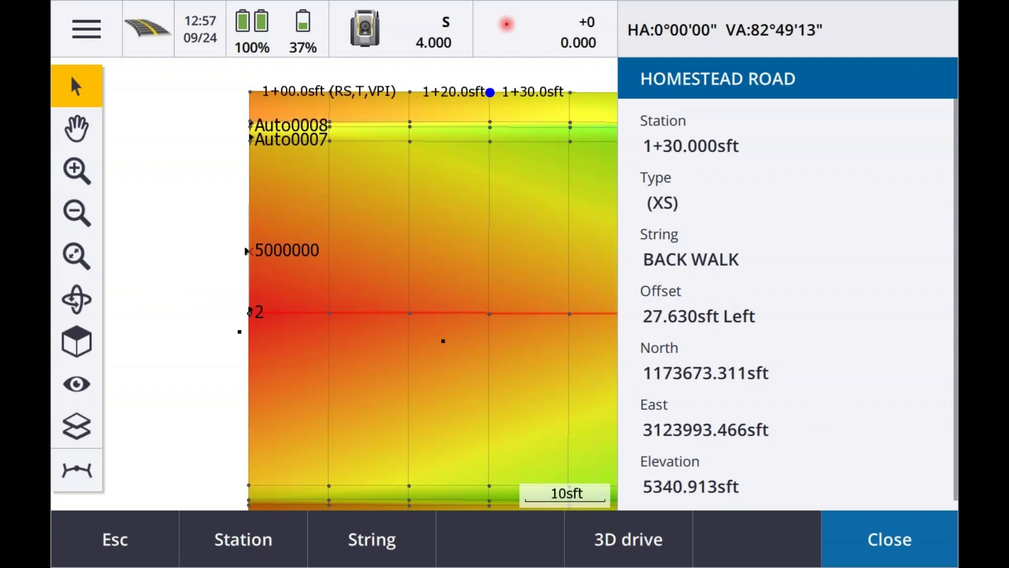
{"action": "key", "text": "Tab"}
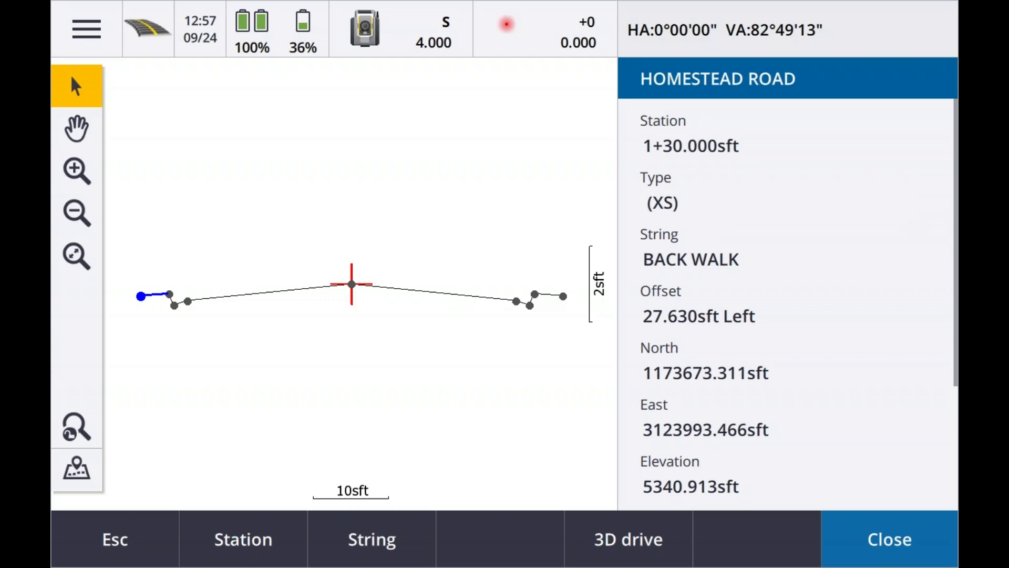
{"action": "key", "text": "alt+Tab"}
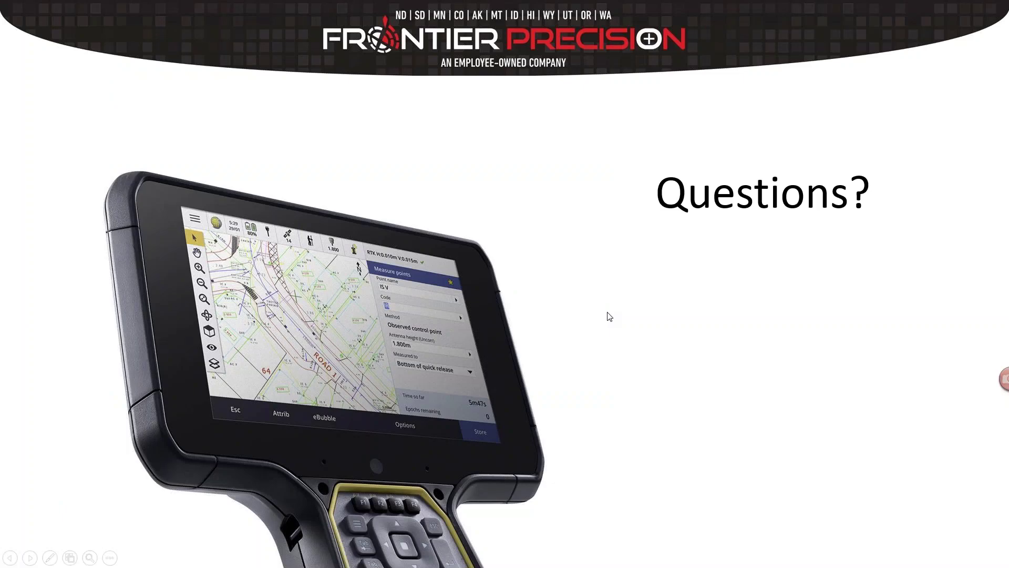